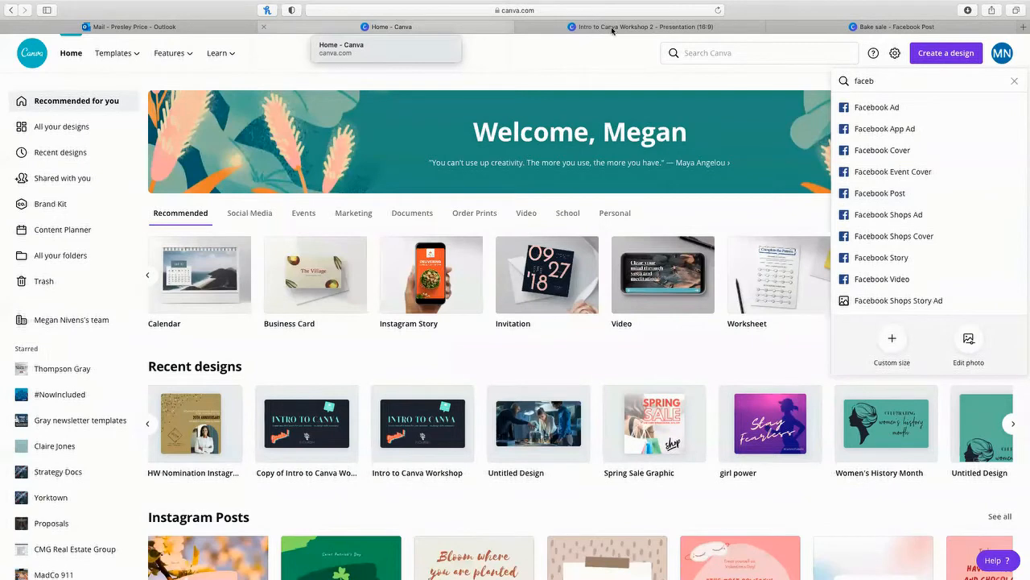
Step: Switch to the Bake sale Facebook Post design and browse the element categories, including lines, shapes, frames, charts, grids and illustration collections
click(893, 27)
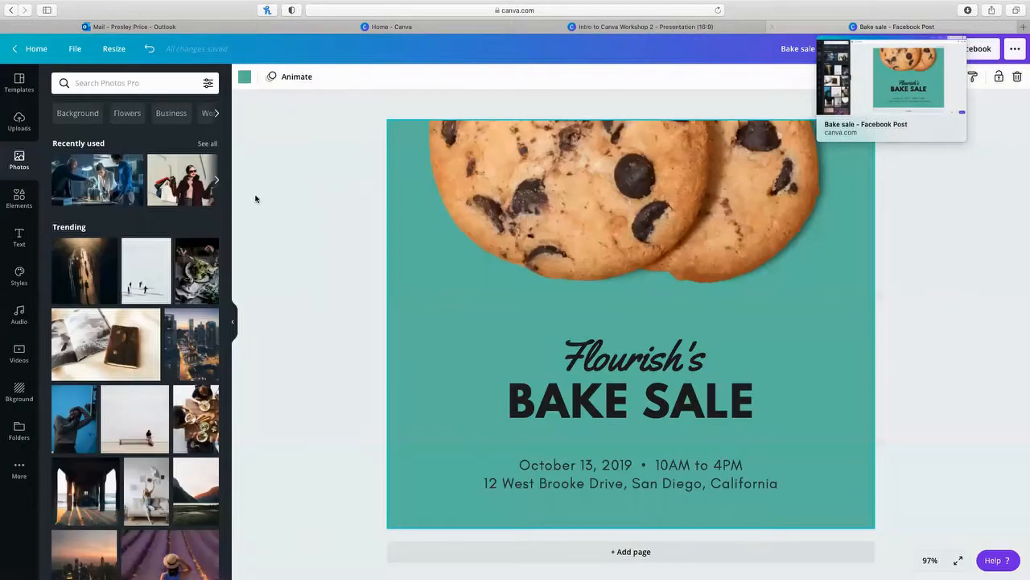
click(19, 197)
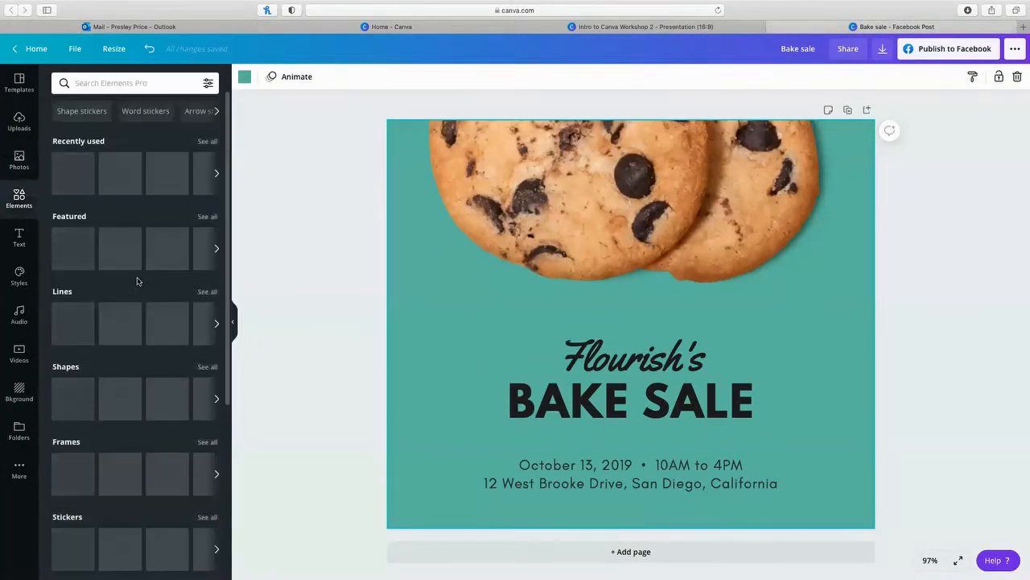
scroll(137, 281, down, 6)
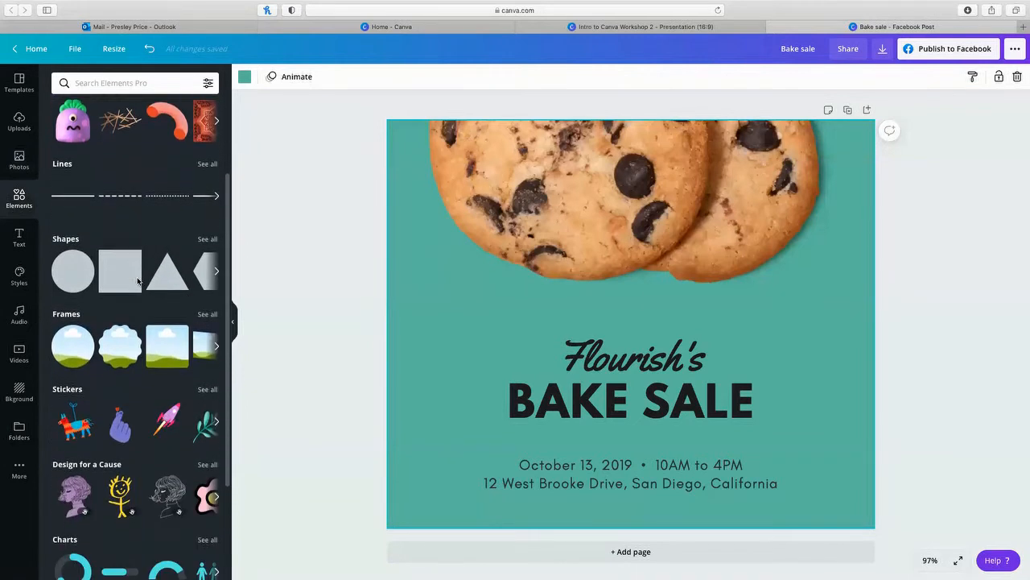
scroll(137, 281, down, 1)
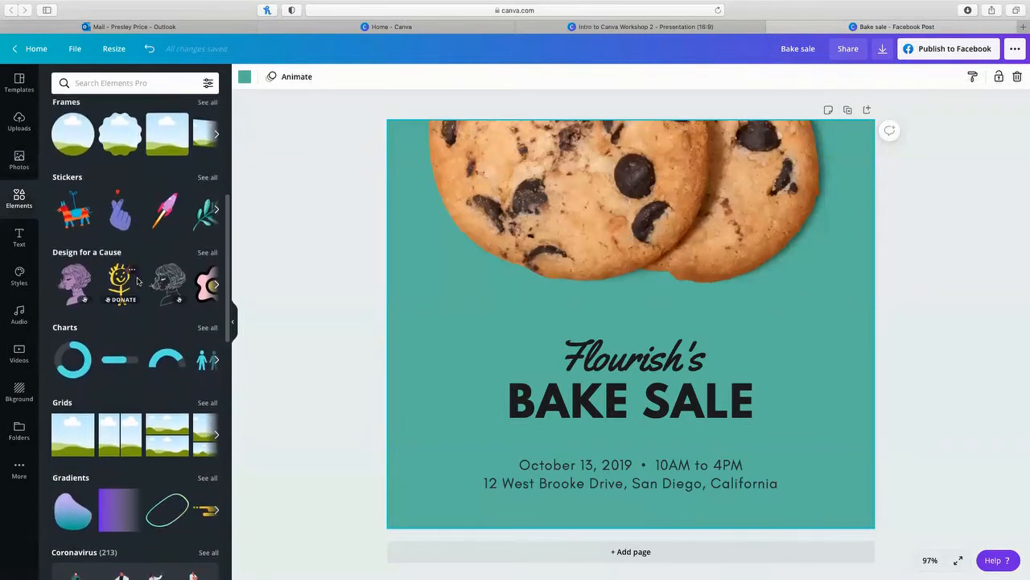
scroll(137, 281, down, 1)
scroll(137, 281, down, 4)
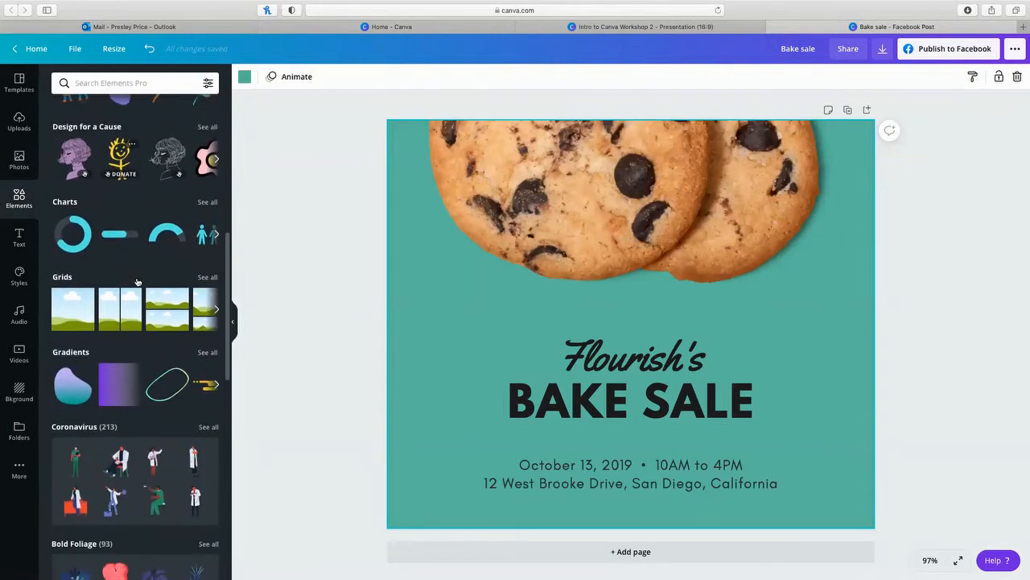
scroll(137, 281, down, 4)
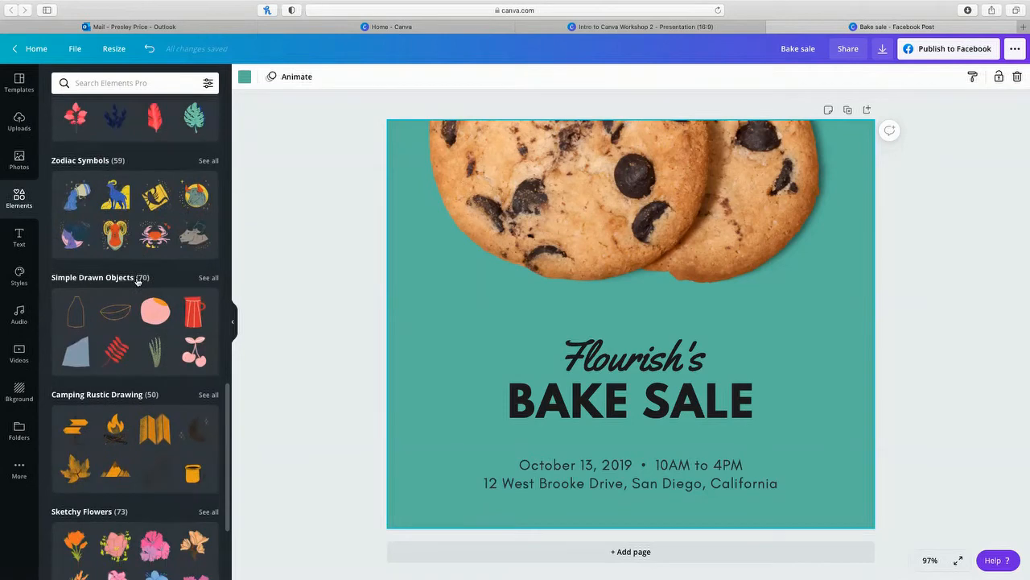
scroll(137, 281, up, 2)
scroll(137, 281, up, 12)
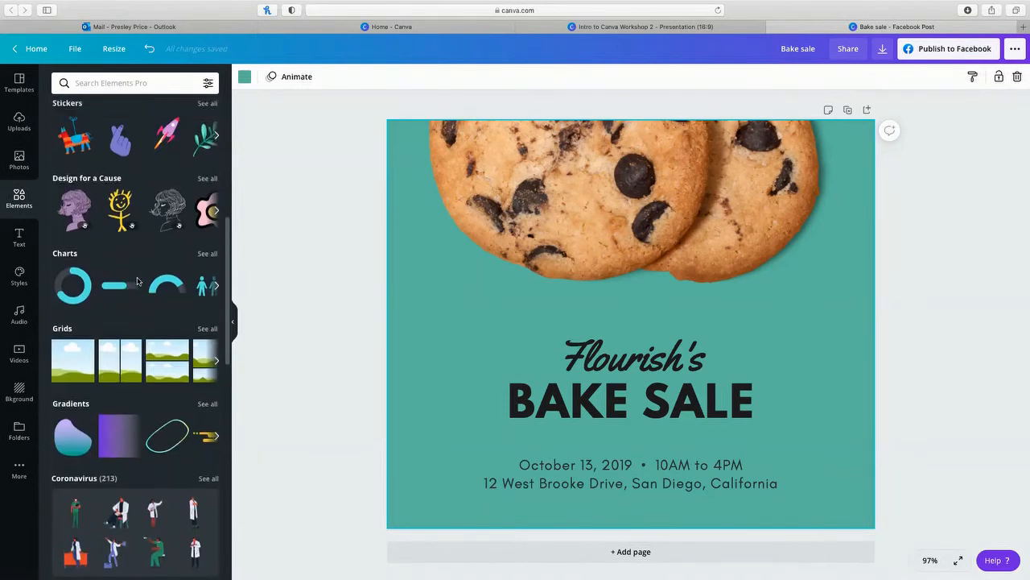
Step: Delete the cookie photo, the BAKE SALE title and the Flourish's text from the design
click(20, 237)
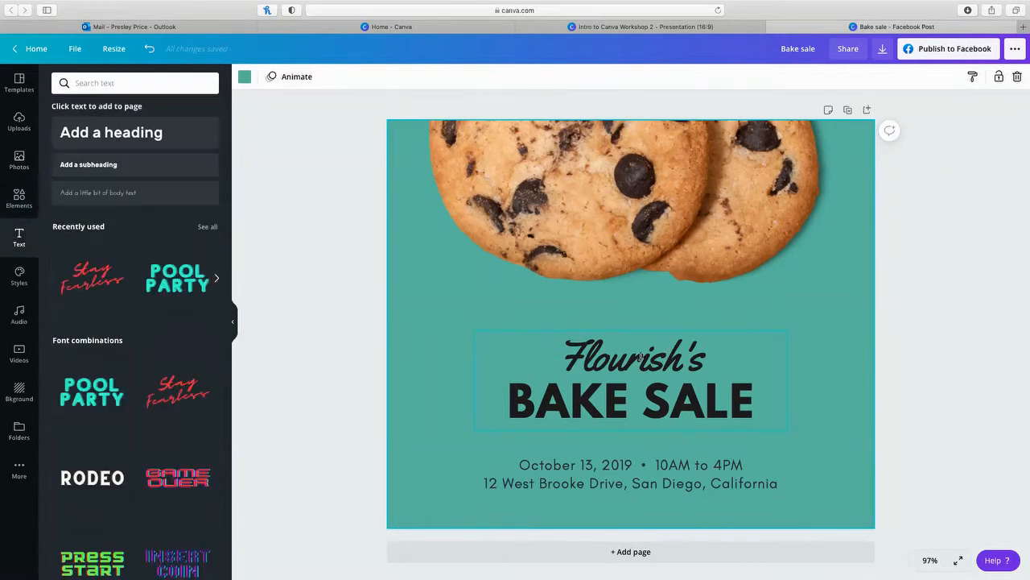
click(659, 221)
key(Delete)
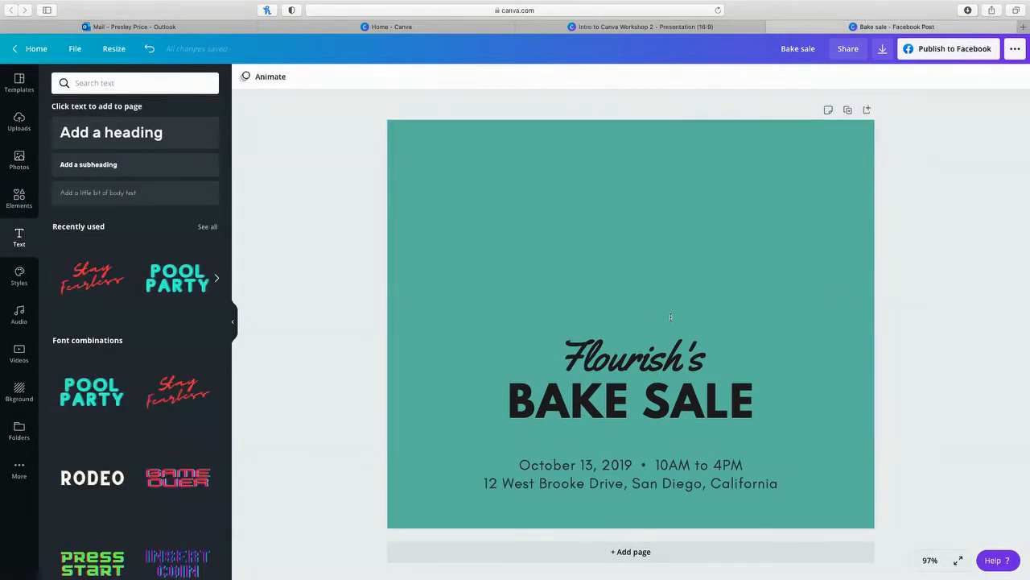
click(678, 396)
key(Delete)
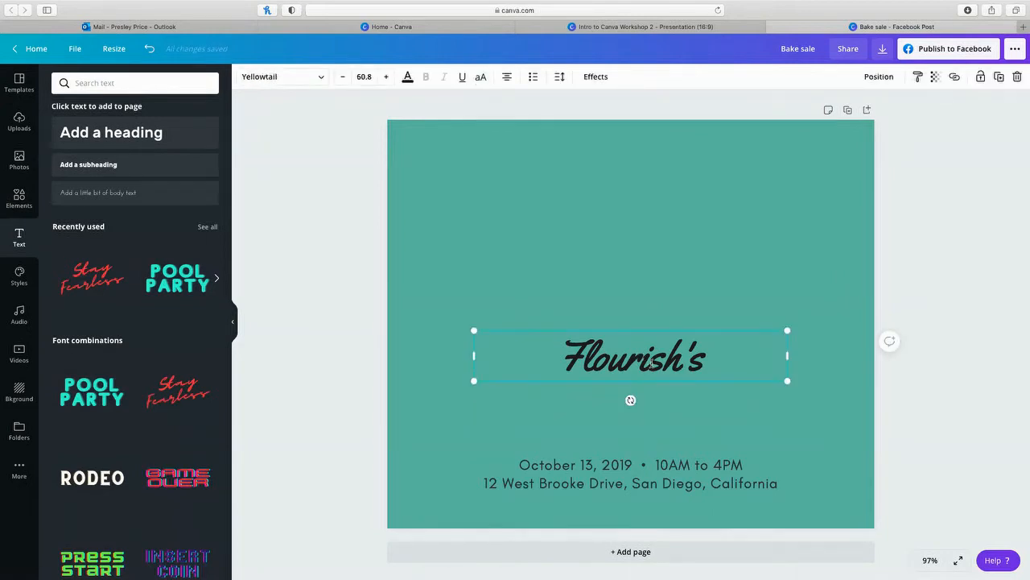
click(1017, 76)
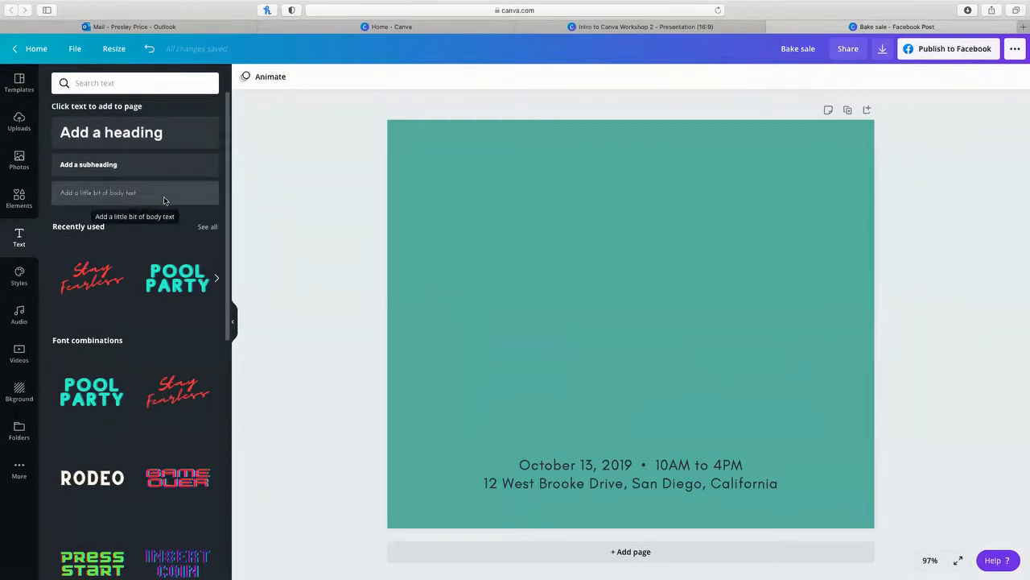
Step: Add a body text box and the BE BRAVE font combination to the page
click(565, 222)
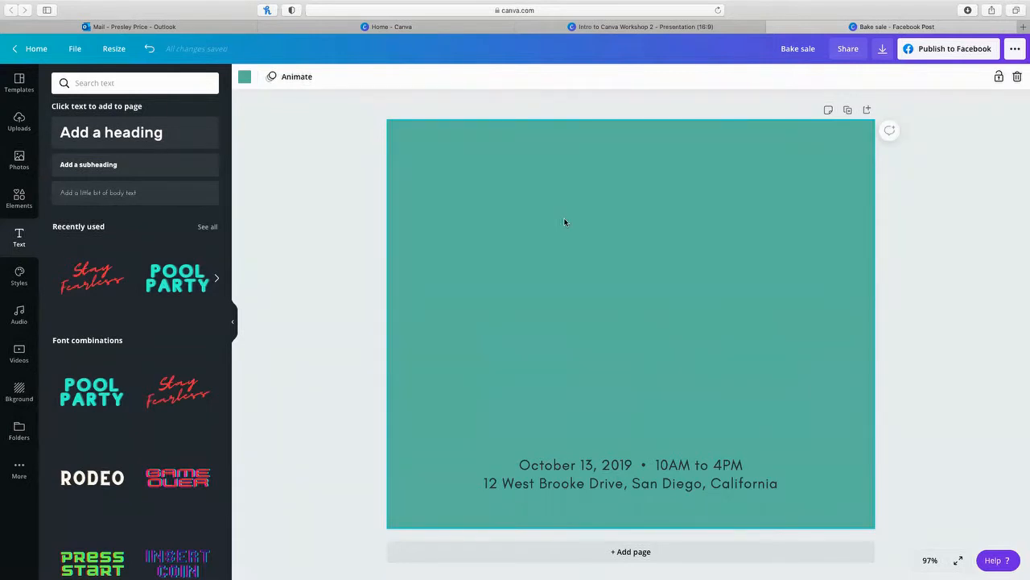
key(t)
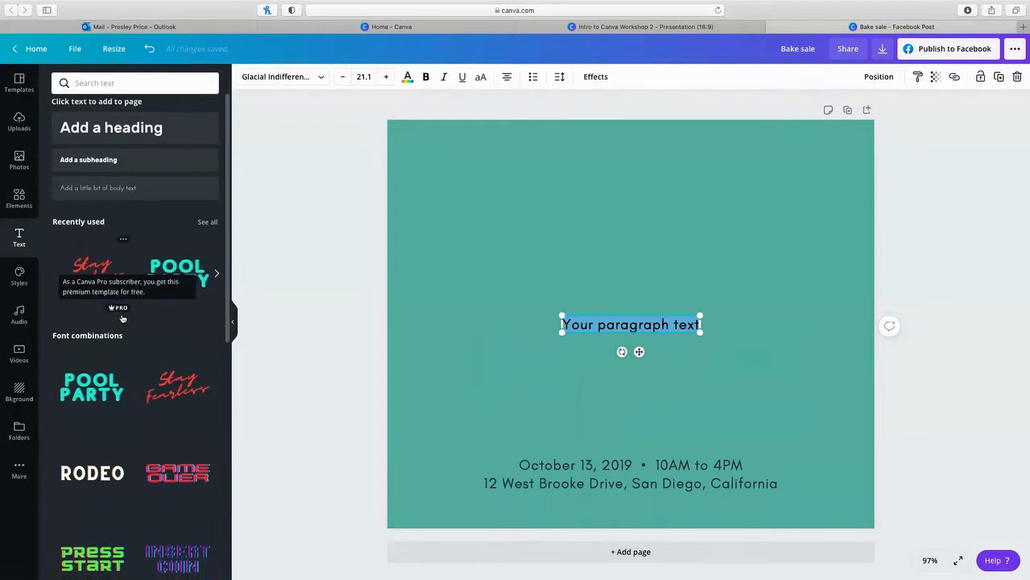
scroll(121, 318, down, 3)
scroll(122, 318, down, 5)
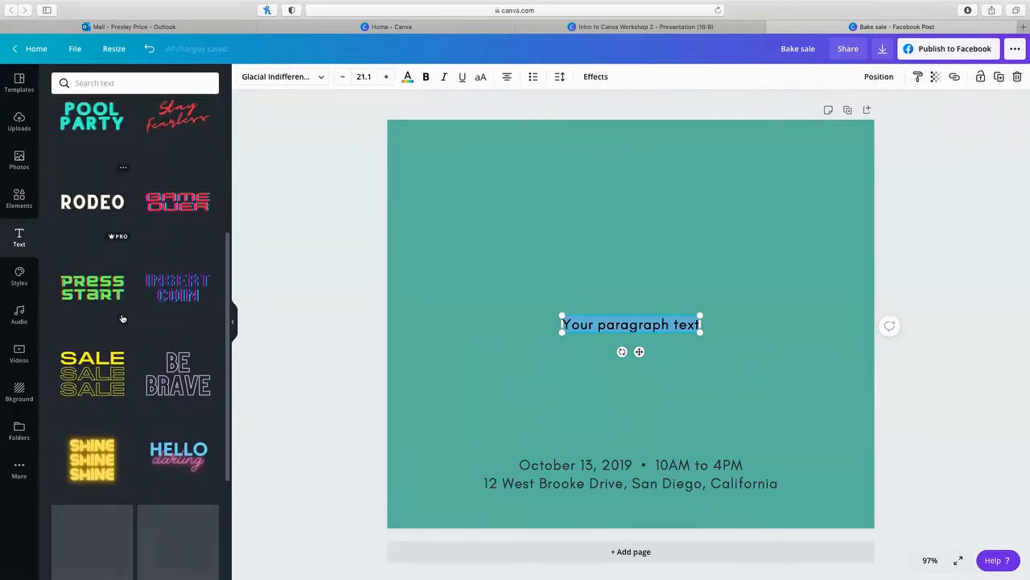
scroll(121, 318, down, 1)
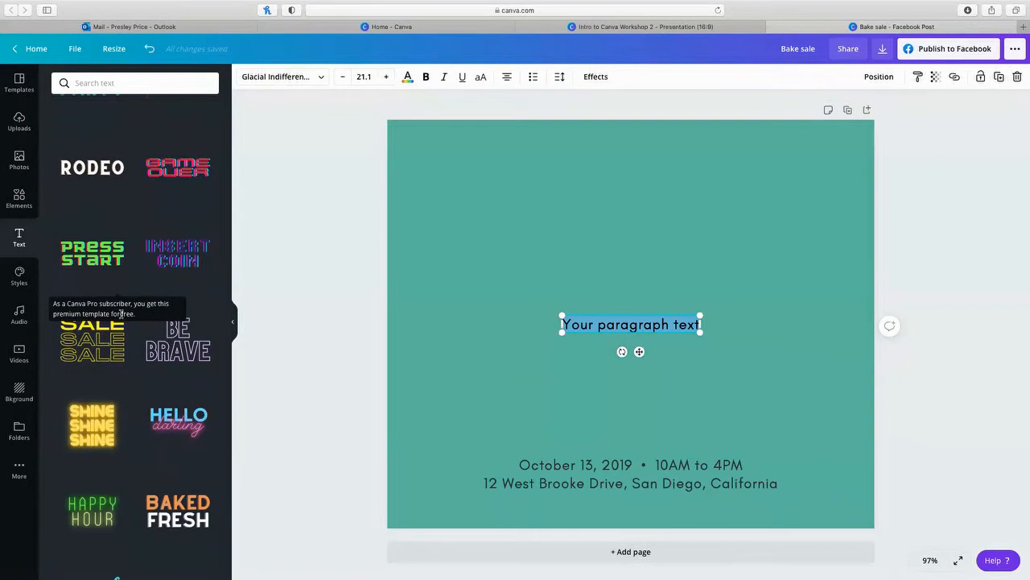
scroll(201, 355, down, 2)
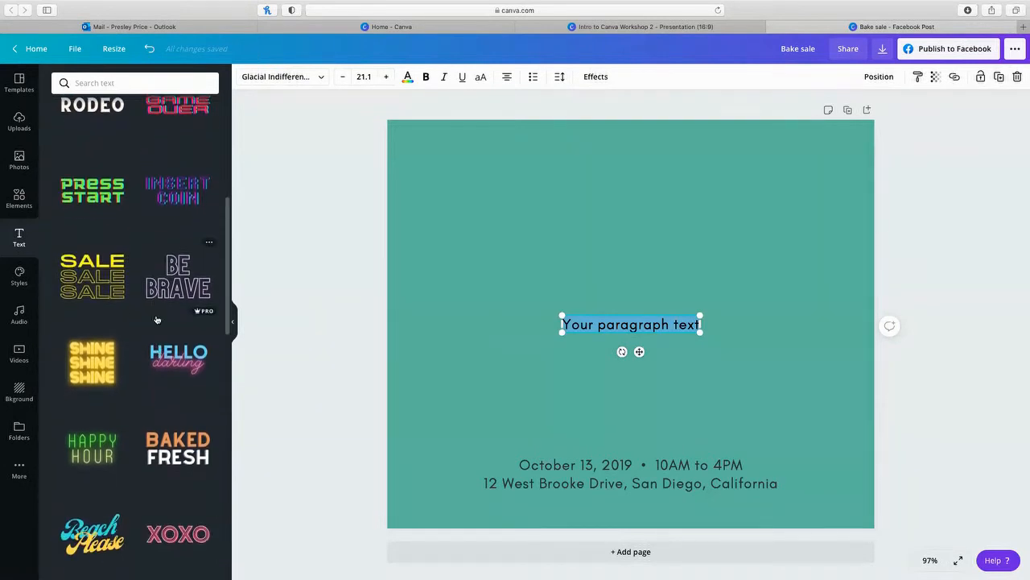
click(176, 275)
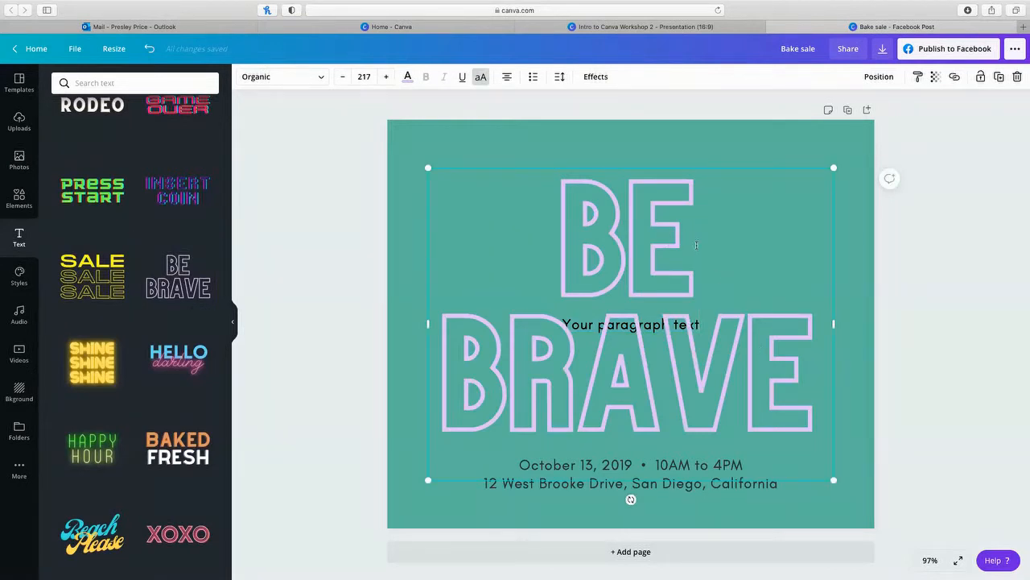
Step: Replace the BE BRAVE wording with GIRL POWER and color its letters with the light purple document color
click(794, 352)
drag(794, 352, 580, 233)
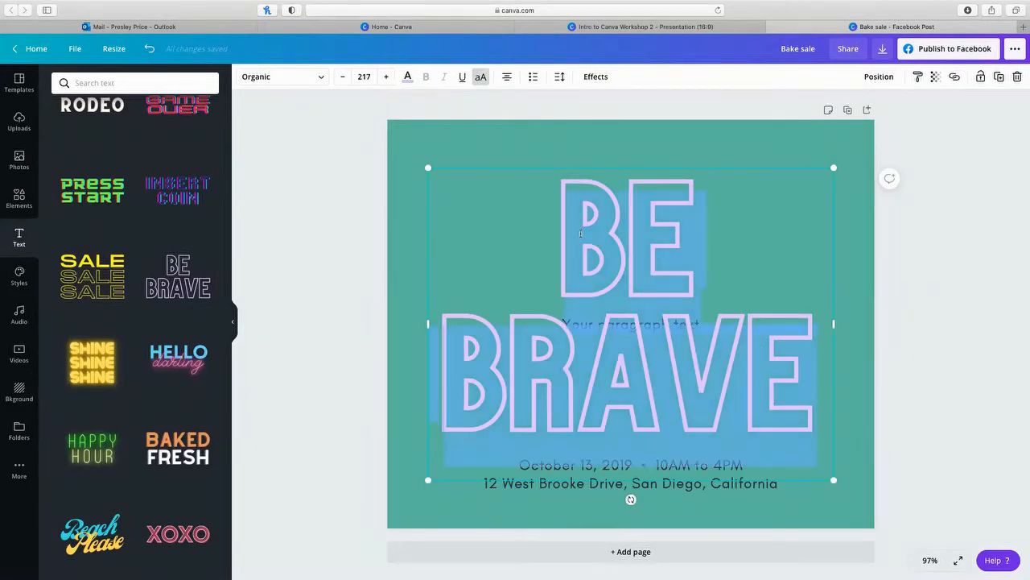
text(GIRL POWER)
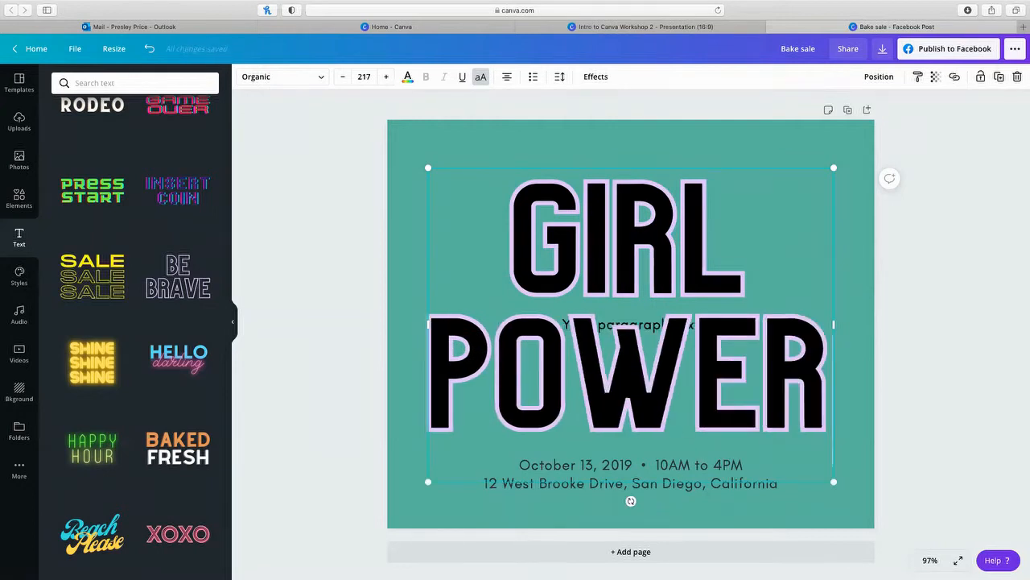
click(407, 77)
click(149, 183)
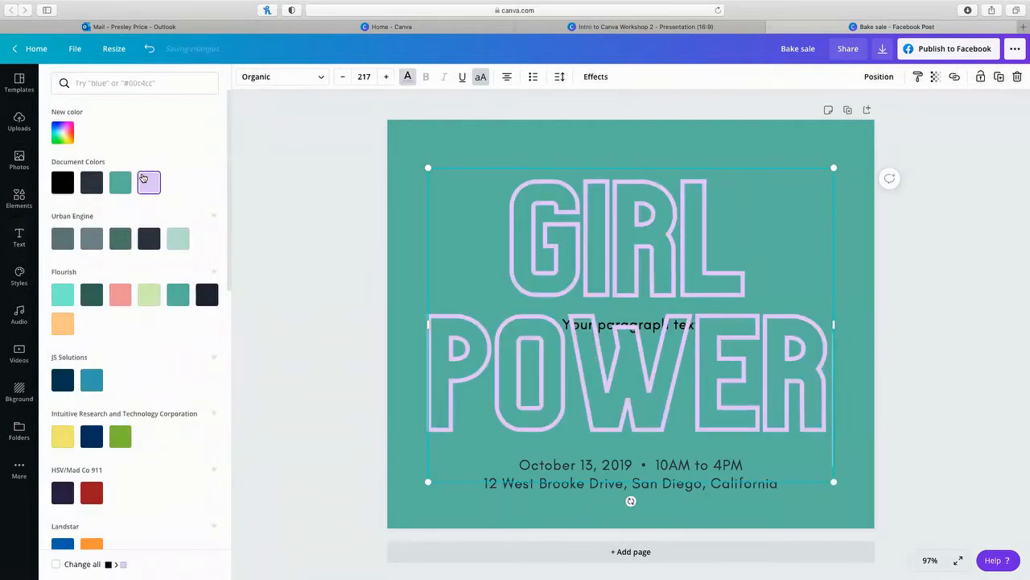
click(682, 137)
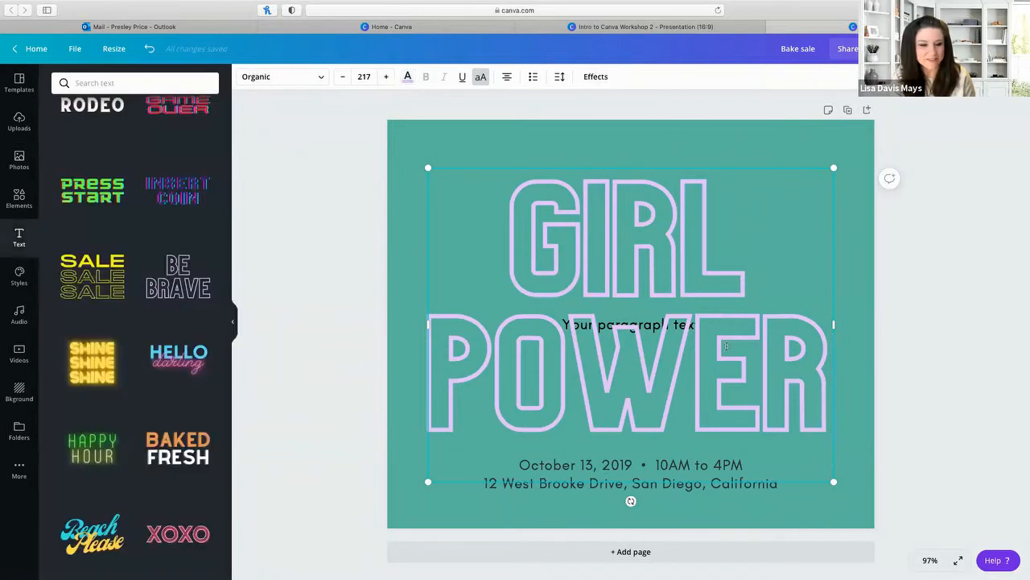
Step: Scale the GIRL POWER heading down to a font size of about 99.9 and place it above the paragraph text
drag(834, 481, 628, 321)
drag(496, 165, 637, 153)
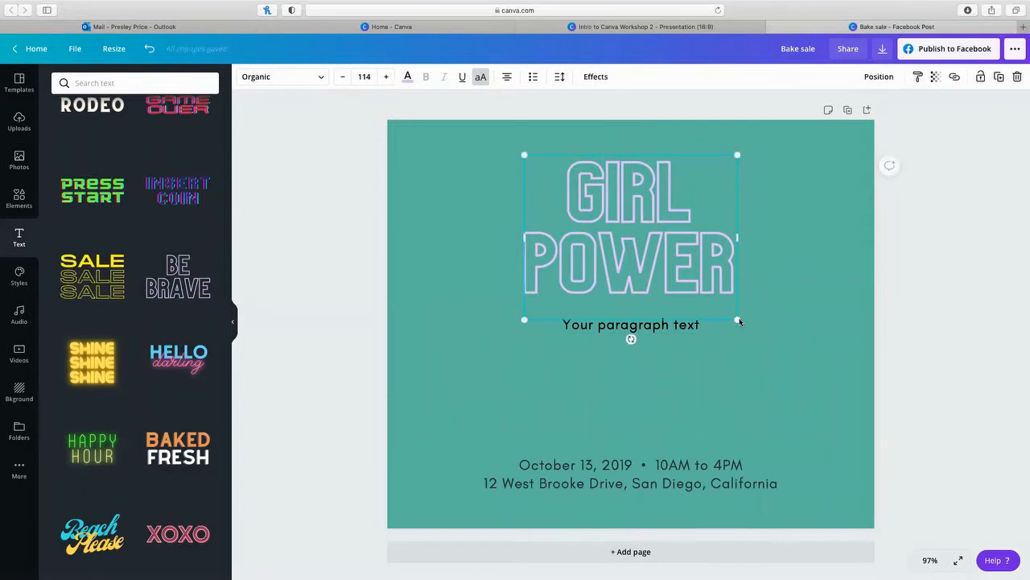
drag(740, 322, 711, 299)
Step: Set the GIRL POWER font size to 104 and widen its text box to about 465
click(366, 76)
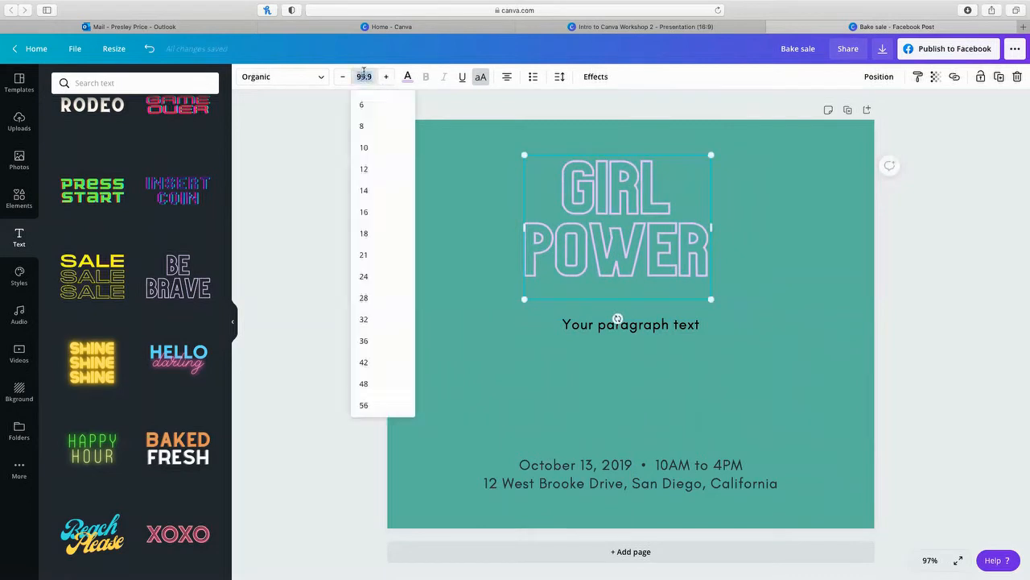
scroll(384, 310, down, 3)
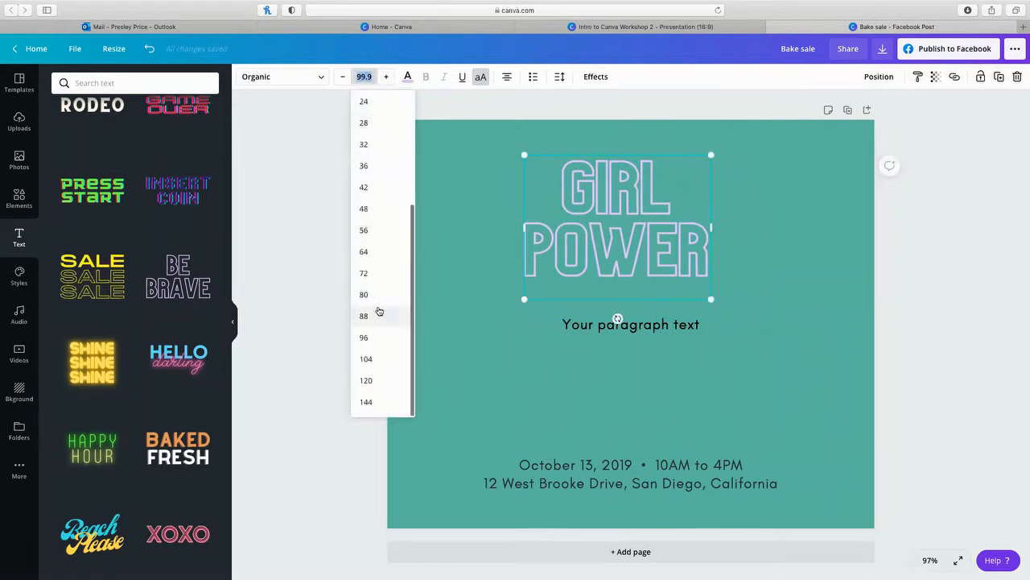
click(369, 357)
drag(715, 260, 766, 263)
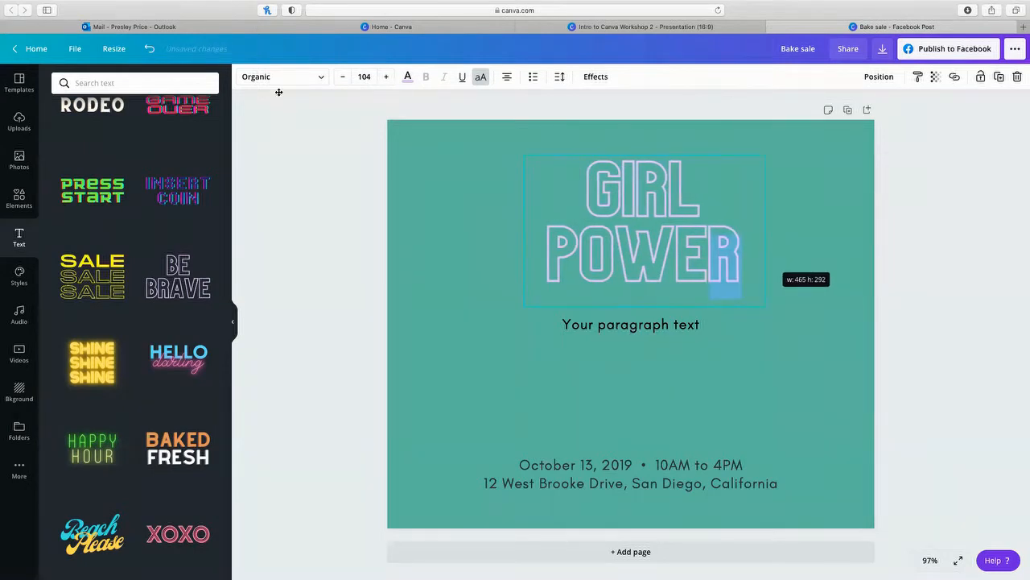
Step: Increase the GIRL POWER font size in single increments to 118 and deselect the heading
click(388, 78)
click(387, 78)
click(387, 77)
click(387, 77)
click(388, 78)
click(387, 78)
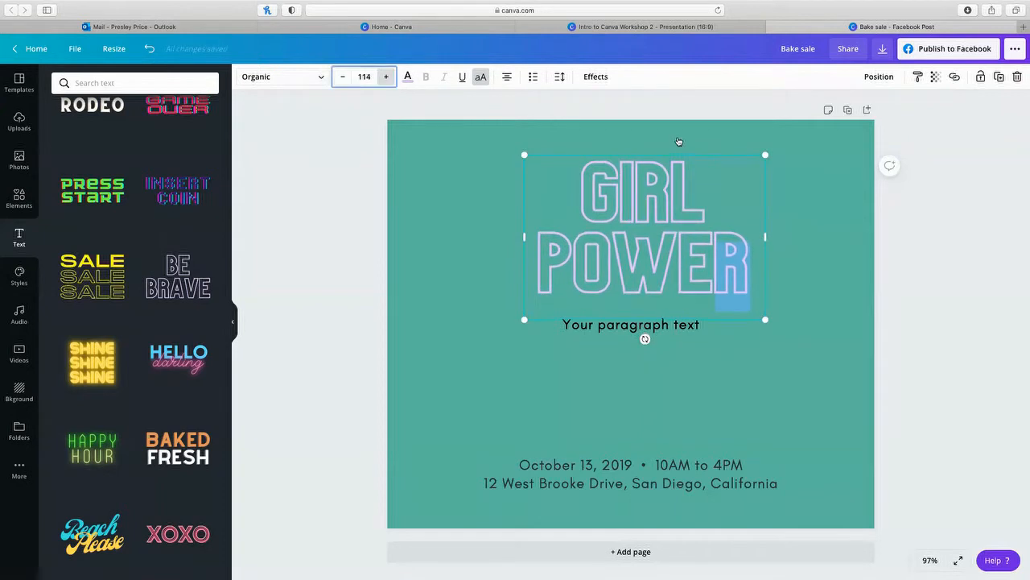
click(451, 113)
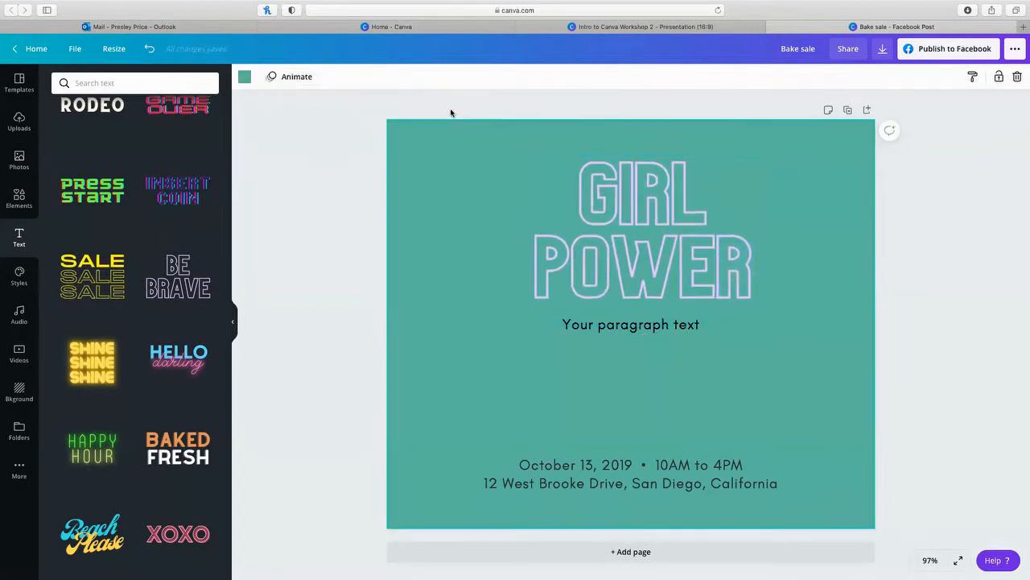
Step: Increase the letter spacing of GIRL POWER, widen its text box and shift the heading toward the page center
click(675, 214)
click(560, 76)
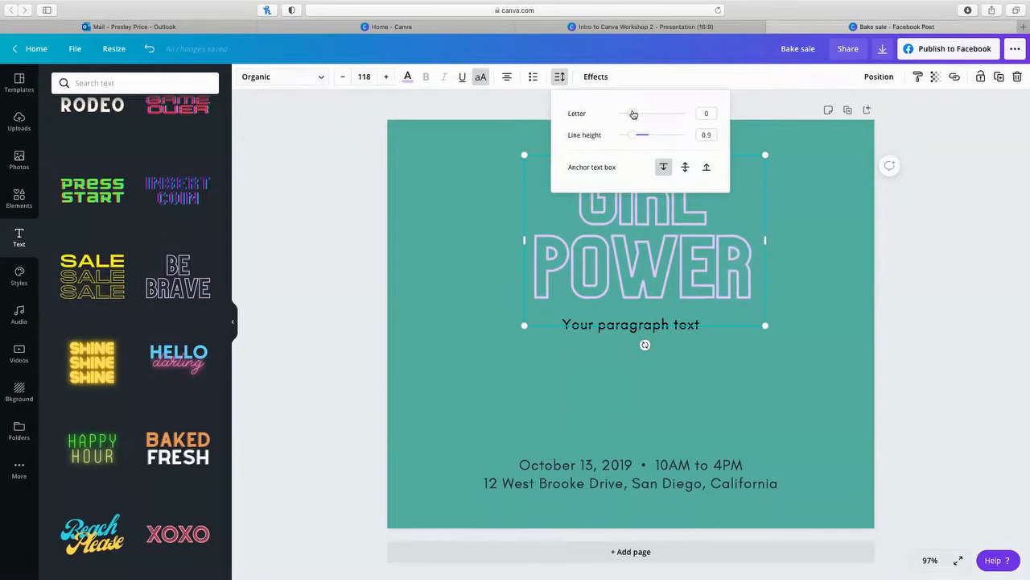
drag(633, 114, 638, 113)
drag(765, 276, 864, 271)
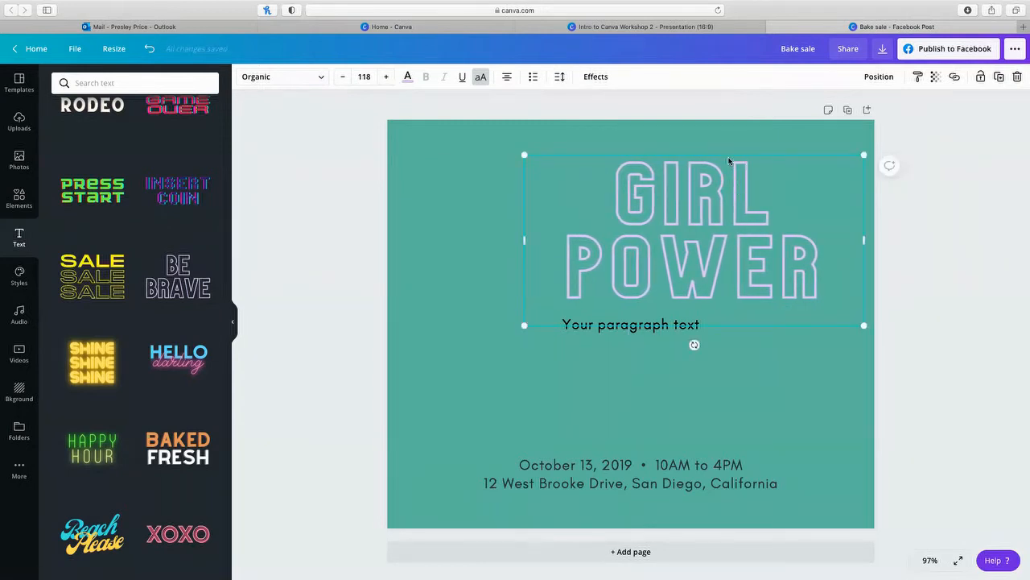
drag(727, 156, 698, 153)
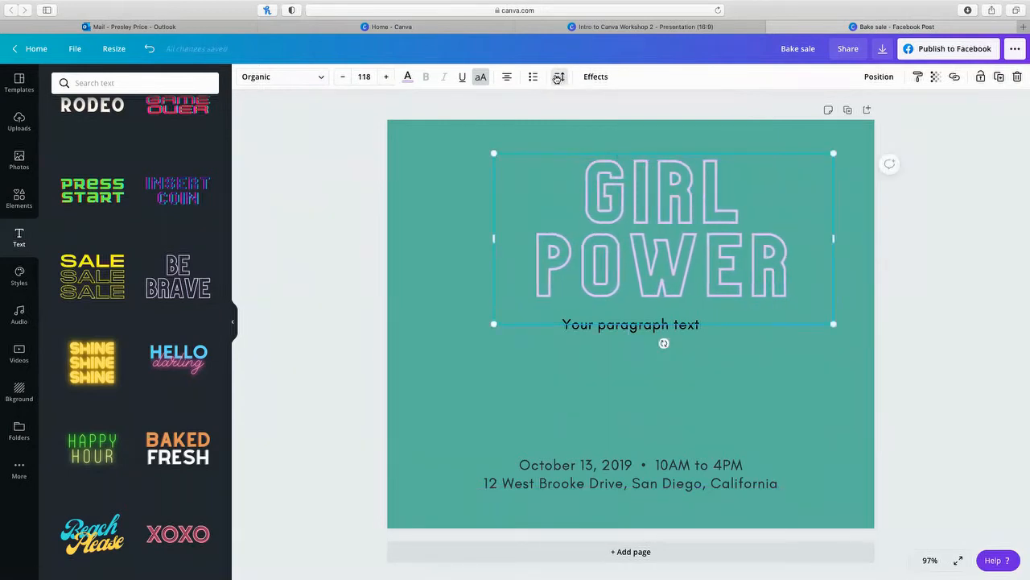
Step: Set the GIRL POWER heading's letter spacing to 78 and its line height to 0.96
click(560, 77)
mouse_move(637, 115)
mouse_down()
mouse_move(650, 113)
mouse_move(625, 115)
mouse_move(642, 116)
mouse_up()
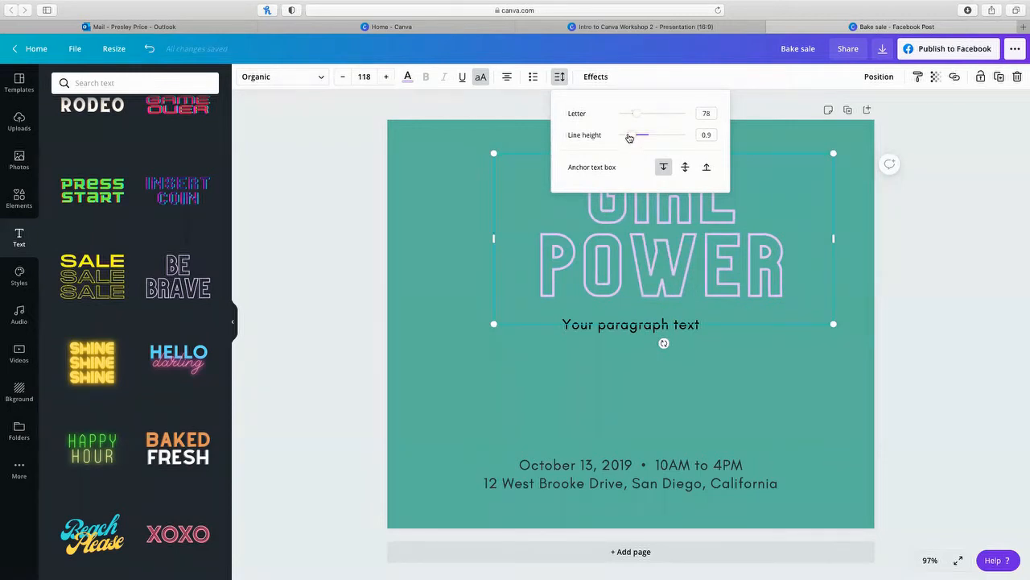
mouse_move(629, 136)
mouse_down()
mouse_move(666, 137)
mouse_move(636, 136)
mouse_up()
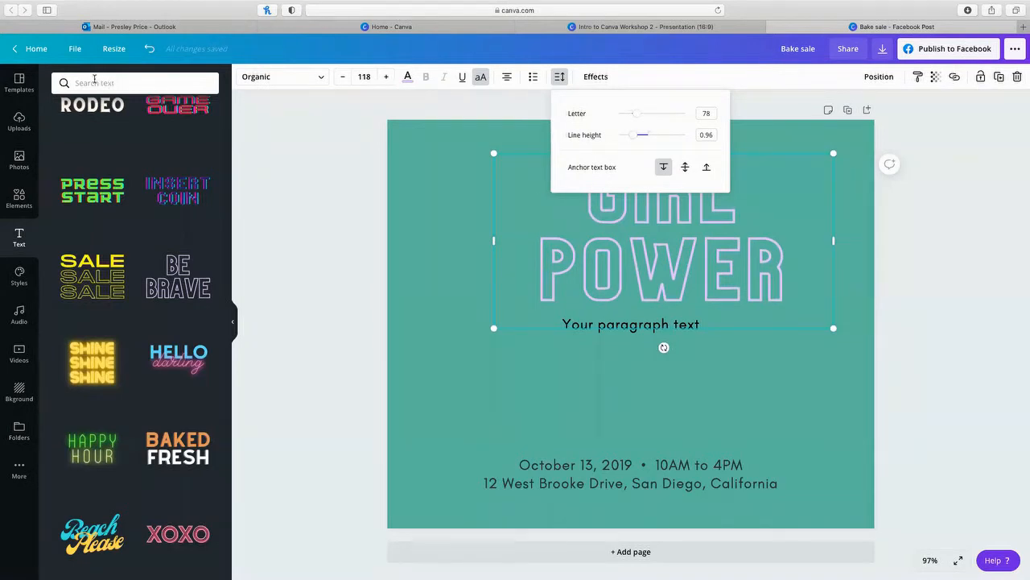
Step: Search the text designs for birthday
scroll(202, 274, up, 5)
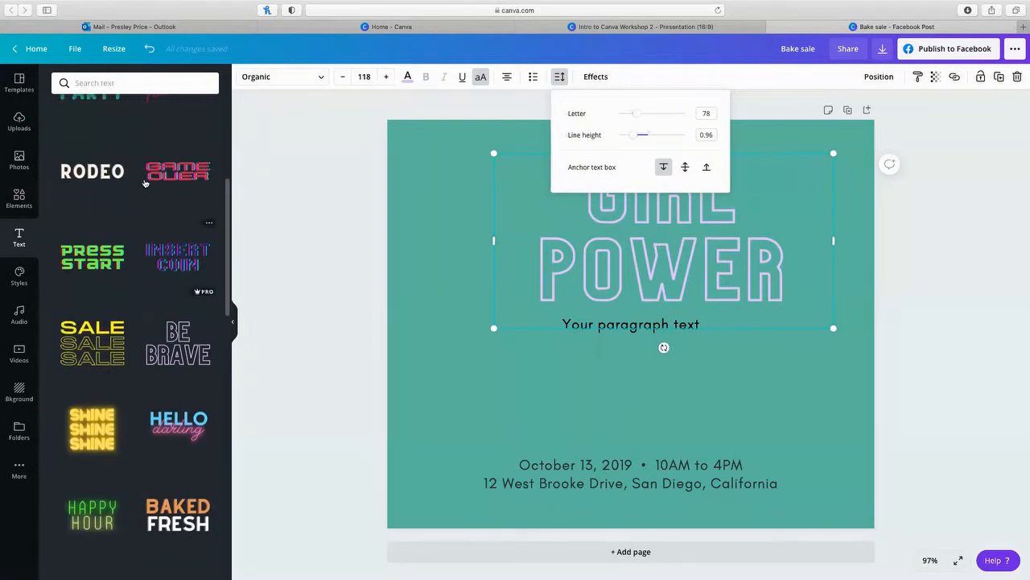
click(116, 82)
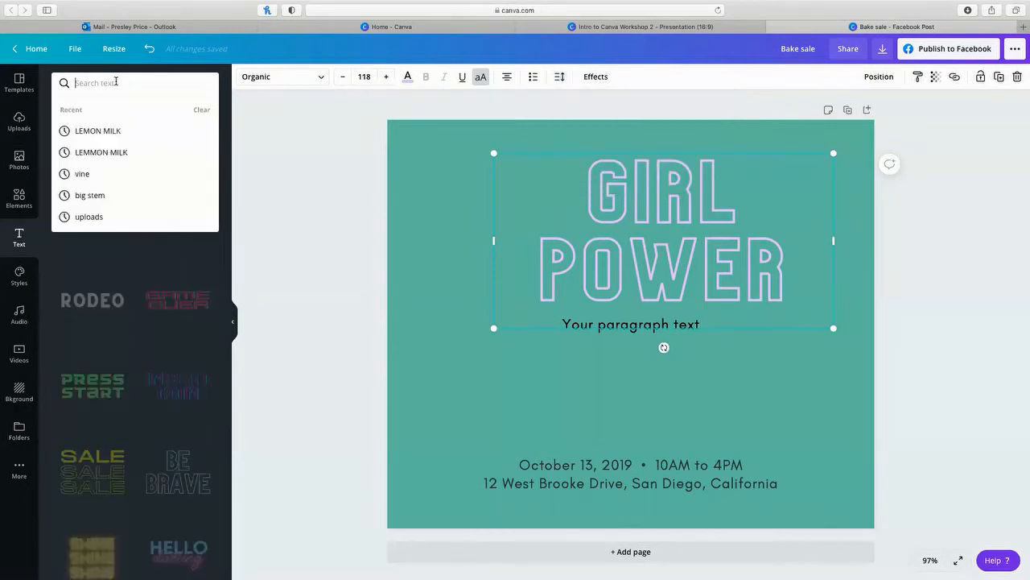
text(birthday)
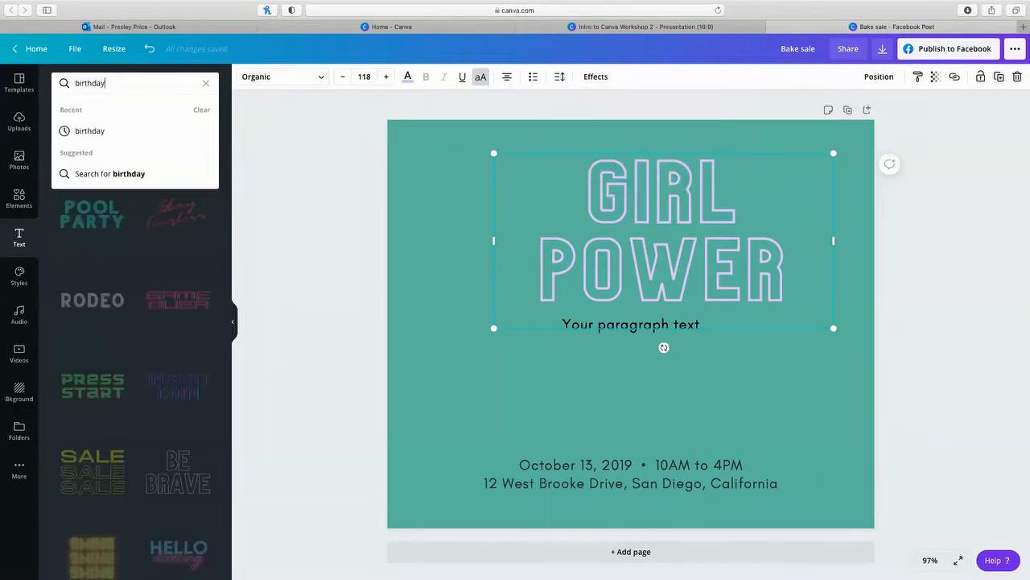
key(Return)
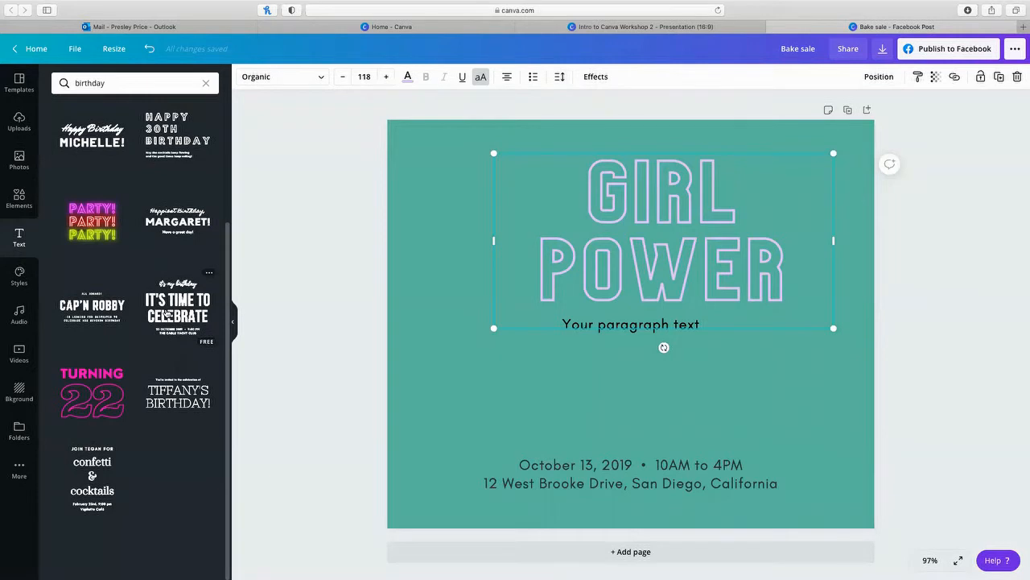
Step: Center the GIRL POWER heading horizontally on the page
drag(696, 155, 665, 155)
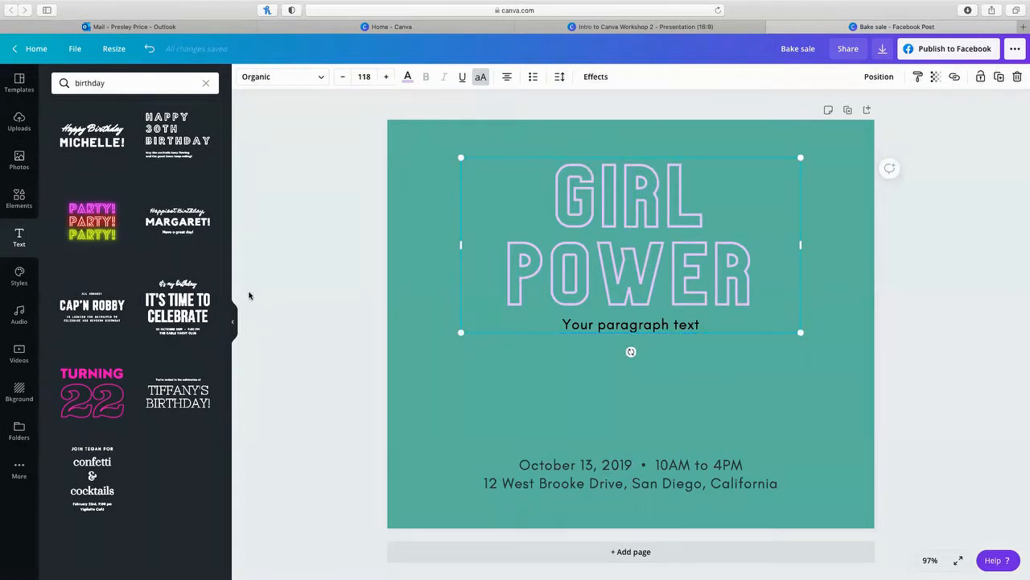
Step: Look through the stock audio library and the stock video library
click(19, 314)
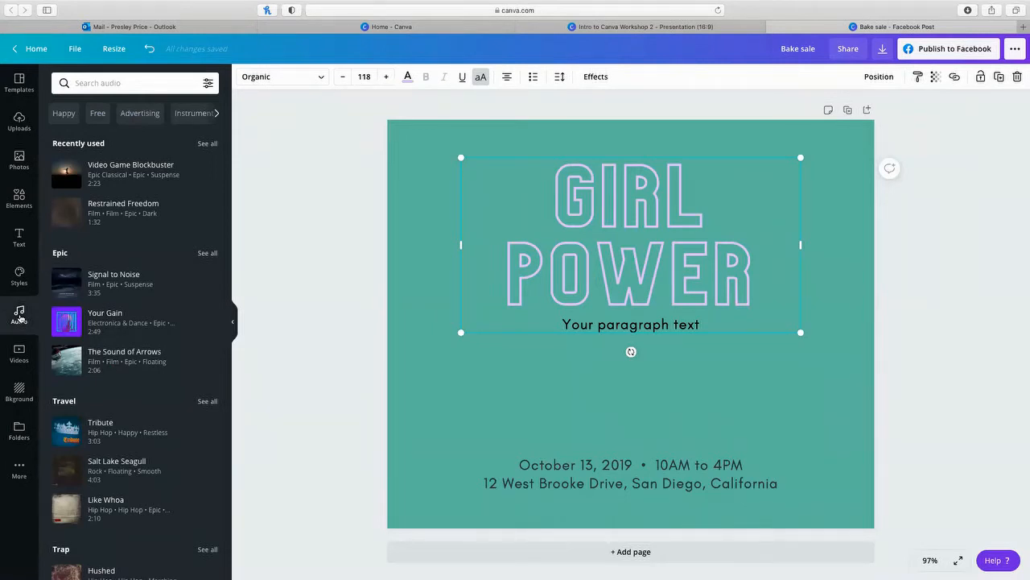
click(21, 357)
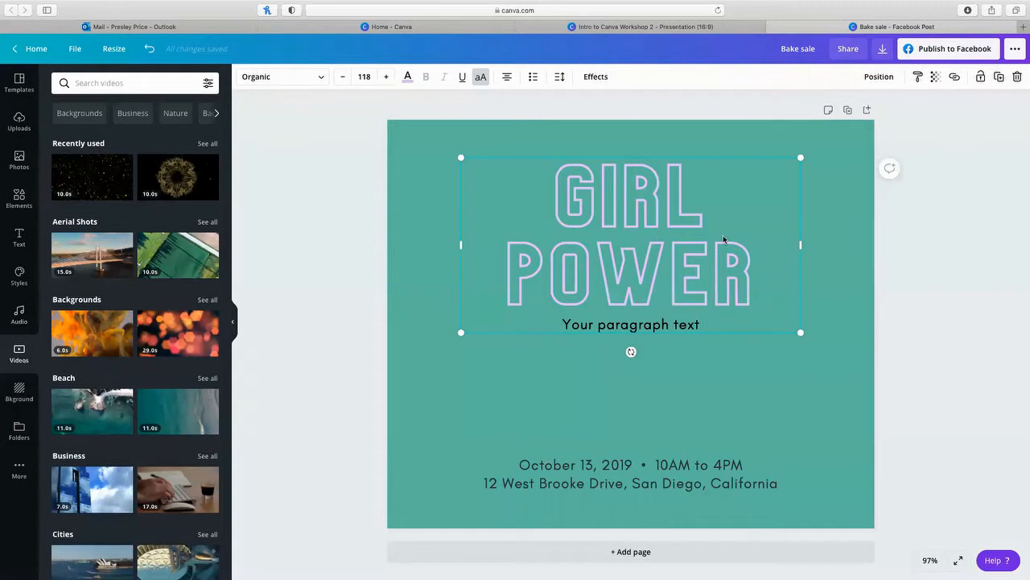
Step: Review the file types offered for downloading the post, down to GIF, and dismiss the list
click(883, 50)
click(929, 190)
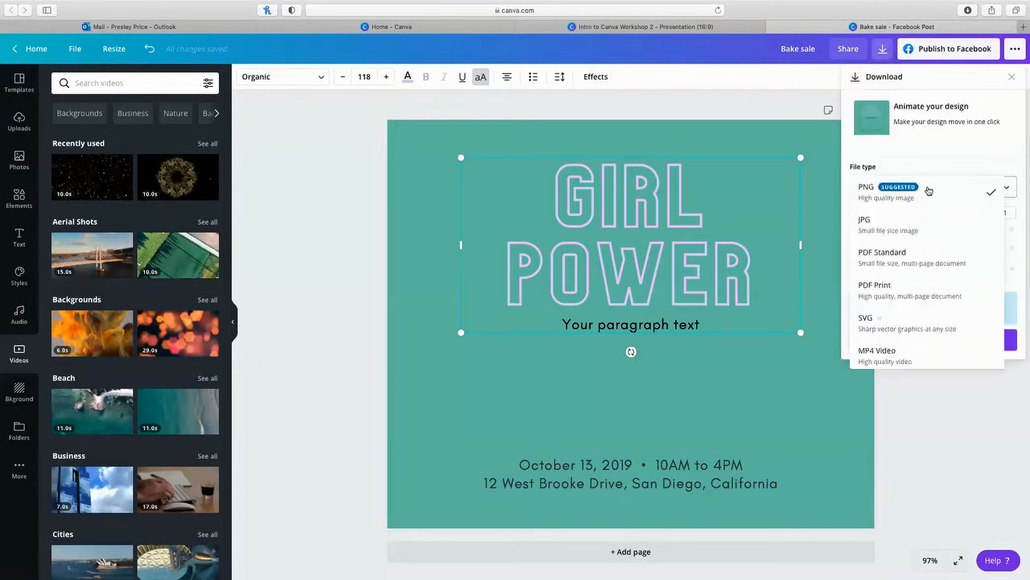
scroll(927, 310, down, 1)
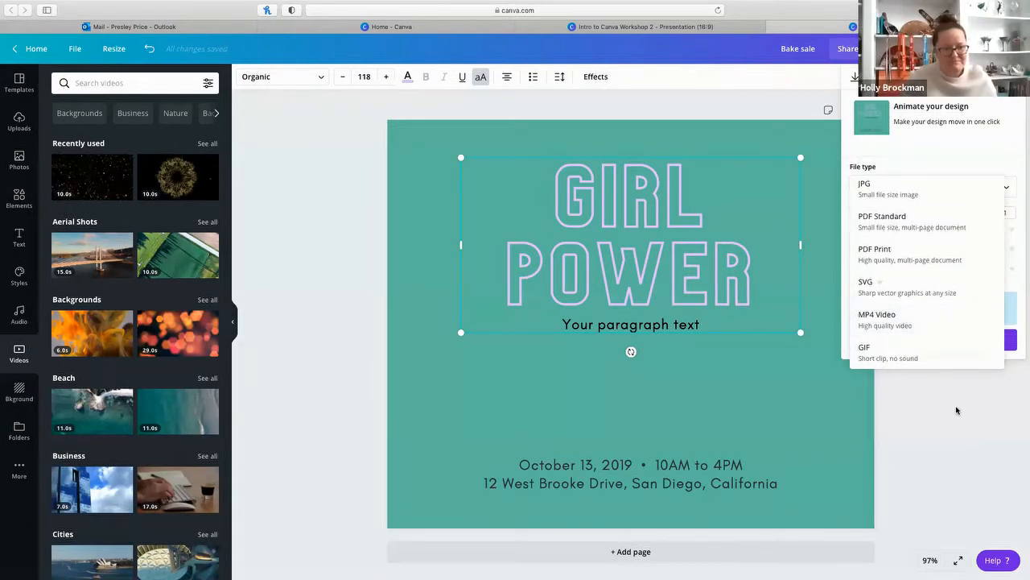
click(926, 392)
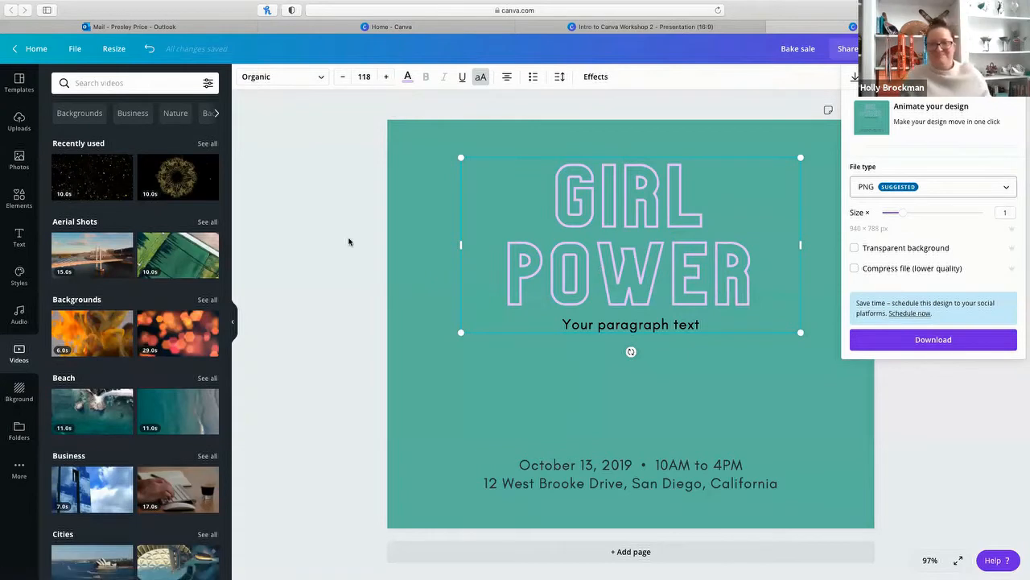
Step: Examine the uploaded videos and the uploaded images in the media library
click(12, 122)
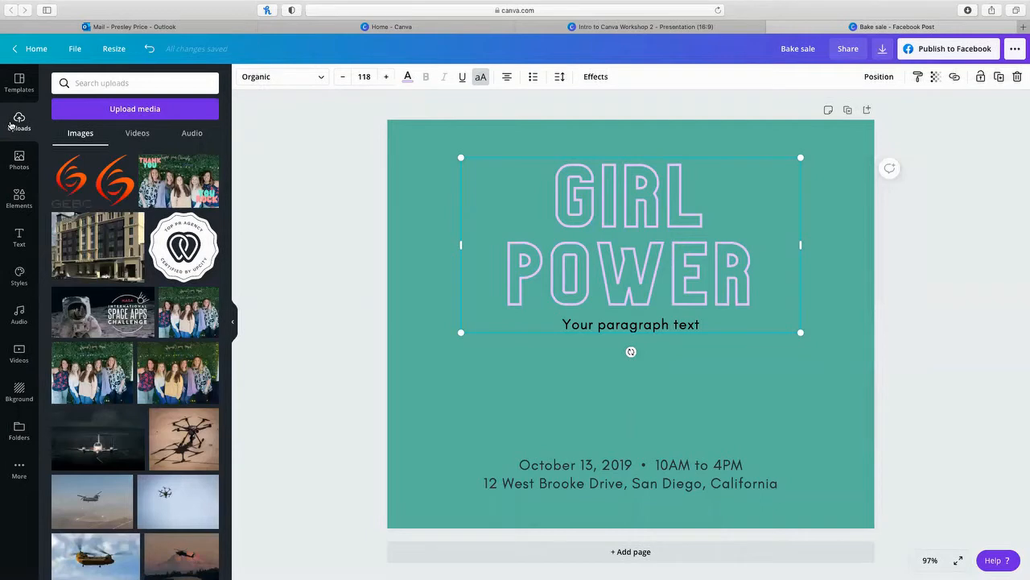
click(136, 133)
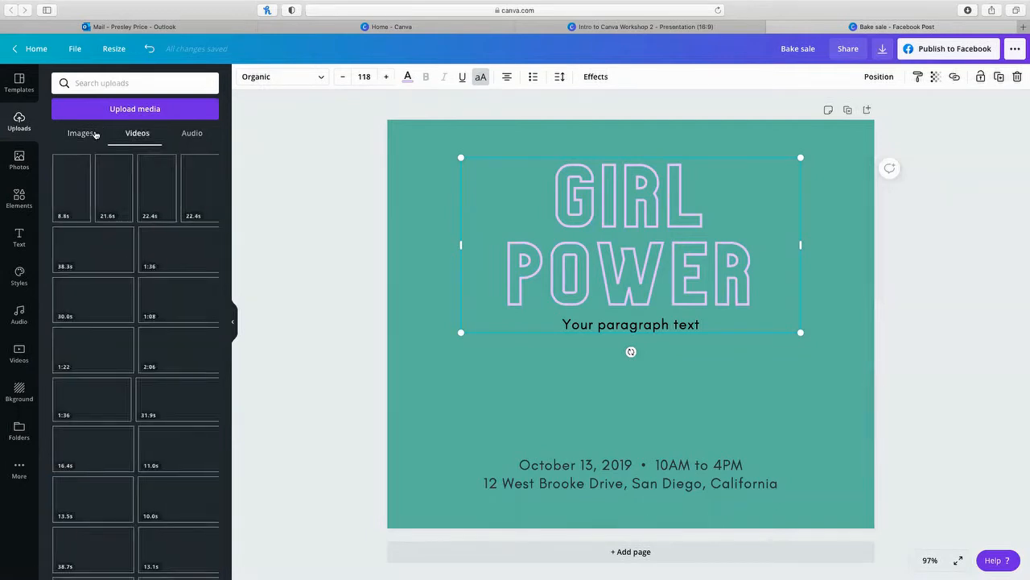
click(88, 135)
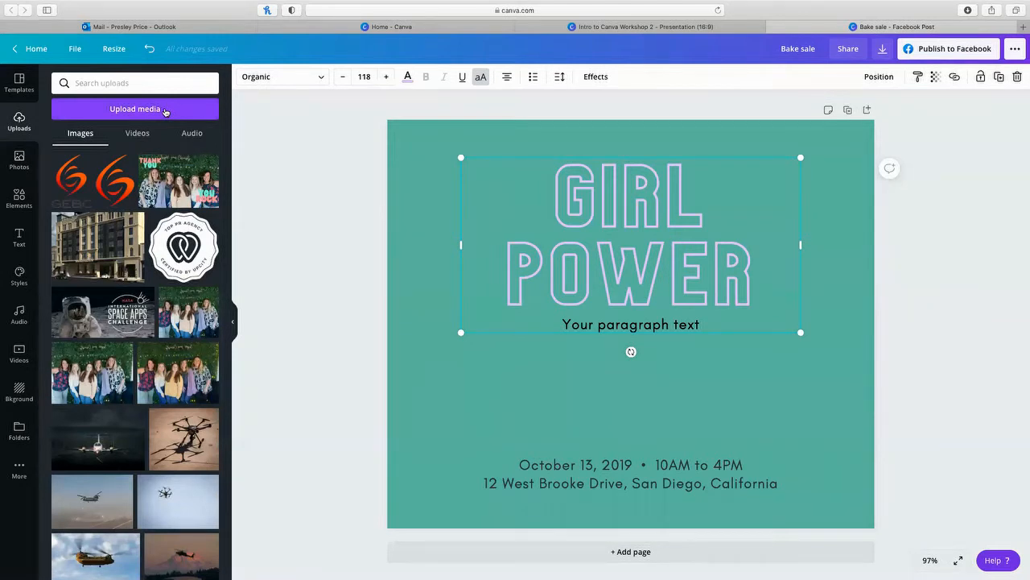
mouse_move(122, 245)
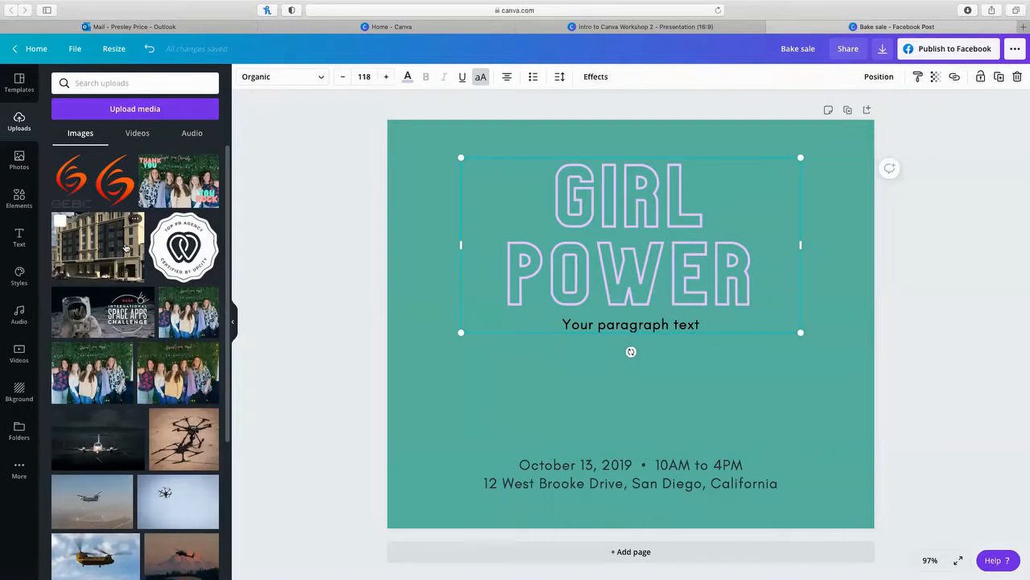
mouse_move(87, 385)
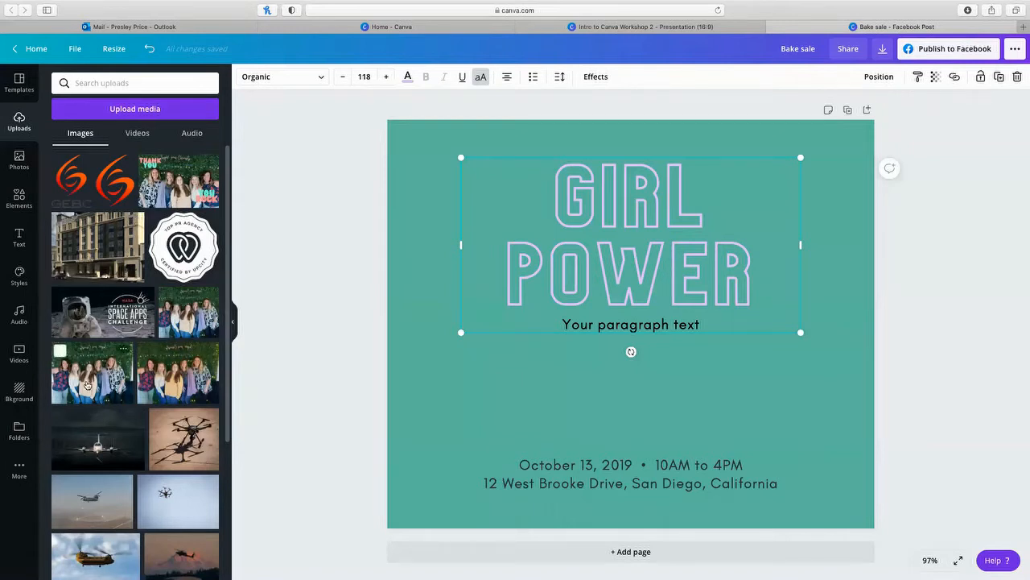
Step: Open the background library and compare the download file types for the post, from PNG through GIF
click(18, 393)
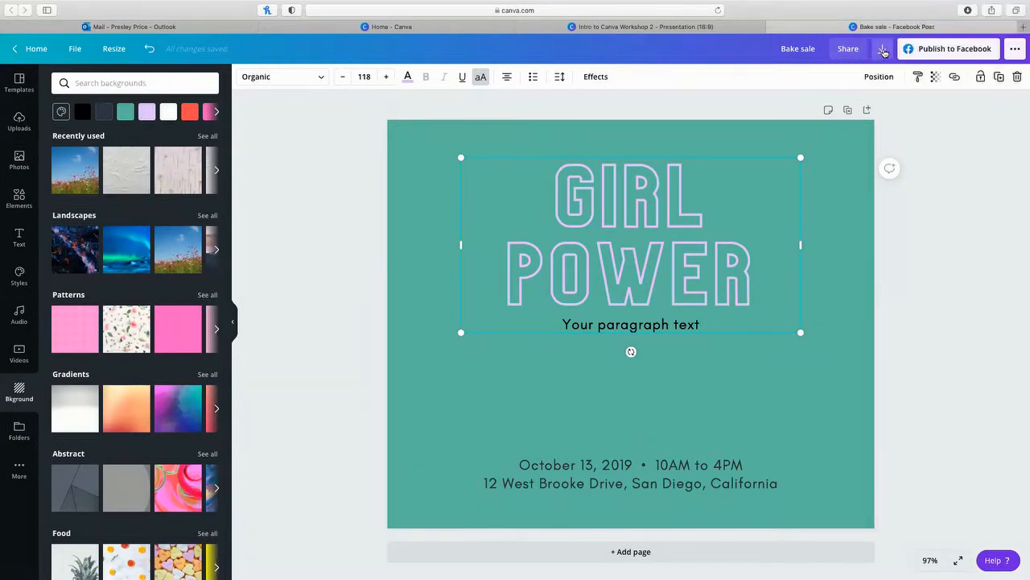
click(884, 50)
click(945, 193)
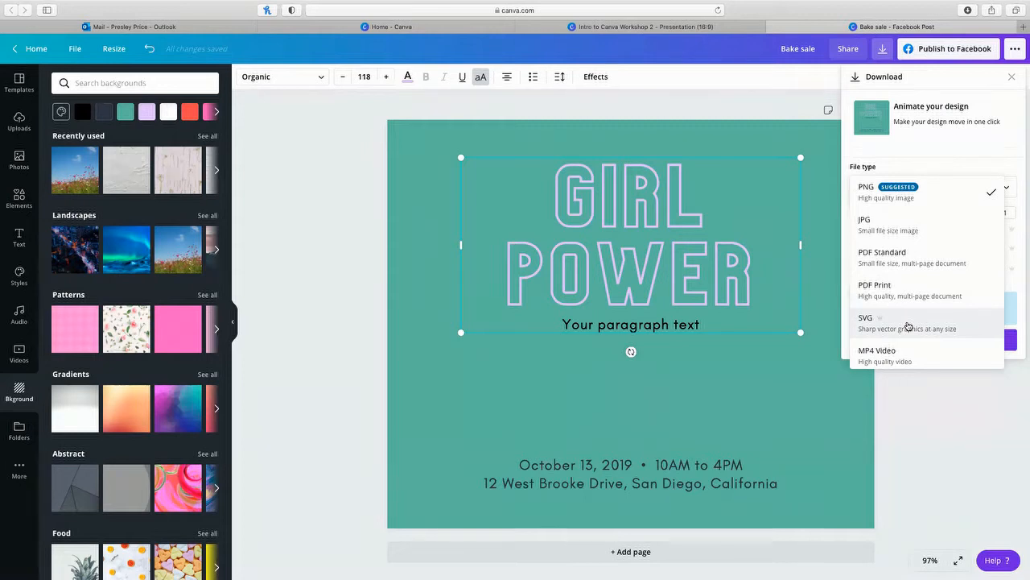
scroll(909, 325, down, 1)
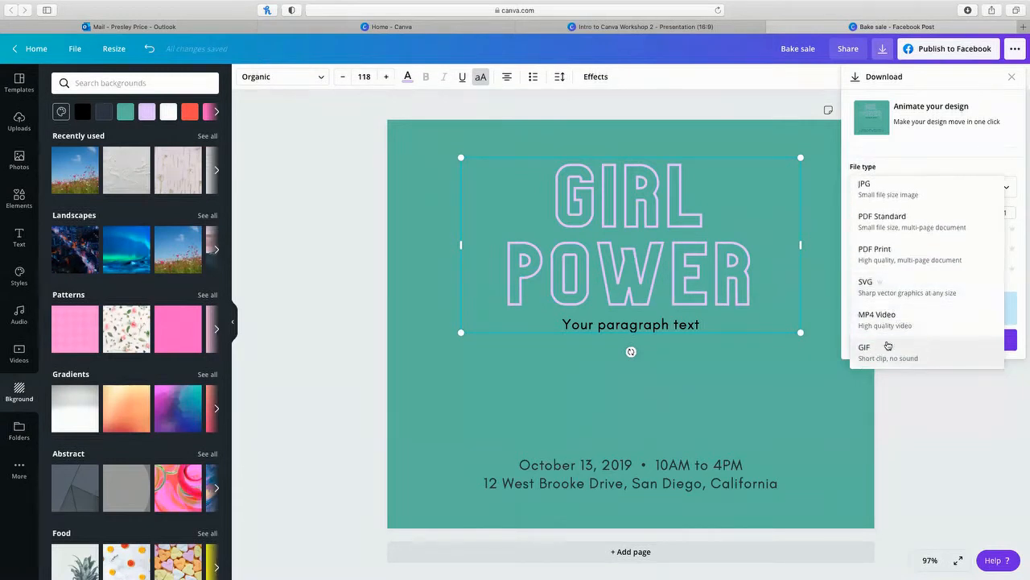
scroll(912, 309, up, 1)
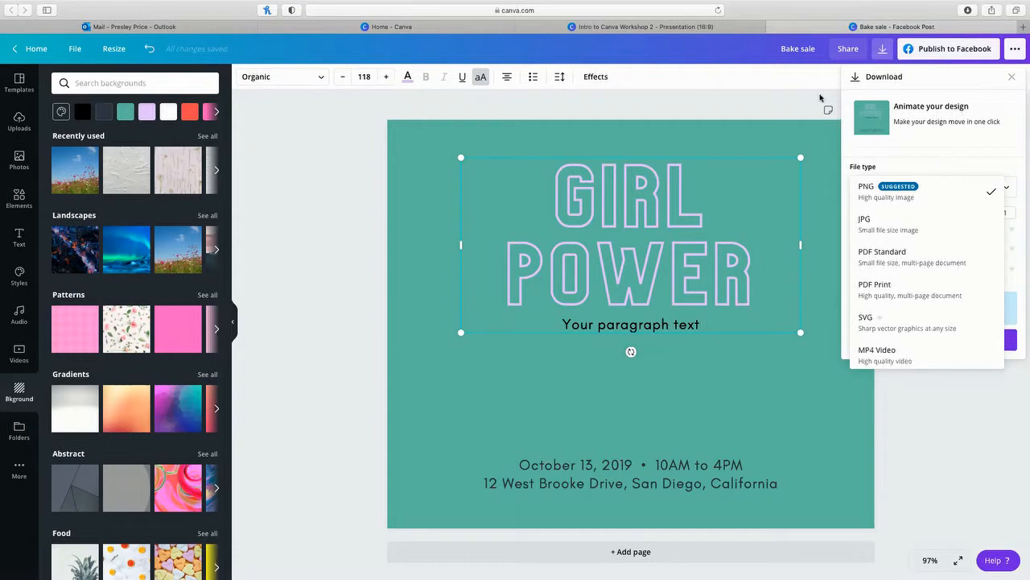
click(363, 135)
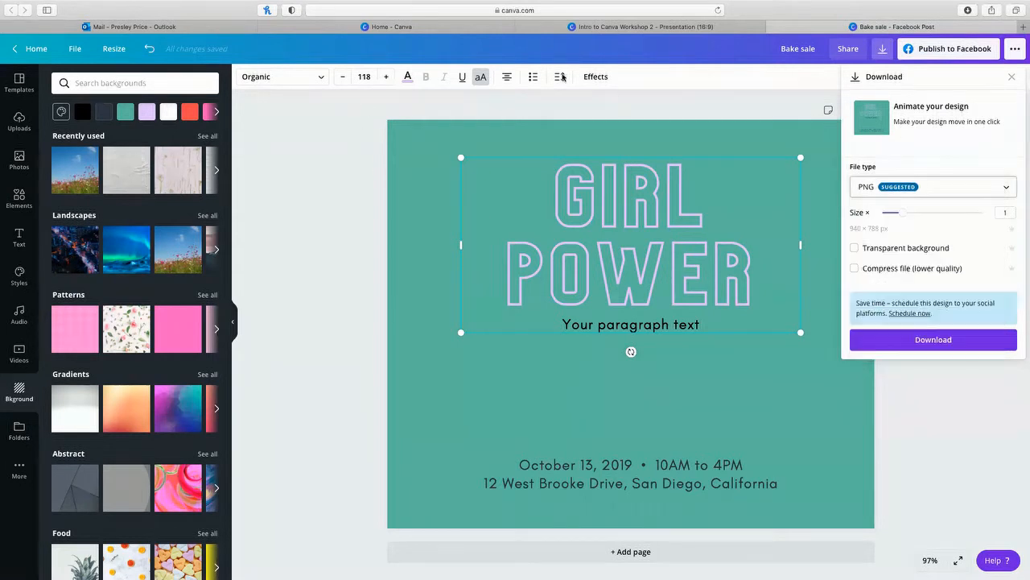
Step: From the Canva home page, create a new Flyer (5.5 × 8.5 in) design
click(332, 28)
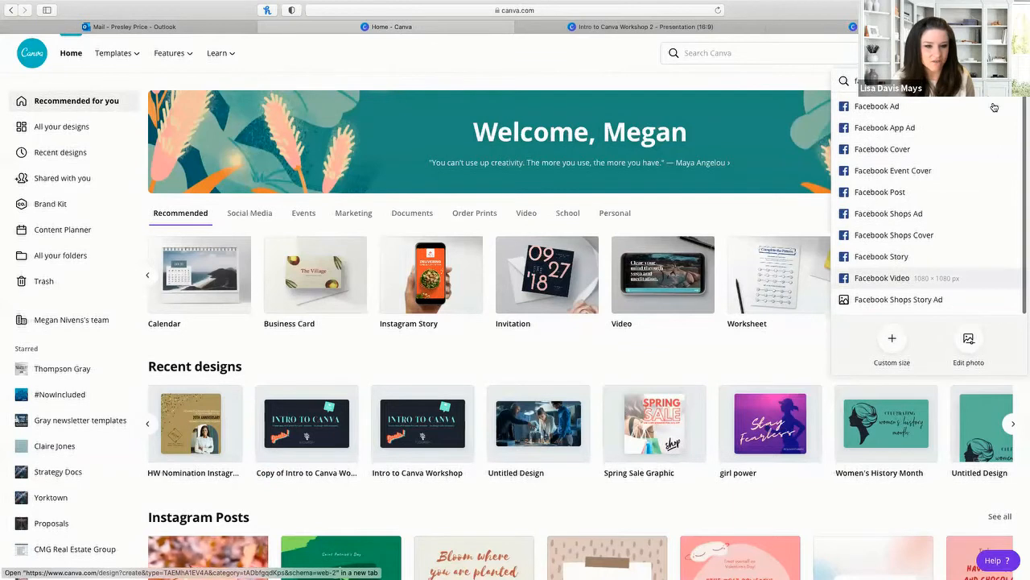
click(1015, 81)
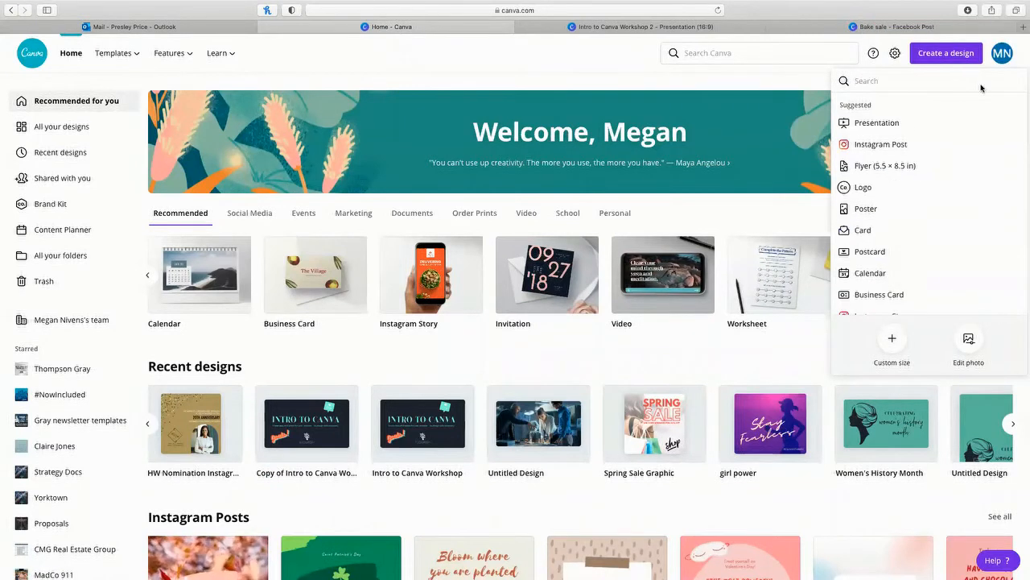
click(892, 167)
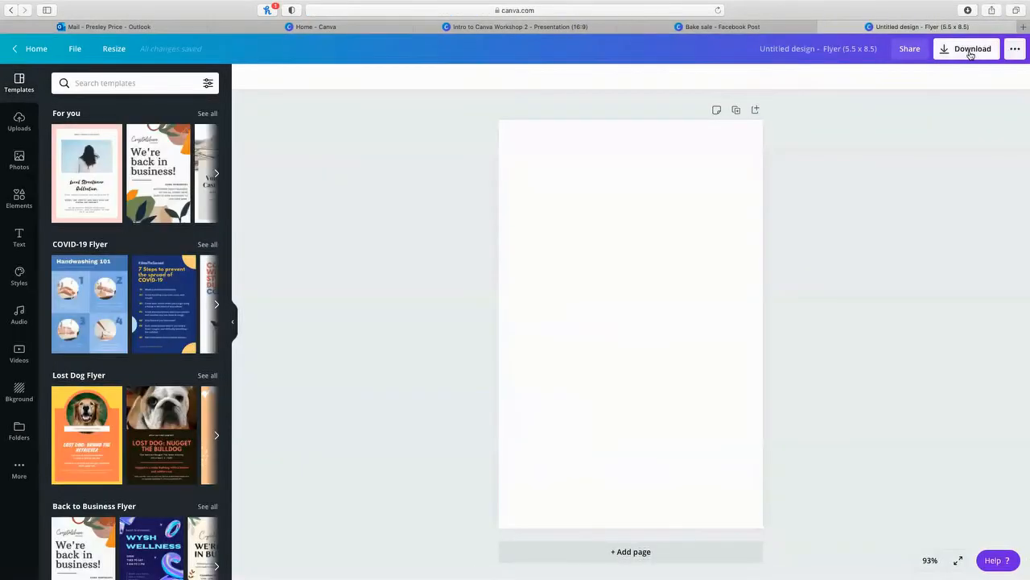
Step: Check the empty flyer's download options and apply the first page of the "We're back in business!" template
click(970, 50)
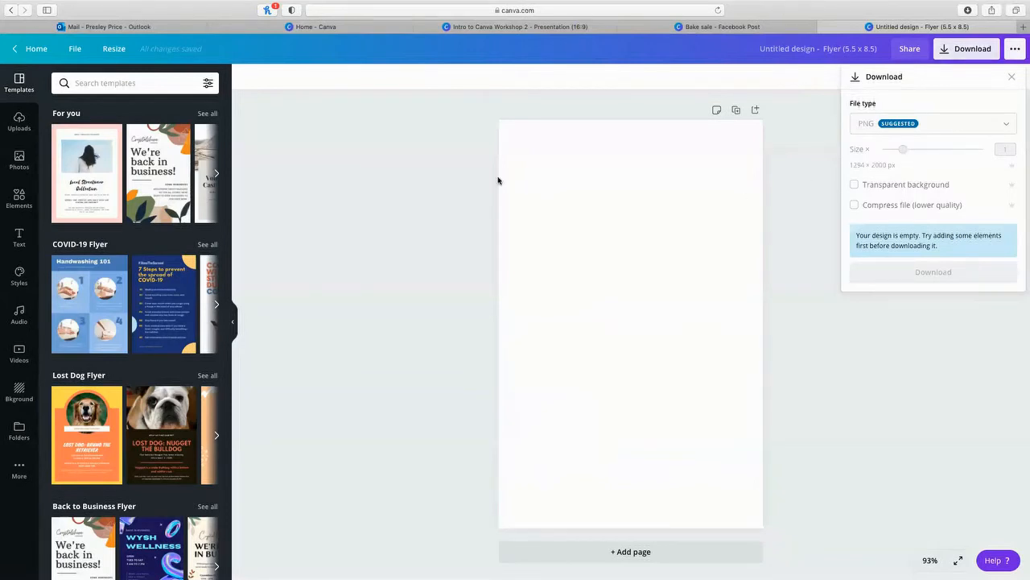
click(159, 173)
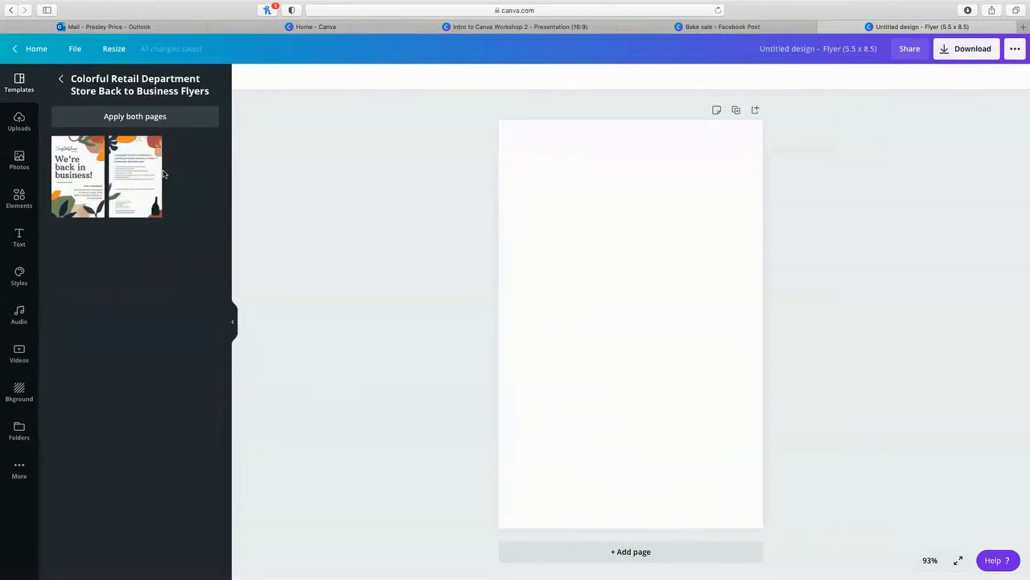
click(86, 177)
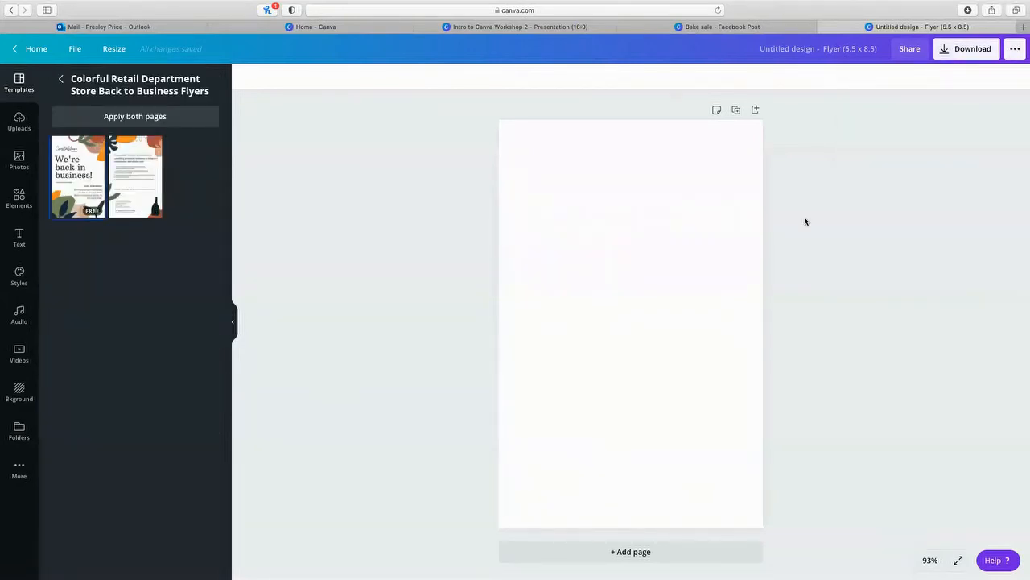
Step: Open the flyer's PNG download options and try a larger size multiplier
click(971, 49)
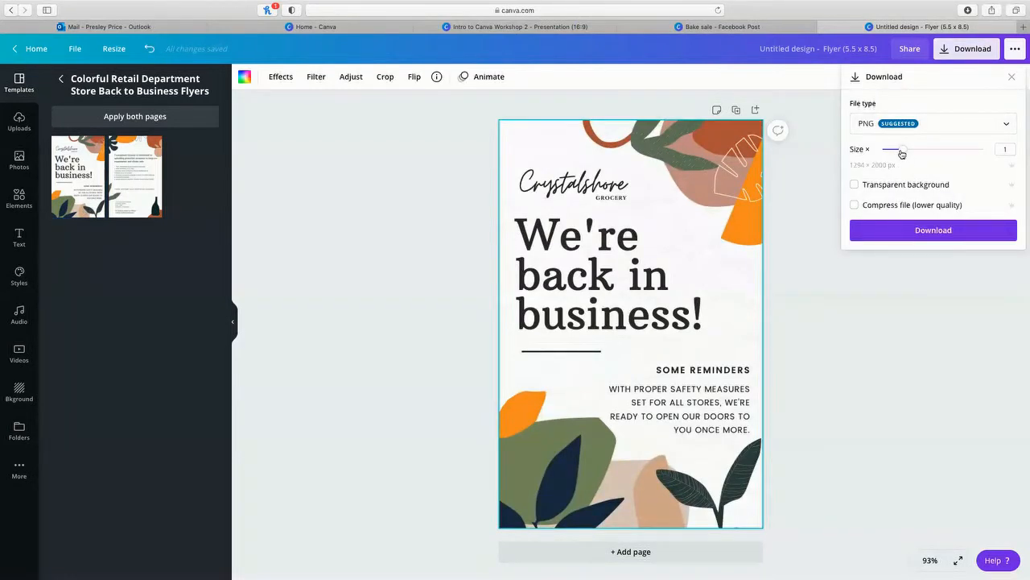
drag(902, 154, 945, 154)
Step: Make a resized copy of the flyer at the recent 1920 x 1080 px size
click(110, 49)
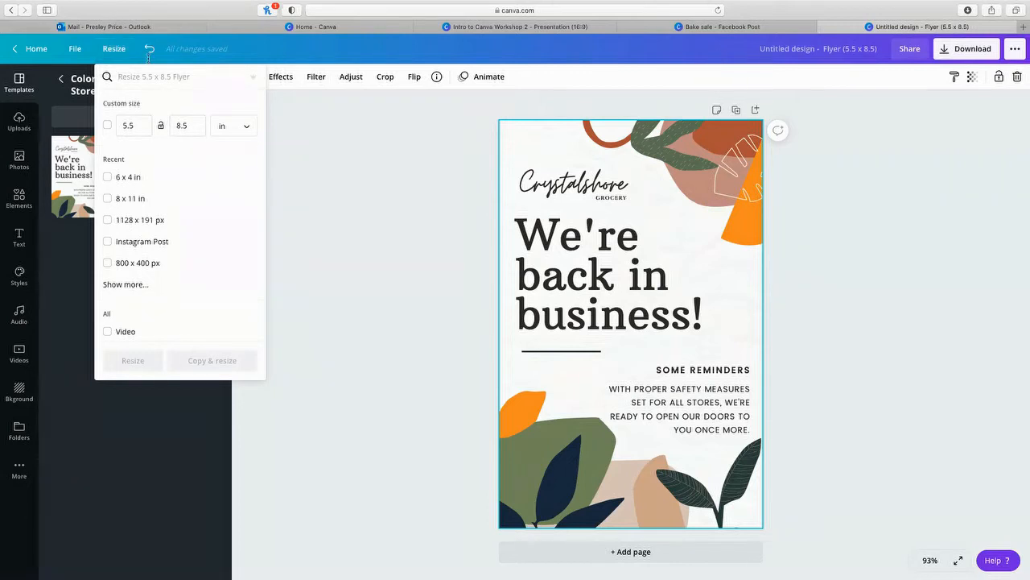
click(139, 288)
scroll(151, 291, down, 3)
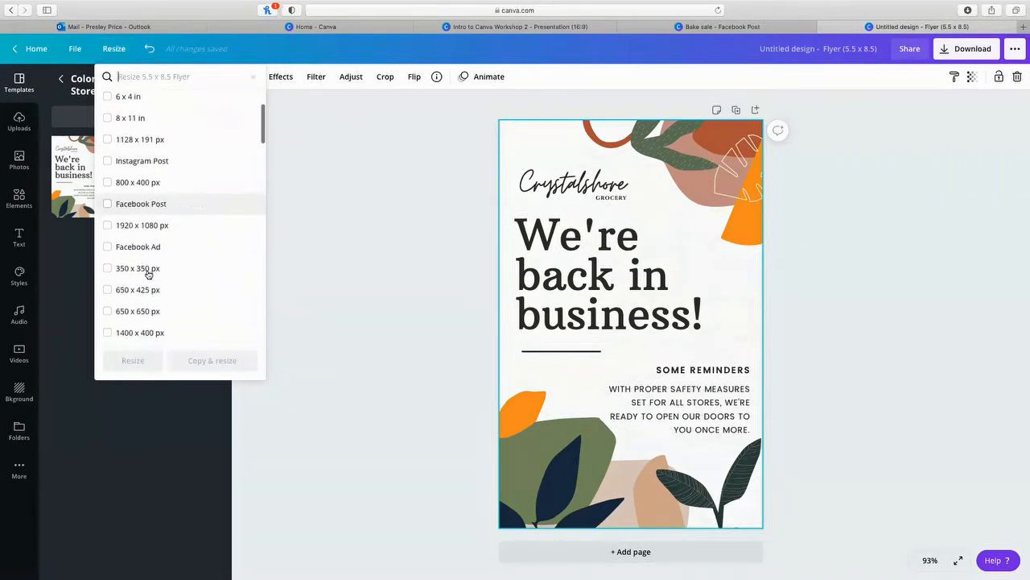
click(133, 222)
click(203, 360)
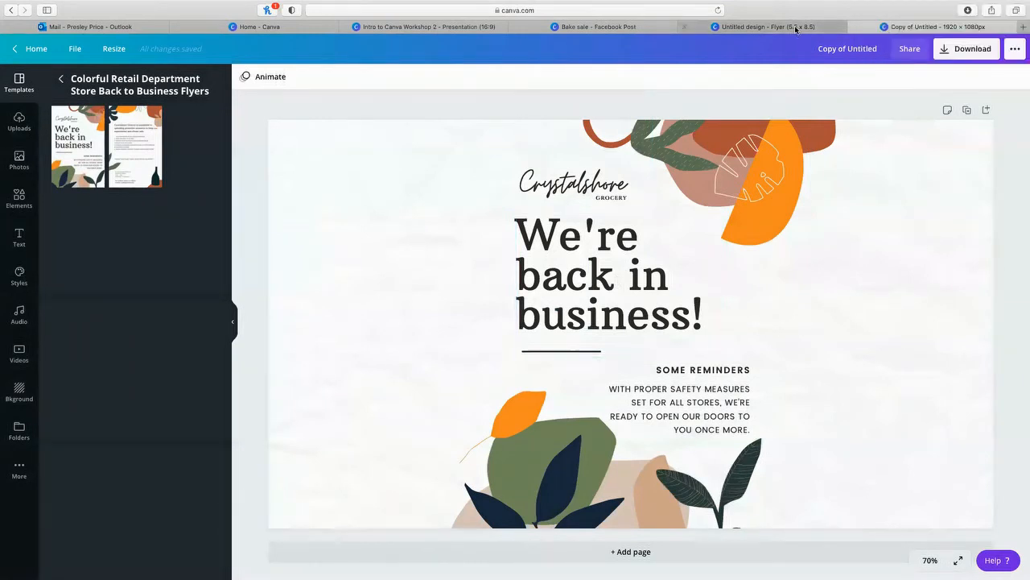
Step: Return to the bake sale post and apply the recently used flower field photo with blue sky as its background
mouse_move(795, 30)
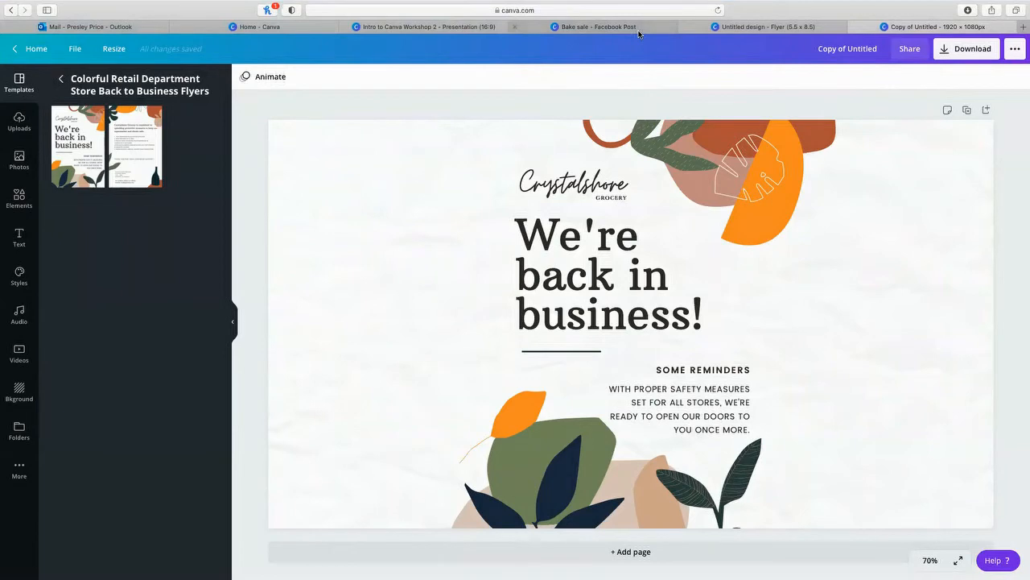
click(577, 26)
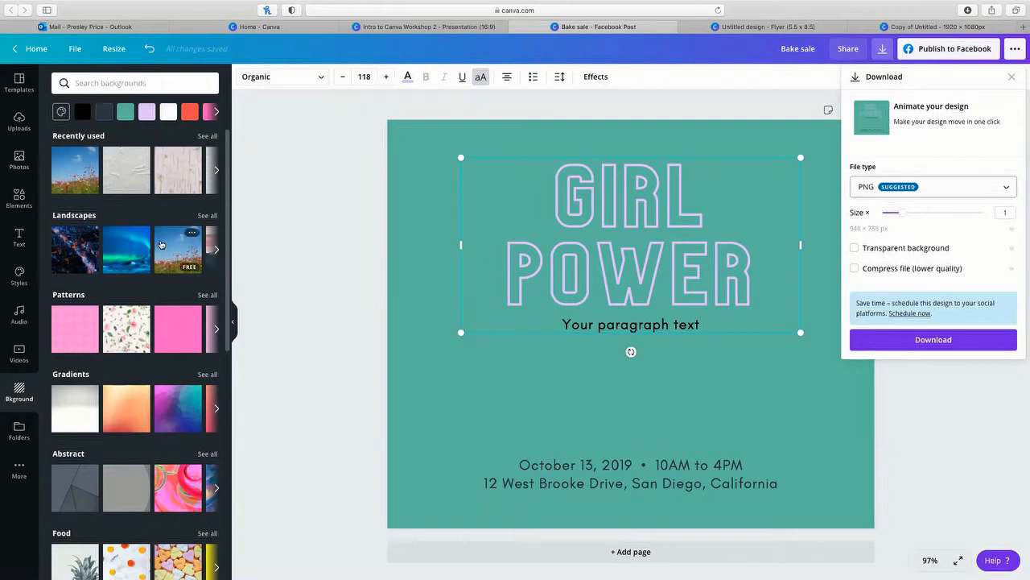
click(93, 82)
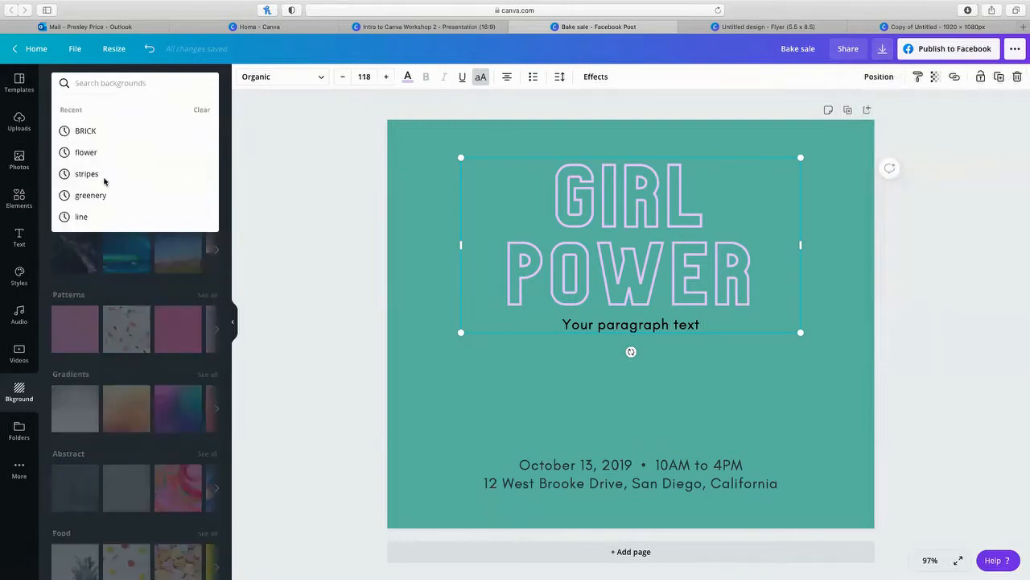
click(255, 230)
click(76, 166)
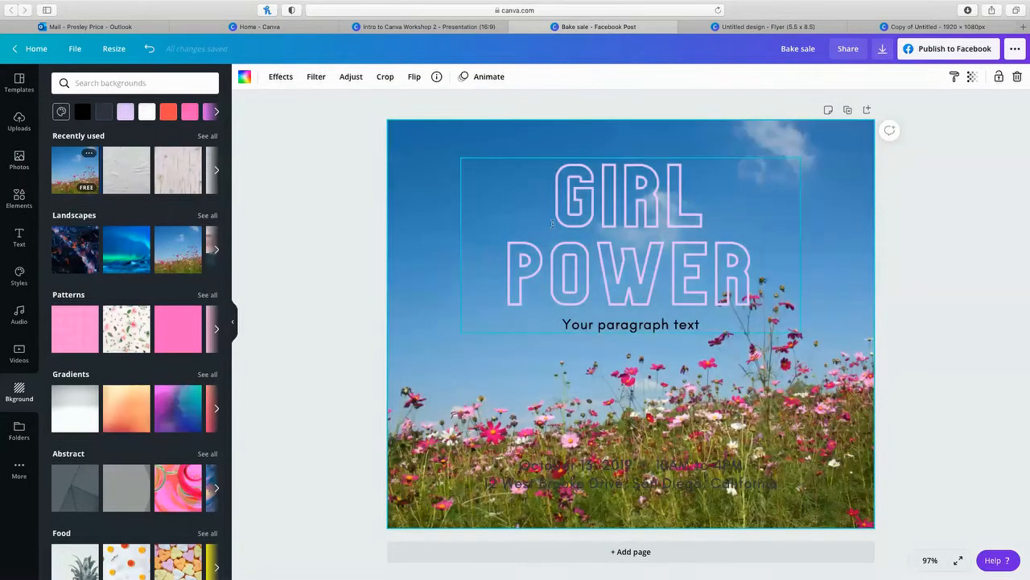
Step: Move the GIRL POWER heading to the upper left of the post and delete the placeholder paragraph text
drag(553, 224, 460, 207)
click(610, 327)
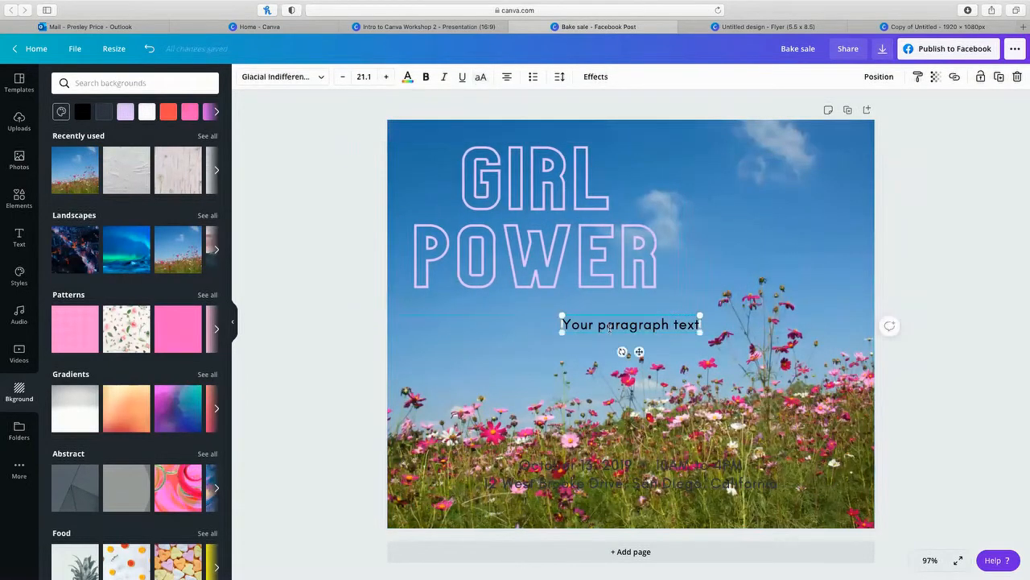
key(Delete)
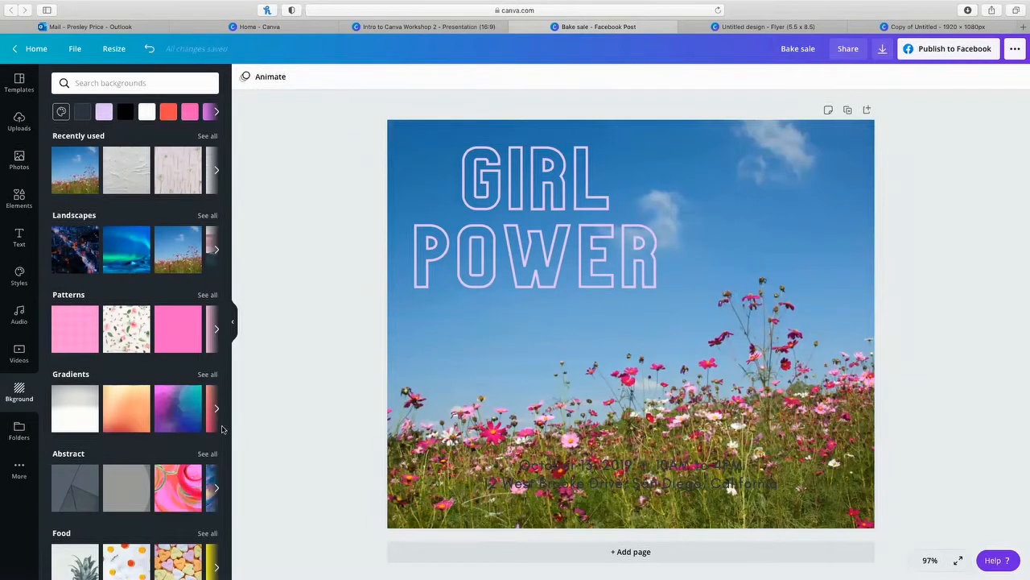
Step: View the design folders, and present the Intro to Canva Workshop 2 deck from its Apps, Integrations + Tools page
click(19, 432)
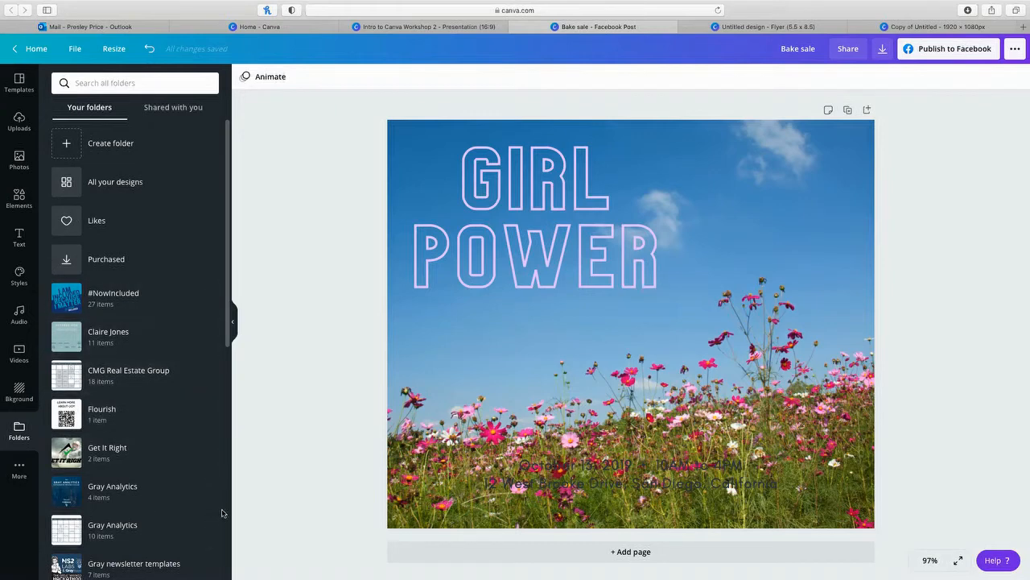
click(438, 28)
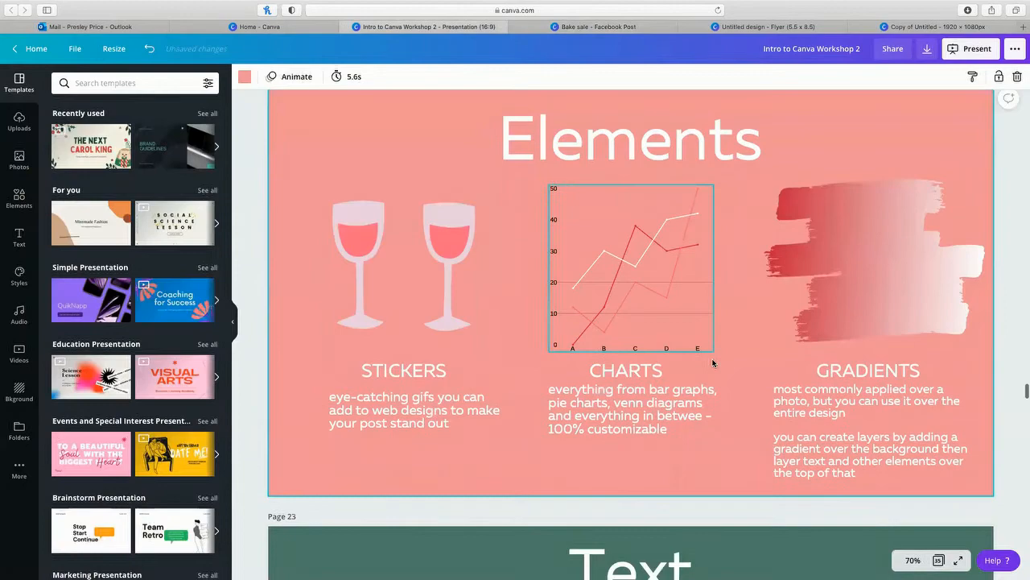
scroll(713, 363, down, 20)
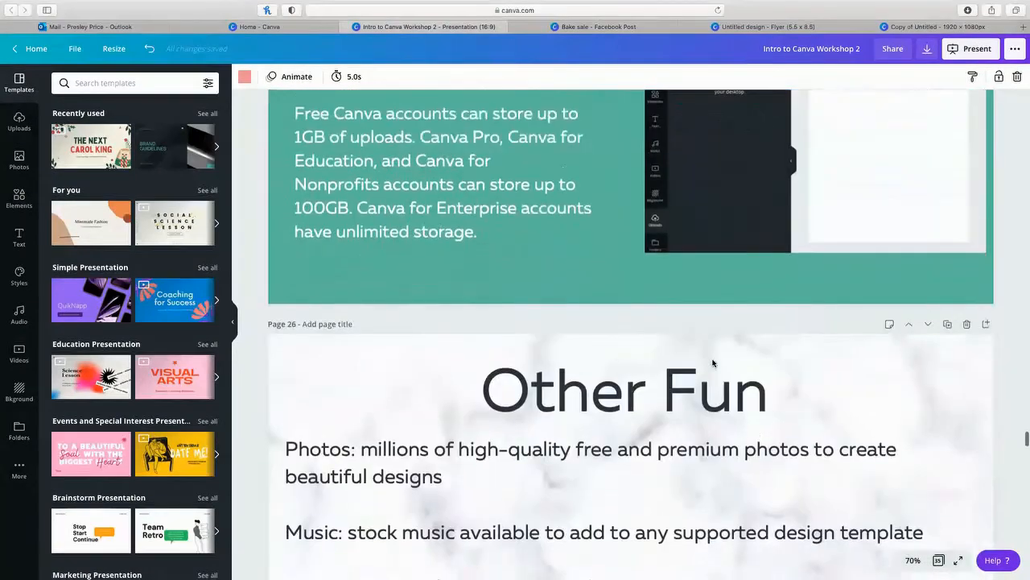
scroll(712, 363, down, 8)
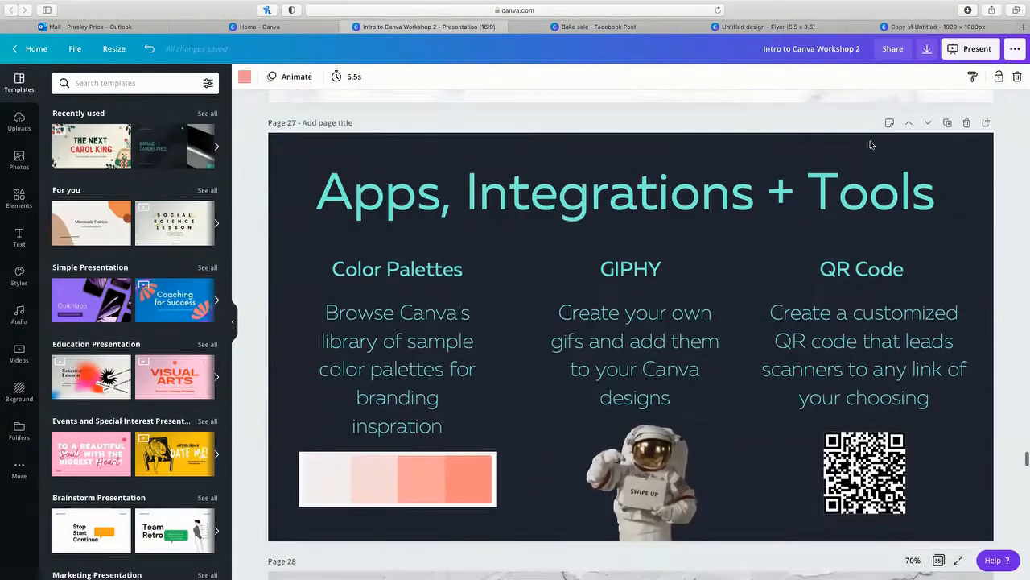
click(973, 50)
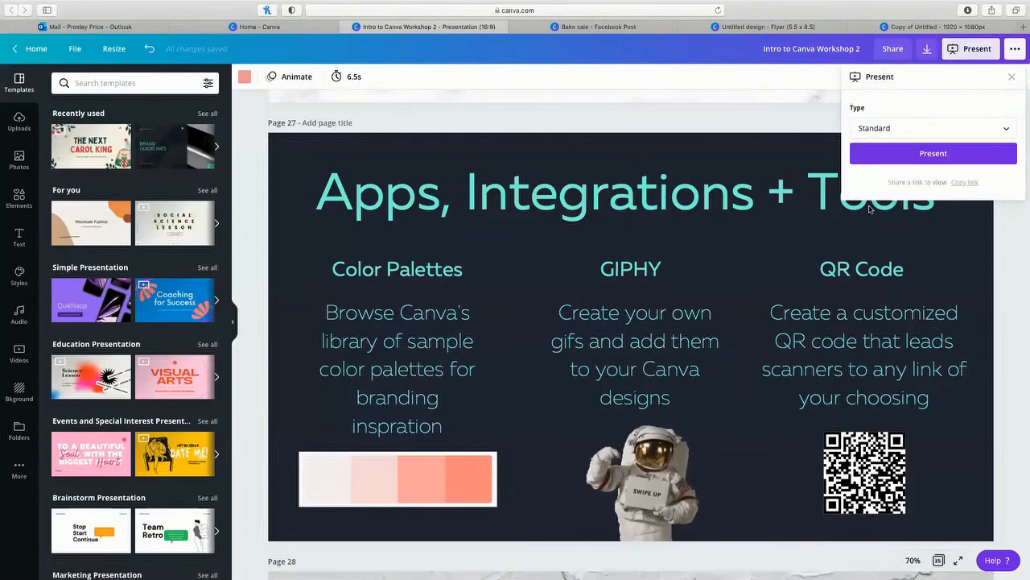
click(934, 150)
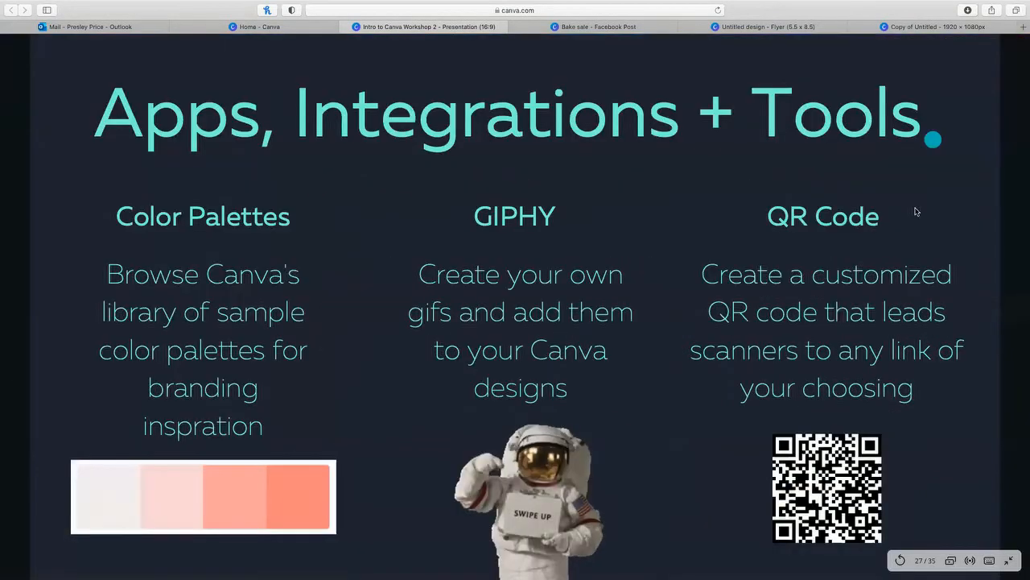
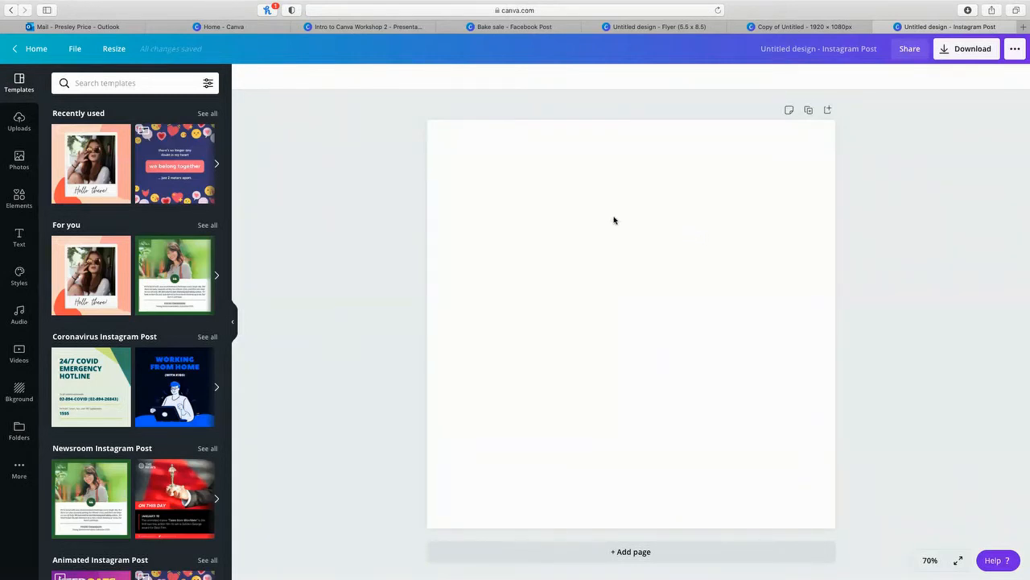
Step: Show the margins, guides, rulers and print bleed on the blank Instagram post
click(74, 49)
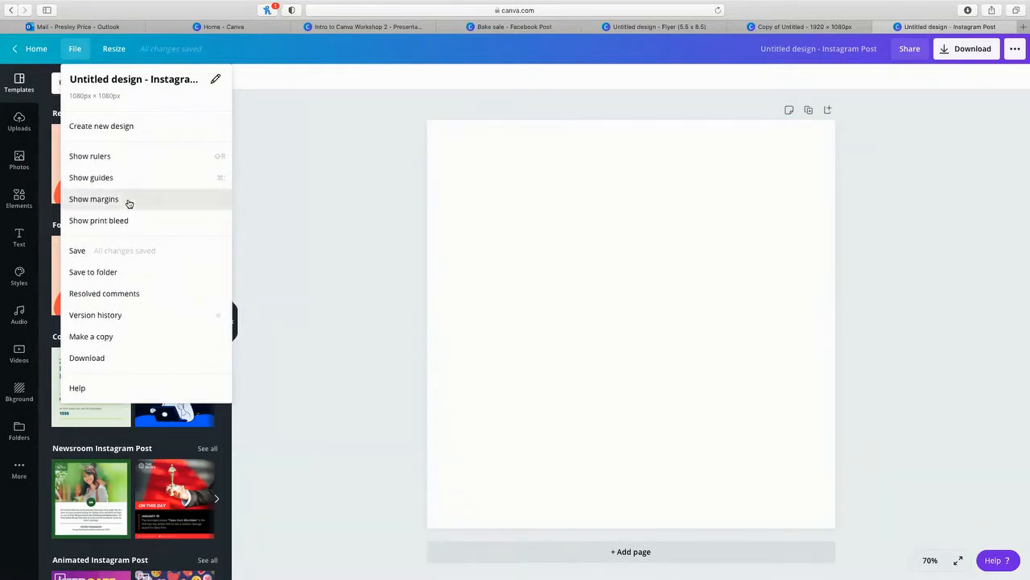
click(127, 199)
click(74, 49)
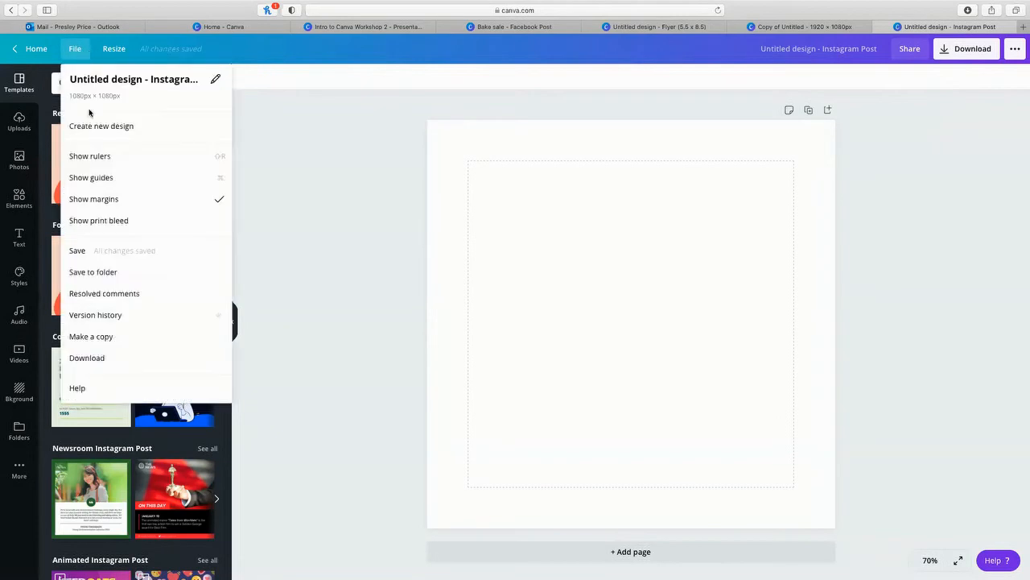
click(110, 179)
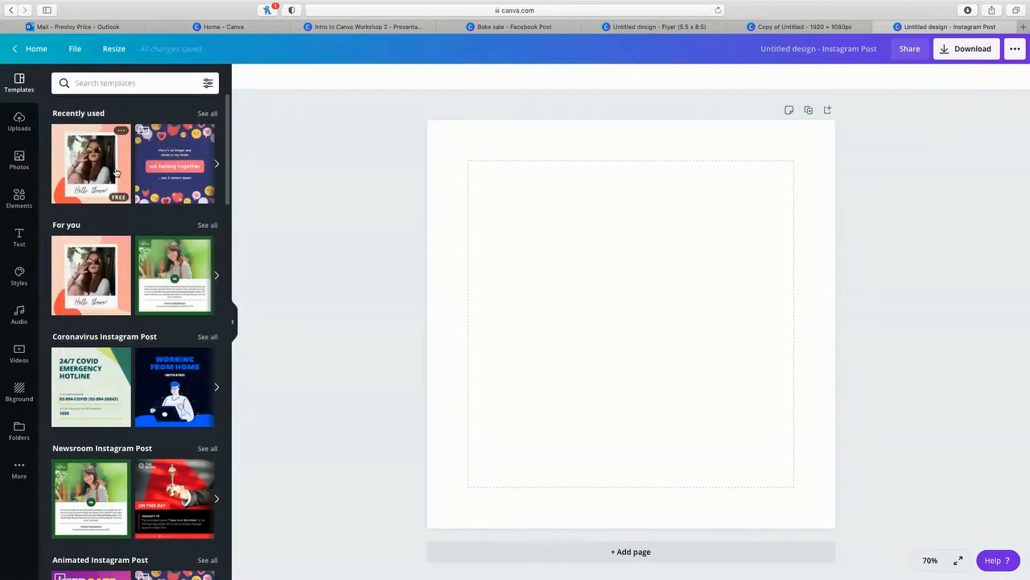
click(75, 49)
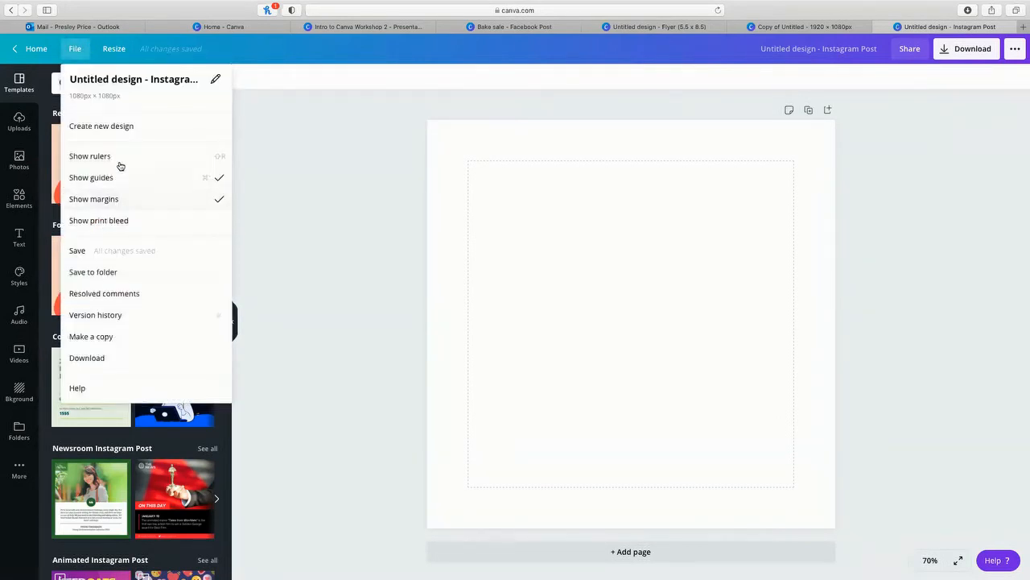
click(120, 157)
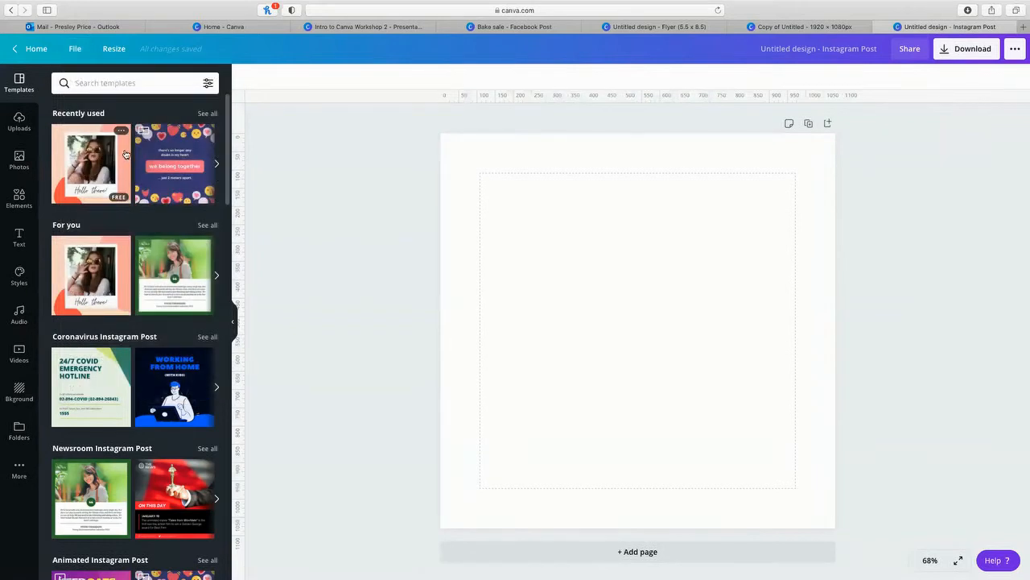
click(71, 48)
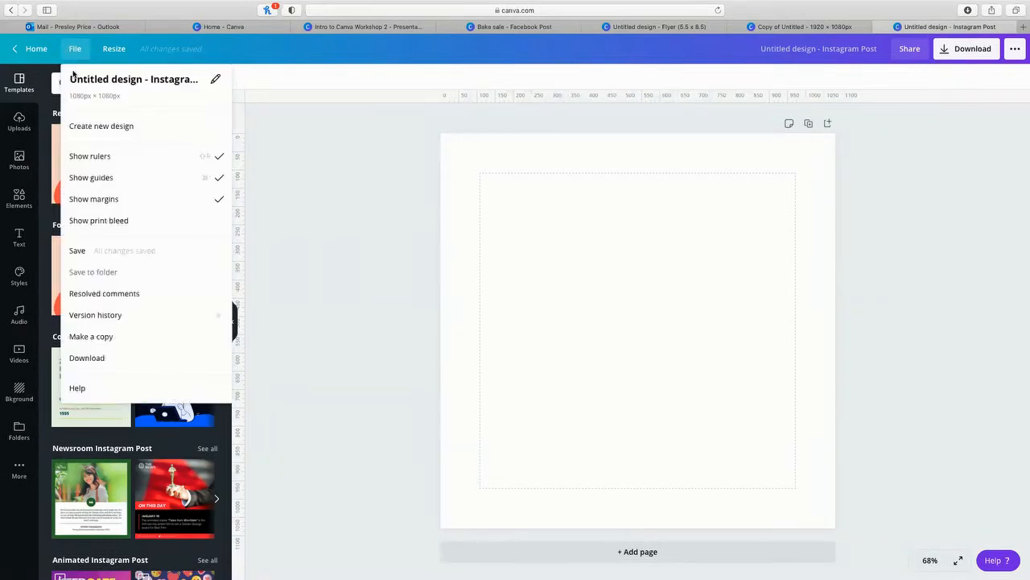
click(111, 220)
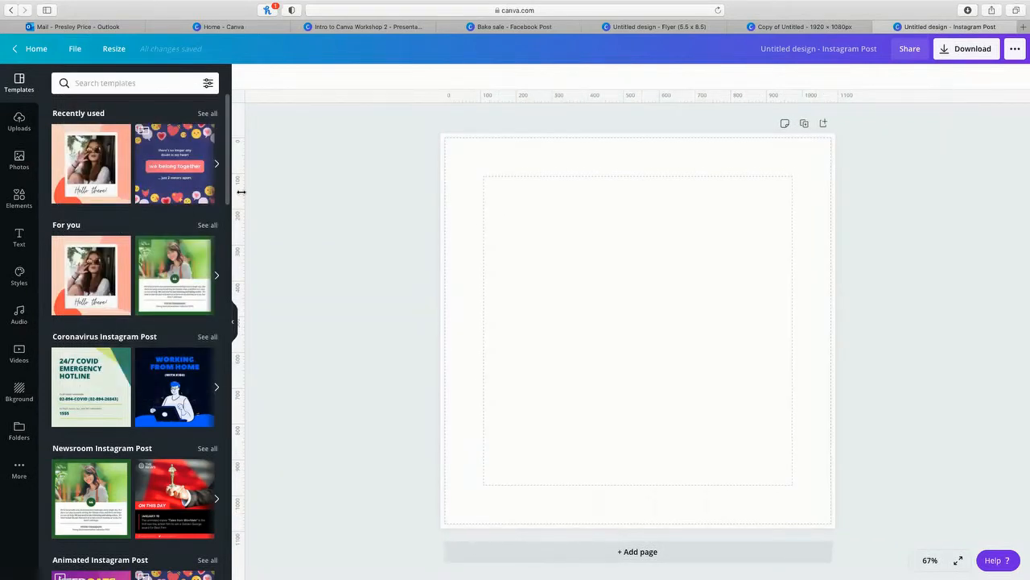
Step: Hide the rulers, guides, margins and print bleed on the Instagram post again
click(75, 48)
click(139, 157)
click(74, 48)
click(117, 180)
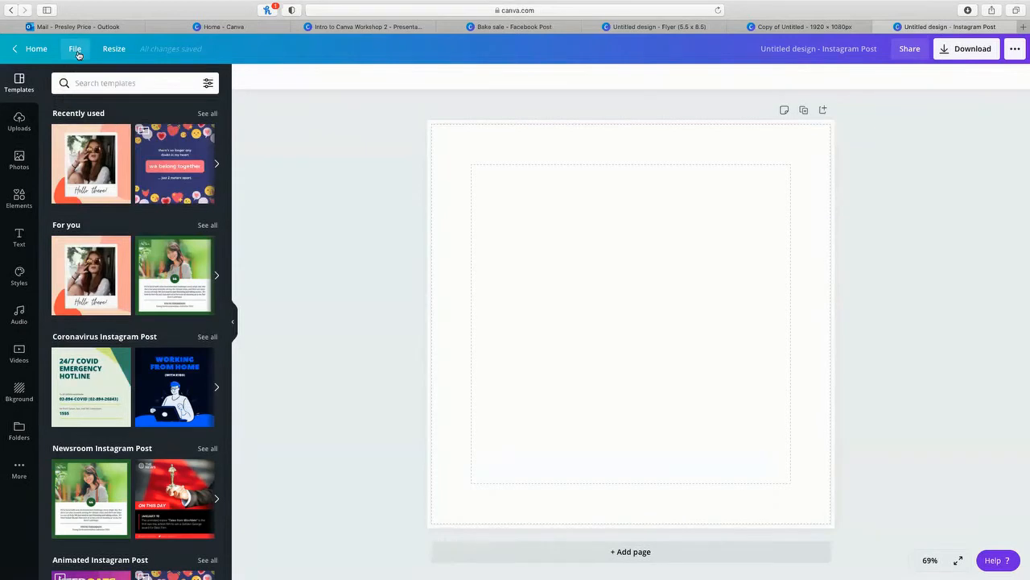
click(74, 49)
click(145, 203)
click(74, 50)
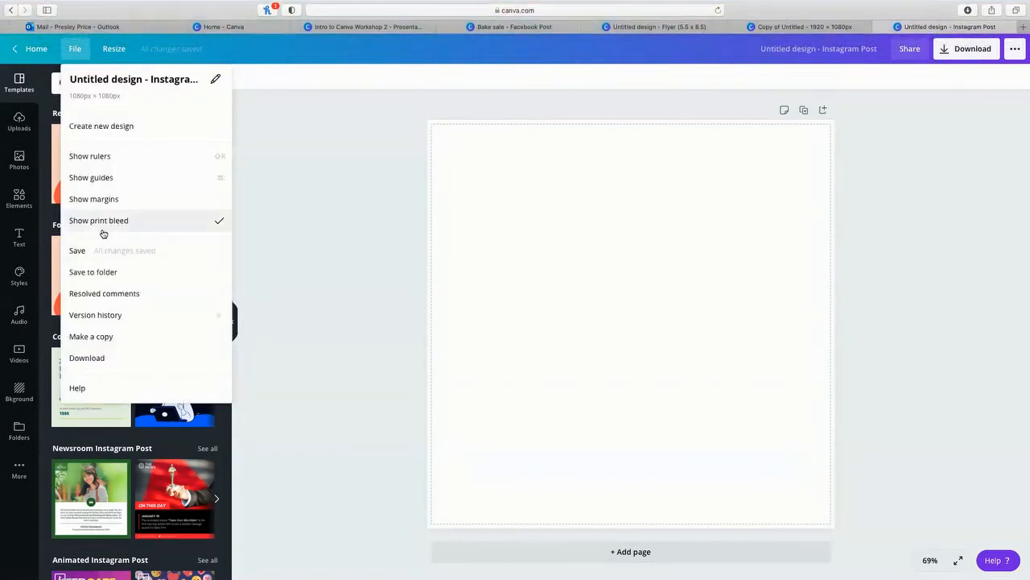
click(103, 219)
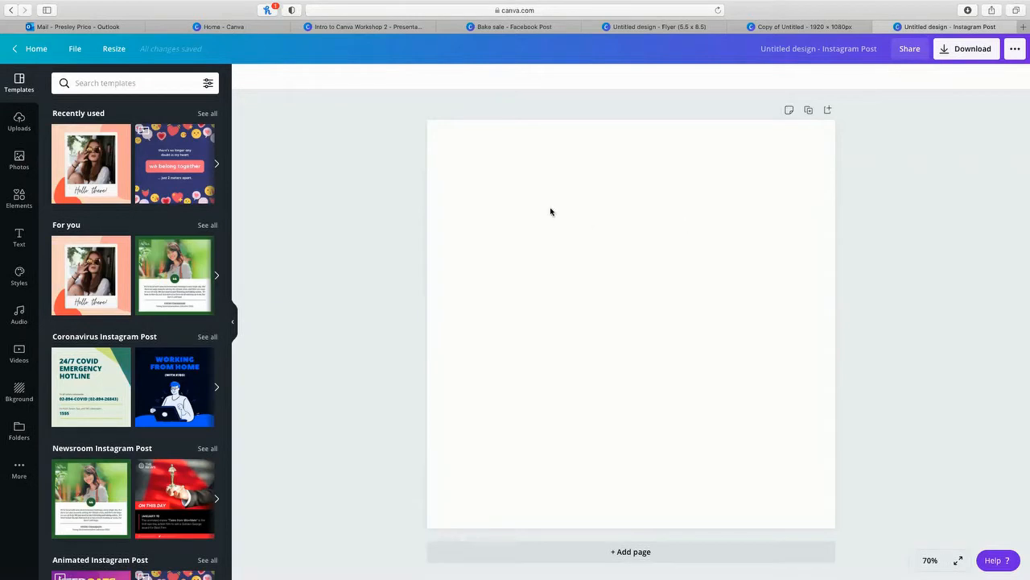
Step: Search the resize formats for "inst" and close the list without resizing the post
click(109, 50)
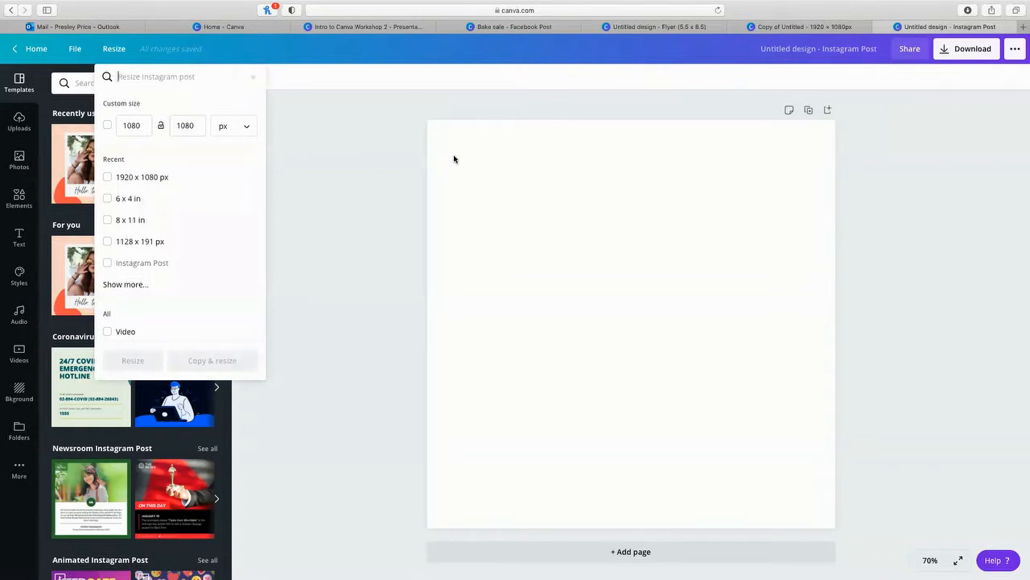
click(139, 76)
text(inst)
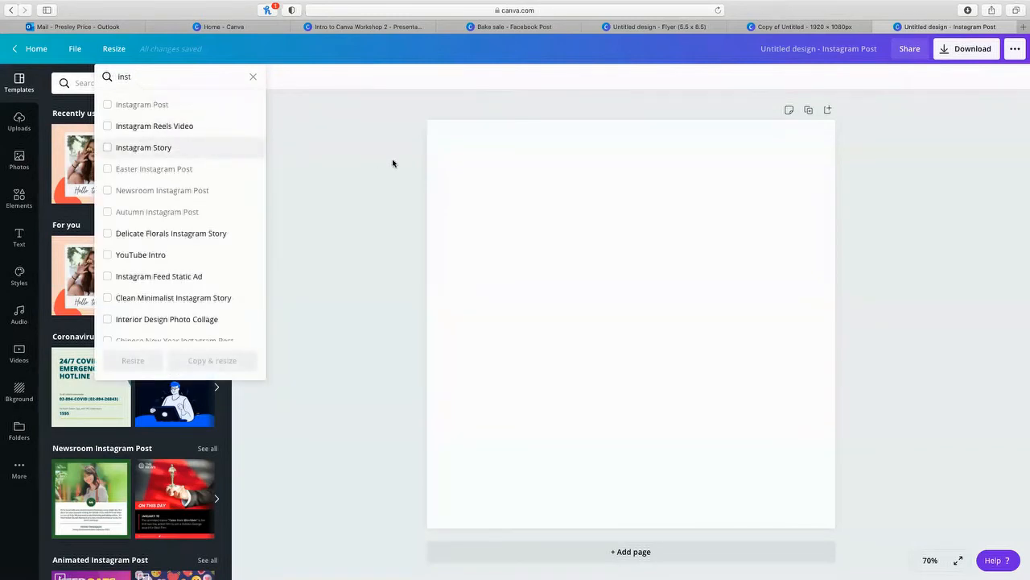
click(306, 145)
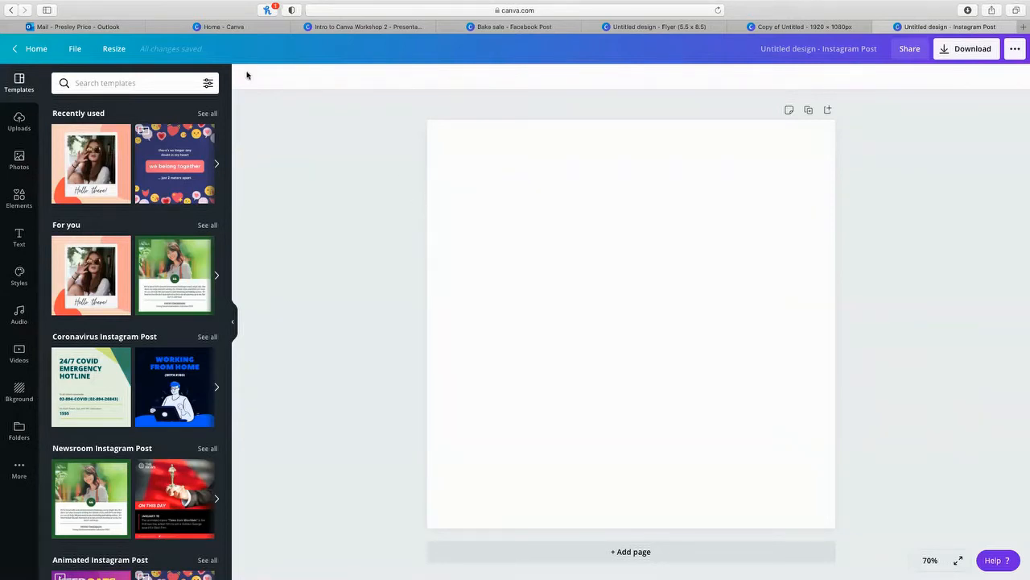
Step: Apply the recently used "Hello there!" template to the post and try undoing and redoing it
click(93, 157)
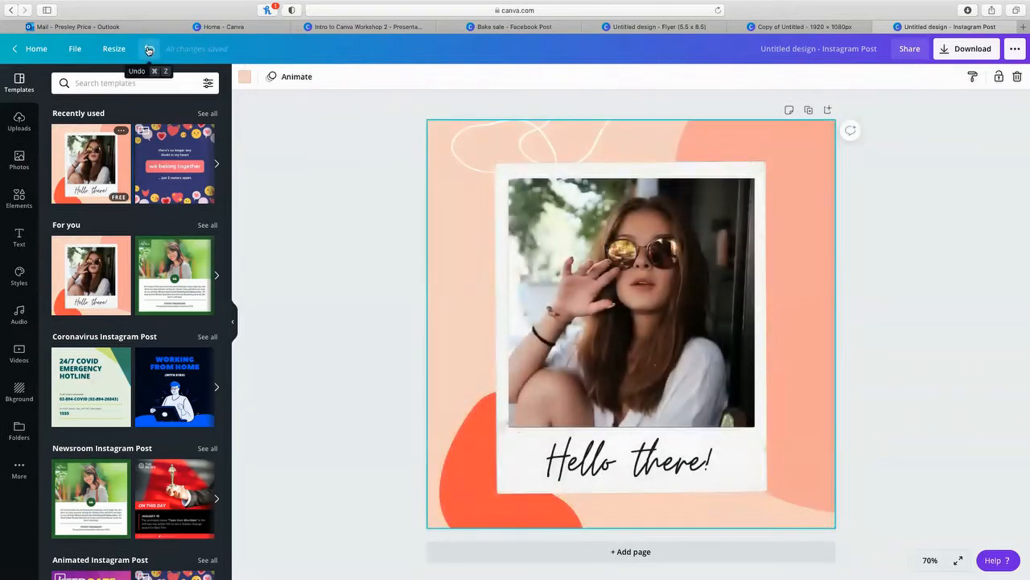
click(148, 50)
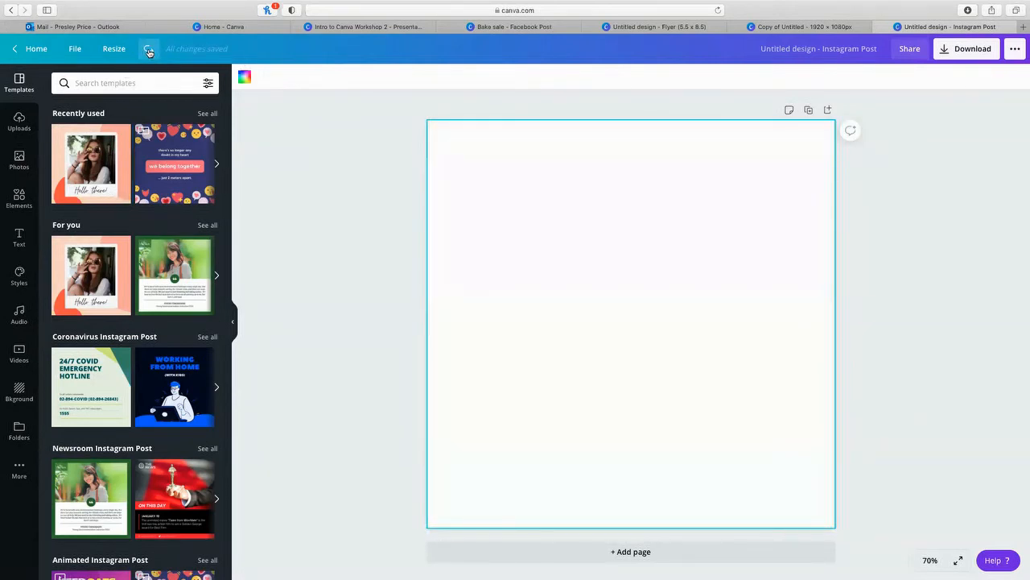
click(91, 161)
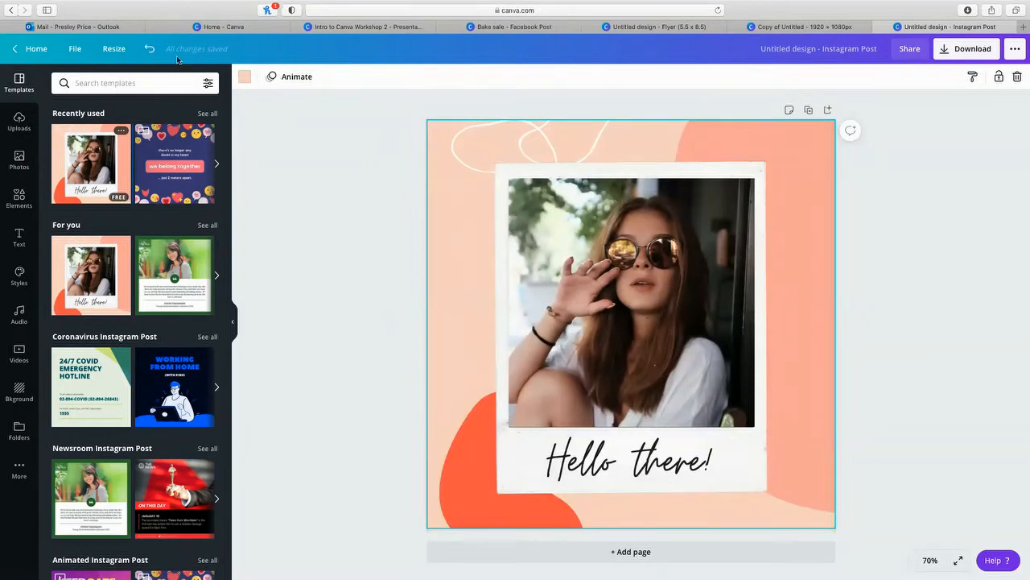
click(152, 50)
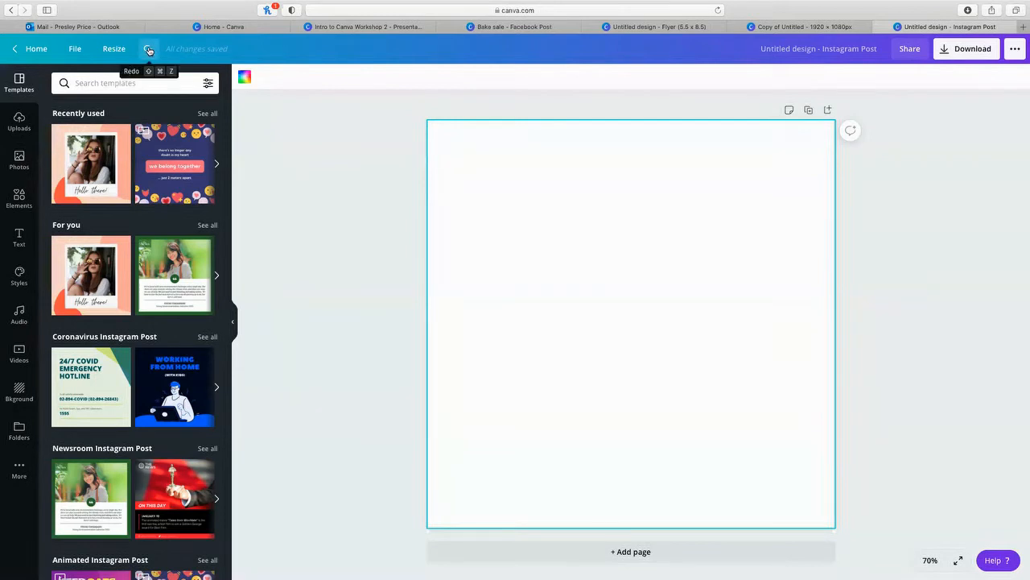
click(148, 50)
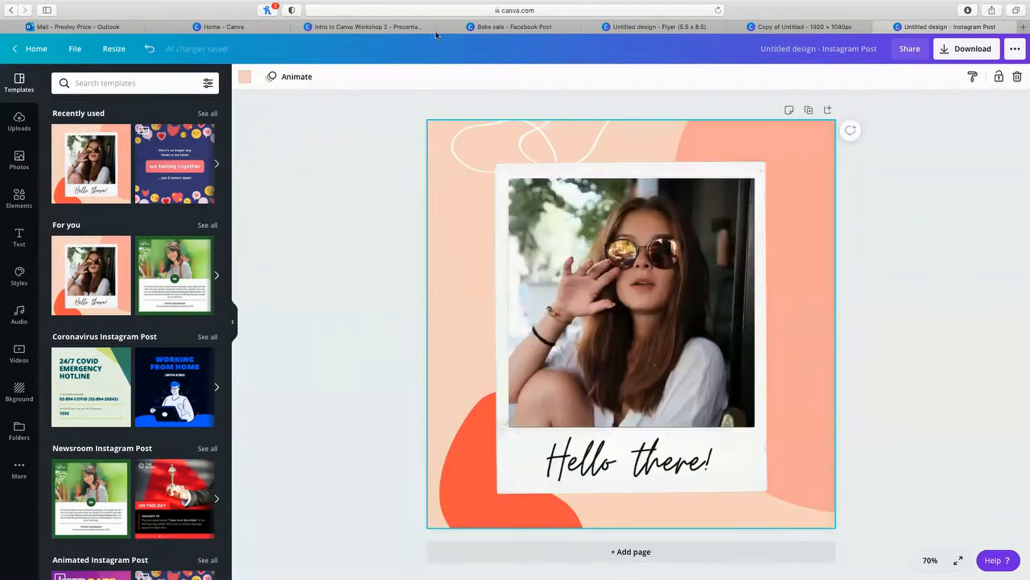
Step: Delete all the "Hello there!" template's elements and its peach background from the page
drag(414, 110, 958, 534)
key(Delete)
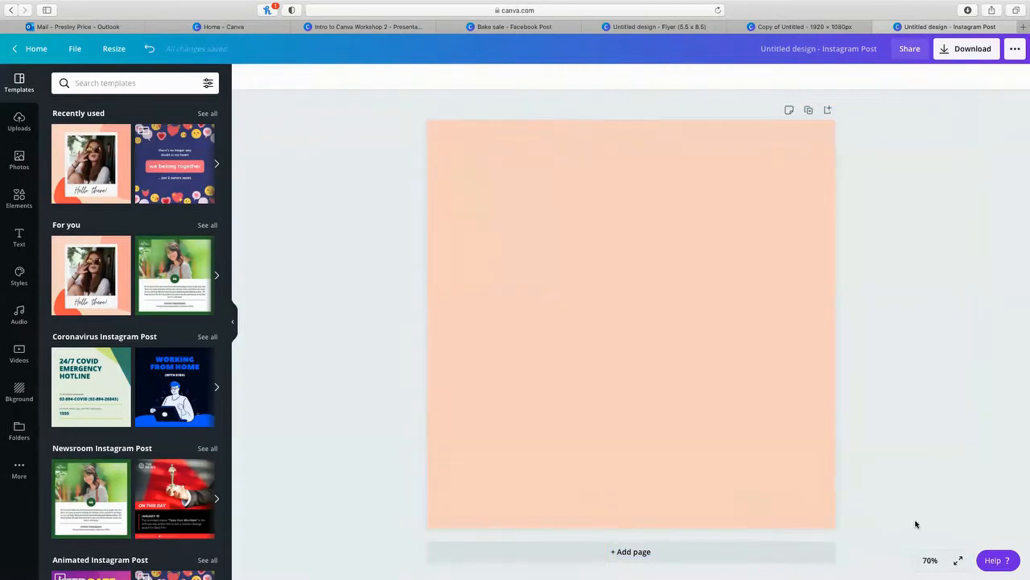
click(683, 316)
key(Delete)
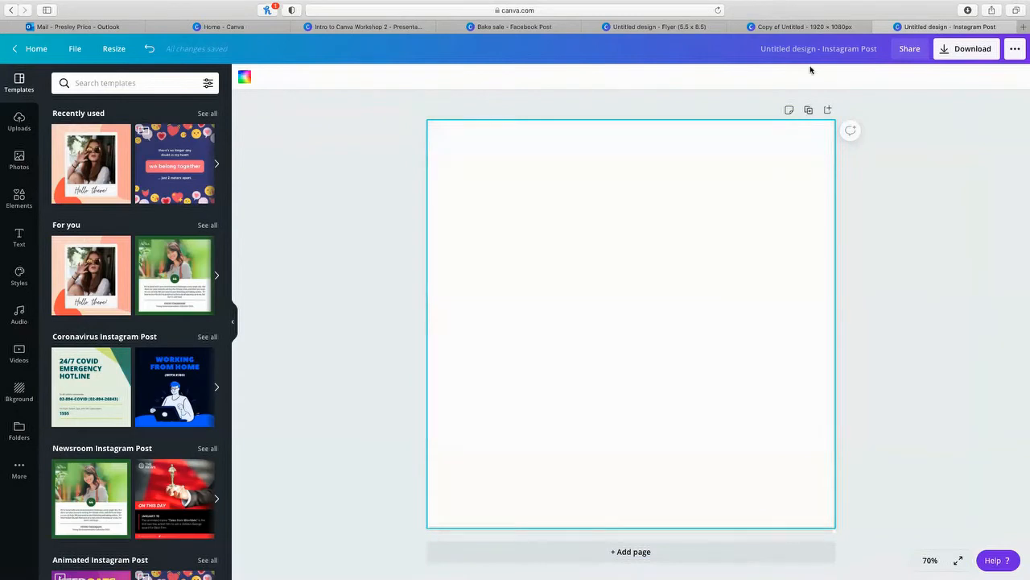
Step: Title the Instagram post design "Spring Sale"
click(853, 101)
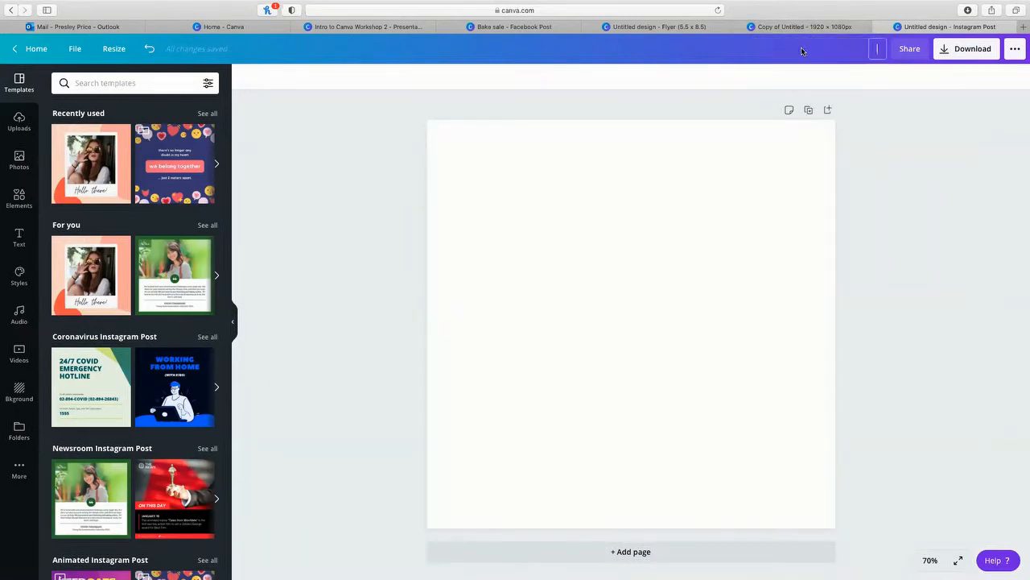
text(Spring Sale)
Step: Check the sharing settings and the download options of the Spring Sale design, and close them
click(906, 49)
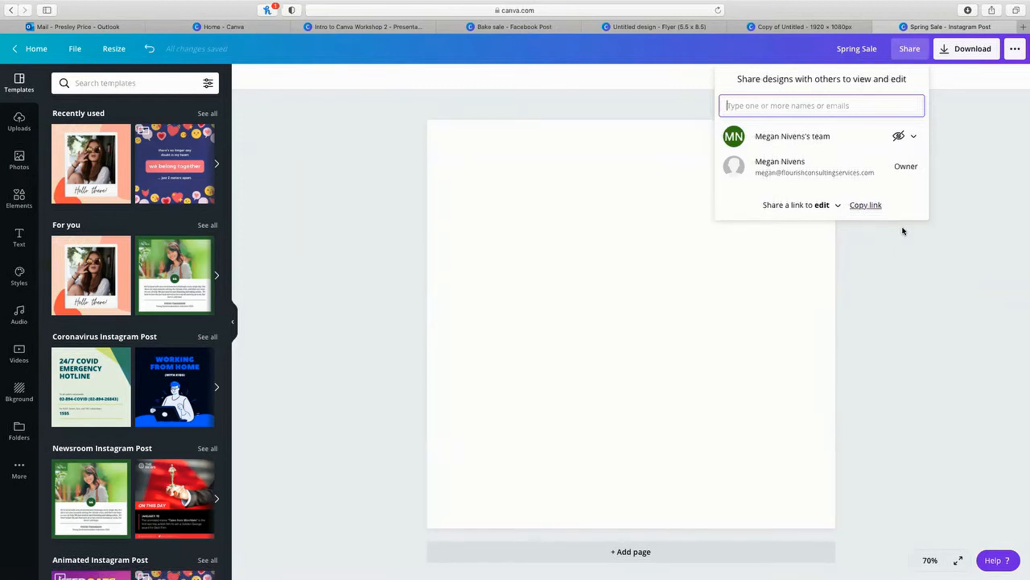
click(962, 49)
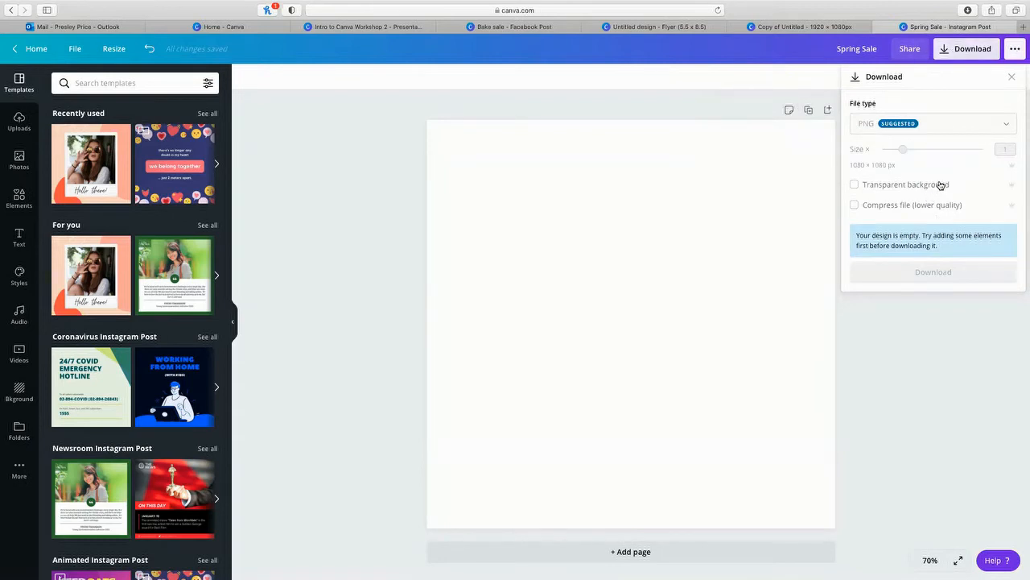
click(902, 394)
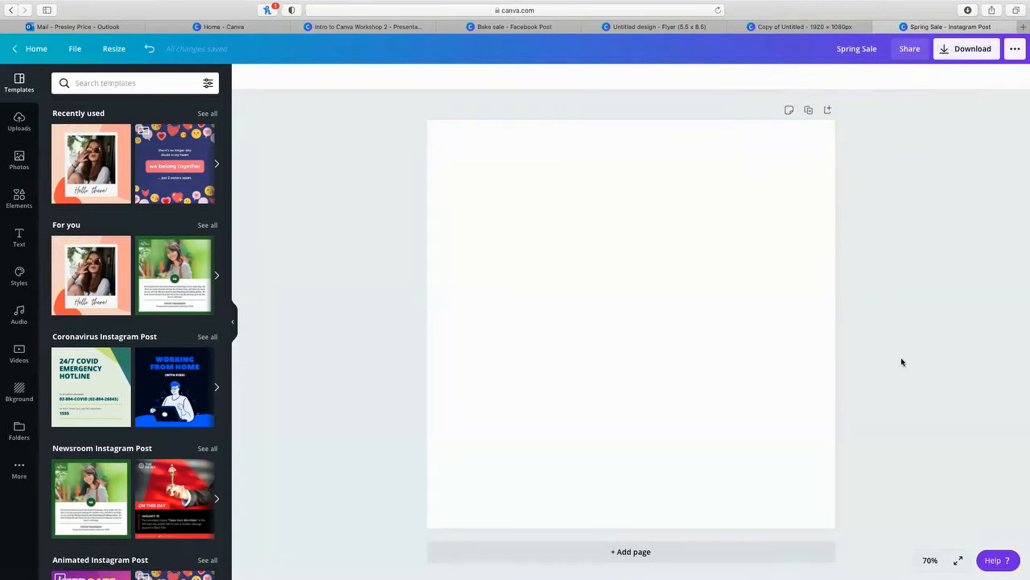
Step: Zoom the blank page to 300% and collapse the templates side panel to view the enlarged canvas
click(930, 557)
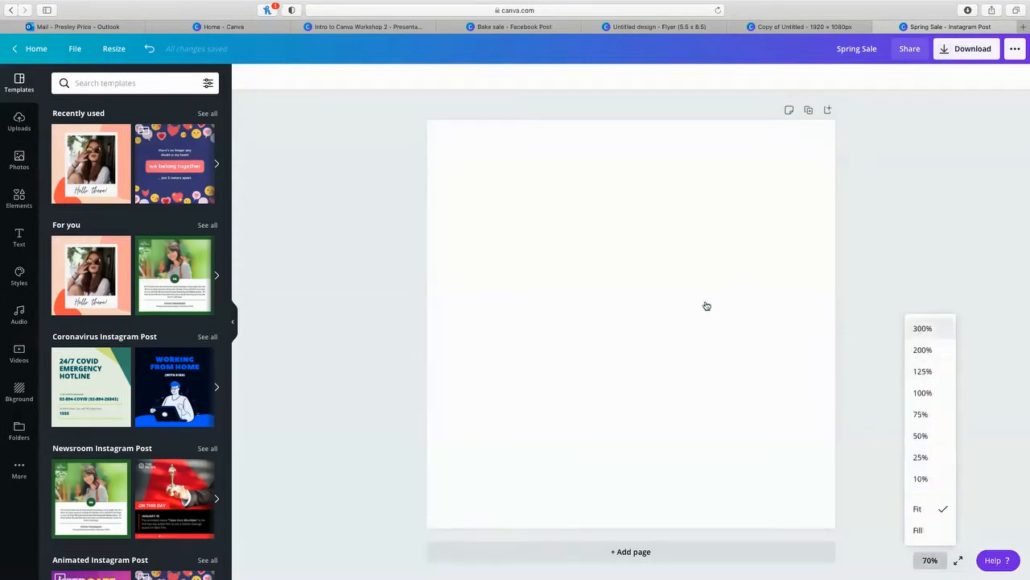
click(944, 326)
scroll(161, 274, right, 1)
click(231, 323)
scroll(418, 319, up, 3)
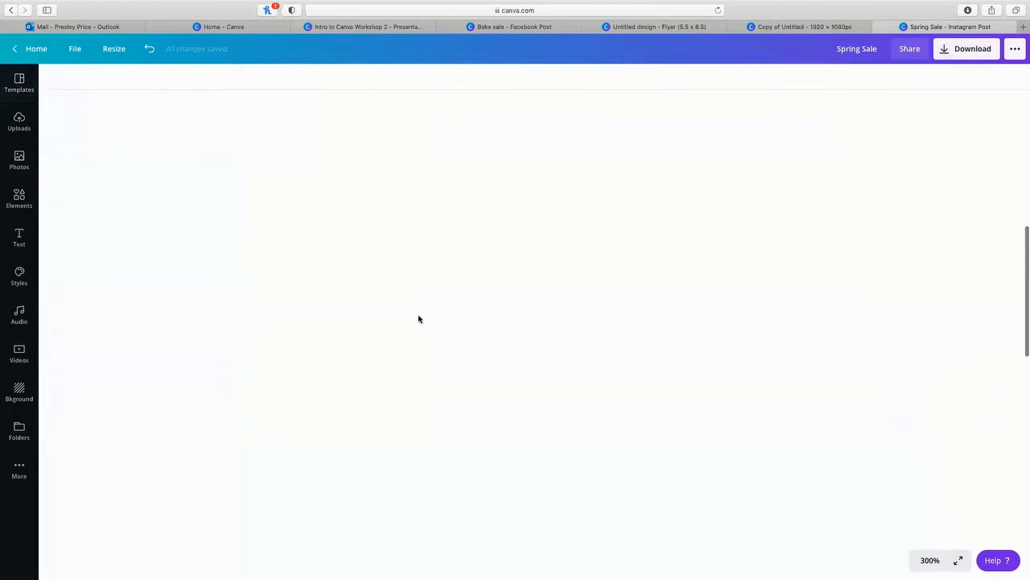
Step: Zoom the blank page out to 10%, and bring it back to a 50% view
scroll(467, 354, down, 5)
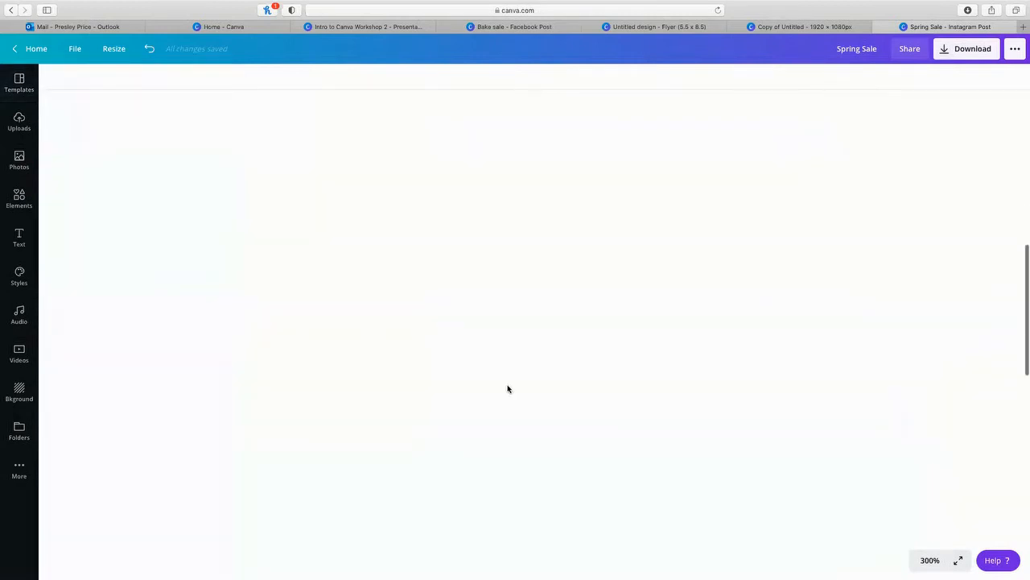
click(929, 559)
click(920, 478)
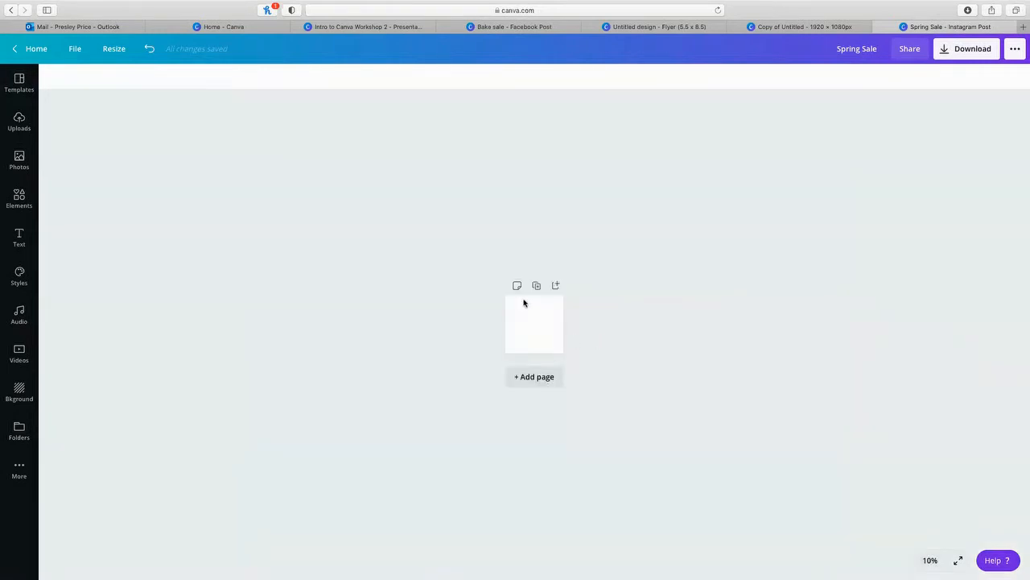
click(930, 559)
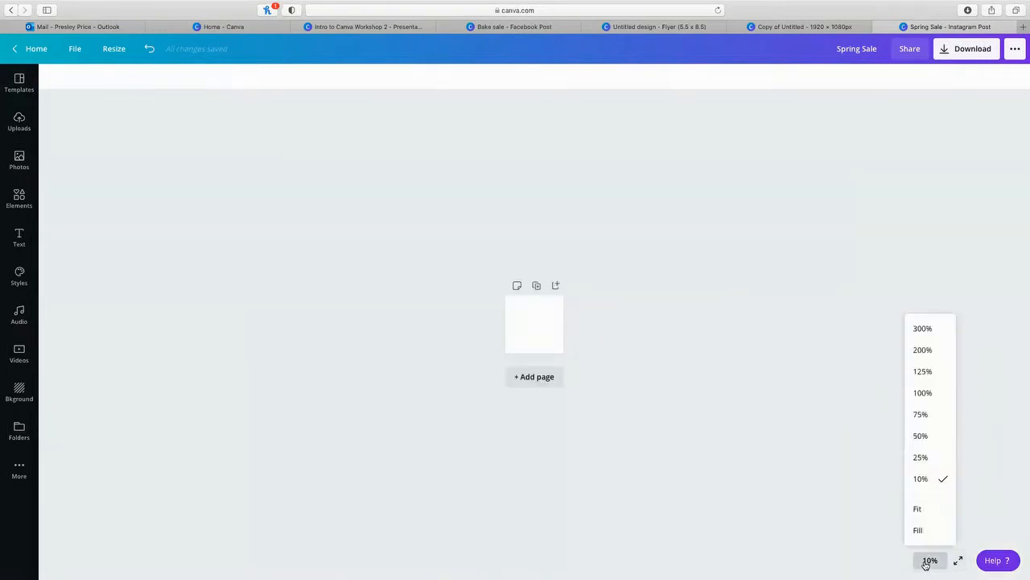
click(923, 442)
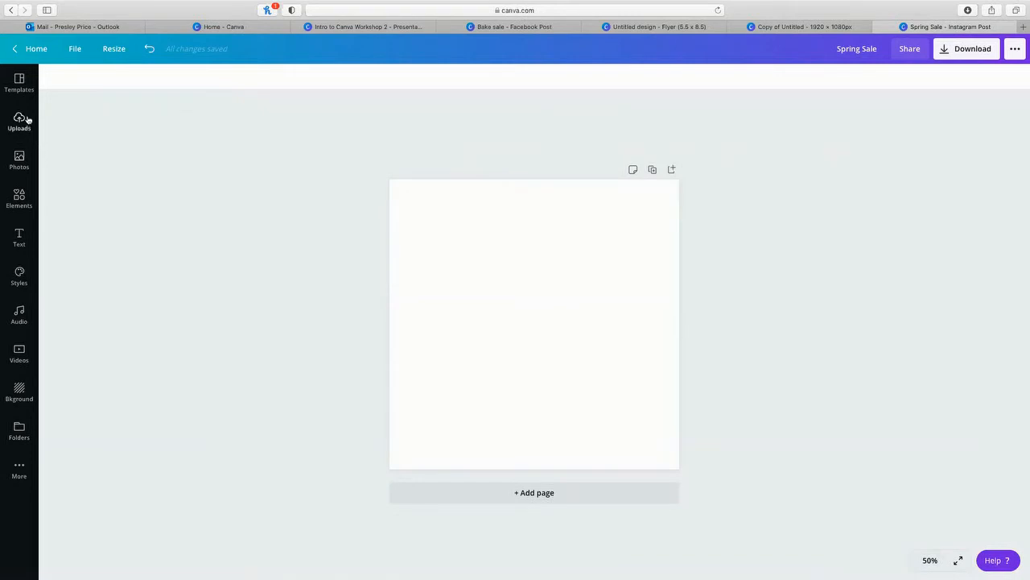
Step: Fill the page with the recently used lab team photo, and add a blank page and a duplicate of page 1
click(22, 160)
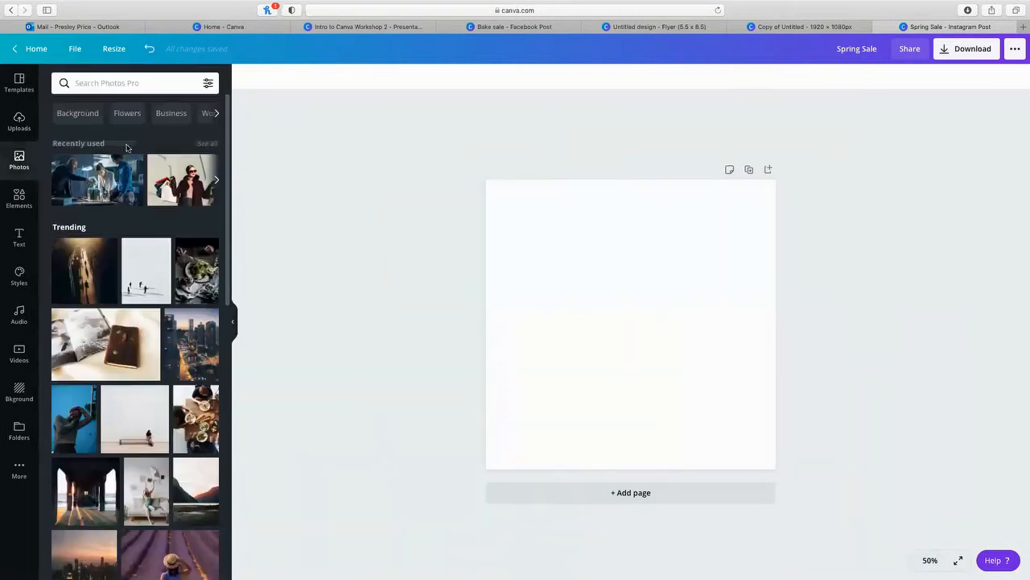
drag(84, 180, 503, 190)
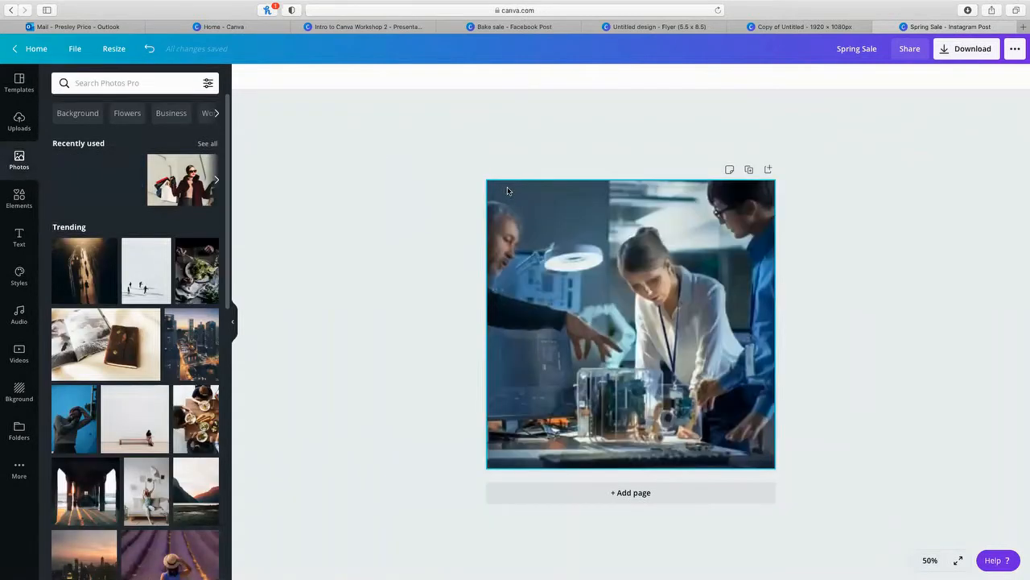
click(768, 169)
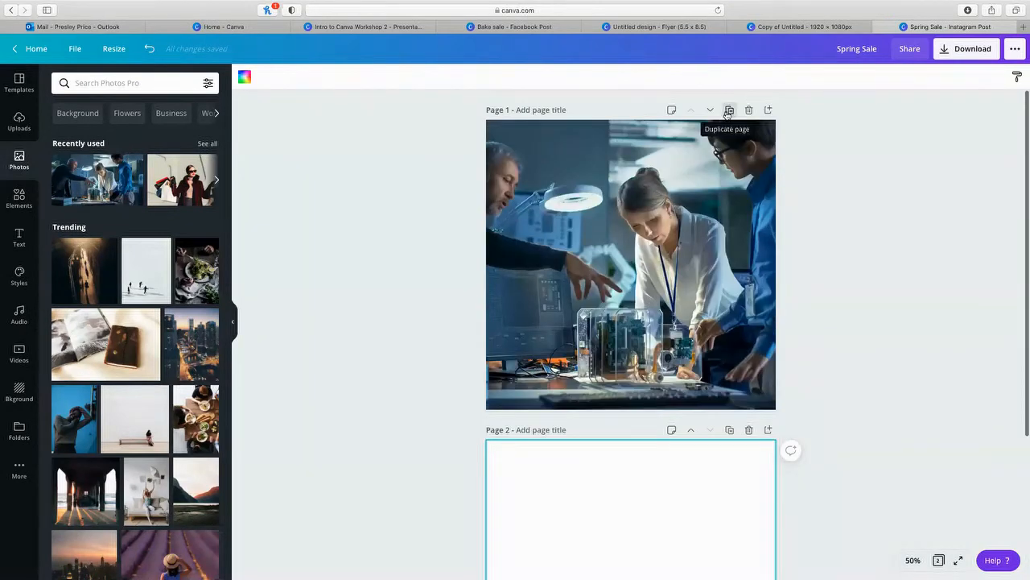
click(729, 110)
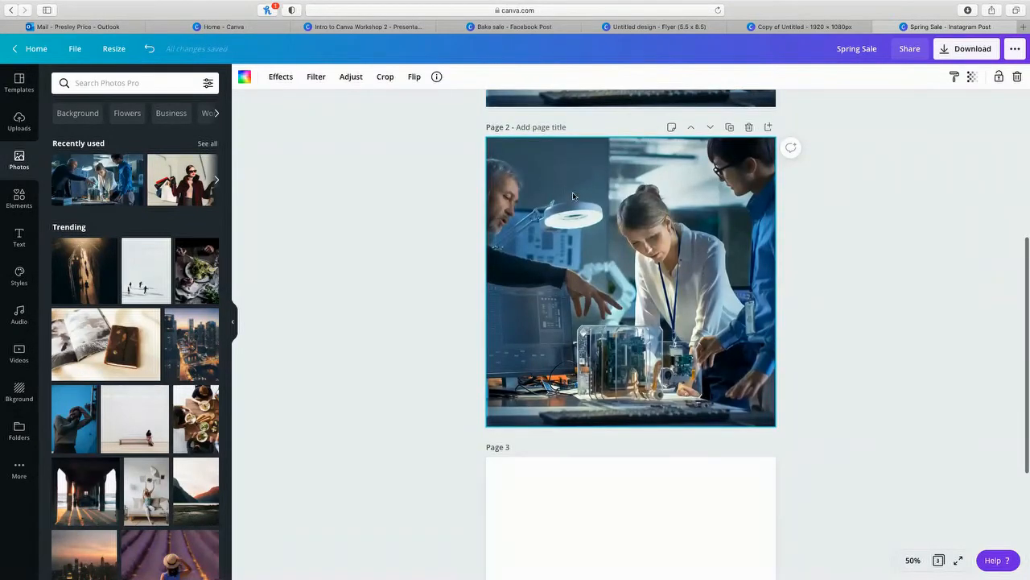
Step: Delete the duplicated page and the blank page, and remove the lab photo from the remaining page
scroll(571, 206, up, 2)
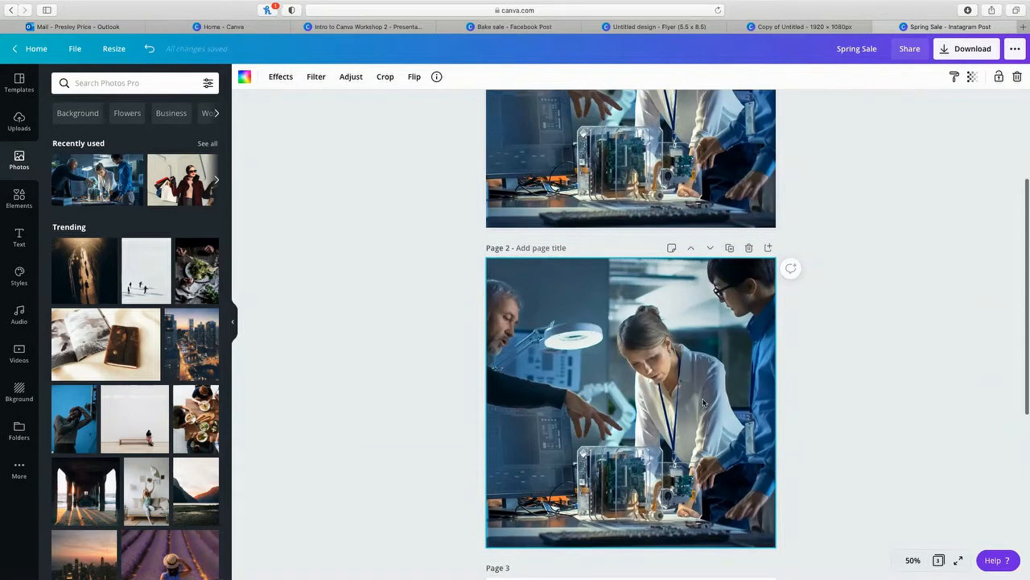
click(748, 248)
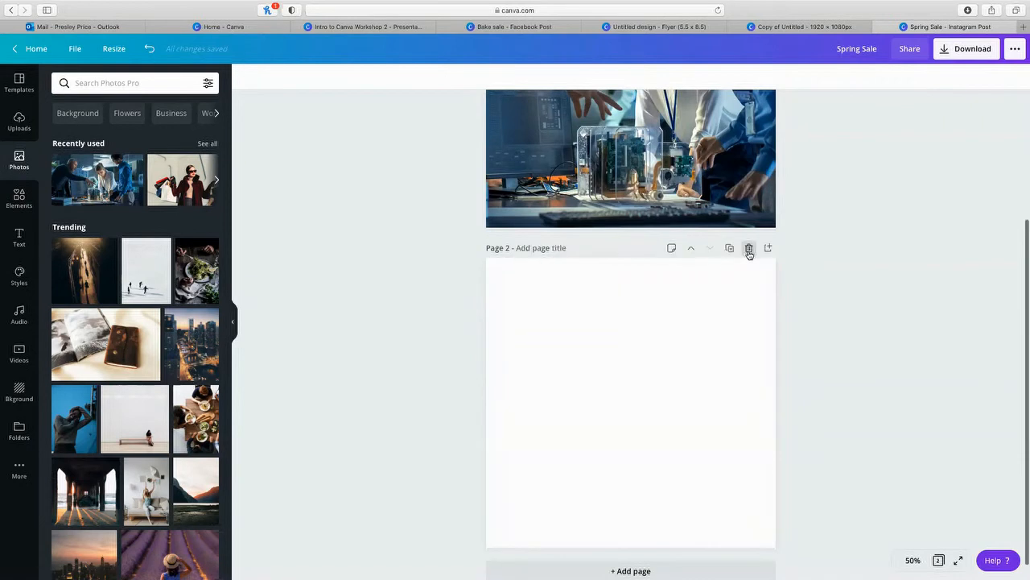
click(748, 250)
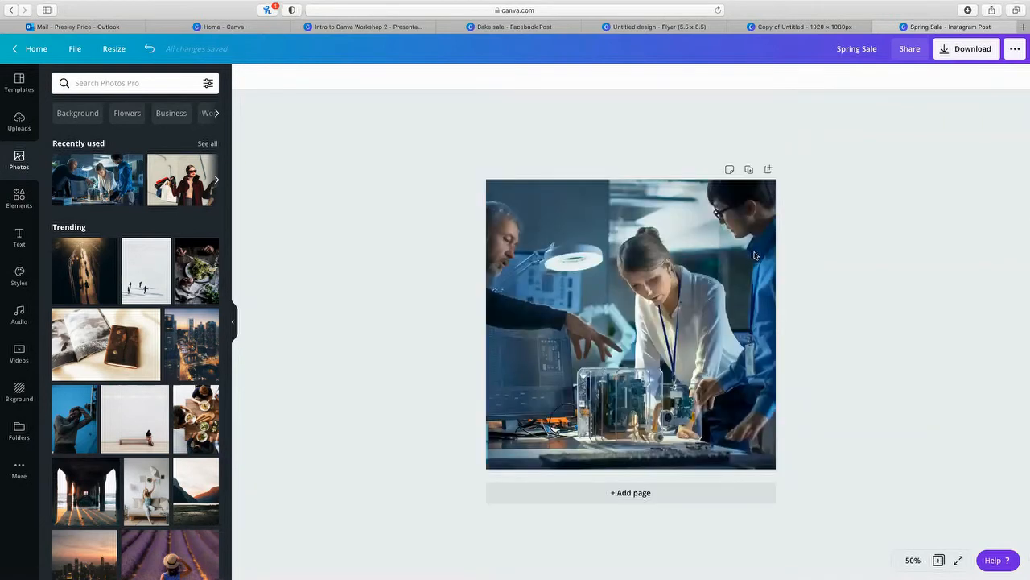
click(627, 240)
key(Delete)
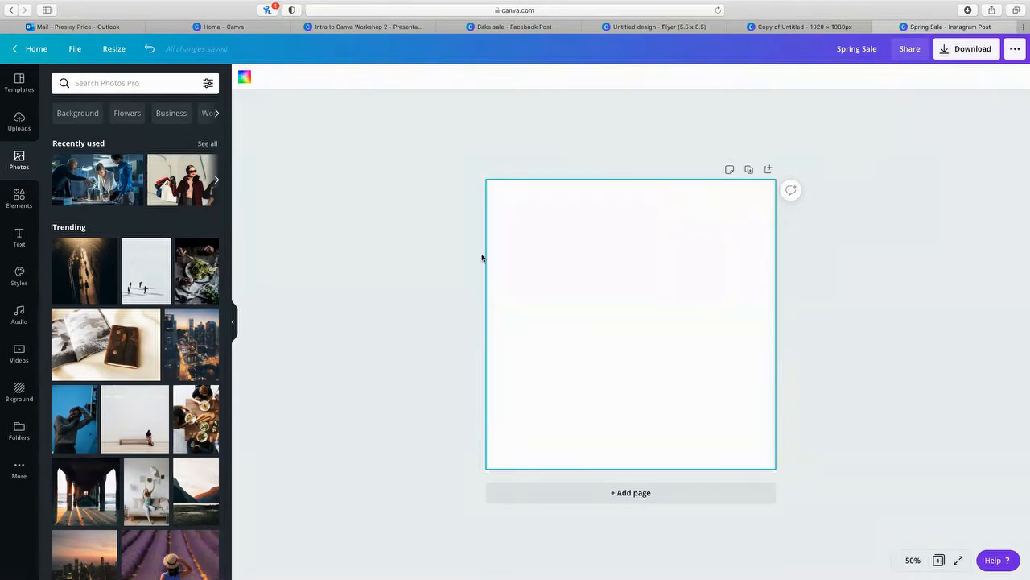
Step: Search the photos for "shopping" and fill the page with the picture of a long-haired woman carrying shopping bags over her shoulder
click(137, 81)
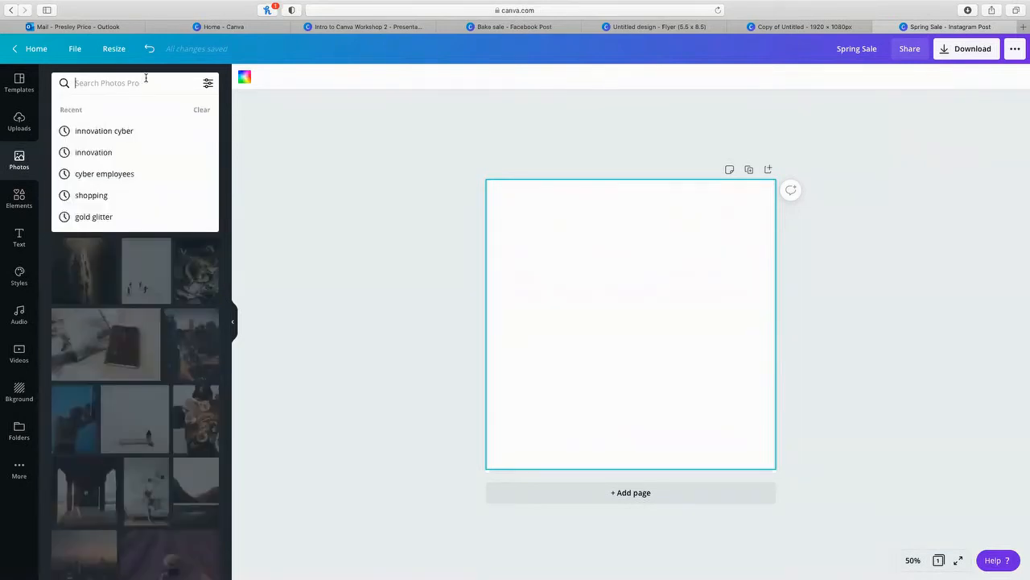
text(shopping)
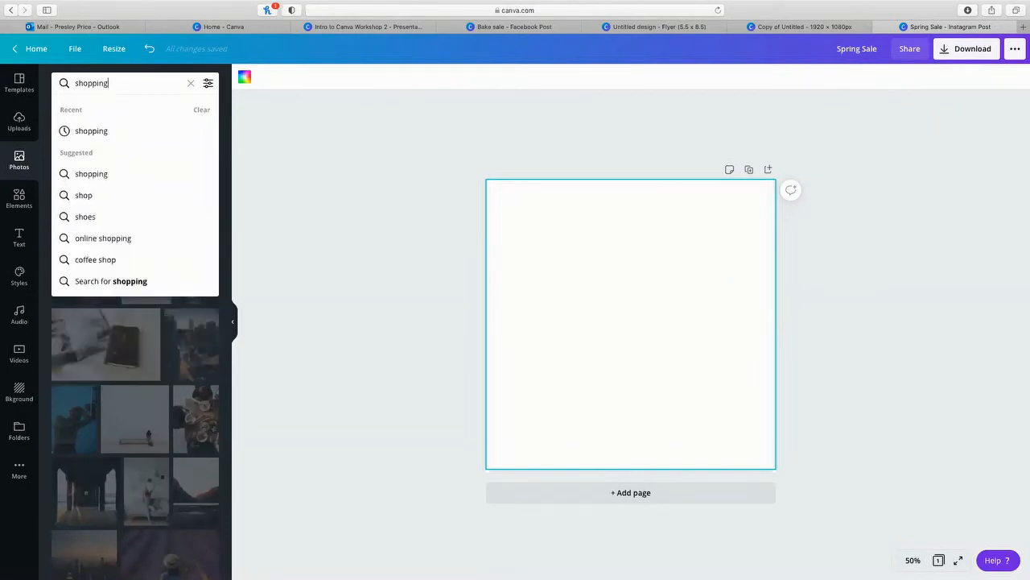
key(Return)
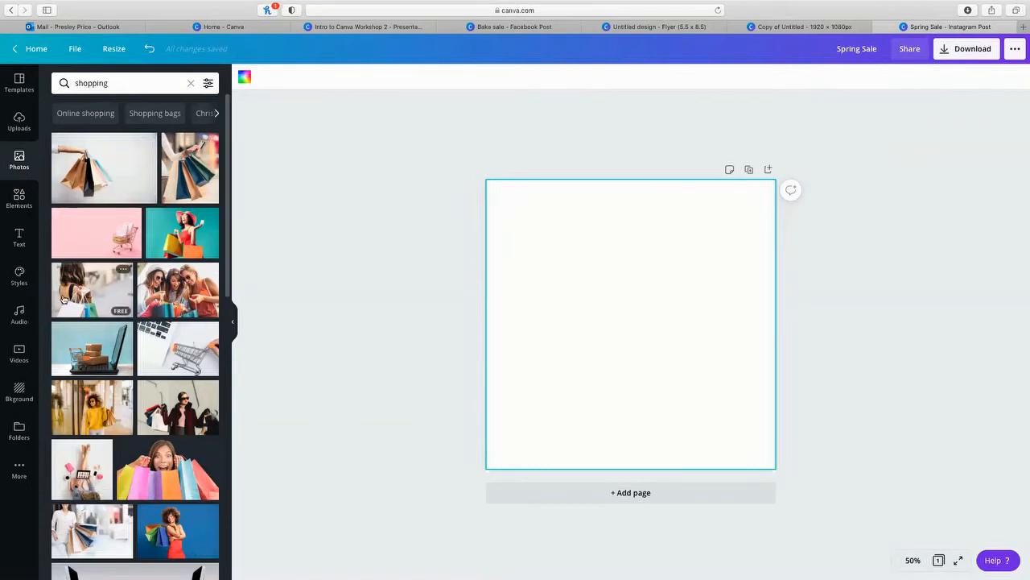
drag(65, 288, 503, 185)
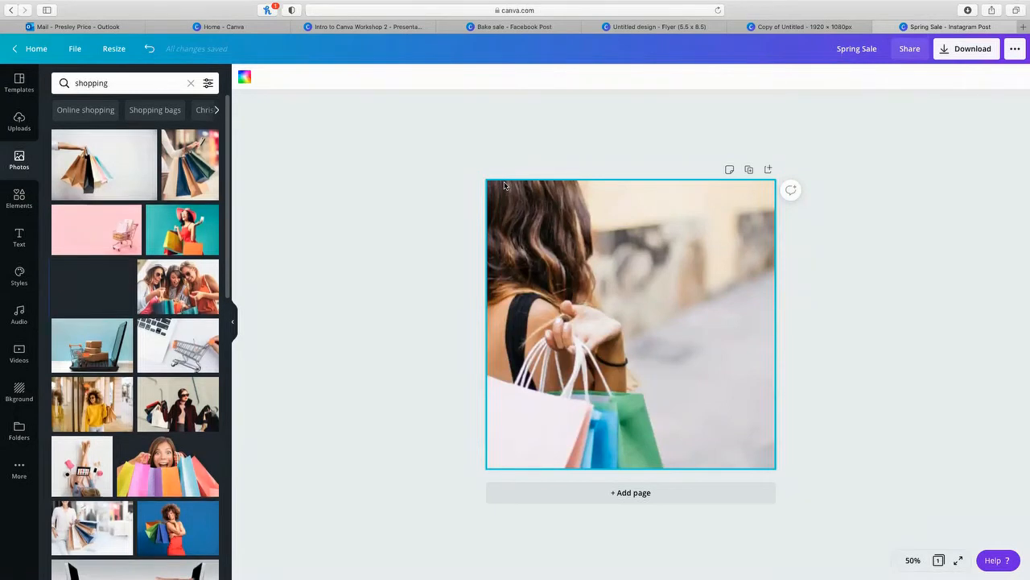
drag(487, 182, 499, 189)
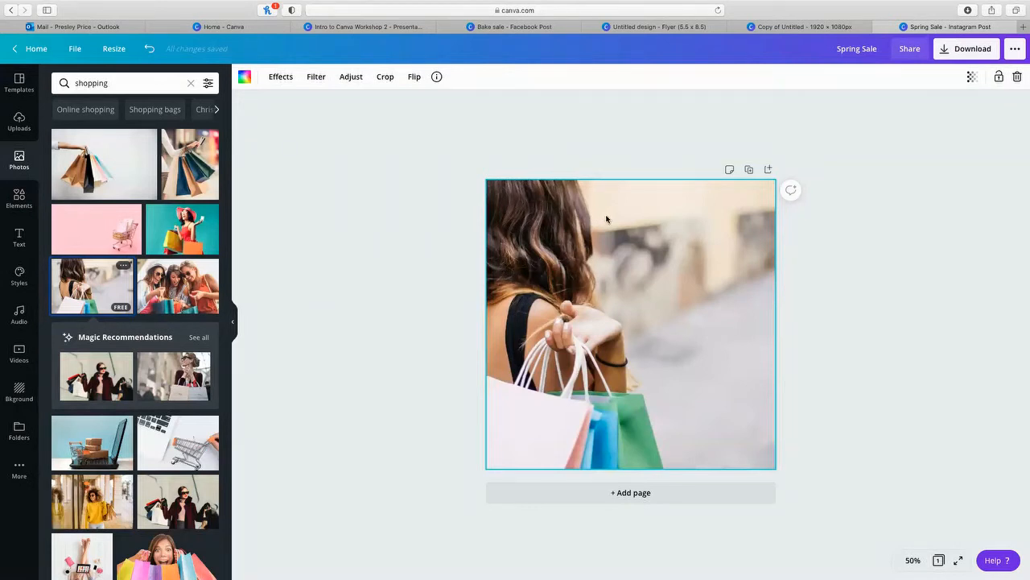
Step: Reposition the shopping photo within its crop so that more of the woman's back shows
click(385, 77)
drag(571, 272, 554, 259)
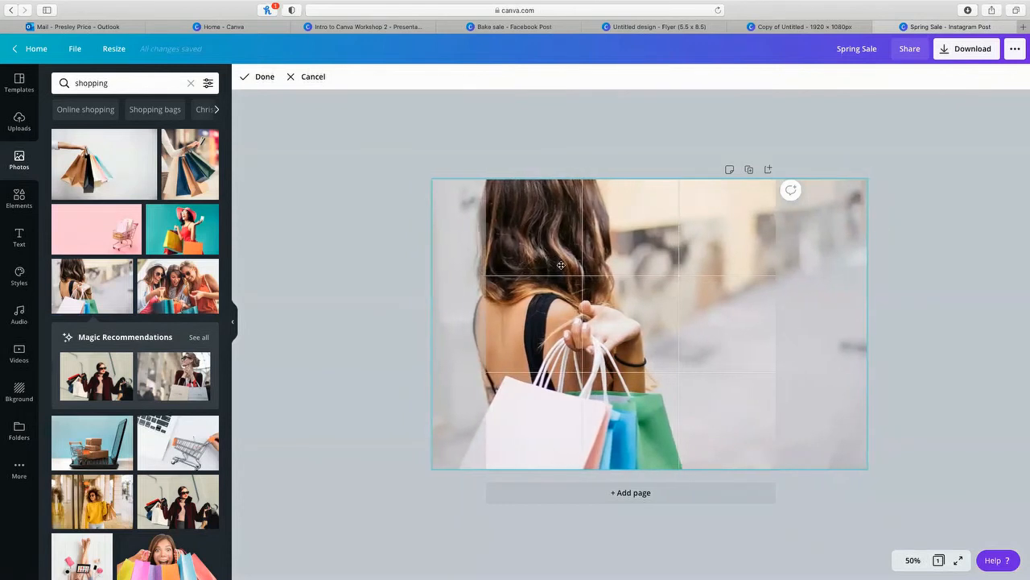
click(259, 76)
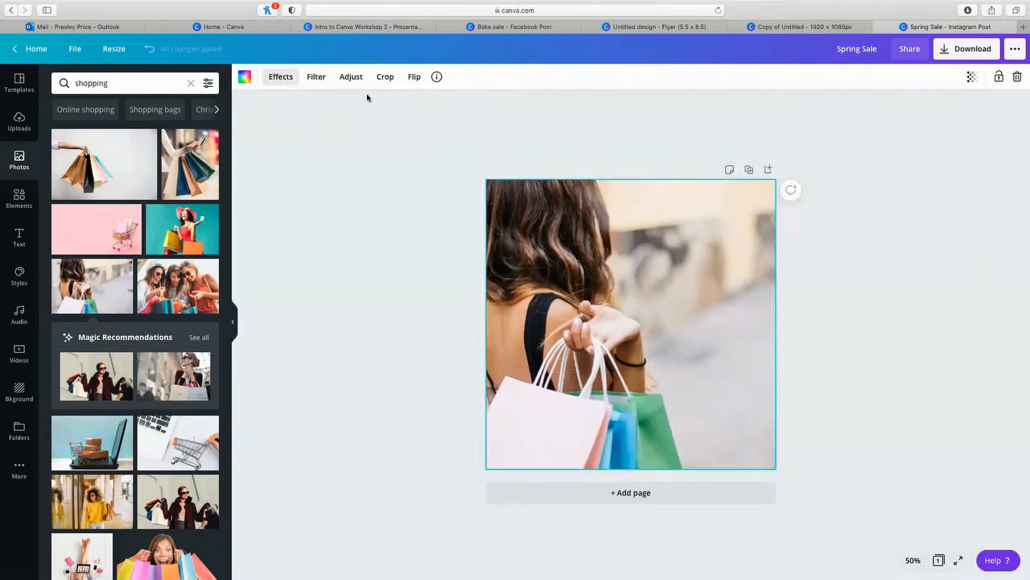
Step: Try flipping the shopping photo horizontally and vertically, and return it to its original orientation
click(414, 77)
click(450, 106)
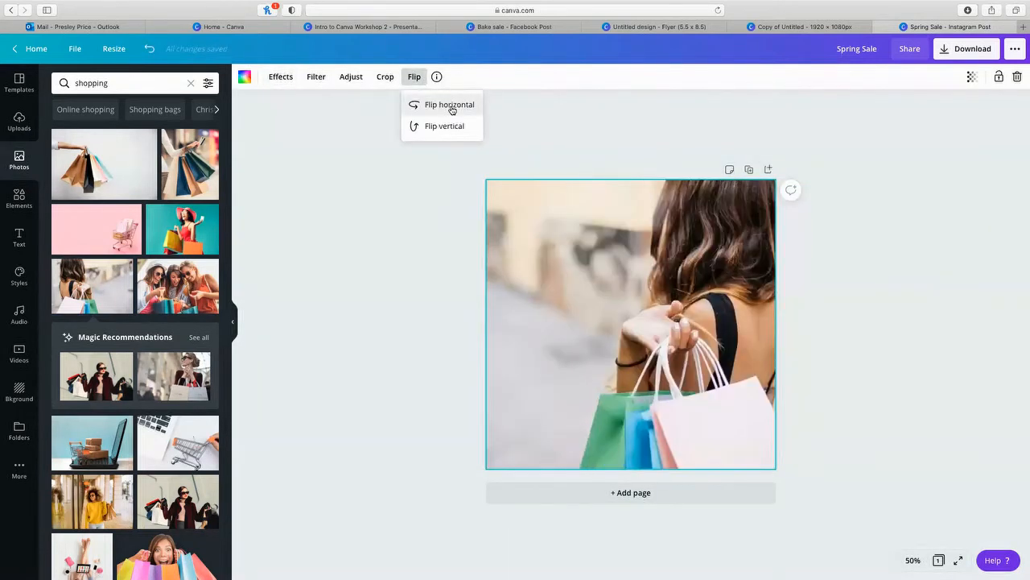
click(449, 123)
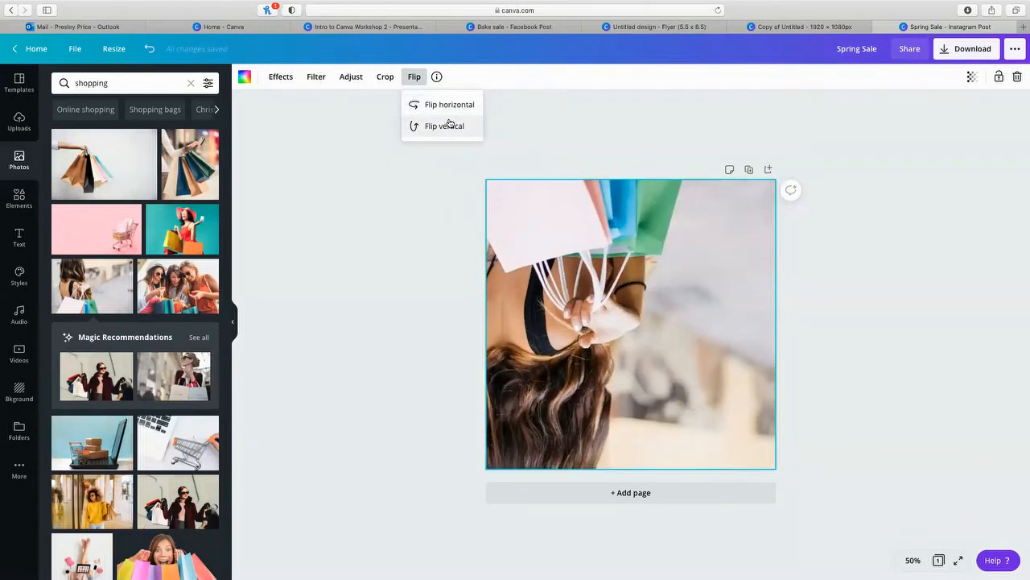
click(450, 125)
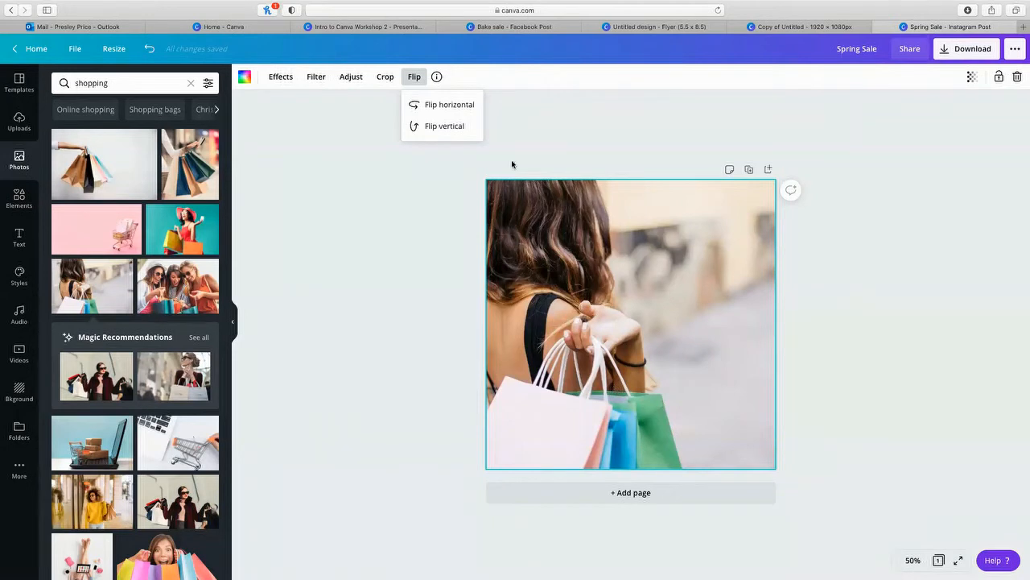
click(450, 105)
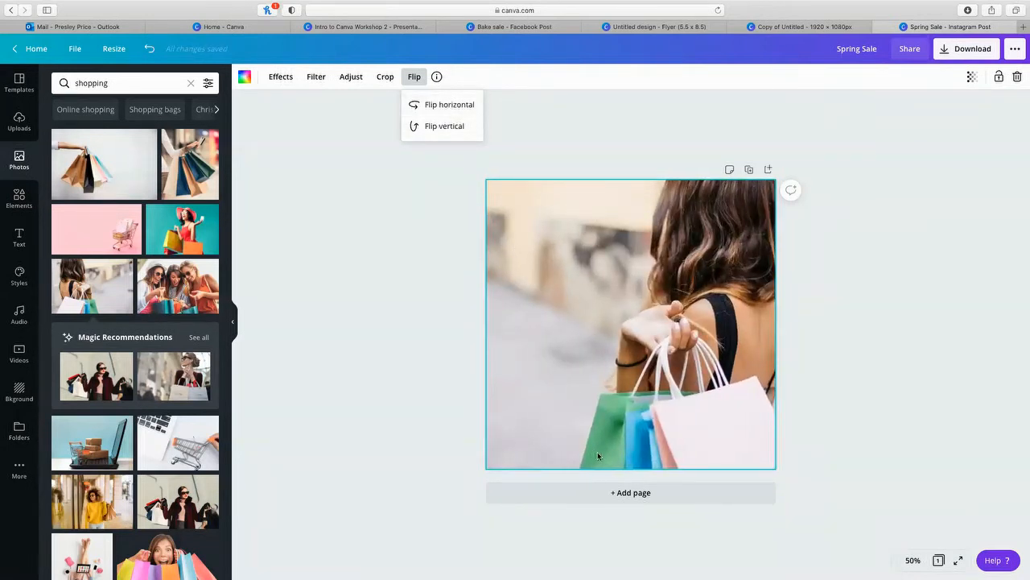
click(432, 103)
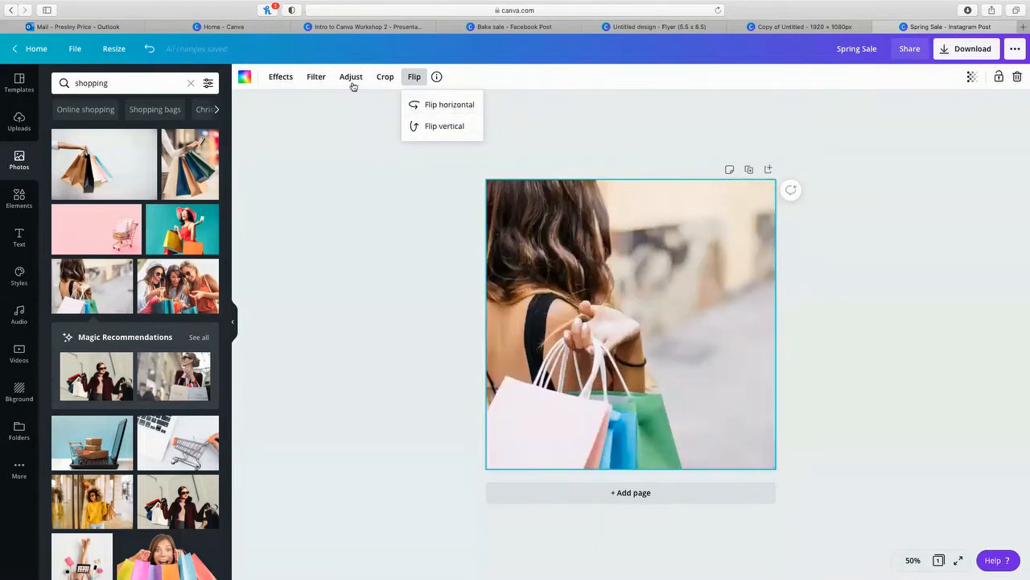
Step: Try the Cali filter at intensity 47 on the shopping photo, and reset the filter to None
click(314, 76)
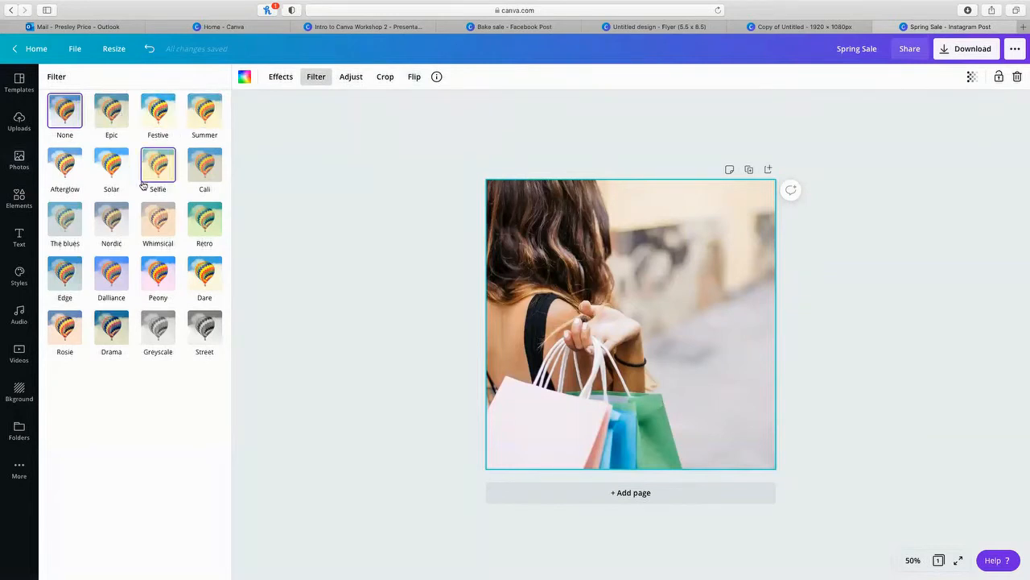
click(203, 165)
mouse_move(136, 214)
mouse_down()
mouse_move(170, 212)
mouse_move(99, 211)
mouse_move(139, 212)
mouse_up()
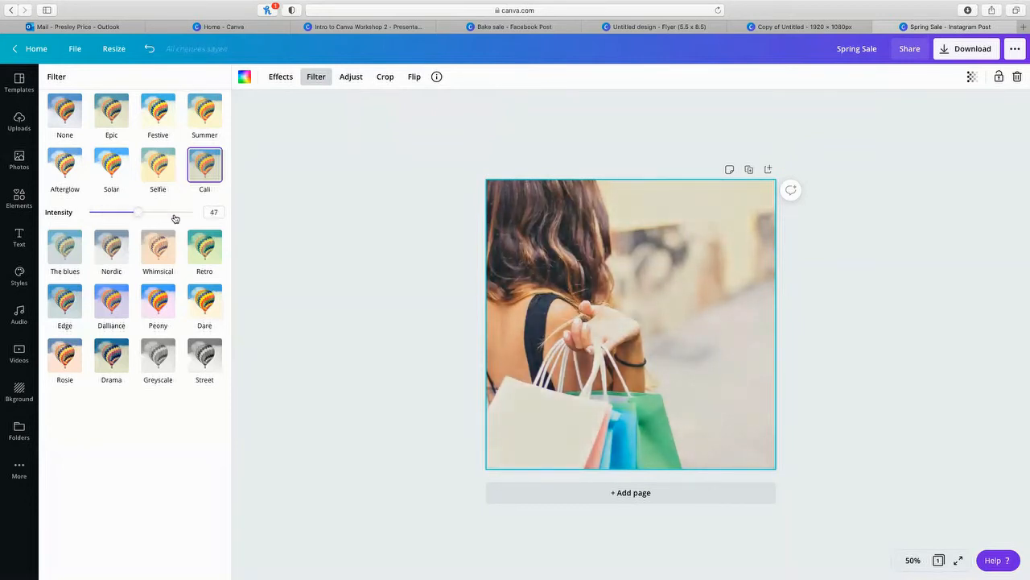
click(63, 113)
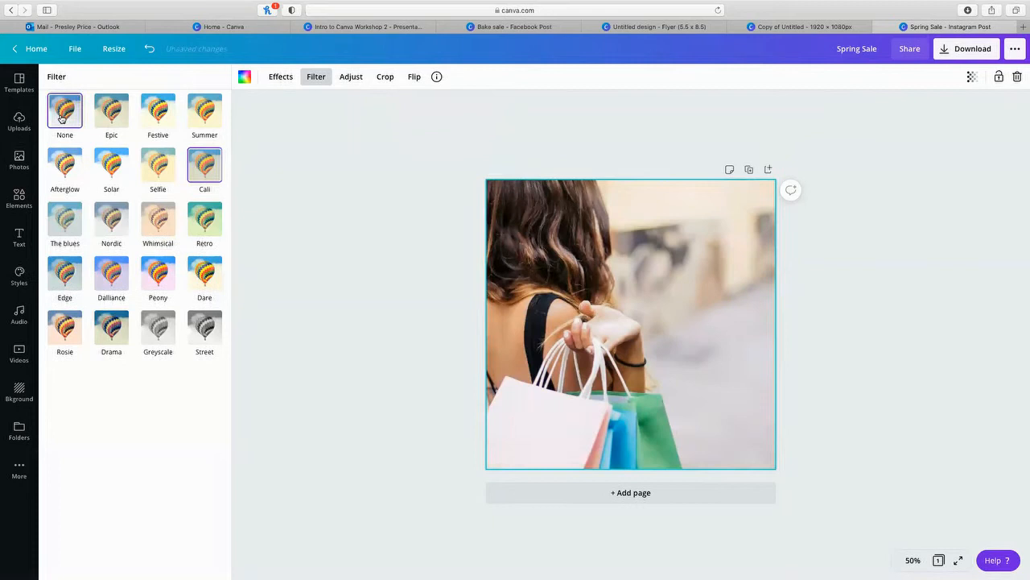
Step: Preview the Fuchsia duotone and Tube BadTV effects on the shopping photo, cancelling each one
click(290, 78)
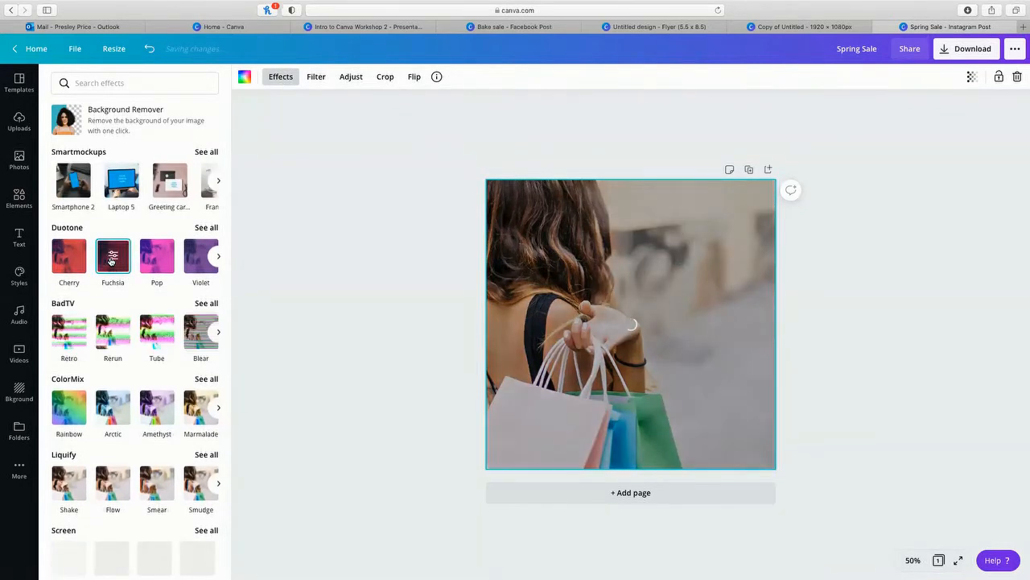
click(112, 261)
click(89, 560)
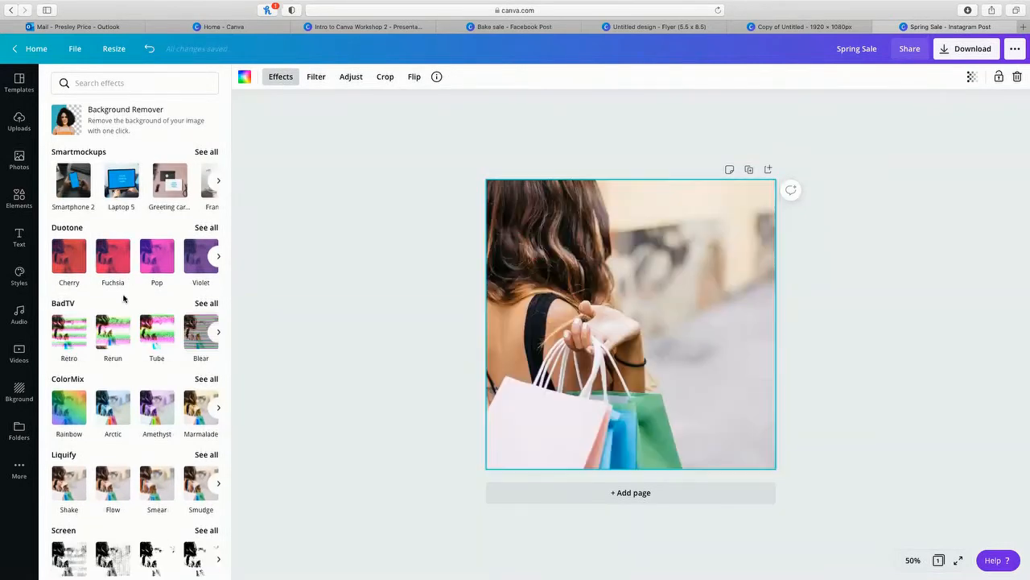
click(158, 335)
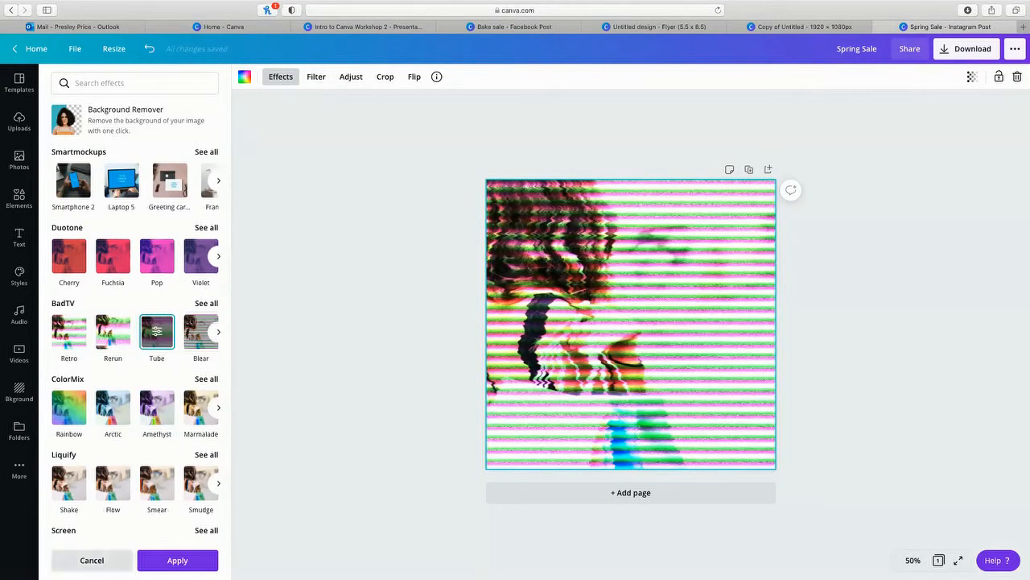
click(92, 560)
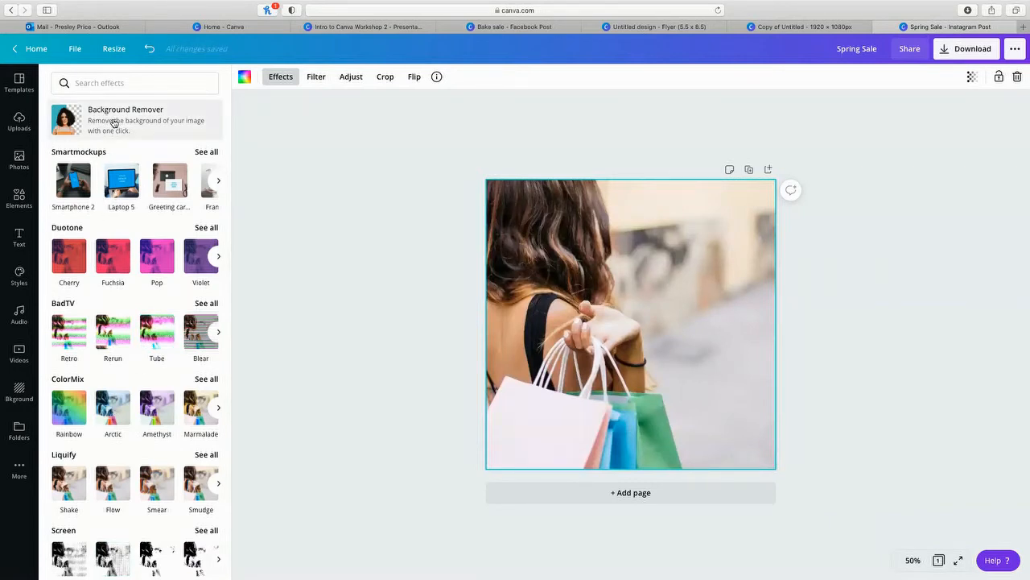
Step: Shift the photo within its crop so the woman's whole back fits on the page, and remove the photo's background
click(385, 77)
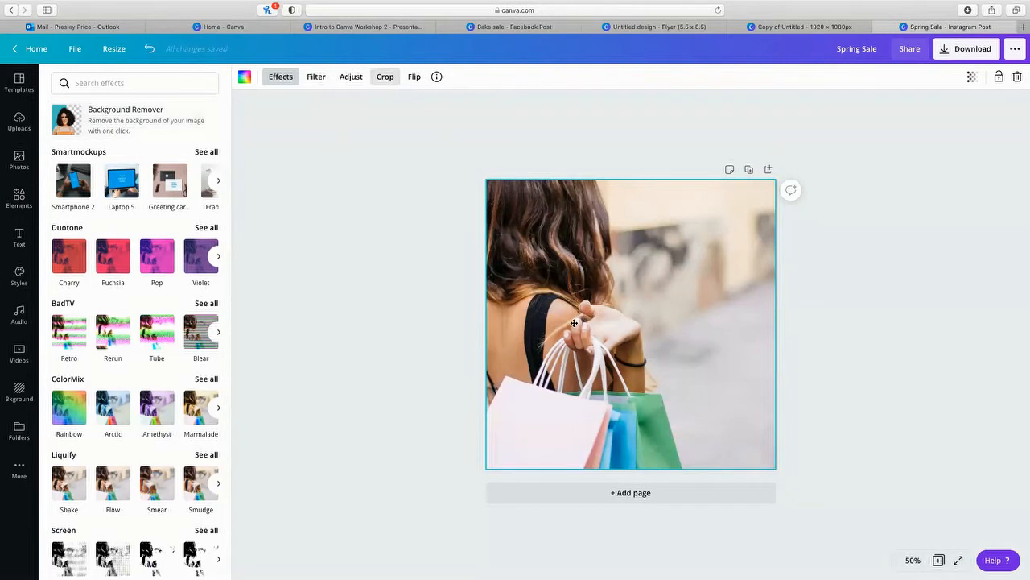
drag(629, 363, 665, 363)
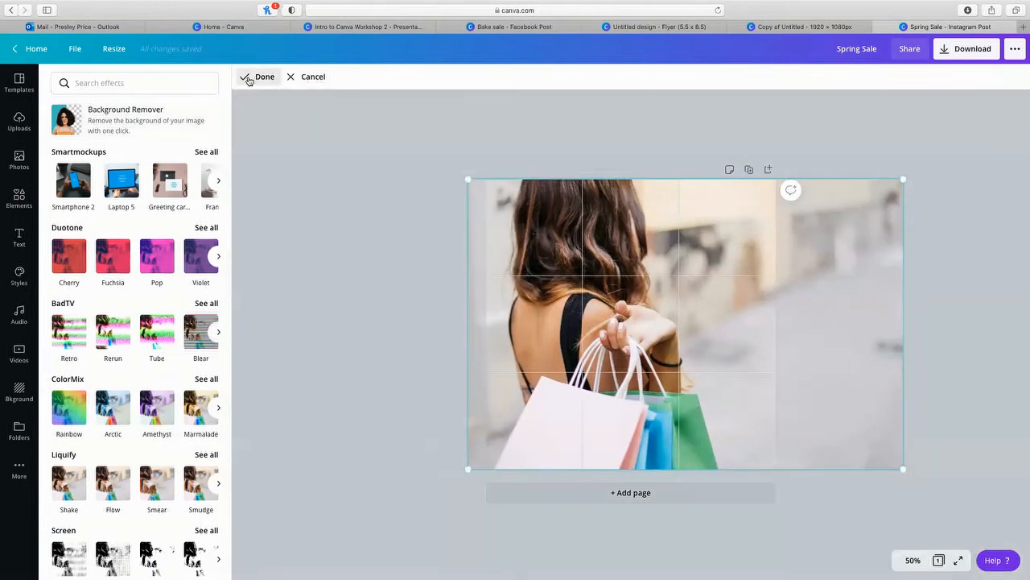
click(246, 76)
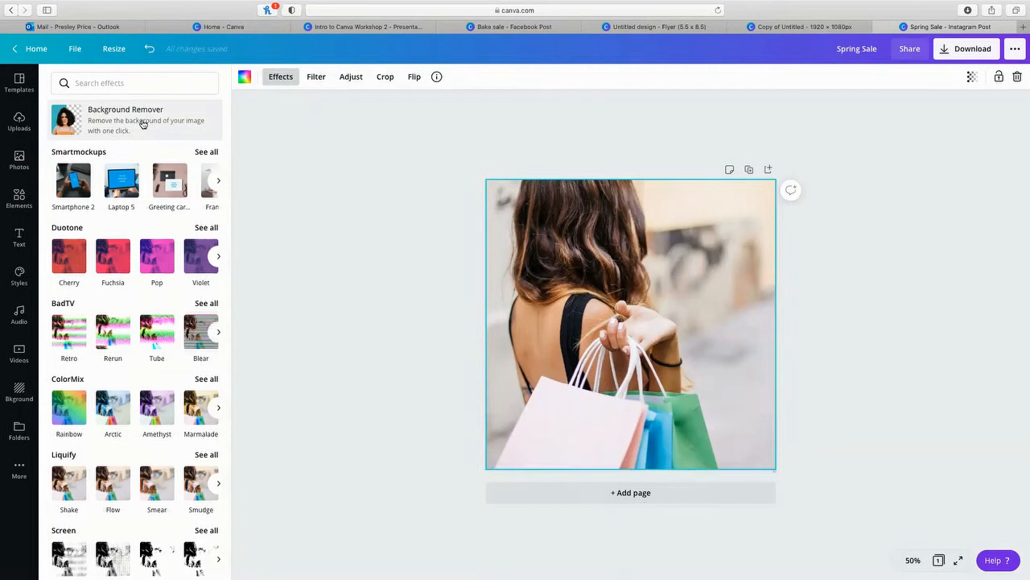
click(135, 122)
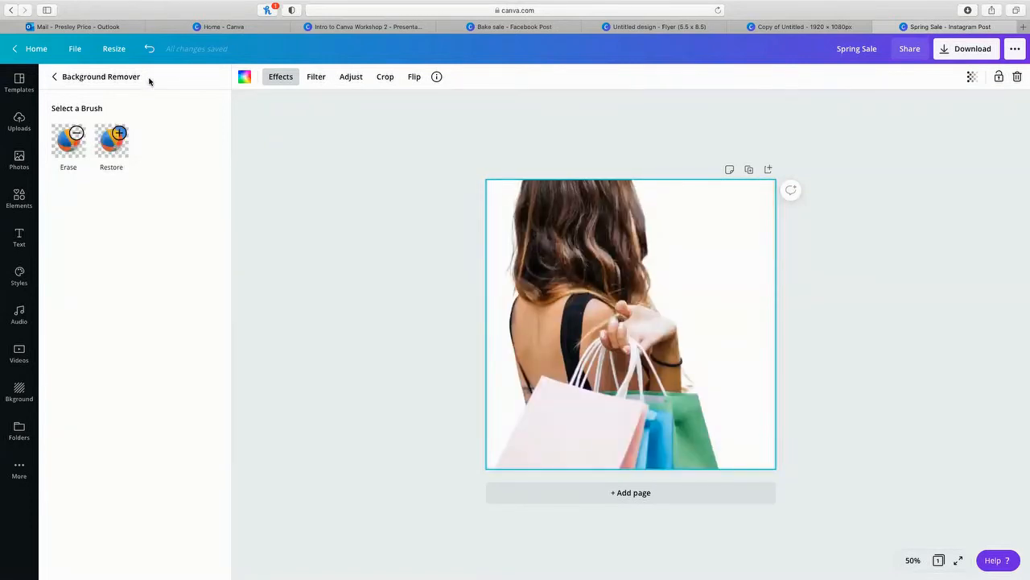
Step: Try the Erase and Restore brushes on the green bag, and discard the background removal
click(73, 142)
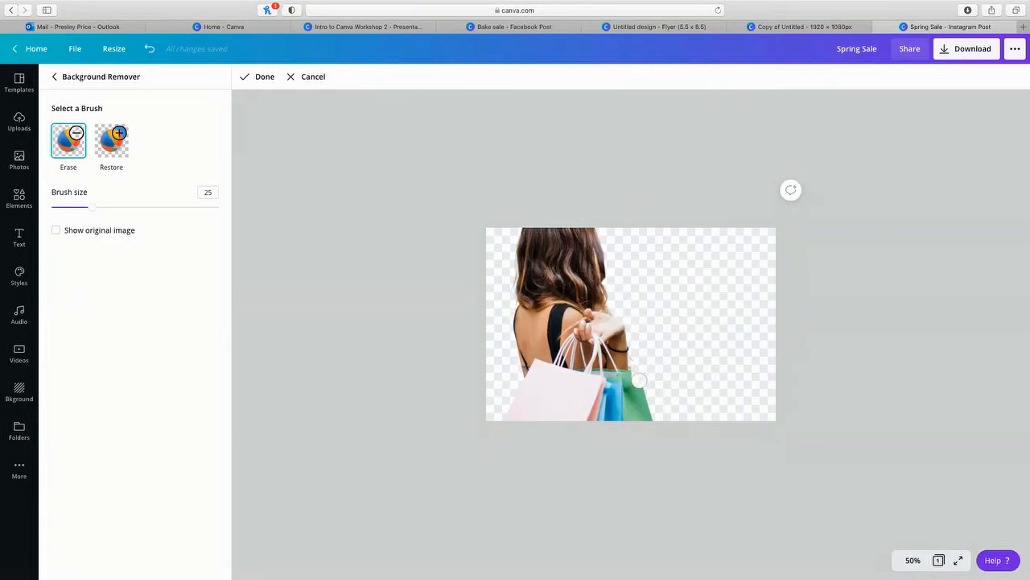
mouse_move(640, 397)
mouse_down()
mouse_move(650, 417)
mouse_move(639, 420)
mouse_move(646, 376)
mouse_up()
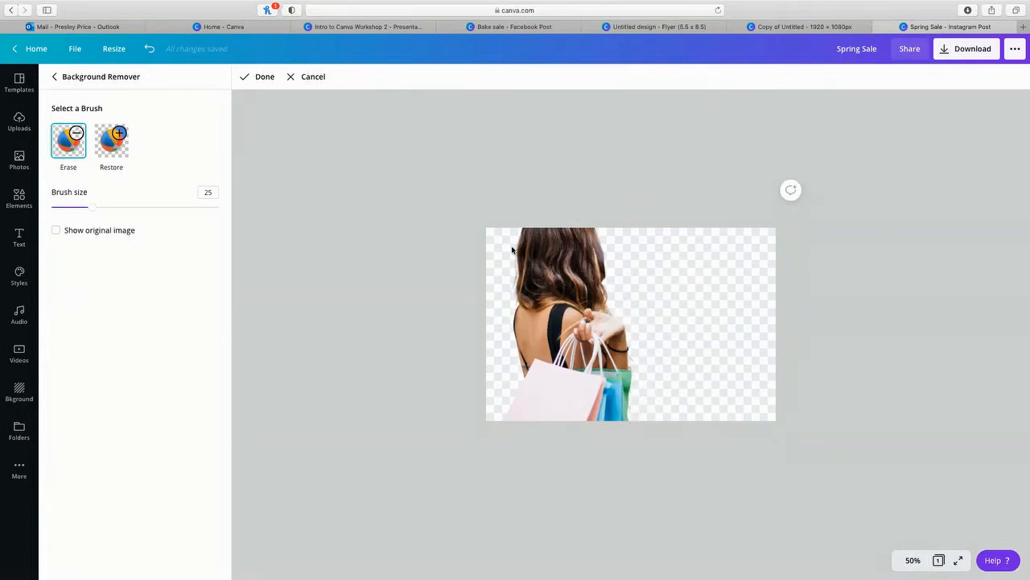
click(113, 144)
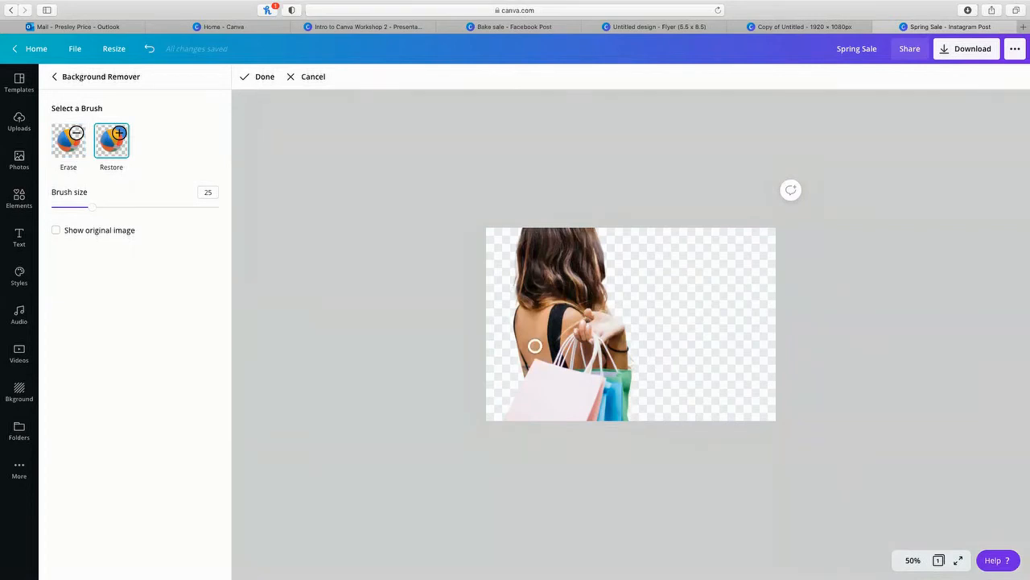
mouse_move(625, 374)
mouse_down()
mouse_move(634, 417)
mouse_move(637, 377)
mouse_move(648, 419)
mouse_up()
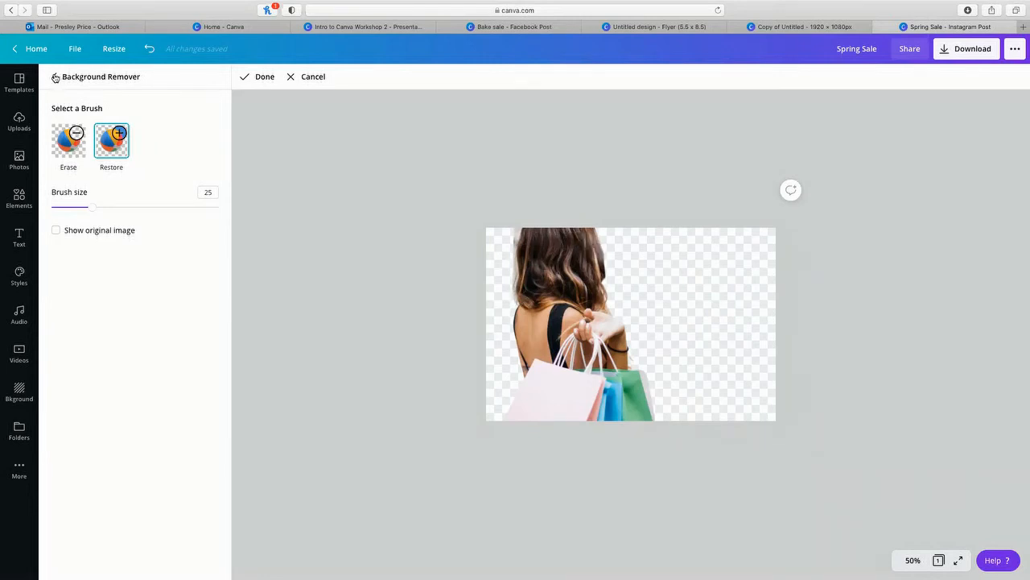
click(304, 76)
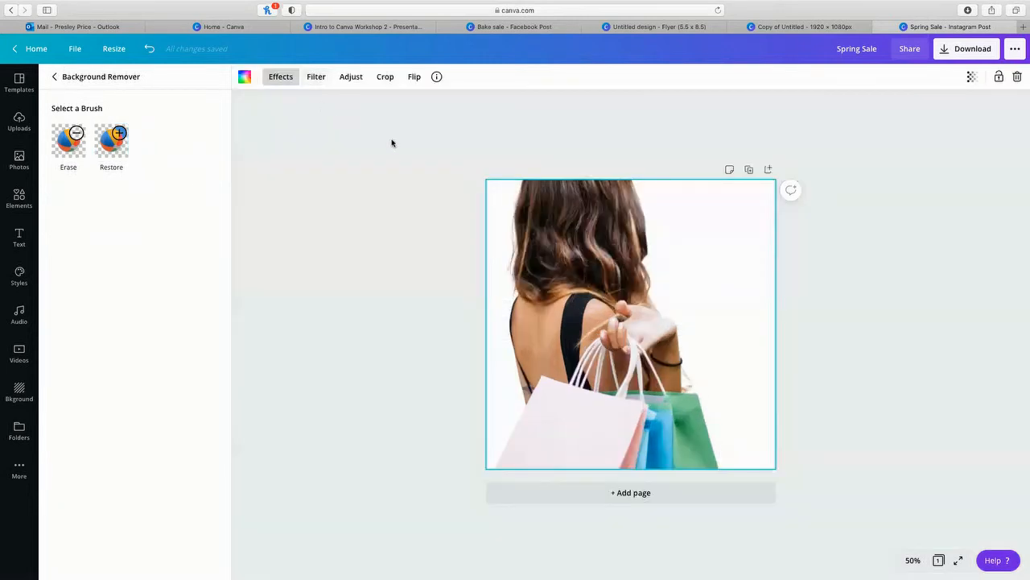
click(56, 77)
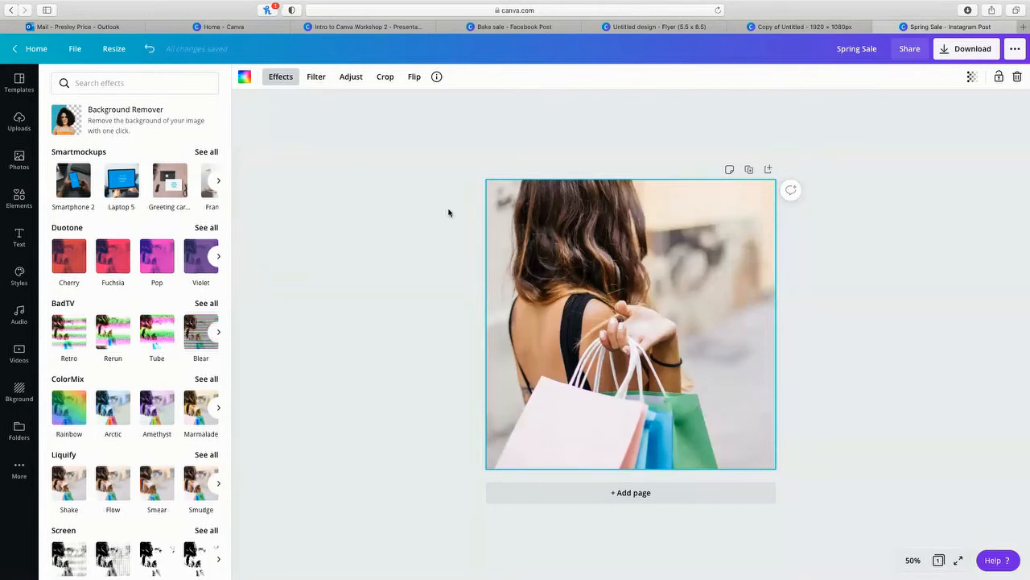
Step: Adjust the shopping photo to brightness 16, contrast 9 and X-Process -2, leaving saturation, tint, blur and vignette at 0
click(351, 77)
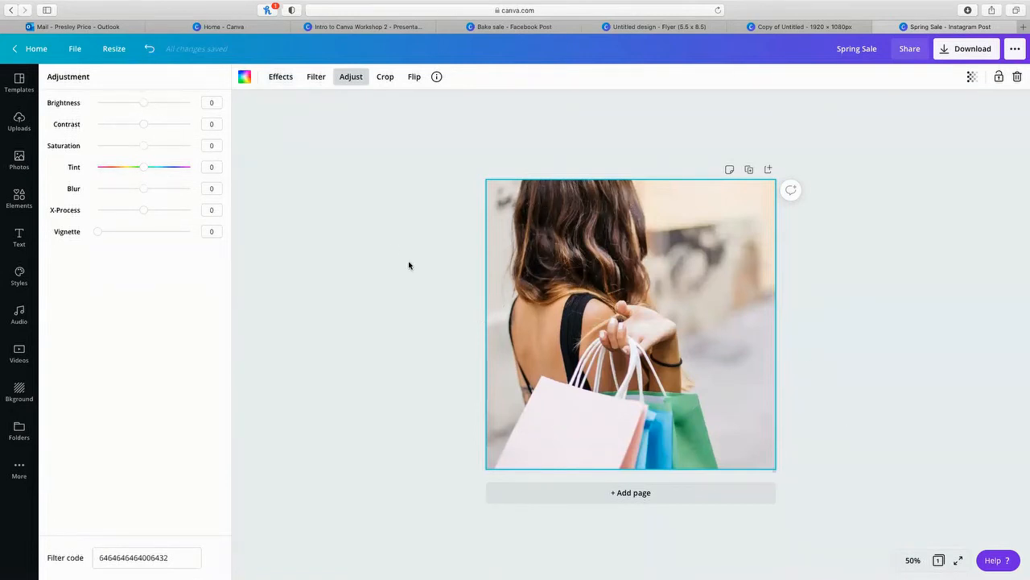
drag(142, 106, 148, 129)
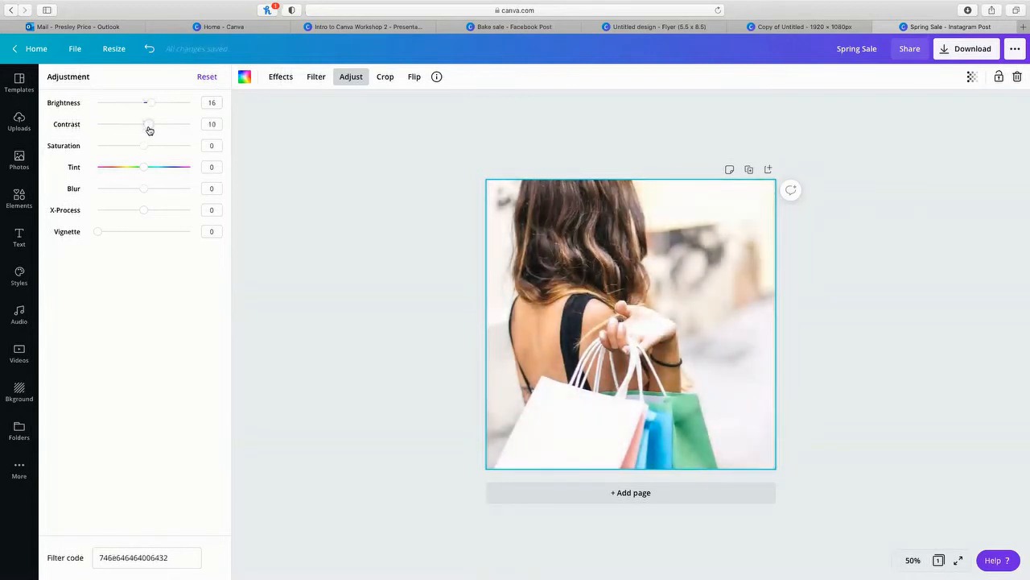
drag(142, 146, 142, 171)
click(150, 192)
drag(152, 190, 97, 233)
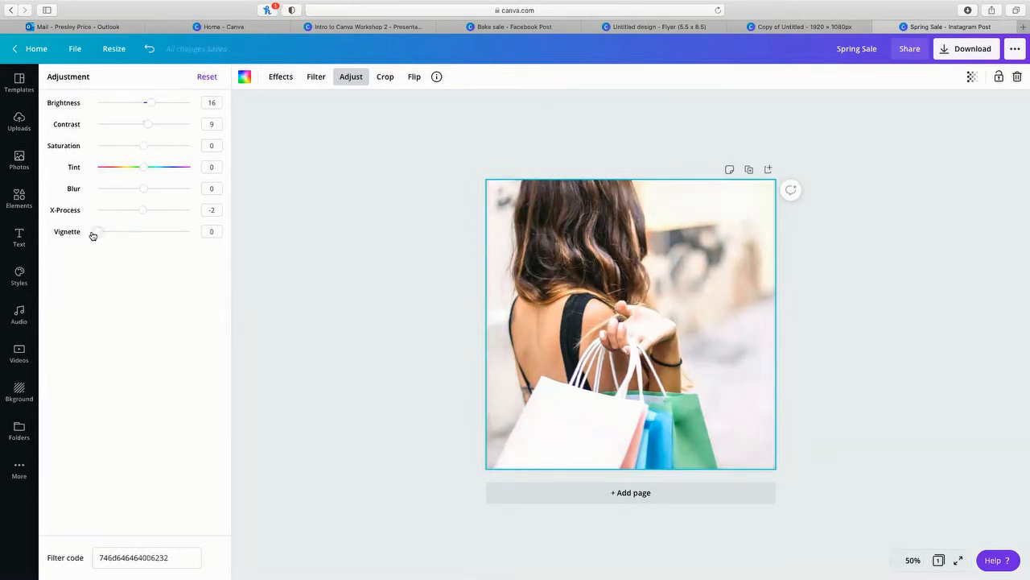
click(405, 157)
click(359, 151)
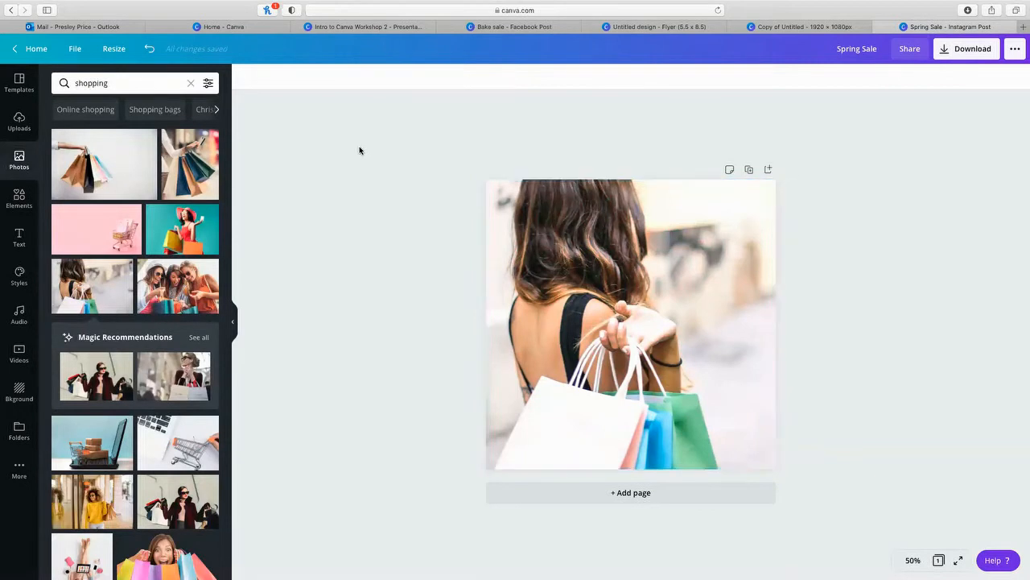
Step: Shift the photo within its crop so the woman sits against the page's left edge, leaving more open space beside her
click(592, 245)
click(385, 77)
drag(576, 253, 554, 253)
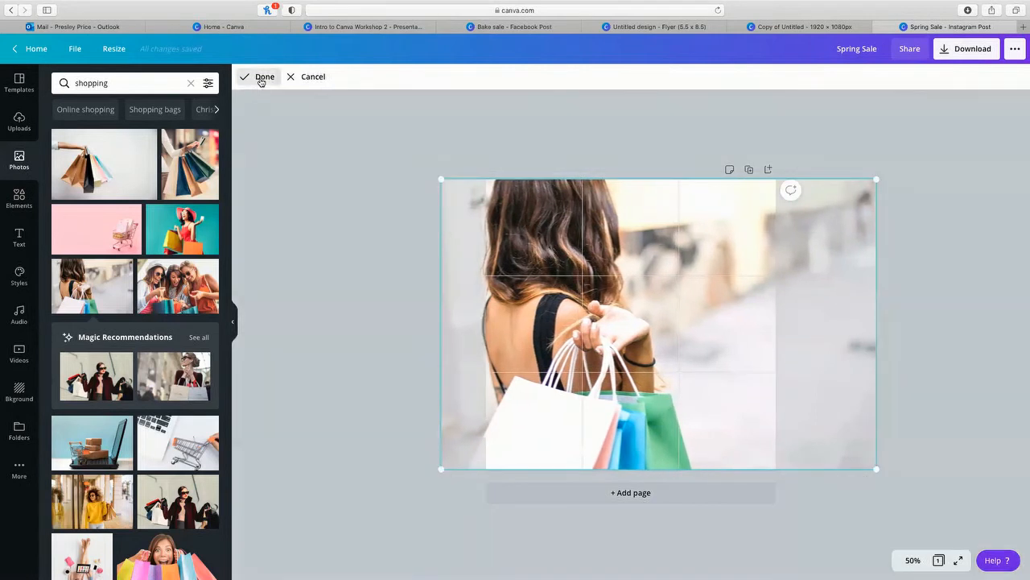
click(260, 77)
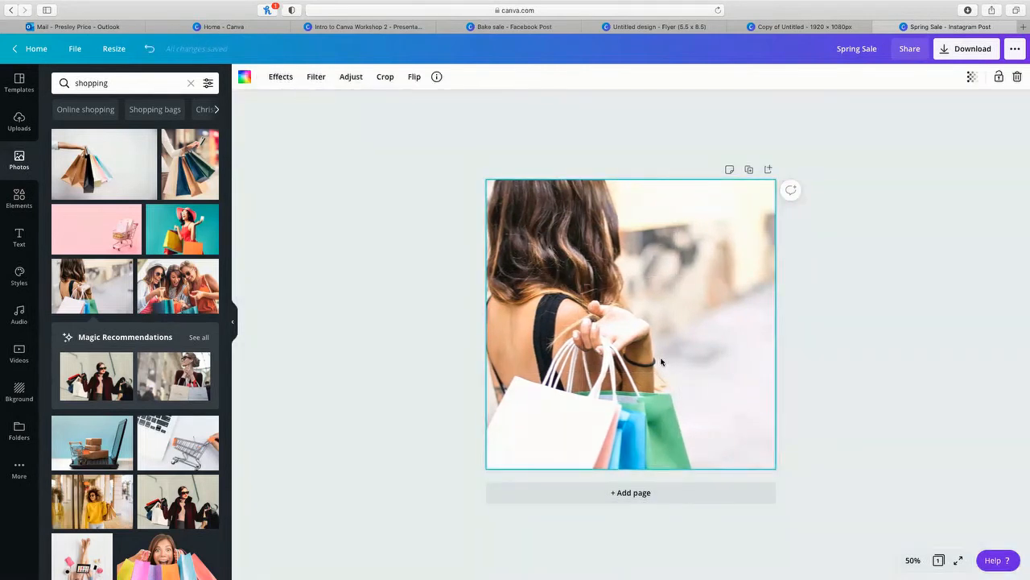
click(826, 312)
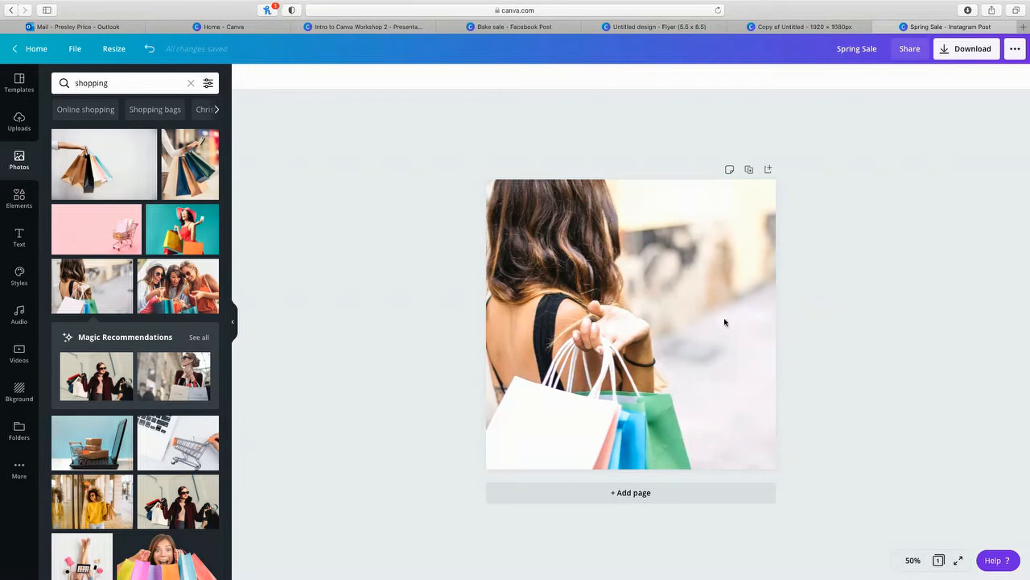
Step: Add the text "SPRING SALE" over the photo at size 60.9 in the League Spartan font
click(697, 296)
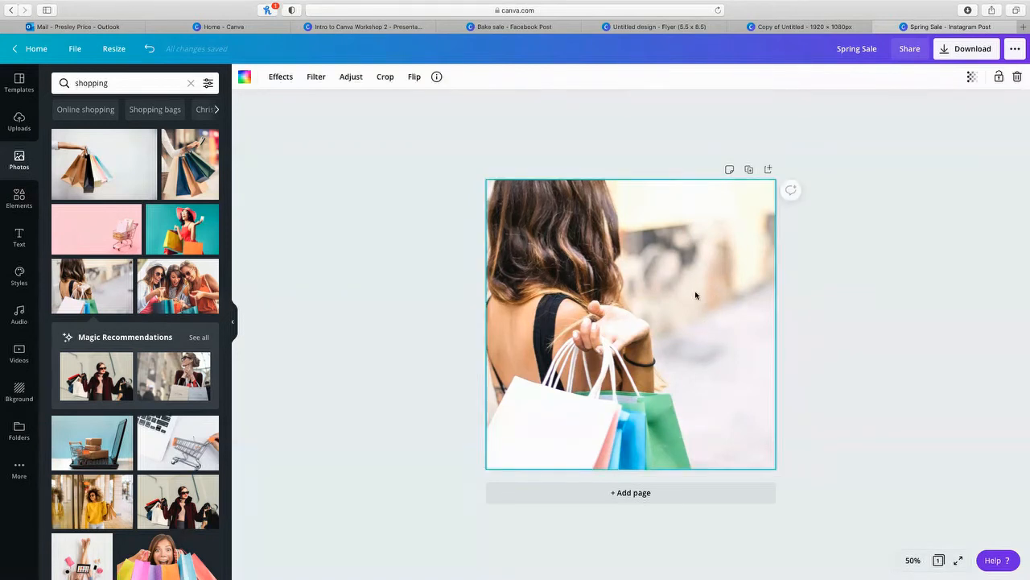
key(t)
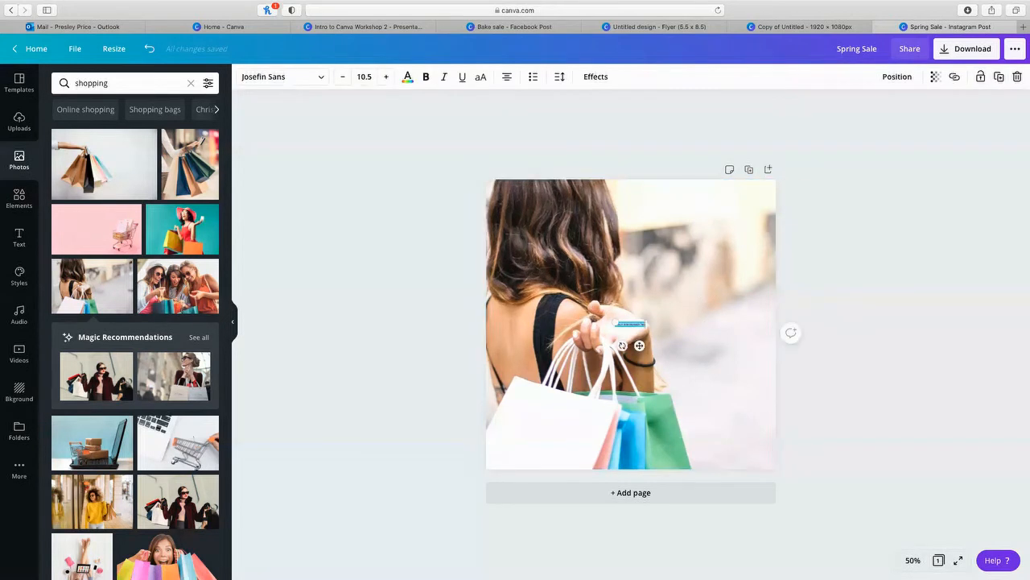
drag(613, 320, 502, 272)
drag(648, 326, 680, 330)
triple_click(630, 316)
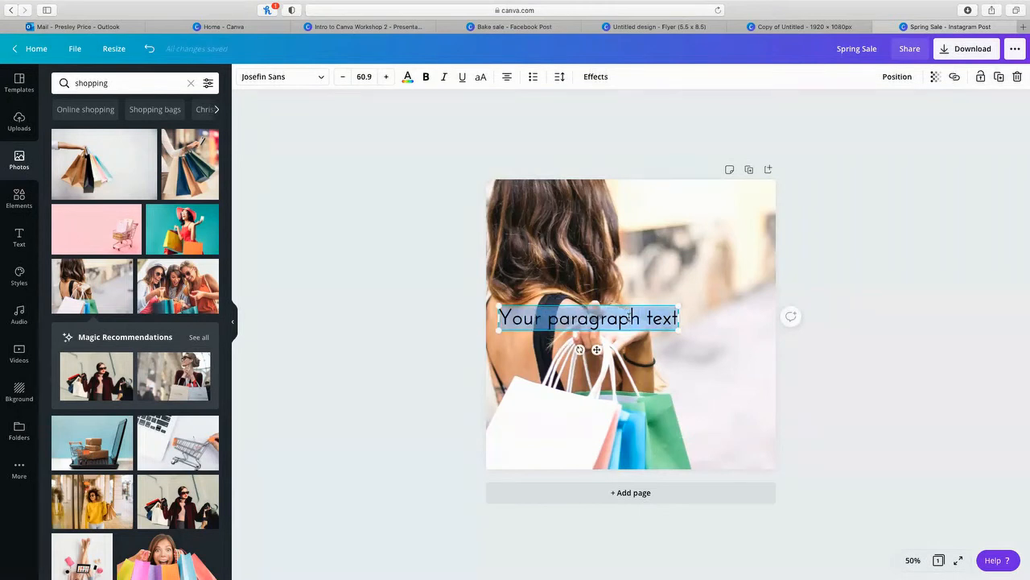
text(SPRING SALE)
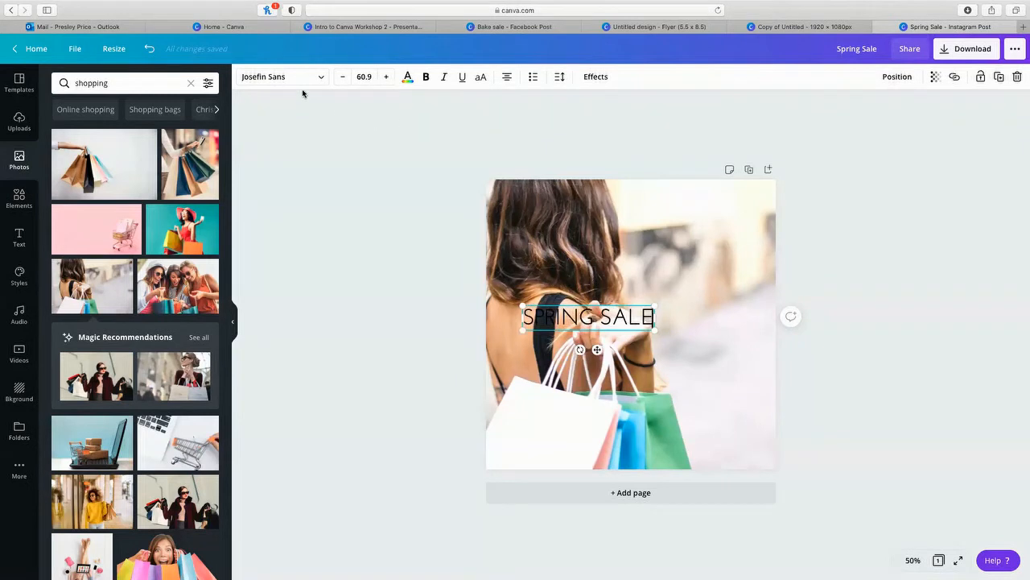
click(282, 78)
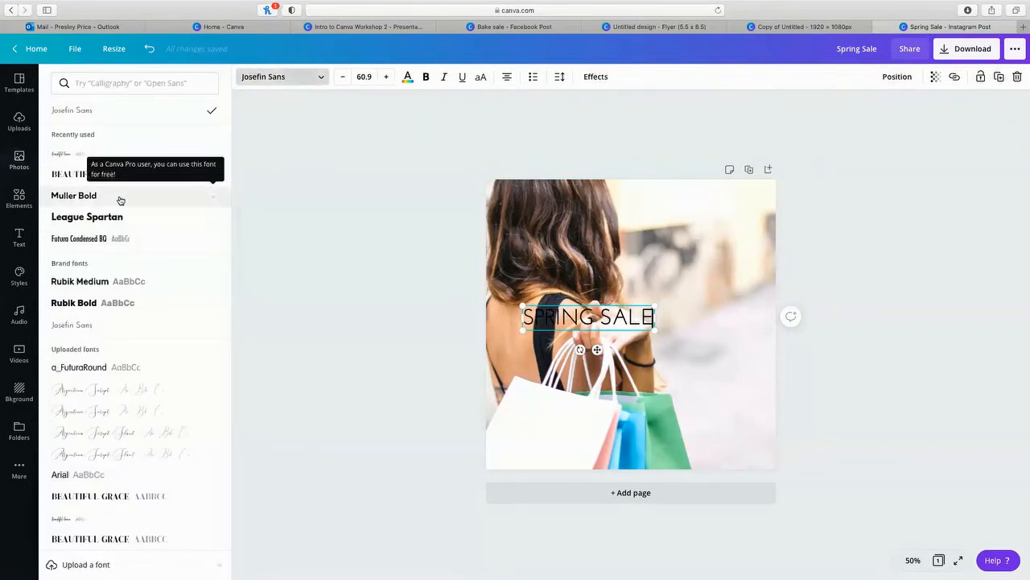
click(110, 219)
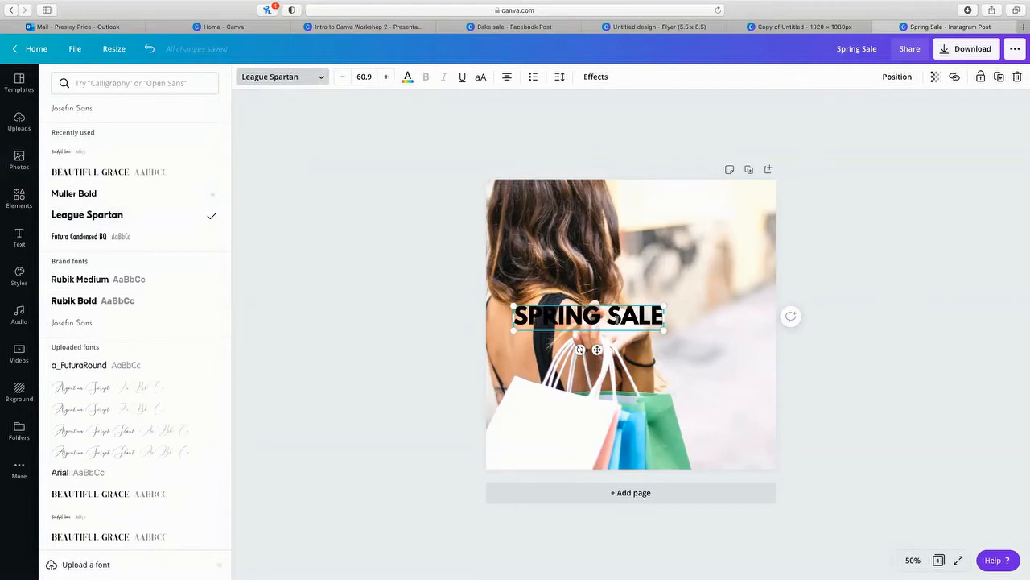
Step: Shorten the text to "SPRING" and move it into the open area at the photo's upper right
drag(608, 315, 673, 314)
key(BackSpace)
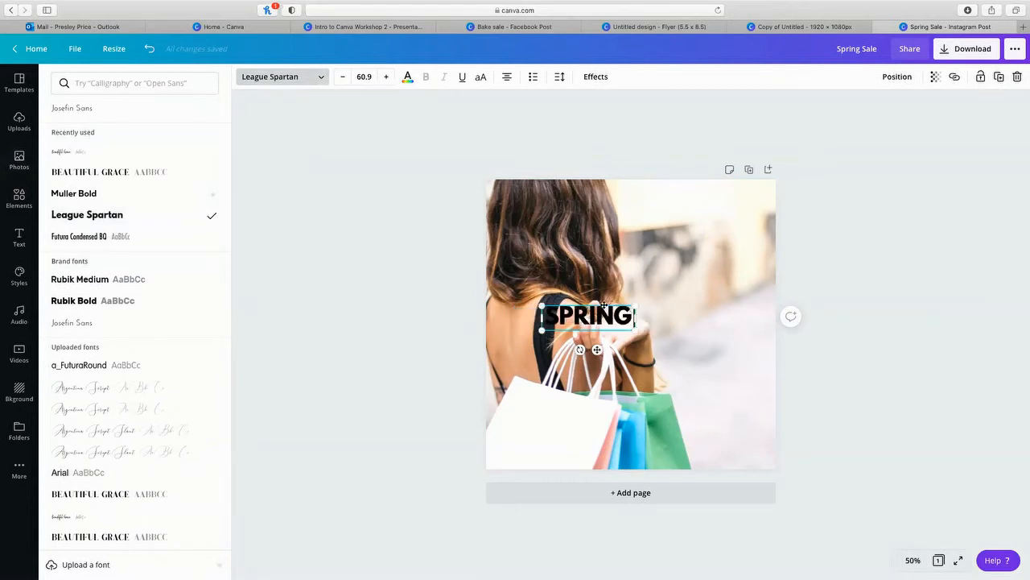
drag(597, 349, 700, 253)
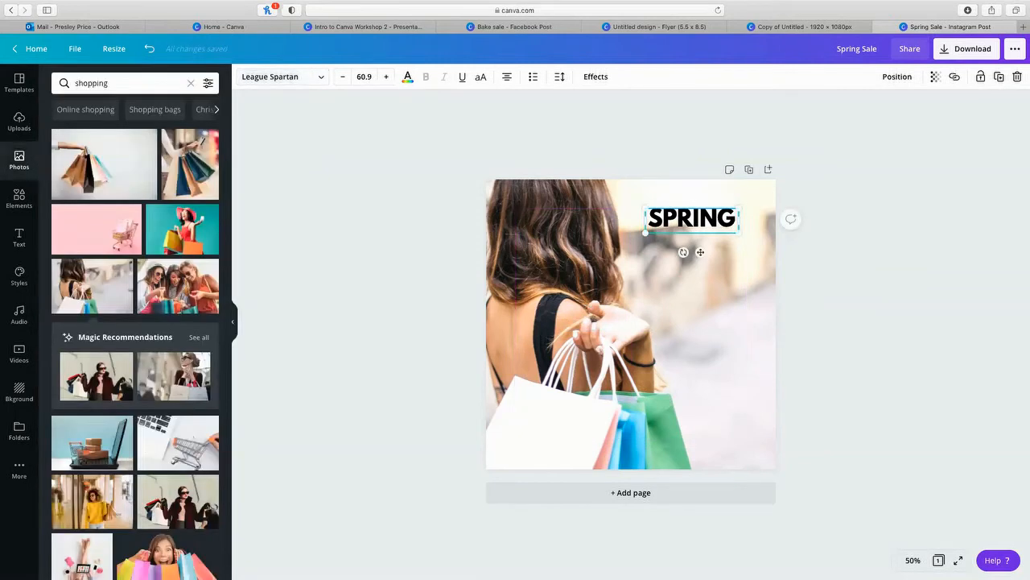
Step: Add a separate "SALE" text and place it directly beneath SPRING
click(709, 335)
text(tSALE)
drag(640, 342, 698, 271)
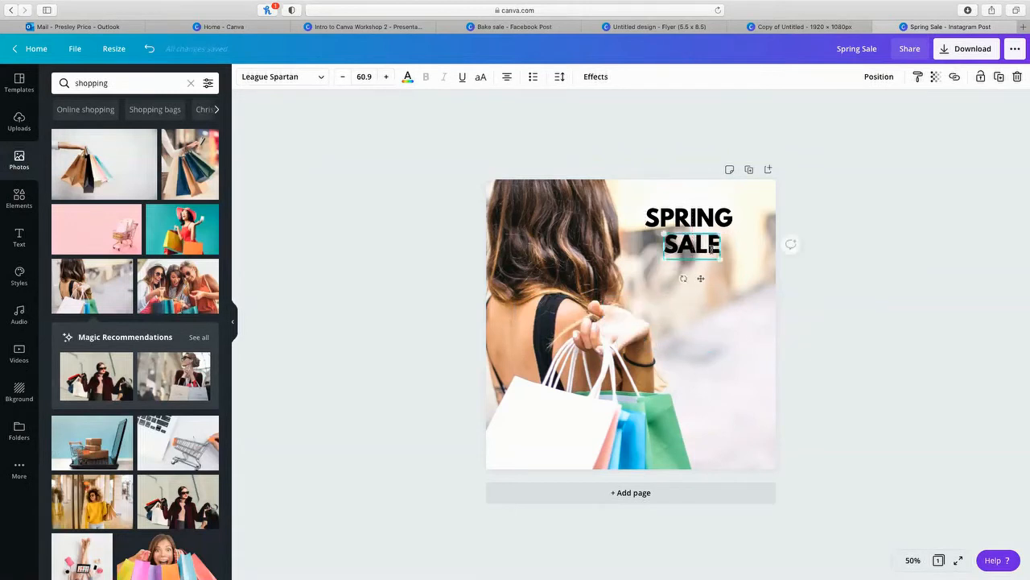
Step: Enlarge SPRING to size 74.9 and SALE to 115, with SALE left-aligned and matching SPRING's width
click(644, 228)
drag(647, 233, 624, 238)
click(706, 249)
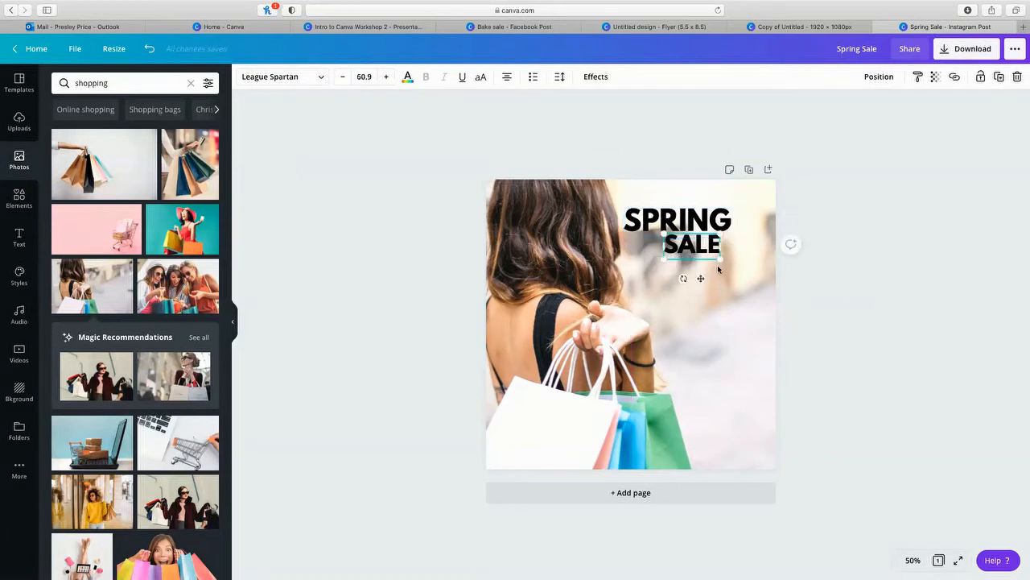
drag(722, 264, 741, 287)
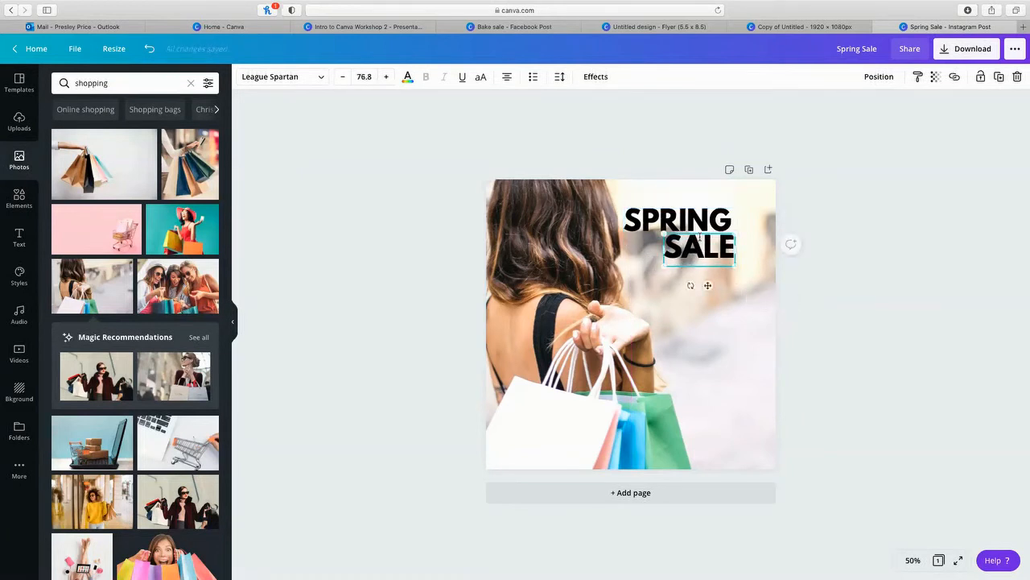
drag(690, 245, 626, 282)
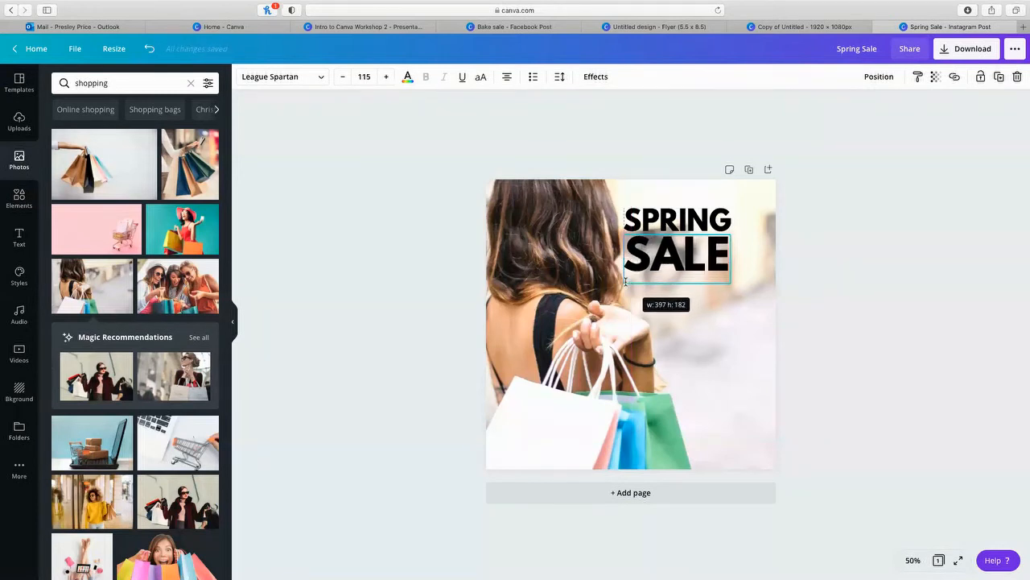
drag(638, 274, 640, 276)
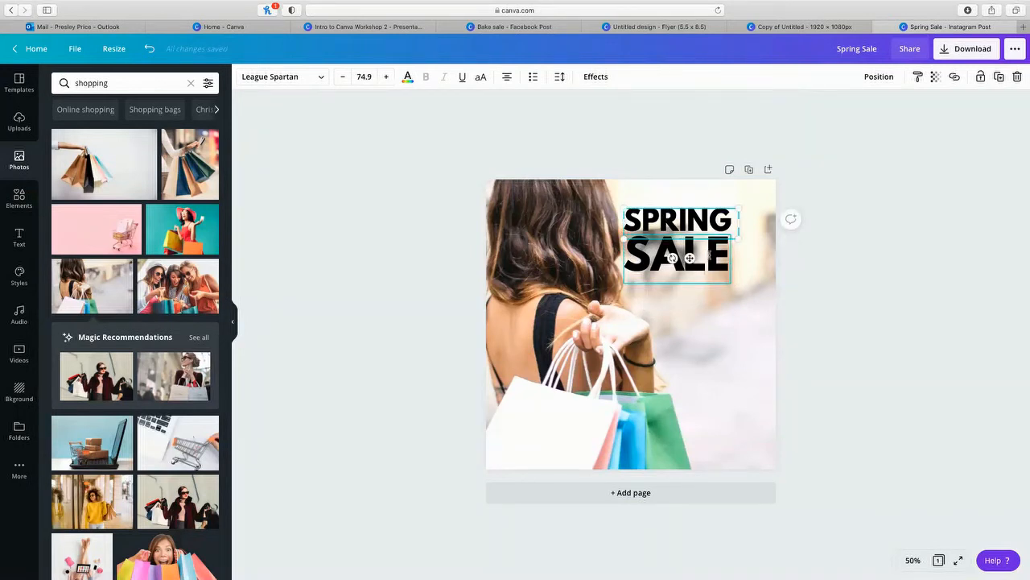
Step: Enlarge SPRING and SALE together to nearly reach the page's right edge, at sizes 97.2 and 149
shift+click(709, 256)
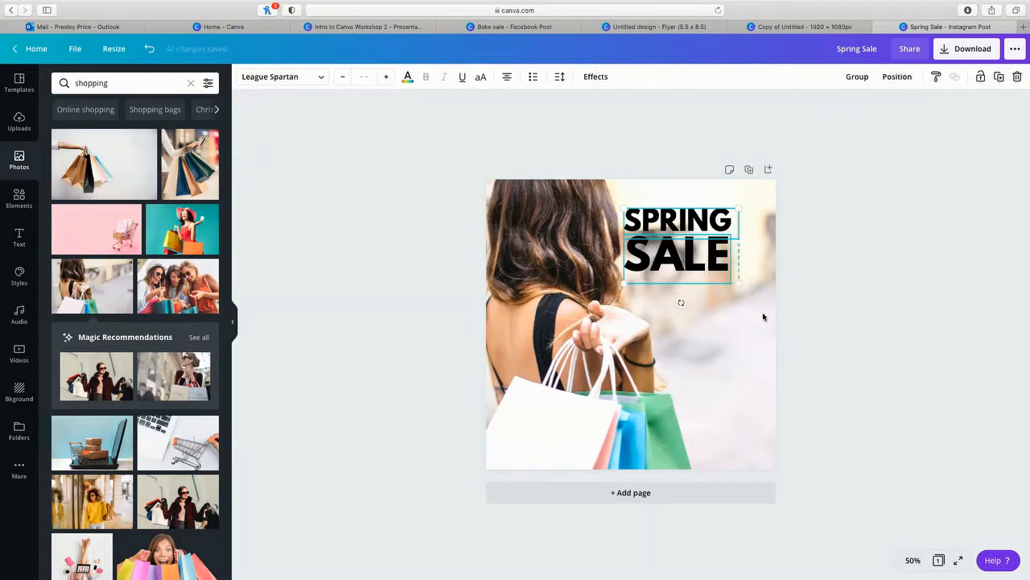
drag(738, 285, 768, 323)
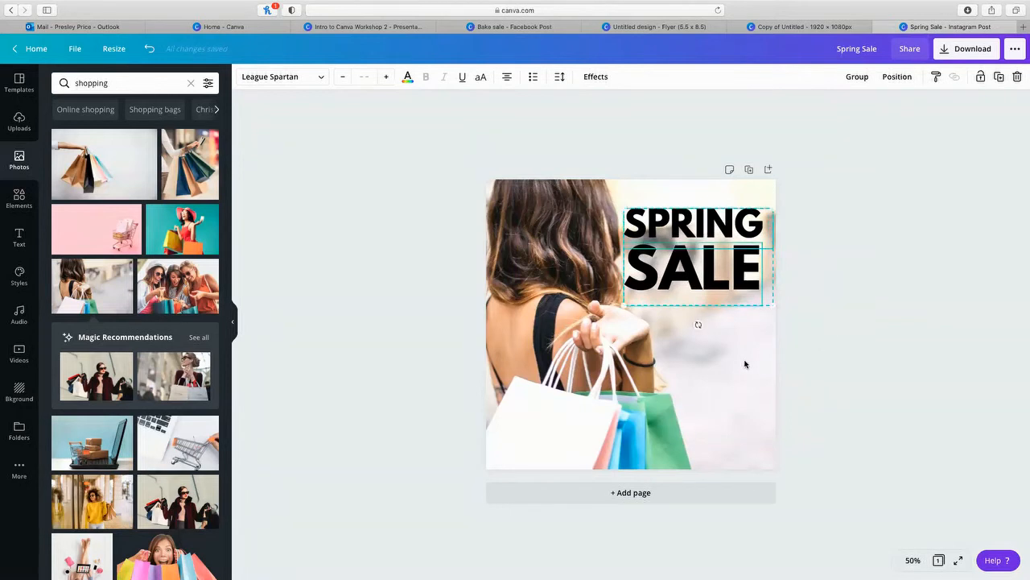
click(742, 344)
Step: Move SPRING below SALE while trying the Hollow and Curve effects on it, including curve 48, and reset its effect to None
click(718, 230)
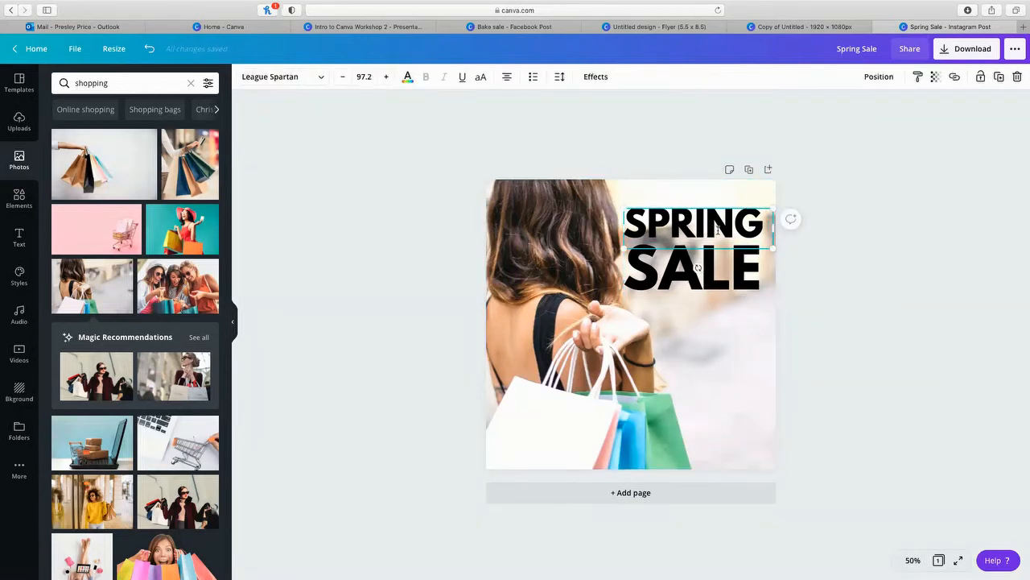
click(596, 77)
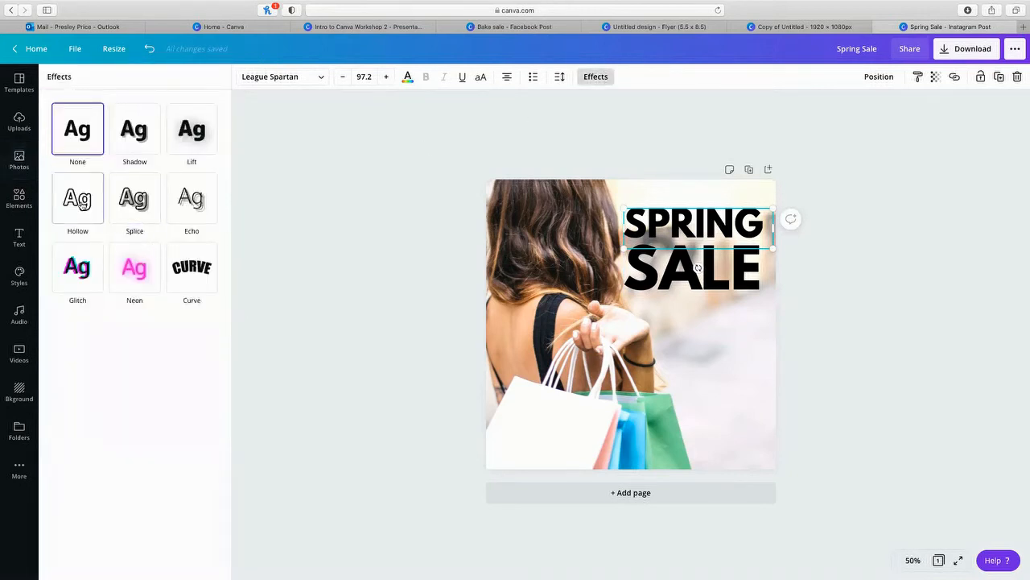
click(82, 205)
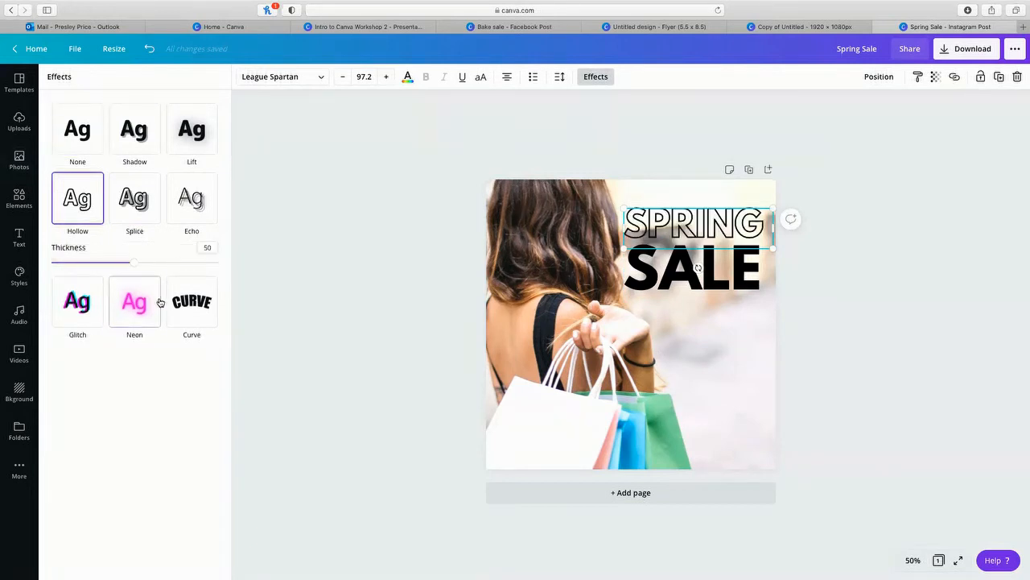
click(192, 301)
drag(690, 235, 659, 338)
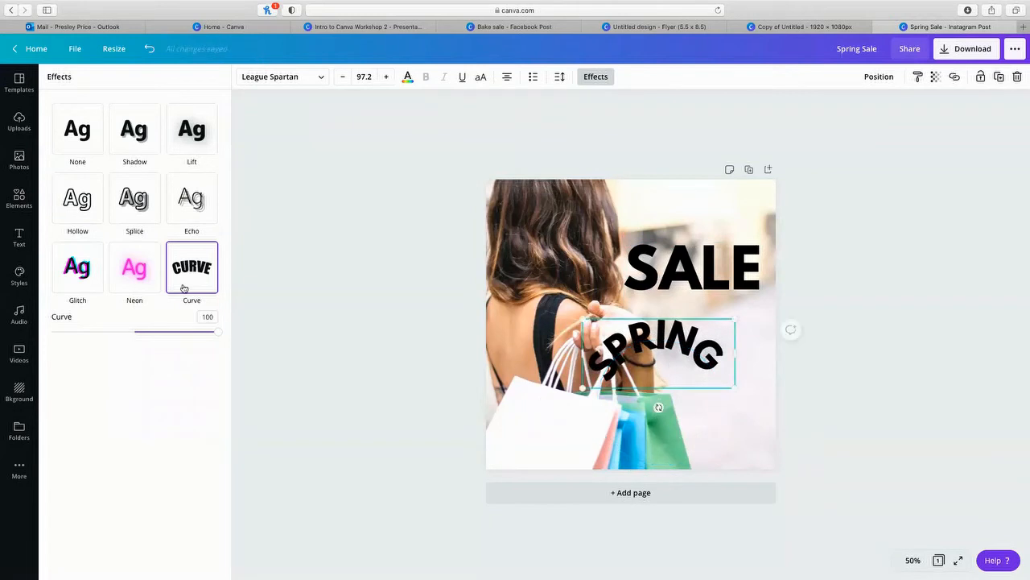
drag(220, 335, 176, 336)
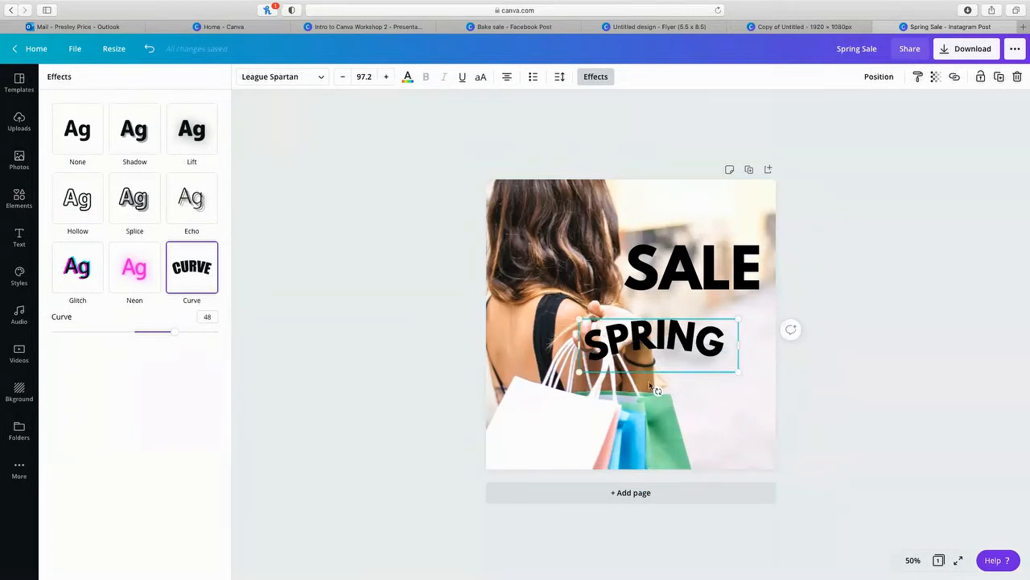
click(84, 207)
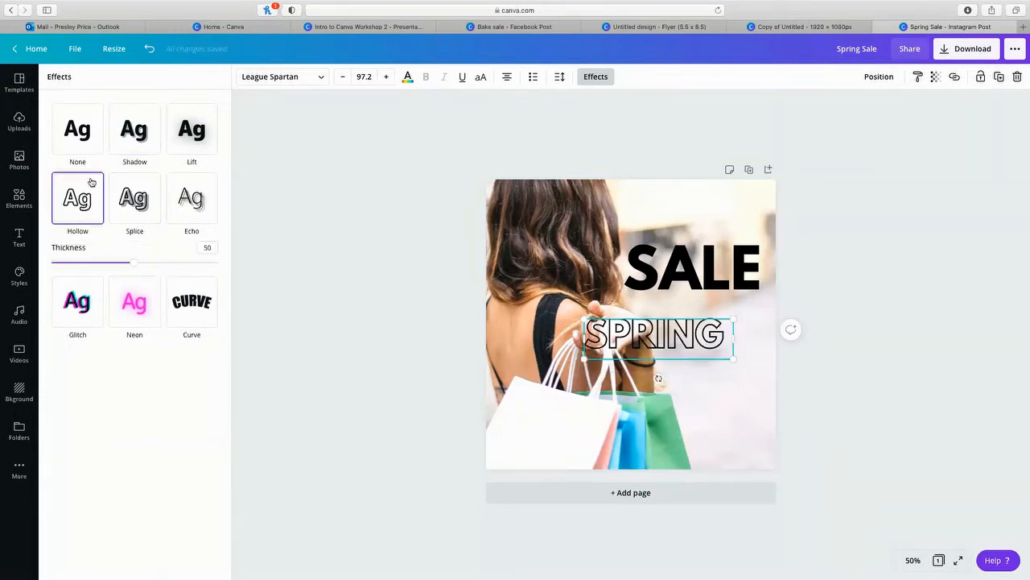
click(80, 129)
click(729, 282)
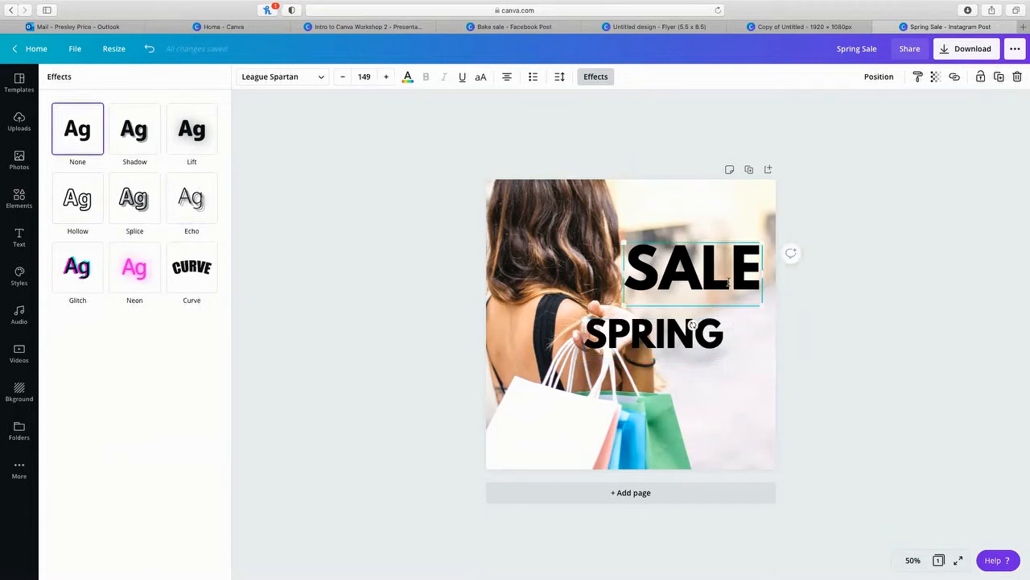
Step: Apply the Hollow effect to SALE and move SPRING directly above it, aligned with its left edge
click(78, 197)
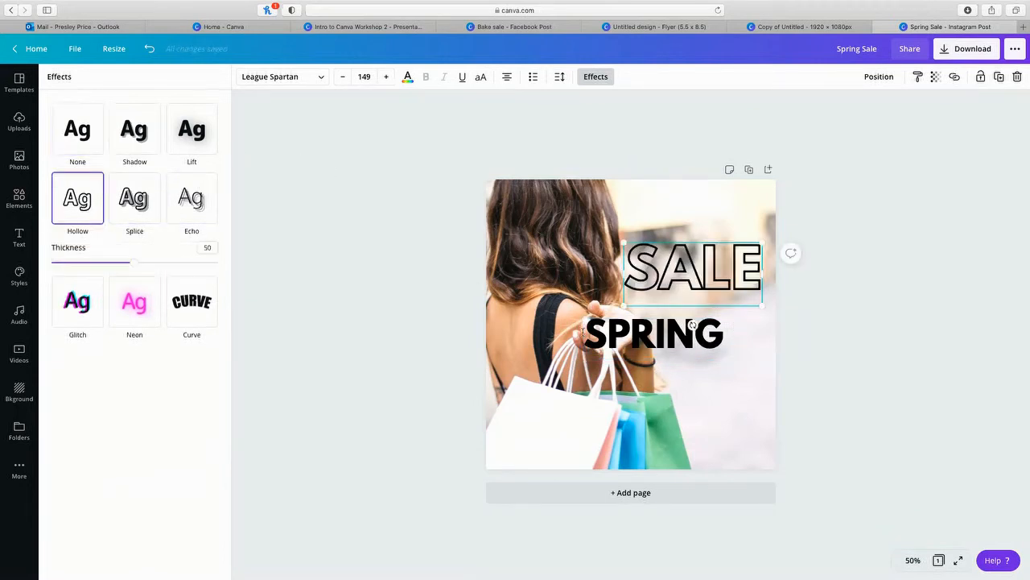
click(595, 321)
drag(613, 264, 643, 229)
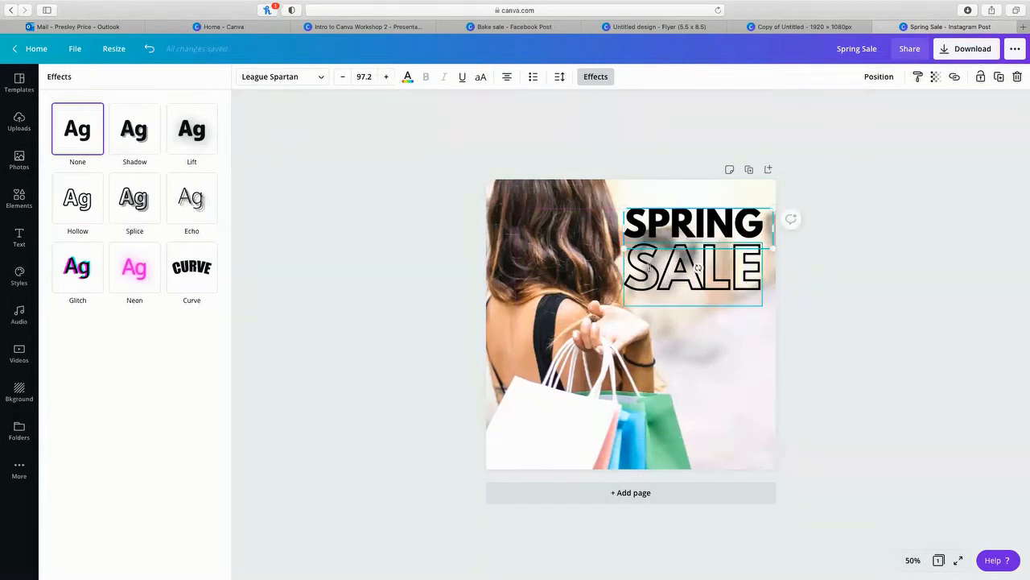
Step: Recolour SPRING and SALE together in the default coral red #FF5757 and browse the other colour palettes
shift+click(650, 267)
click(407, 76)
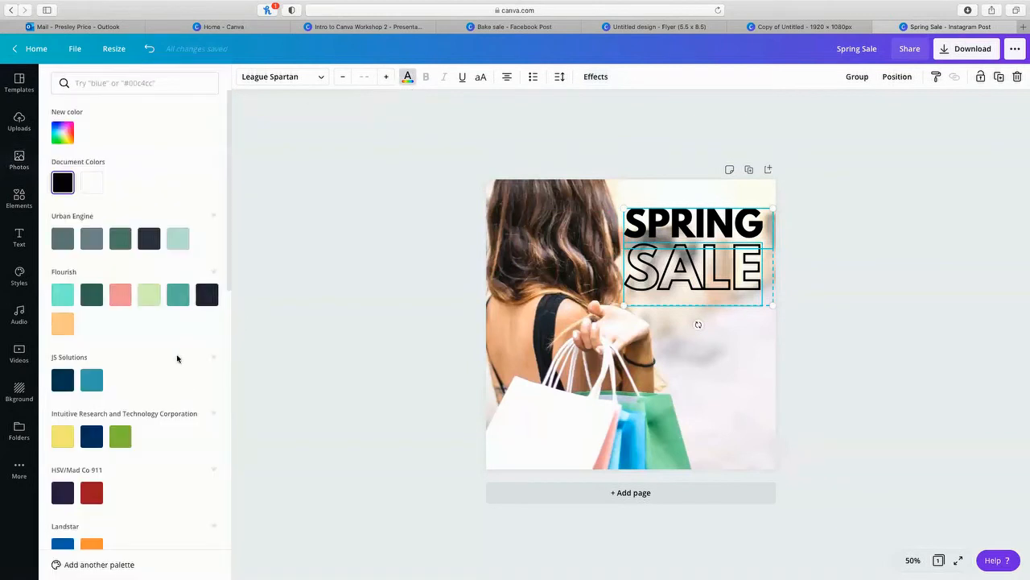
scroll(172, 315, down, 10)
scroll(173, 316, down, 1)
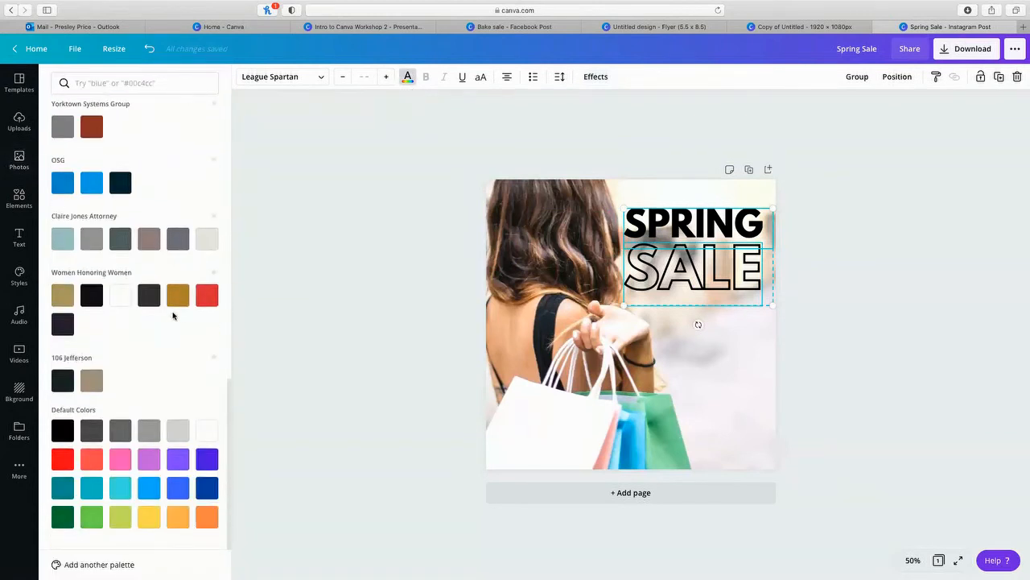
click(92, 459)
scroll(153, 390, up, 3)
scroll(152, 391, up, 10)
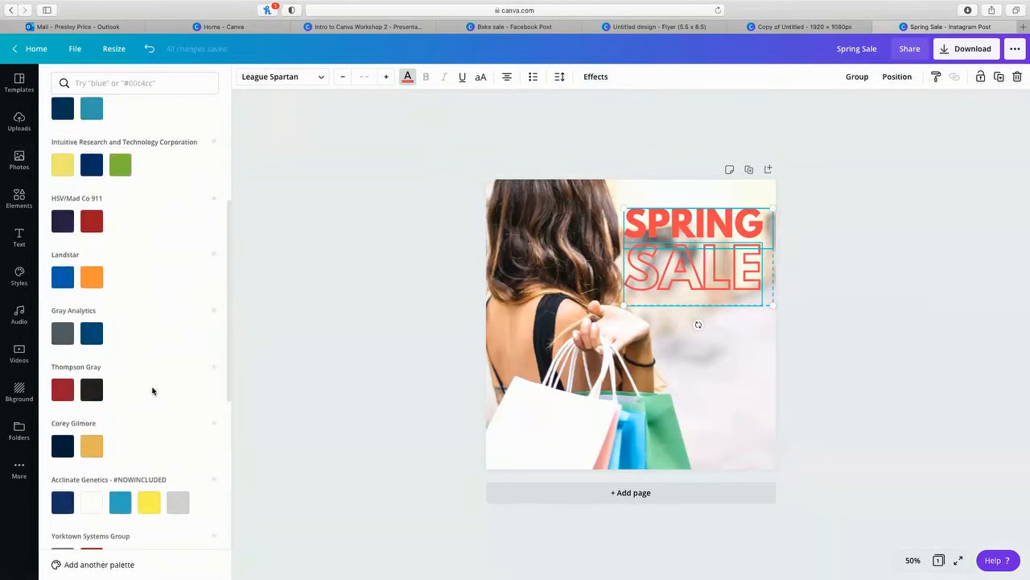
scroll(100, 346, down, 8)
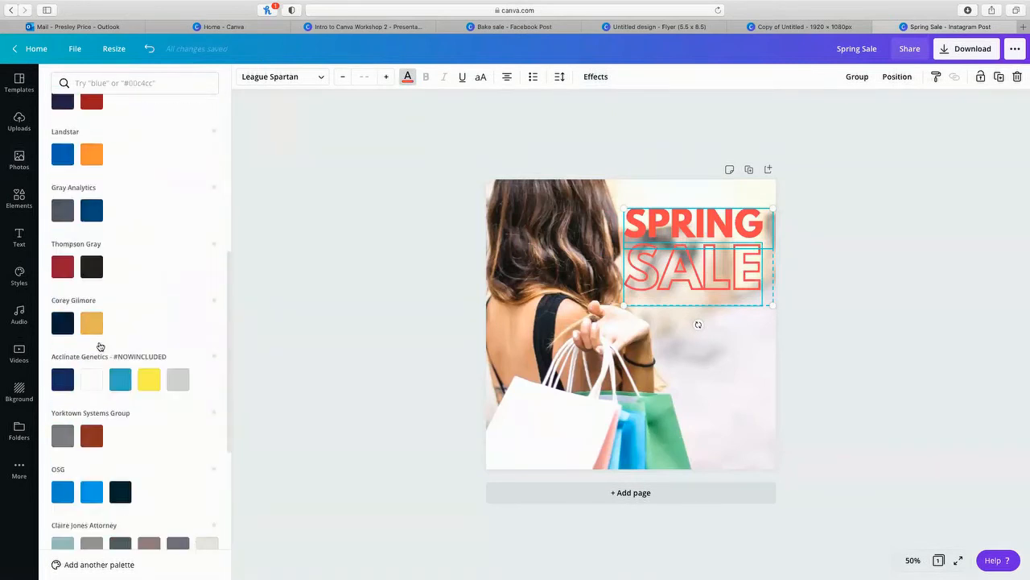
scroll(99, 346, up, 7)
scroll(100, 201, up, 2)
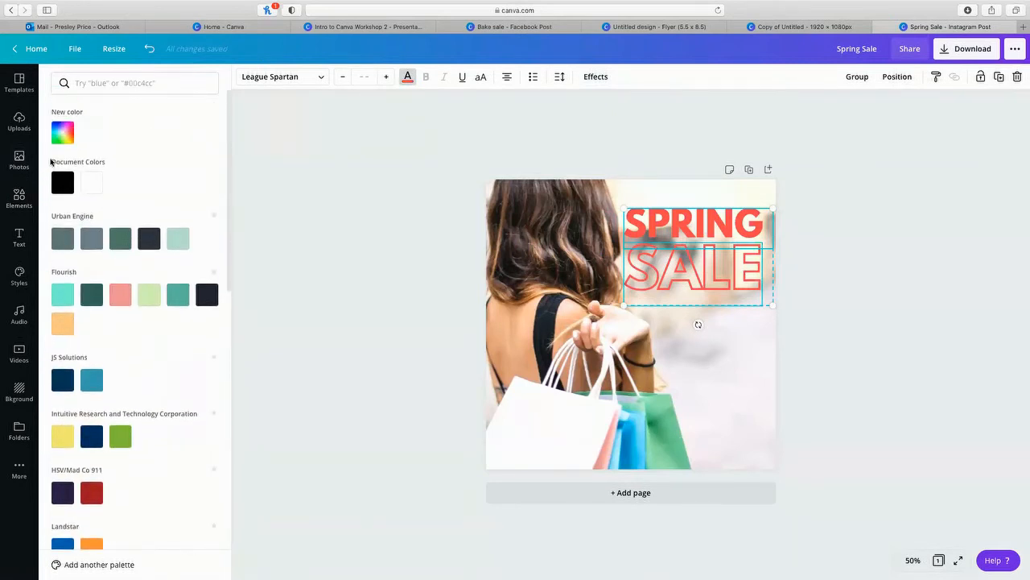
Step: Try custom colours on SPRING and SALE, first dark red #A23838 and then blue #2840A8
click(64, 134)
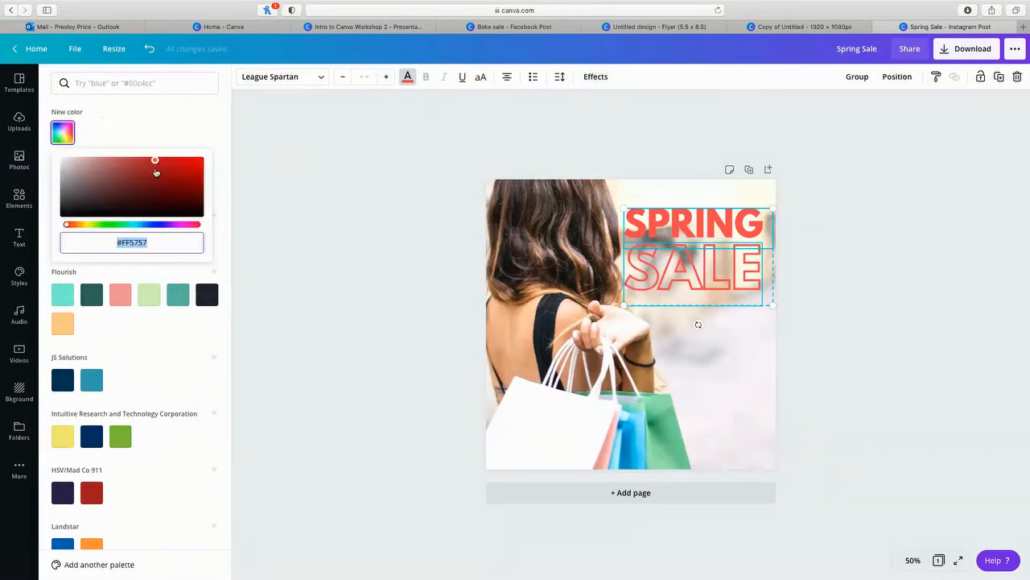
click(154, 169)
mouse_move(154, 169)
mouse_down()
mouse_move(154, 185)
mouse_move(144, 187)
mouse_move(127, 166)
mouse_move(146, 163)
mouse_move(154, 177)
mouse_up()
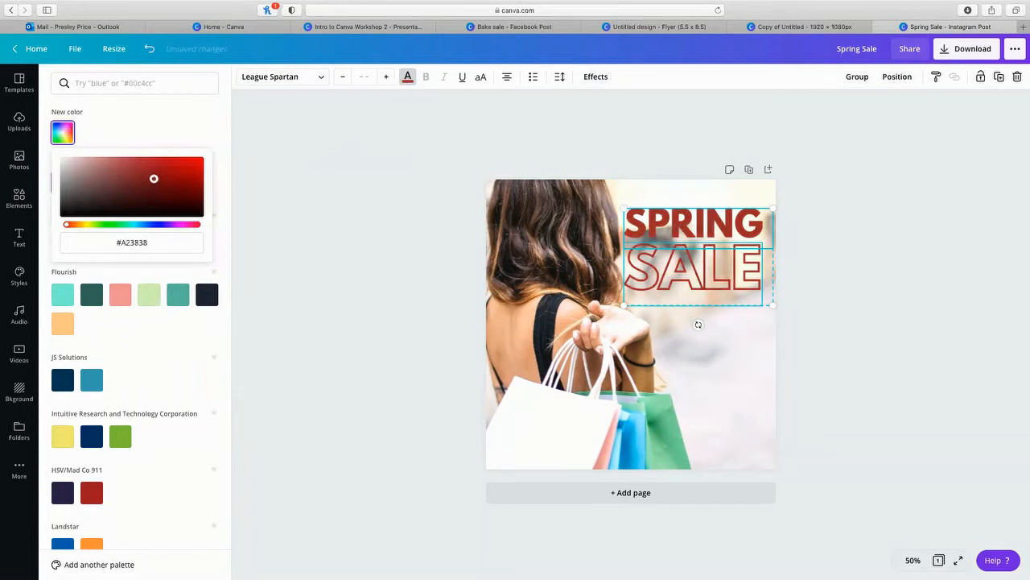
drag(67, 226, 149, 229)
drag(154, 178, 170, 176)
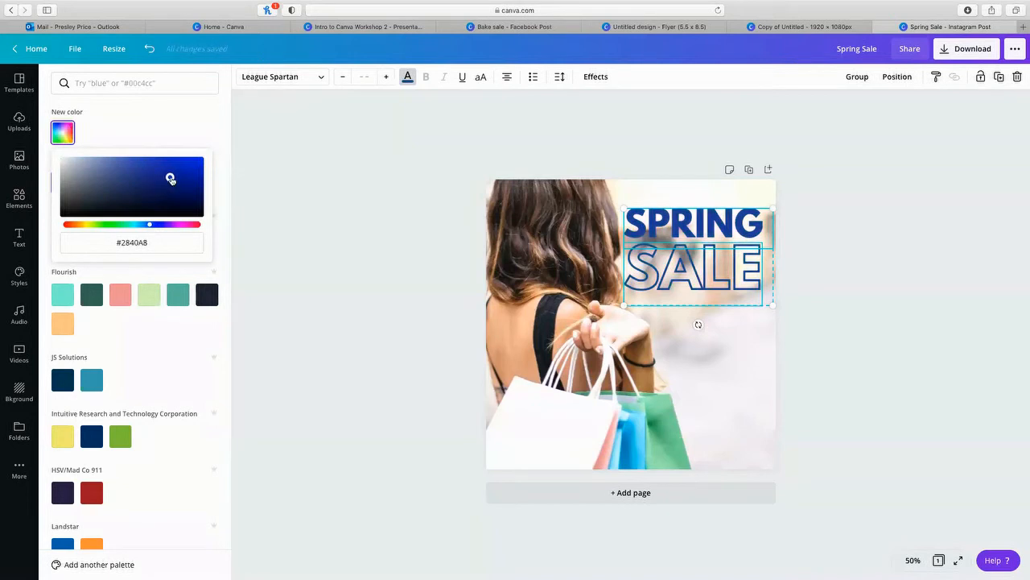
click(149, 246)
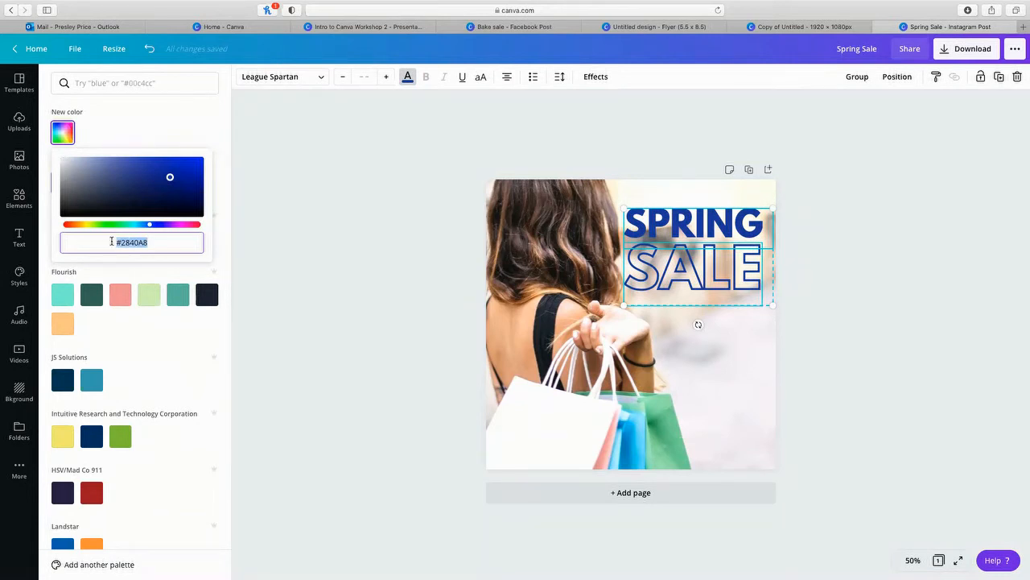
click(269, 253)
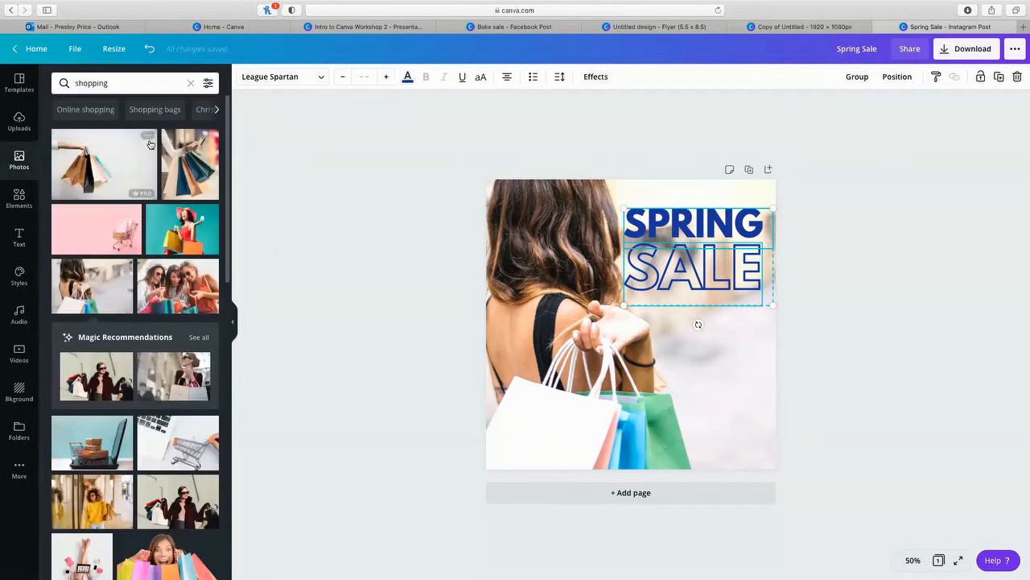
Step: Examine the document colours and saved brand palettes available for the text, and clear the selection
click(407, 76)
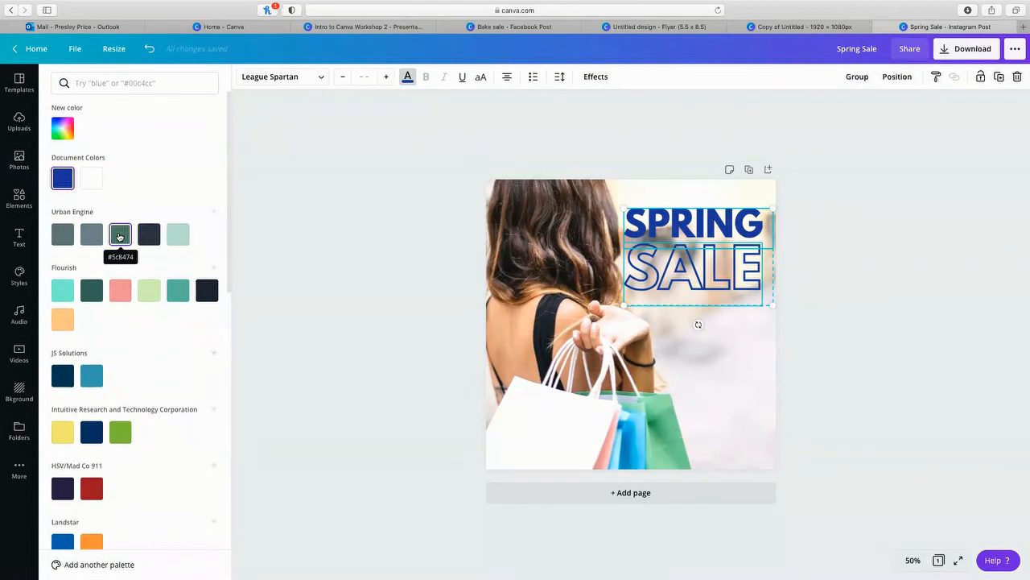
scroll(120, 238, down, 1)
scroll(120, 237, down, 5)
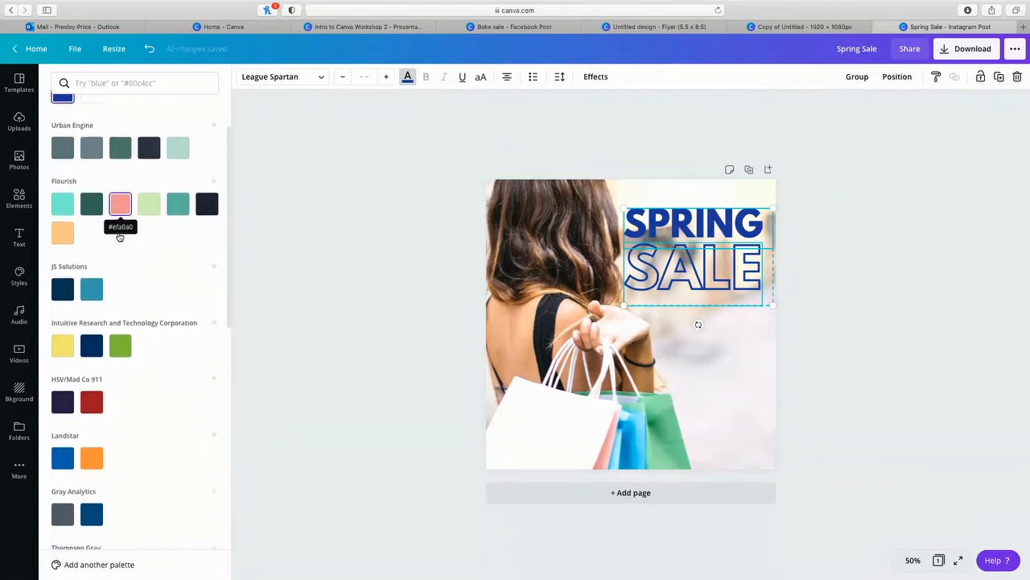
scroll(119, 236, up, 6)
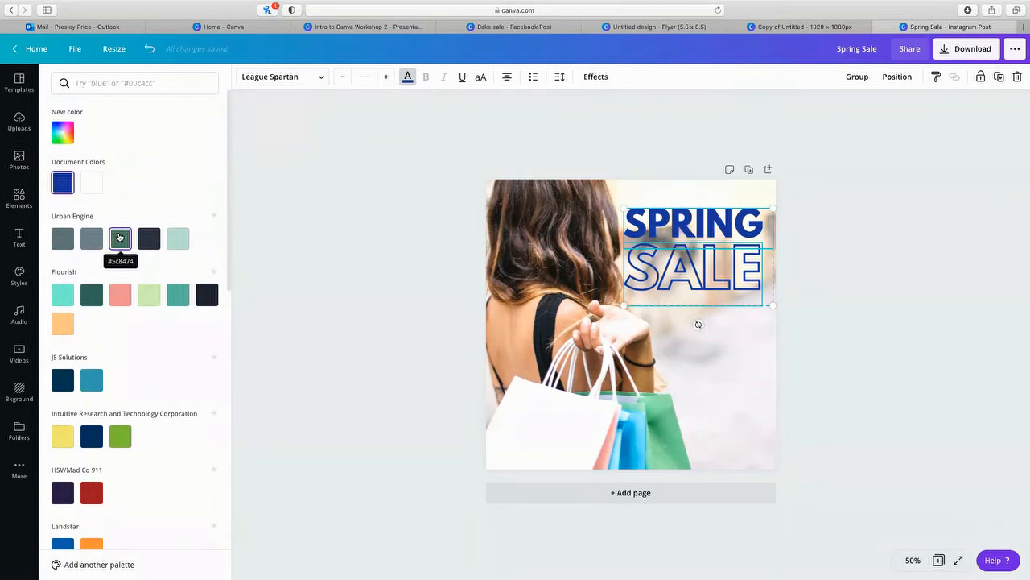
click(363, 190)
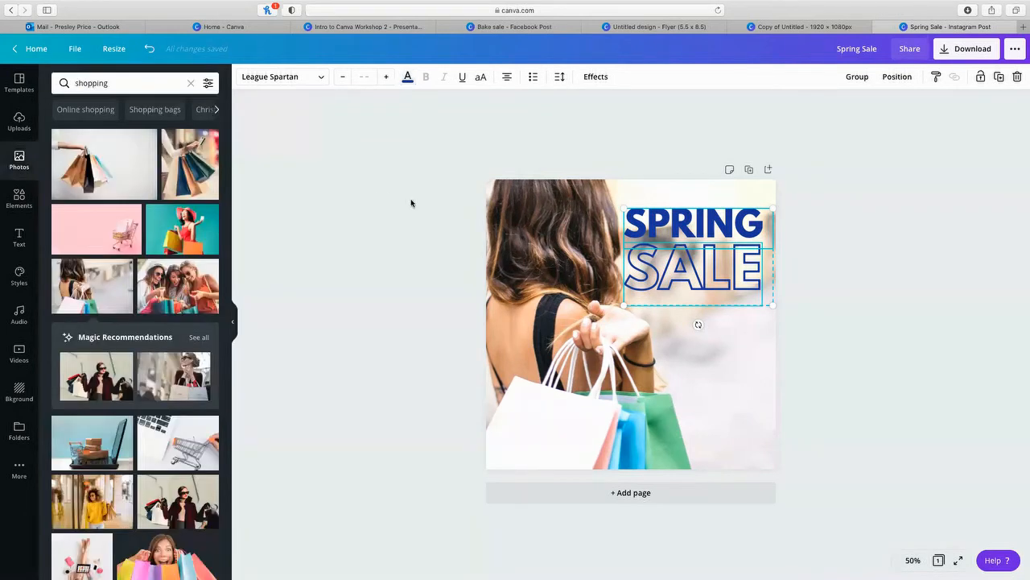
click(423, 207)
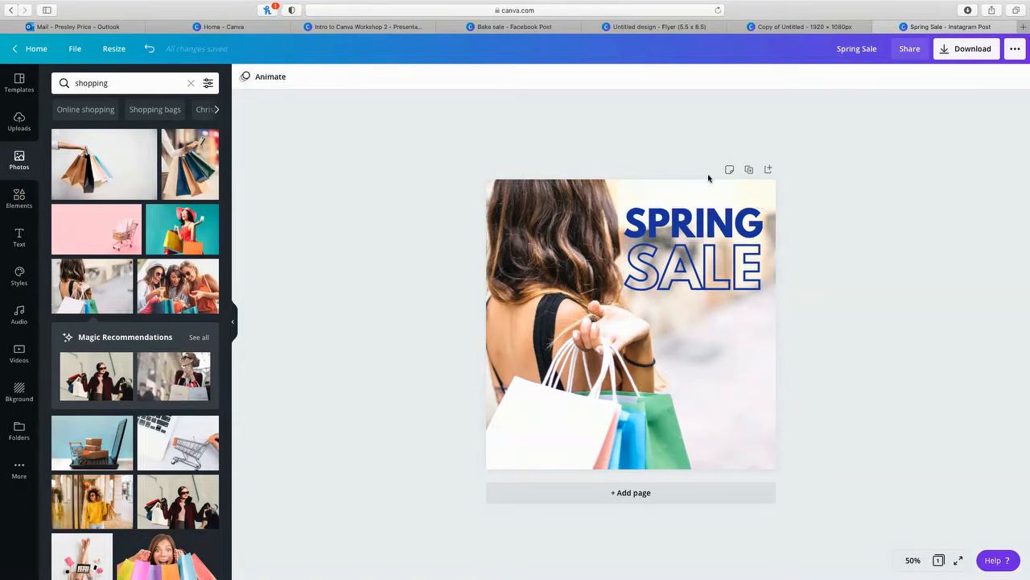
Step: Select SPRING and SALE together and recolour them in coral red from the default colours
click(706, 228)
shift+click(690, 278)
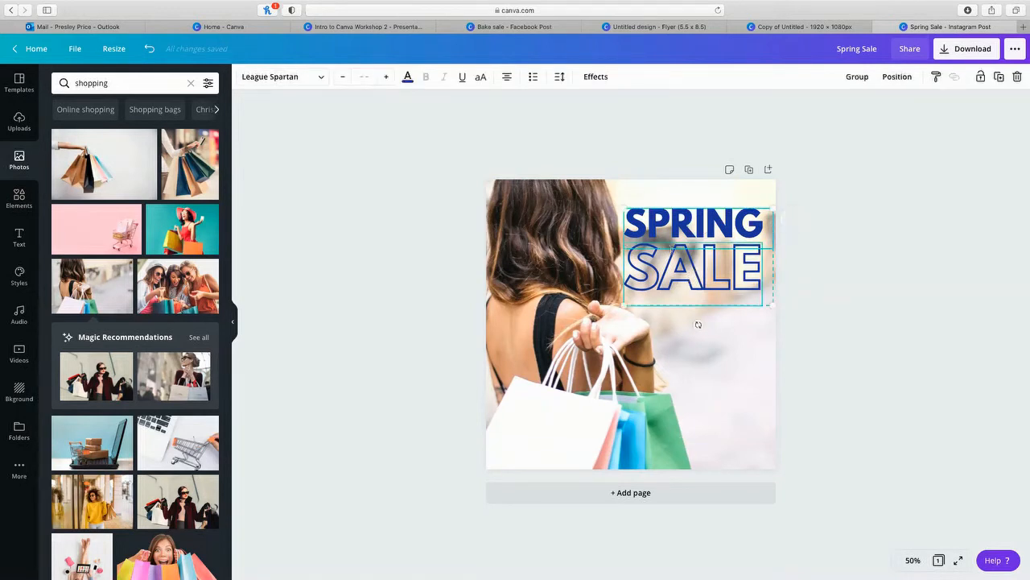
click(408, 77)
scroll(156, 338, down, 10)
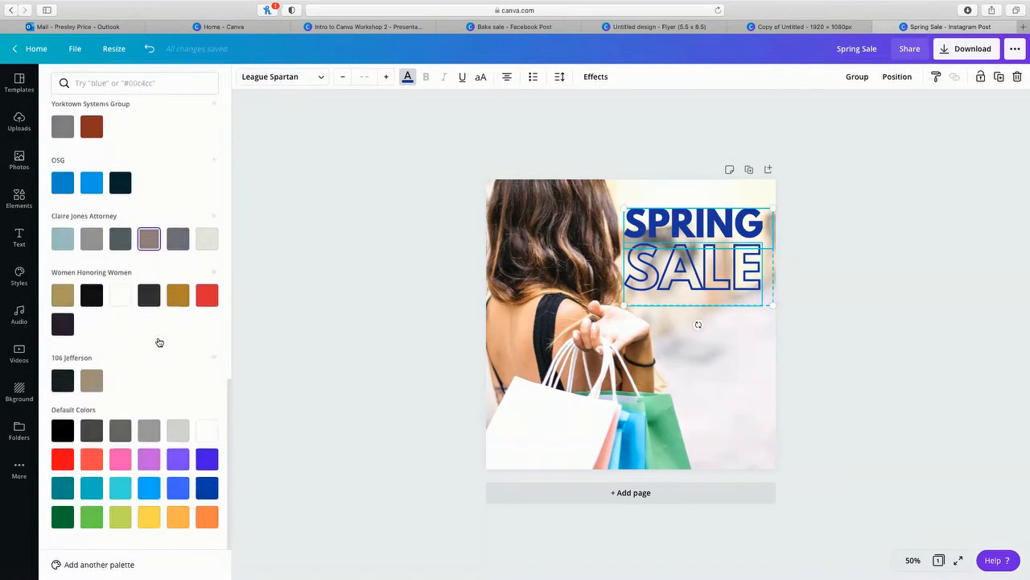
click(92, 459)
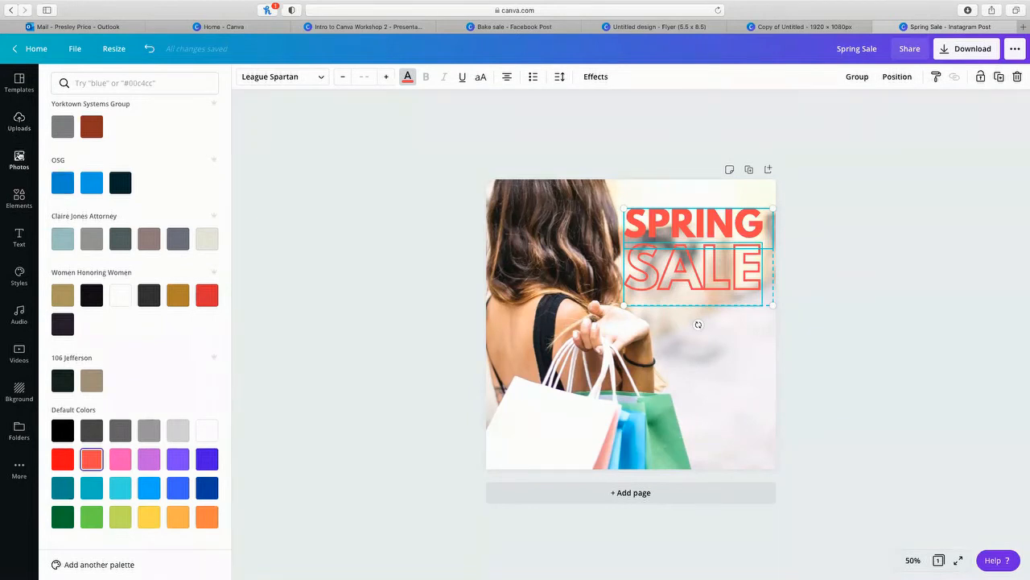
Step: Browse the shopping photos in the photo library
click(19, 157)
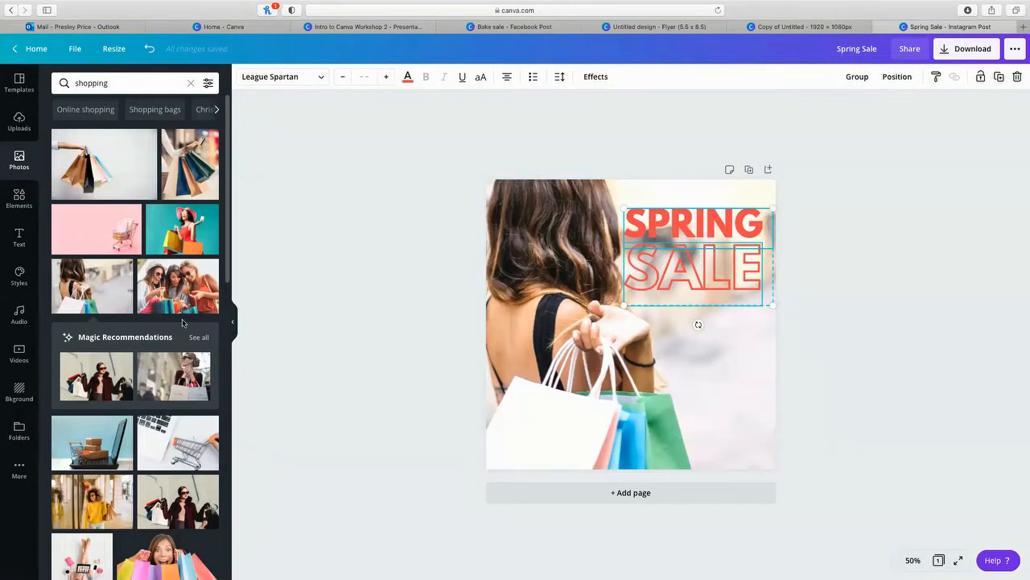
scroll(153, 314, down, 5)
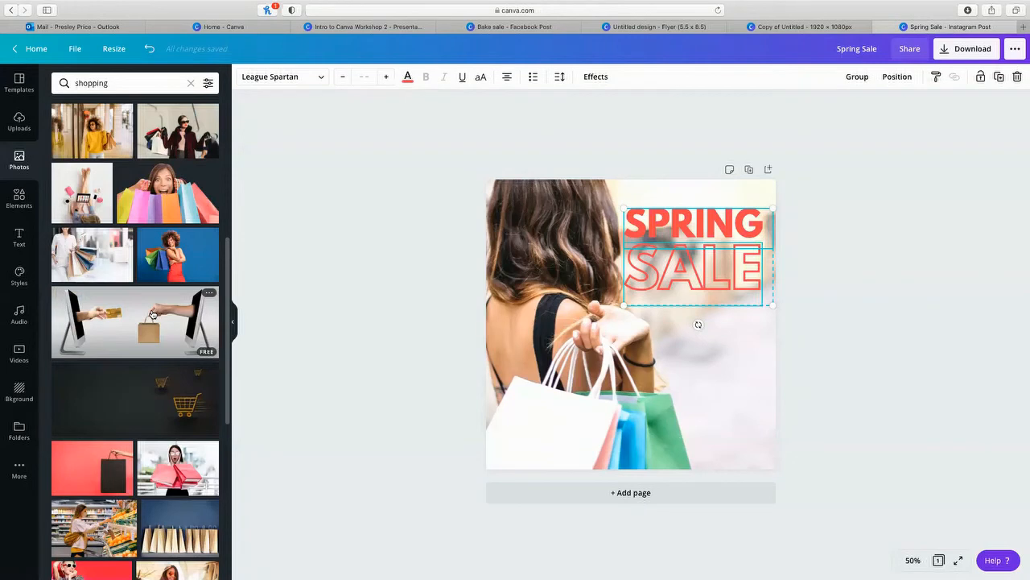
scroll(153, 314, up, 5)
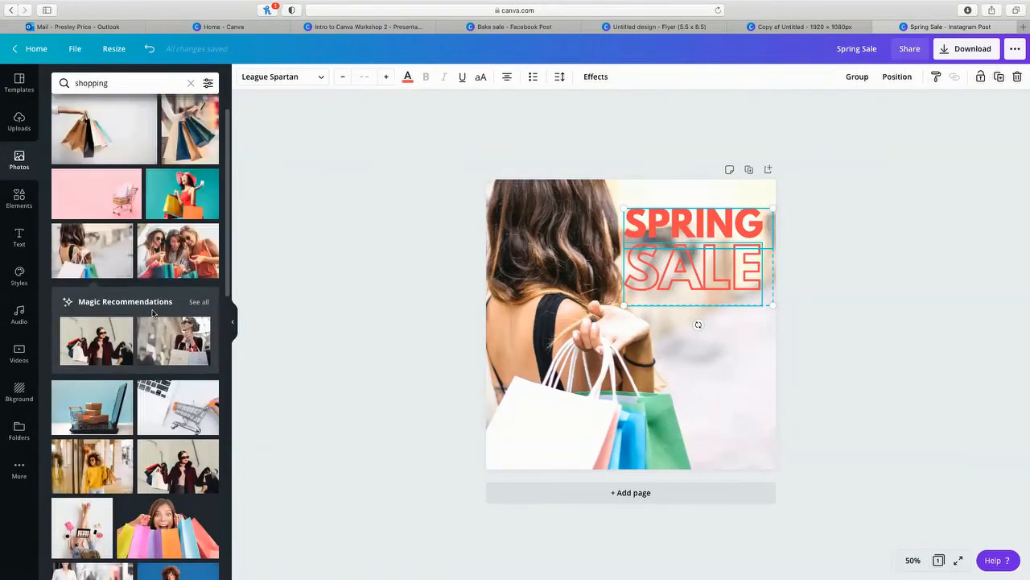
scroll(153, 313, up, 1)
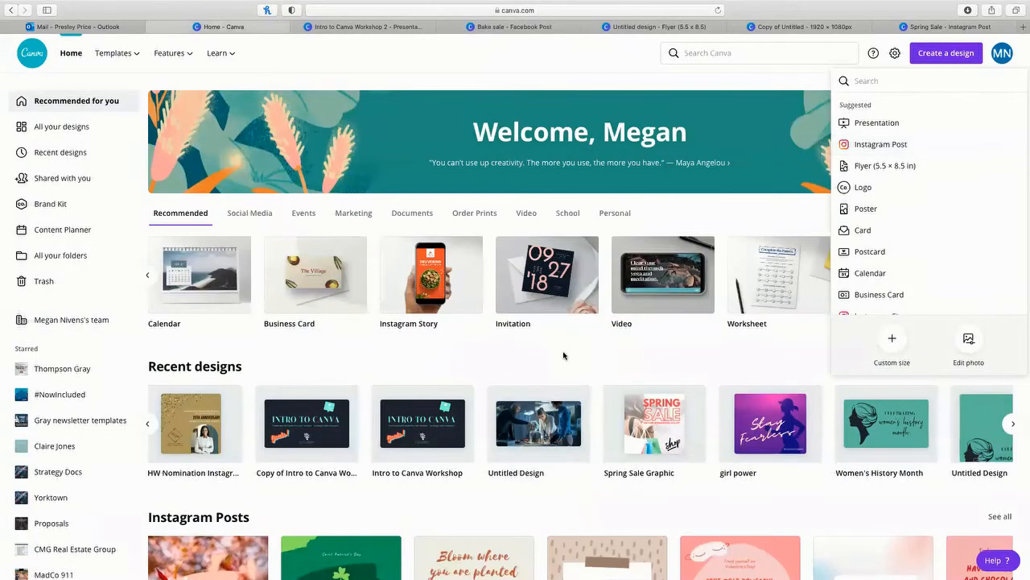
click(632, 344)
click(632, 345)
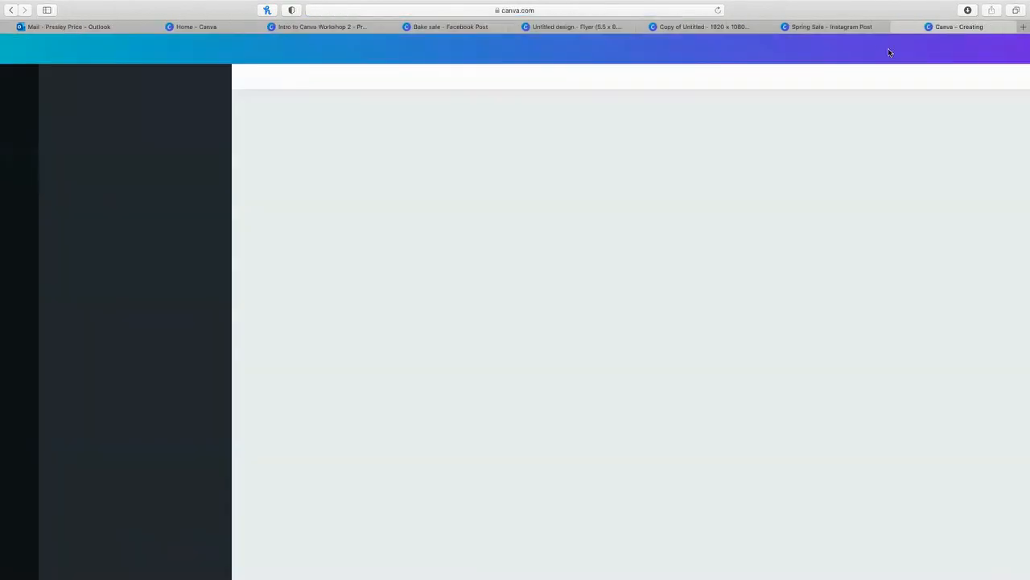
key(super+w)
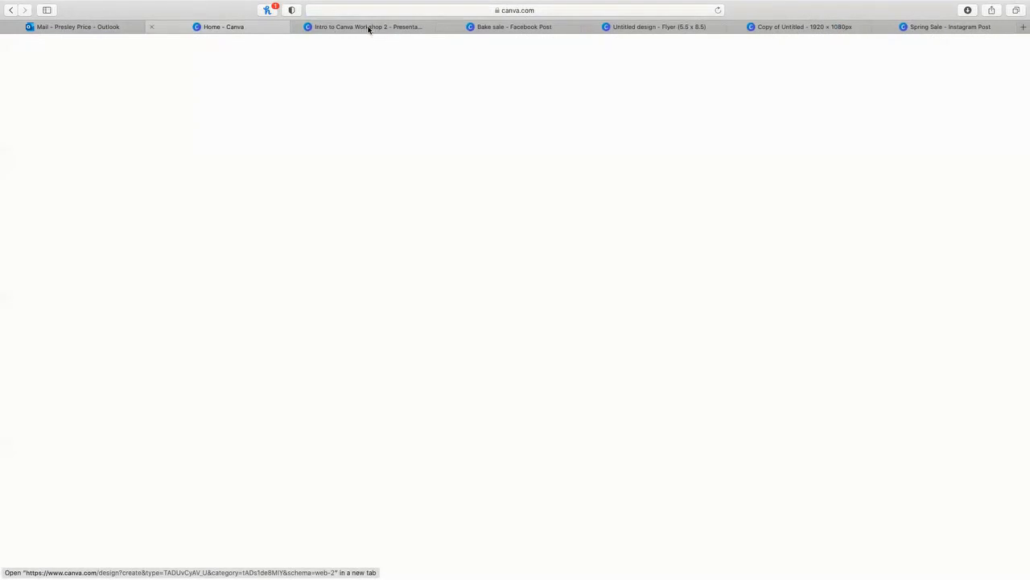
Step: Examine the home page's template categories from Instagram Posts down to Animated Social Media, and return to the Spring Sale design
scroll(482, 343, down, 5)
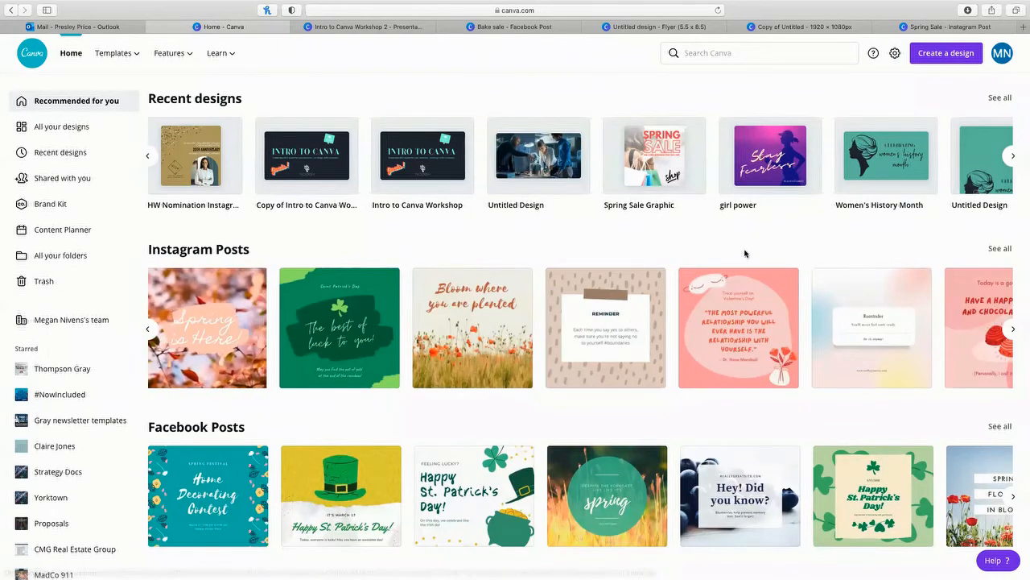
scroll(746, 254, down, 2)
scroll(745, 255, down, 3)
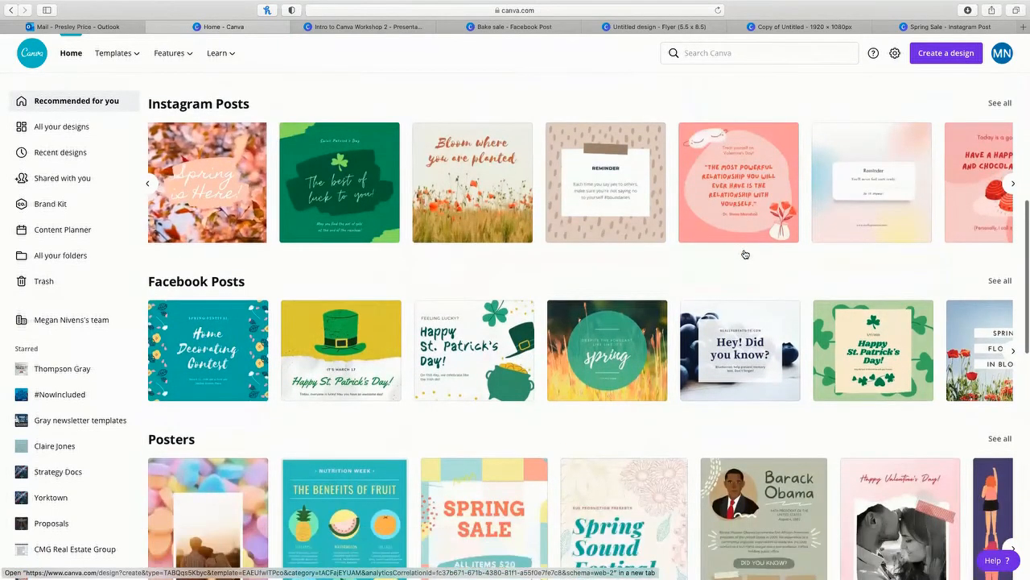
scroll(746, 254, down, 4)
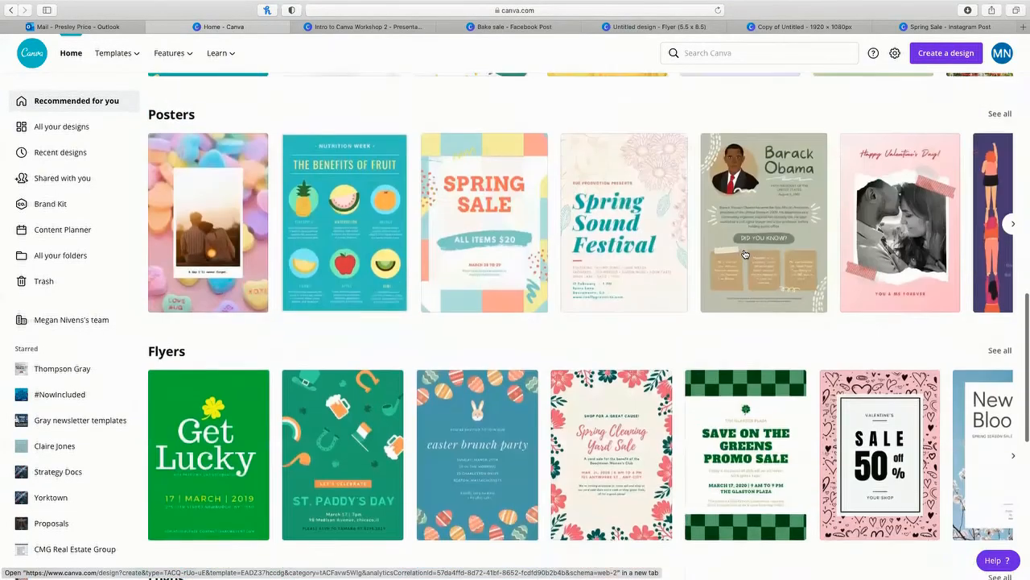
scroll(746, 254, down, 3)
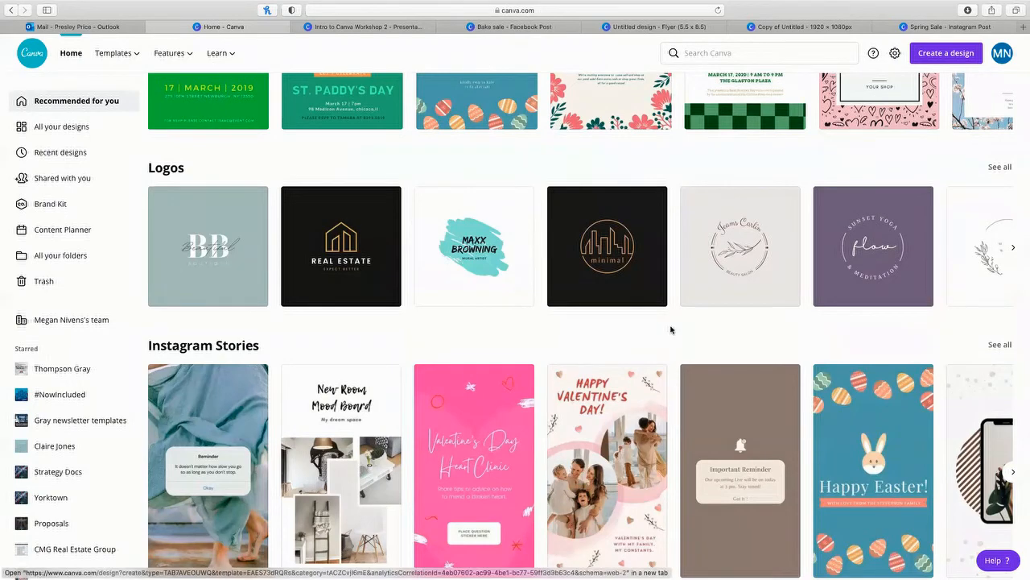
scroll(671, 329, down, 2)
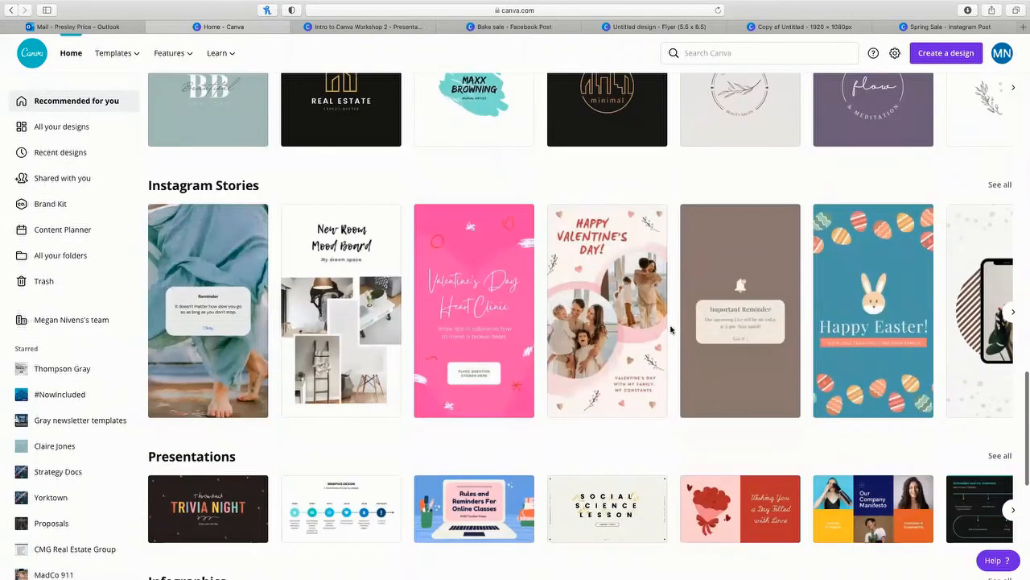
scroll(671, 329, down, 3)
scroll(671, 330, down, 1)
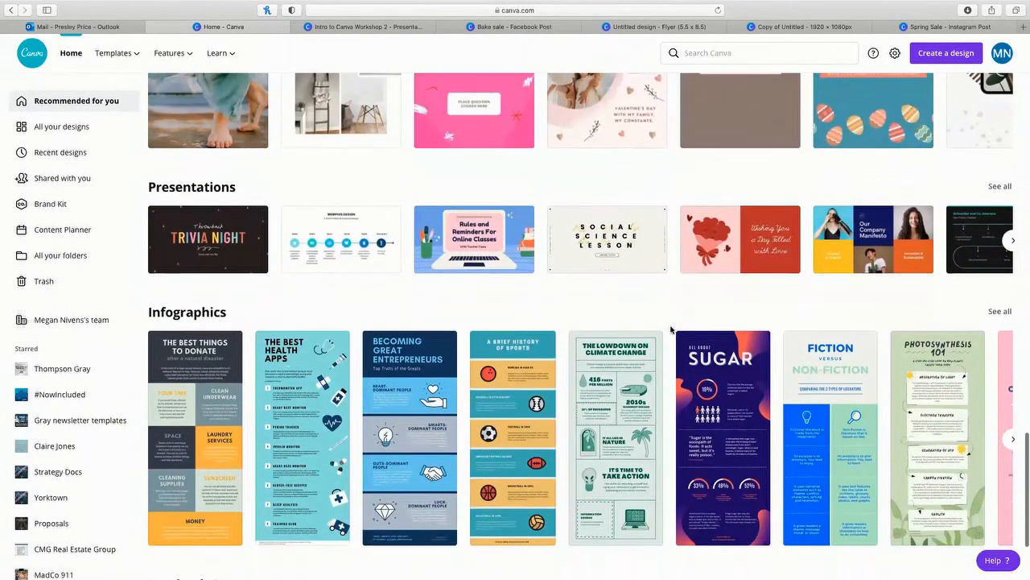
scroll(671, 330, down, 3)
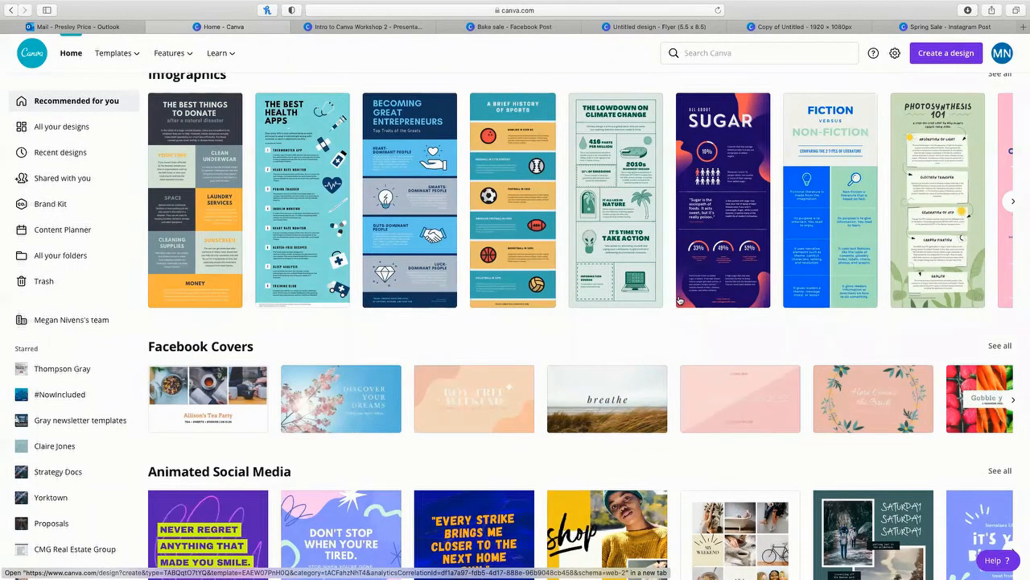
scroll(678, 300, up, 1)
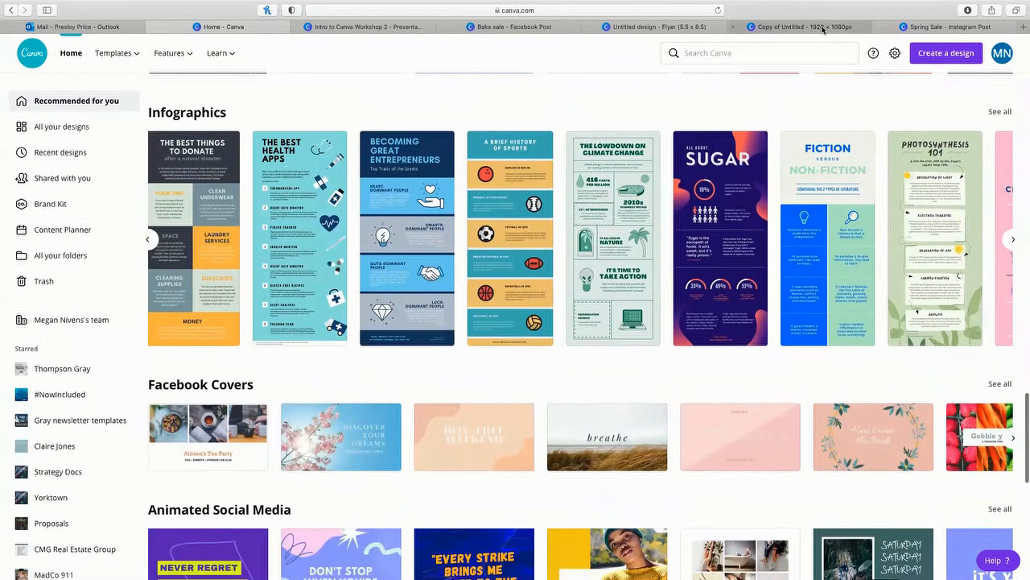
click(652, 30)
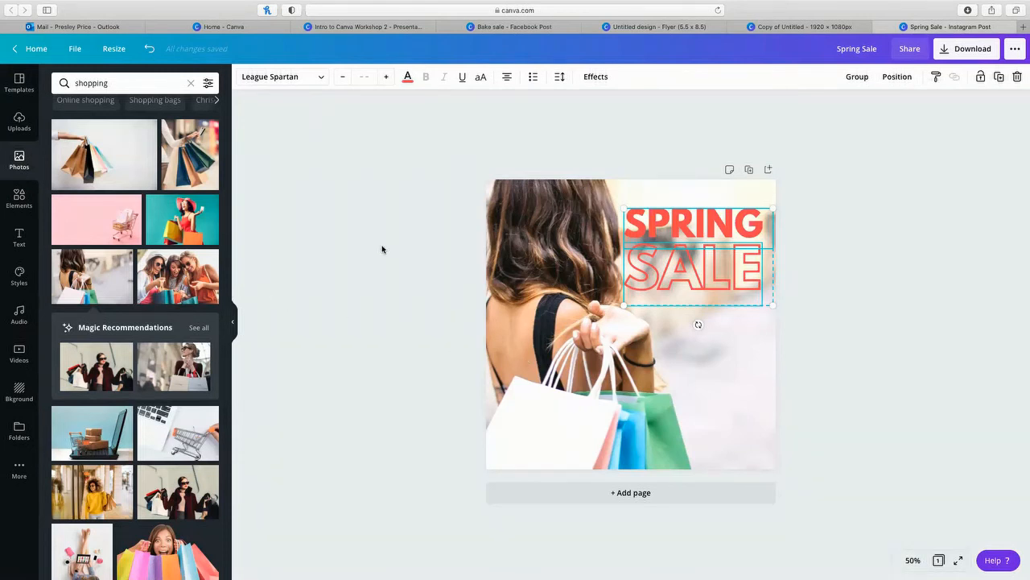
Step: Clear the text selection and search the elements with the recent query SHOPPING STICKERS
click(428, 238)
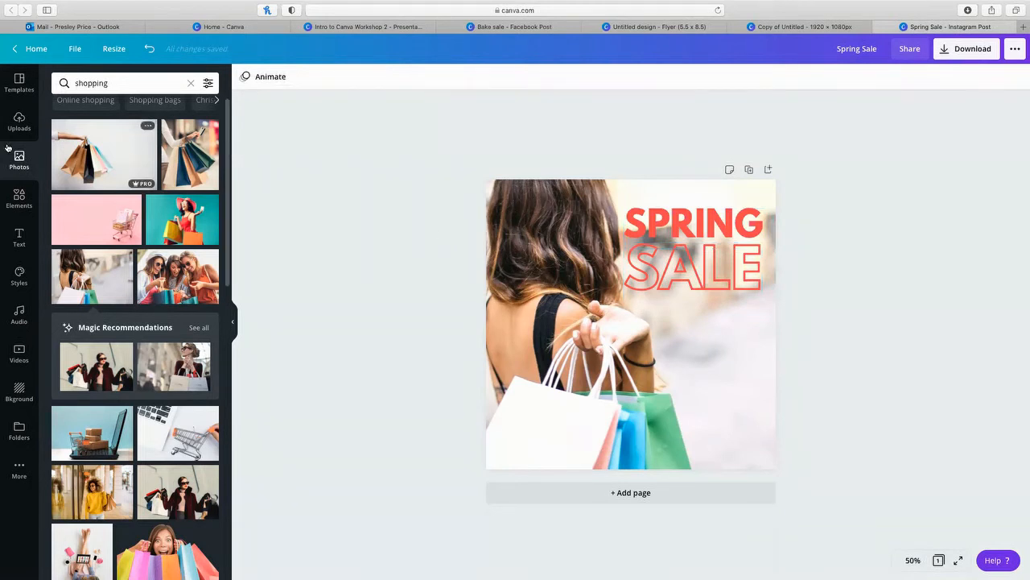
mouse_move(2, 143)
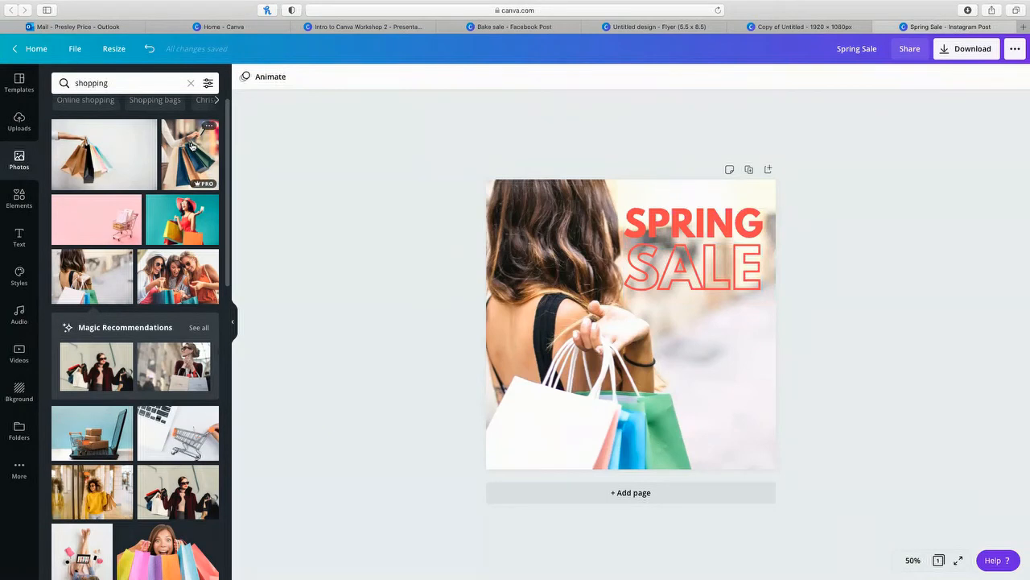
click(19, 198)
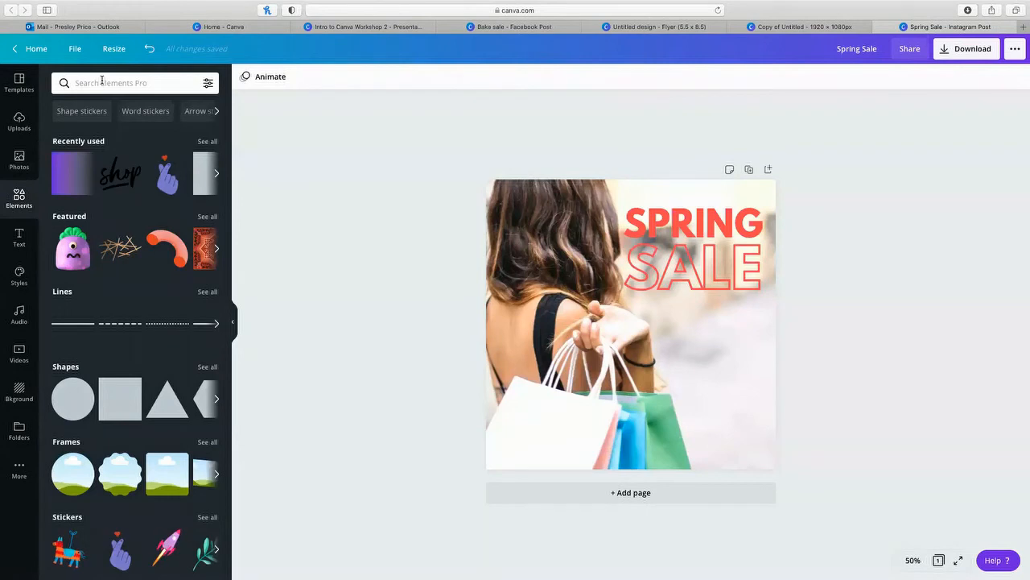
click(102, 81)
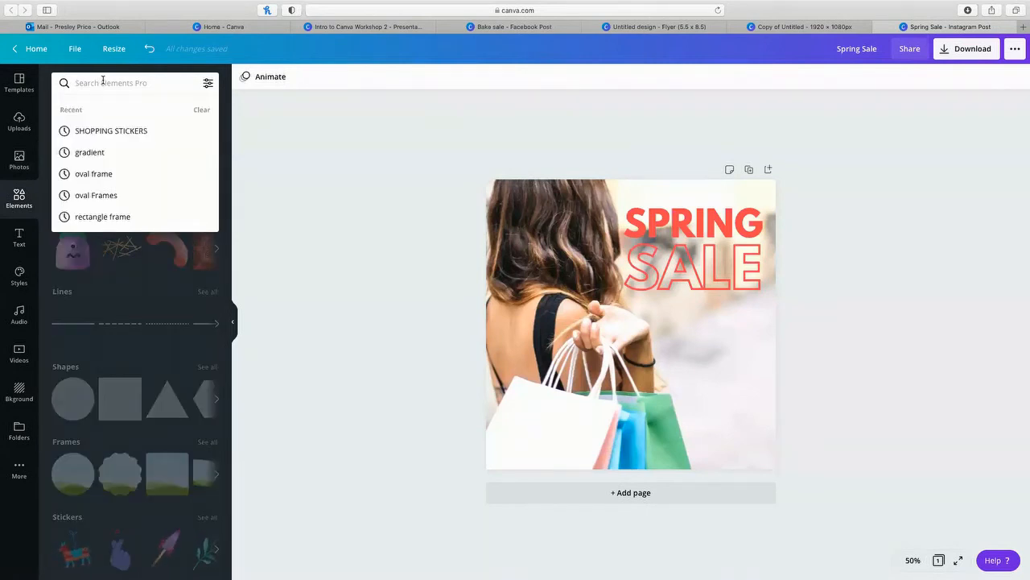
click(111, 132)
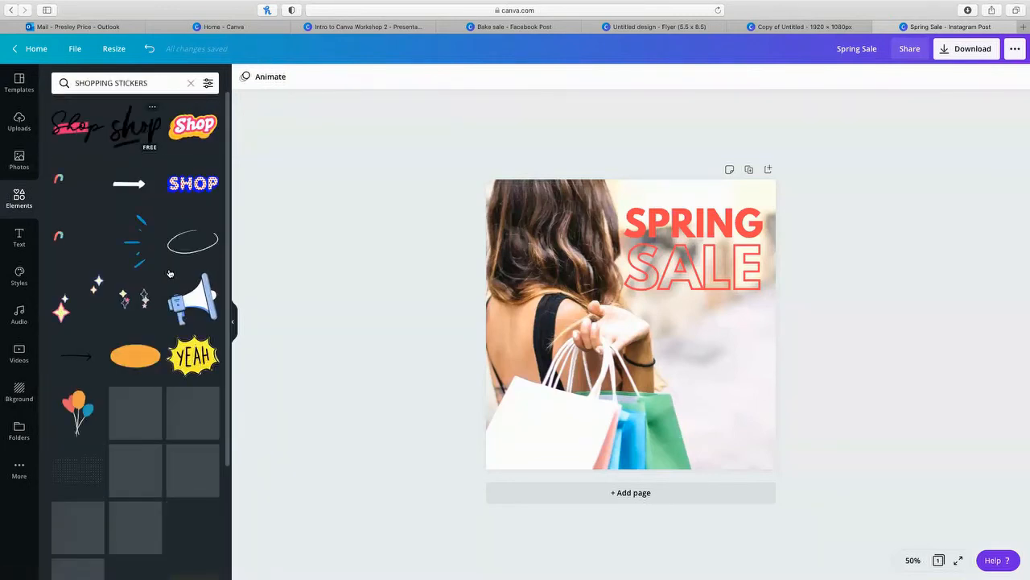
Step: Browse the shopping stickers and add the black handwritten "shop" sticker to the post
scroll(157, 234, down, 1)
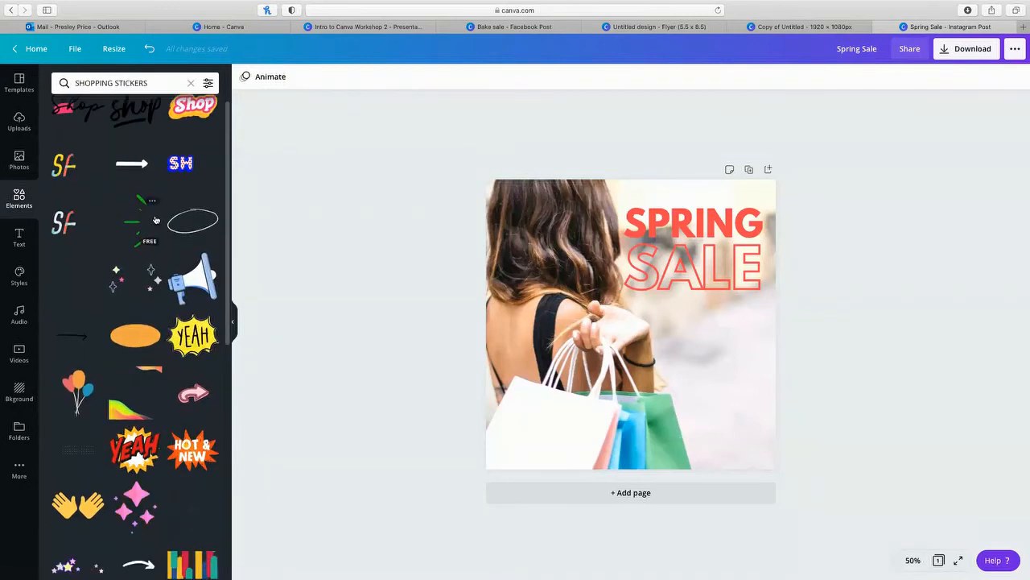
scroll(157, 220, down, 3)
scroll(156, 220, down, 6)
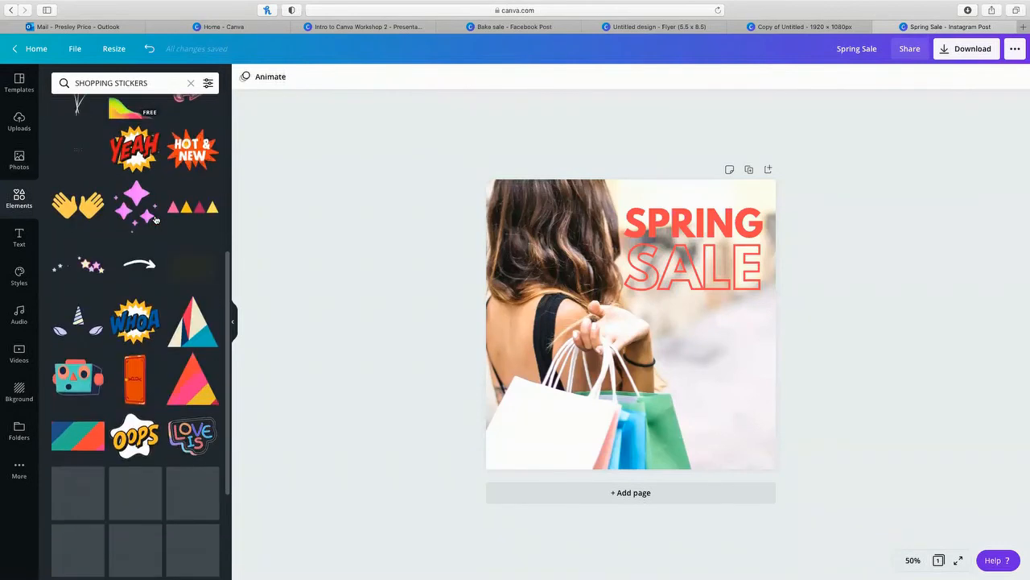
scroll(156, 220, up, 6)
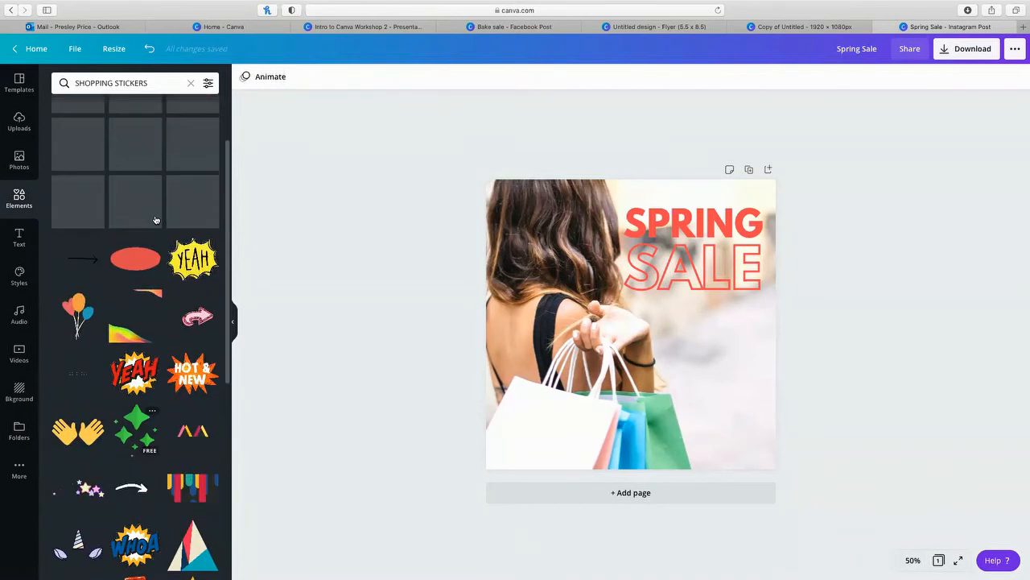
scroll(157, 220, up, 3)
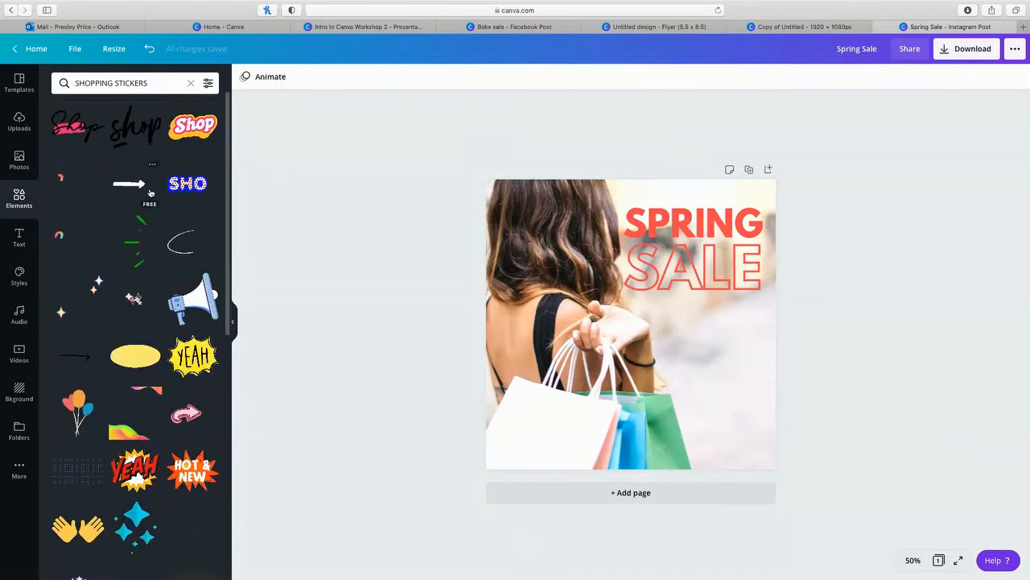
click(124, 129)
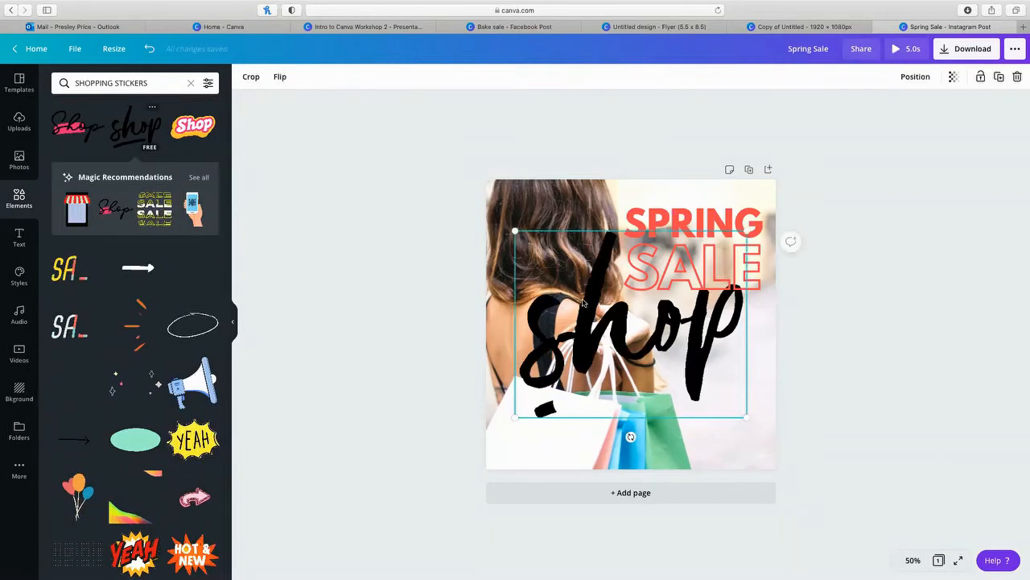
Step: Shrink the "shop" sticker, tilt it slightly counterclockwise and place it in the lower-right corner of the post
drag(747, 231, 628, 359)
drag(697, 295, 592, 357)
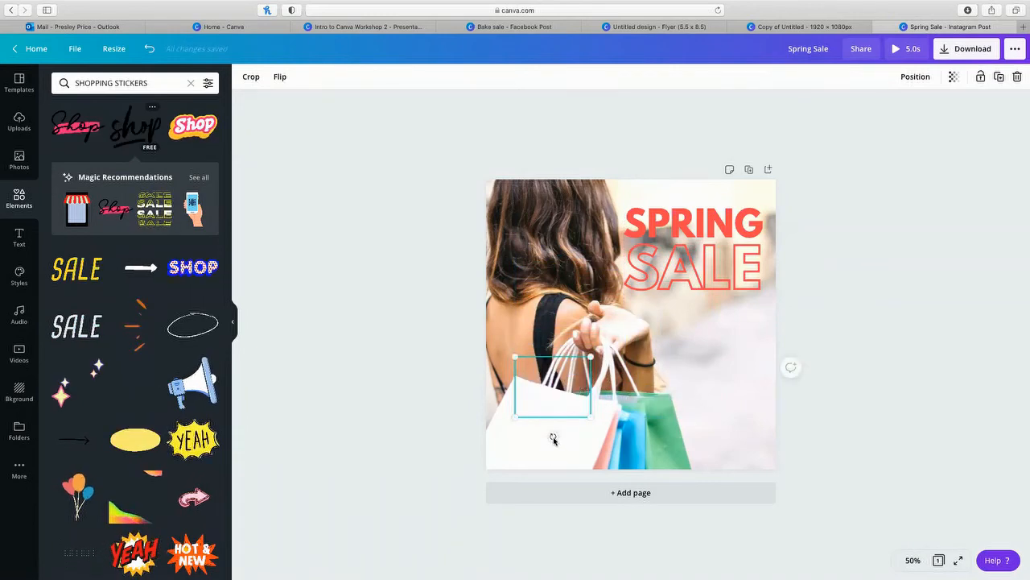
mouse_move(553, 440)
mouse_down()
mouse_move(575, 427)
mouse_move(557, 432)
mouse_up()
drag(665, 407, 722, 419)
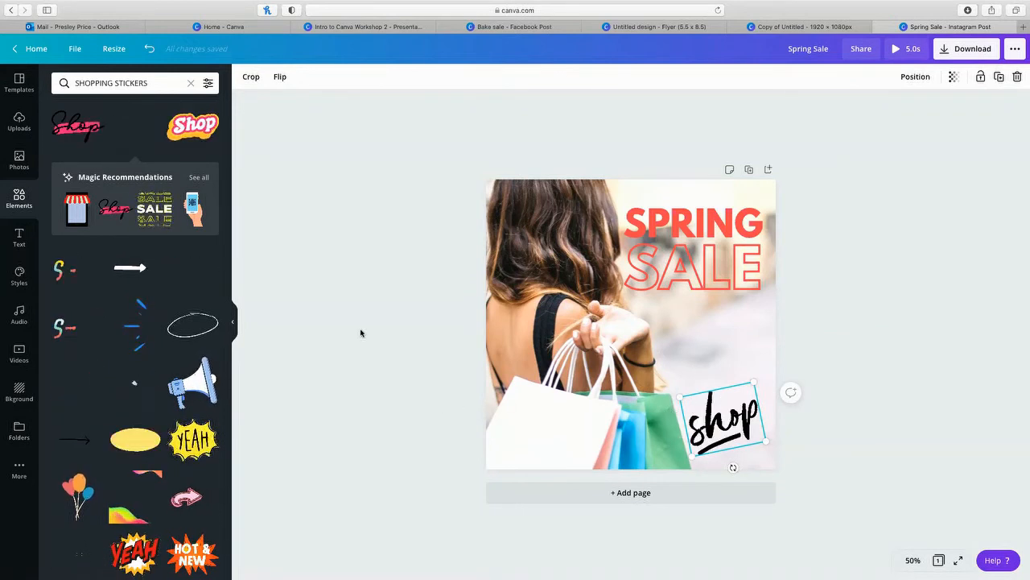
Step: Add the coral cloud graphic from the Design for a Cause elements and place it over the shopping bag handles
click(191, 83)
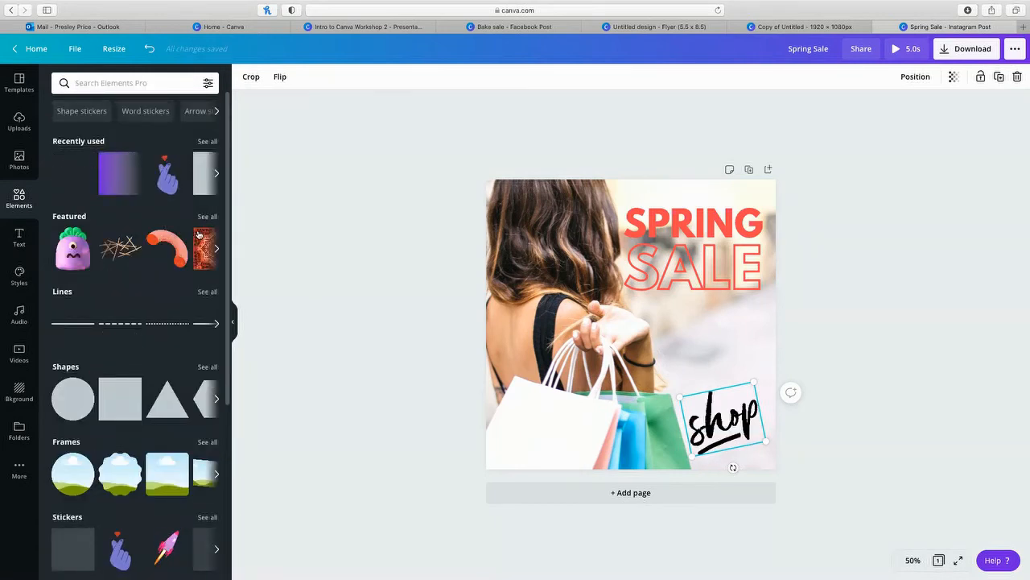
scroll(165, 371, down, 5)
scroll(165, 372, down, 2)
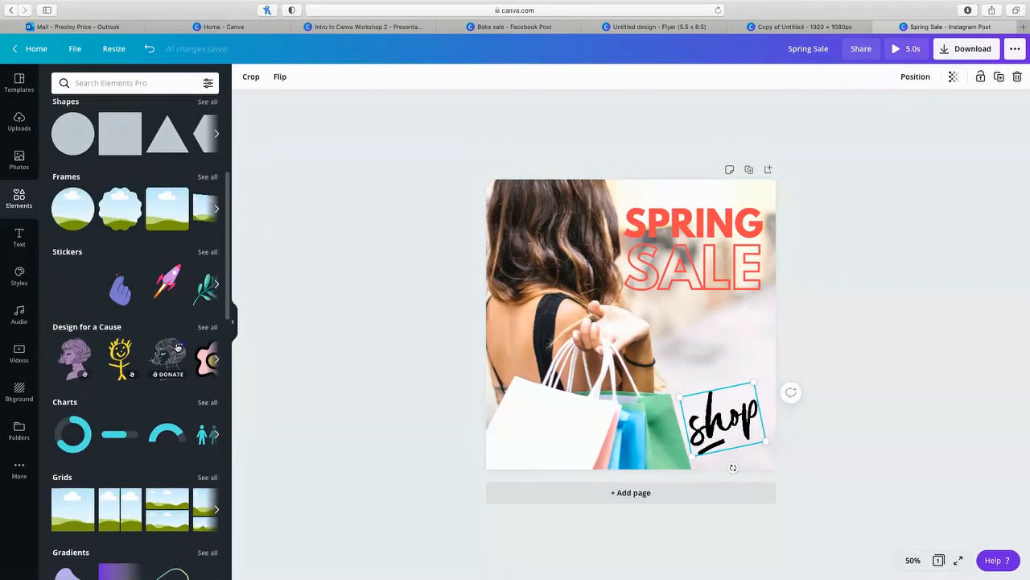
click(203, 296)
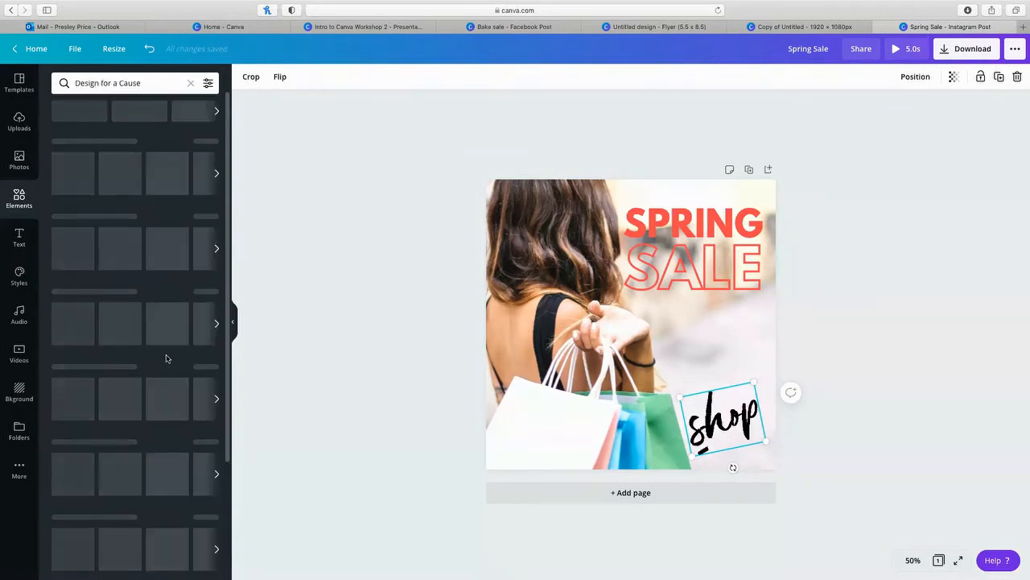
scroll(167, 358, down, 3)
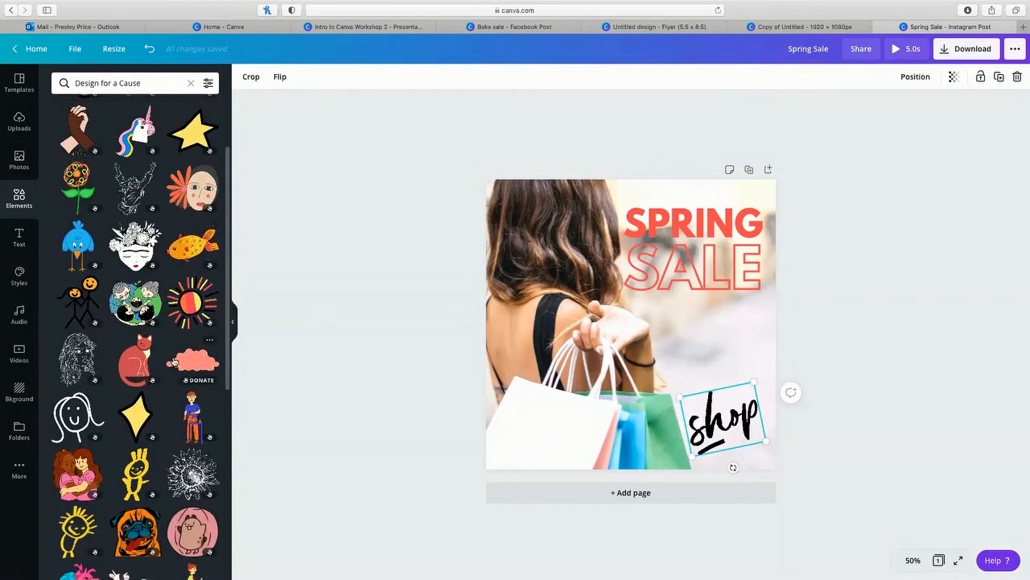
click(174, 362)
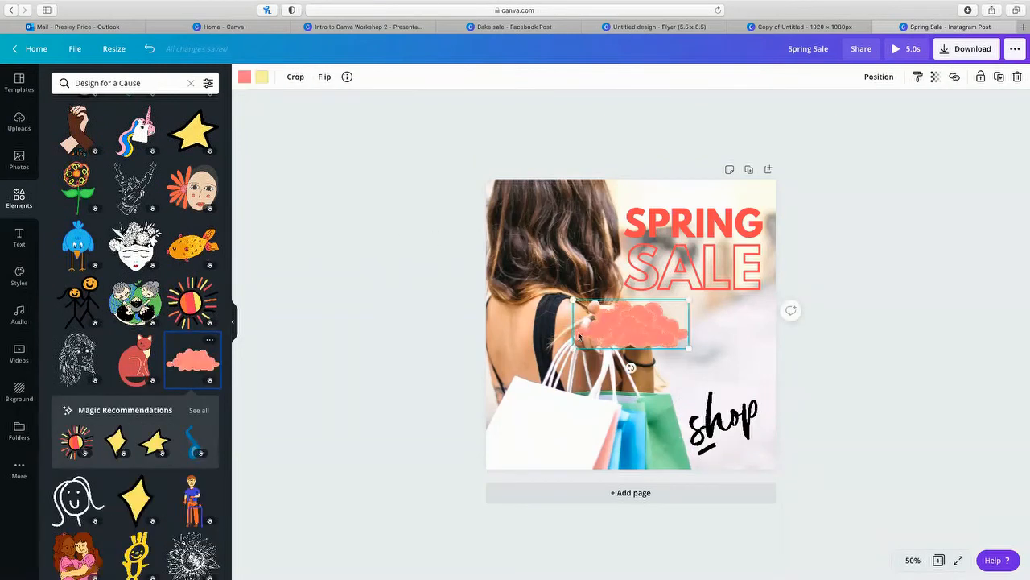
drag(633, 339, 627, 371)
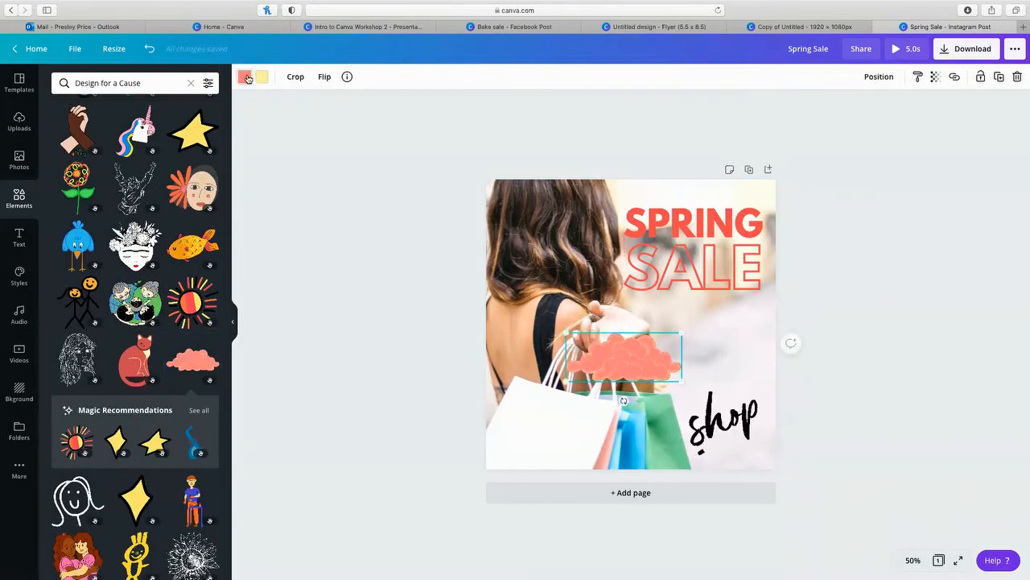
Step: Recolour the cloud in the teal green of the Flourish palette, and delete the cloud from the post
click(244, 77)
click(178, 295)
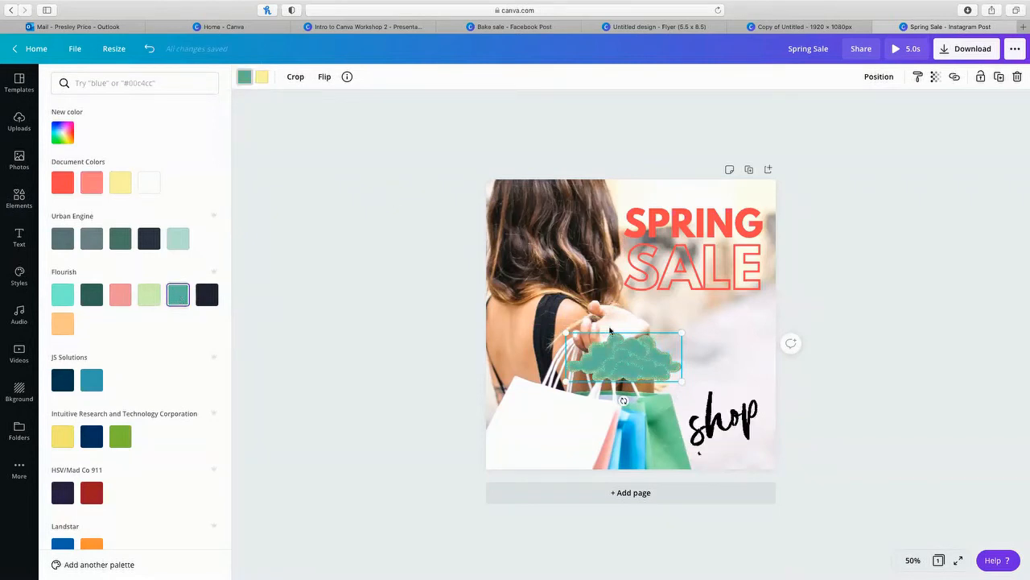
key(Delete)
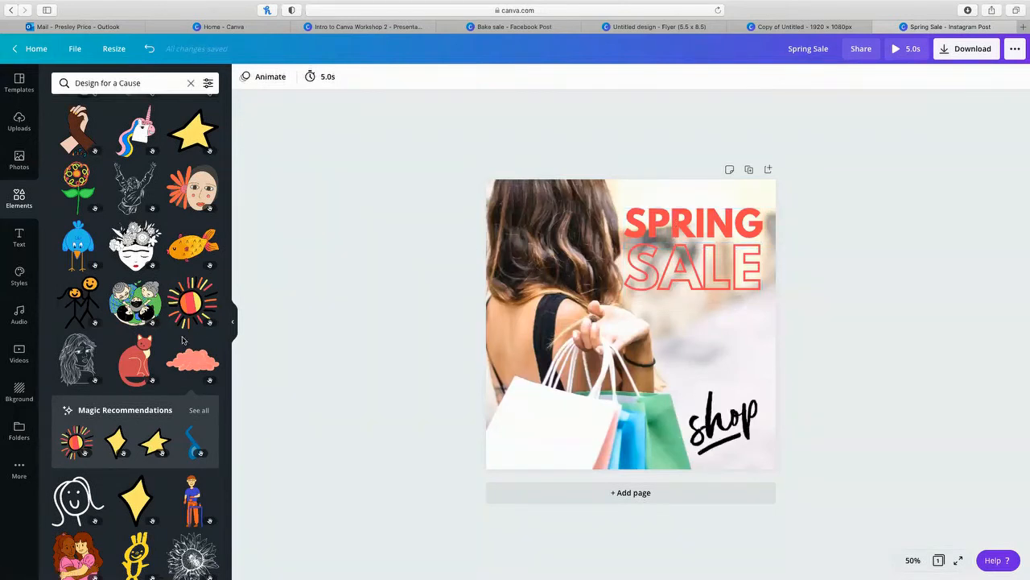
Step: Search the elements for GRADIENT and add the square purple-to-transparent gradient
click(190, 83)
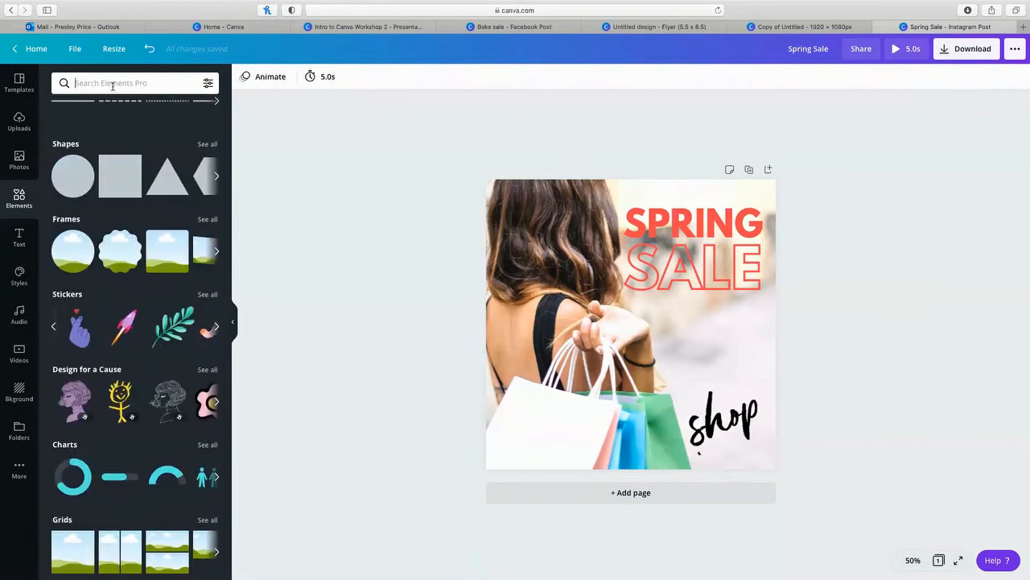
text(GRADIENT)
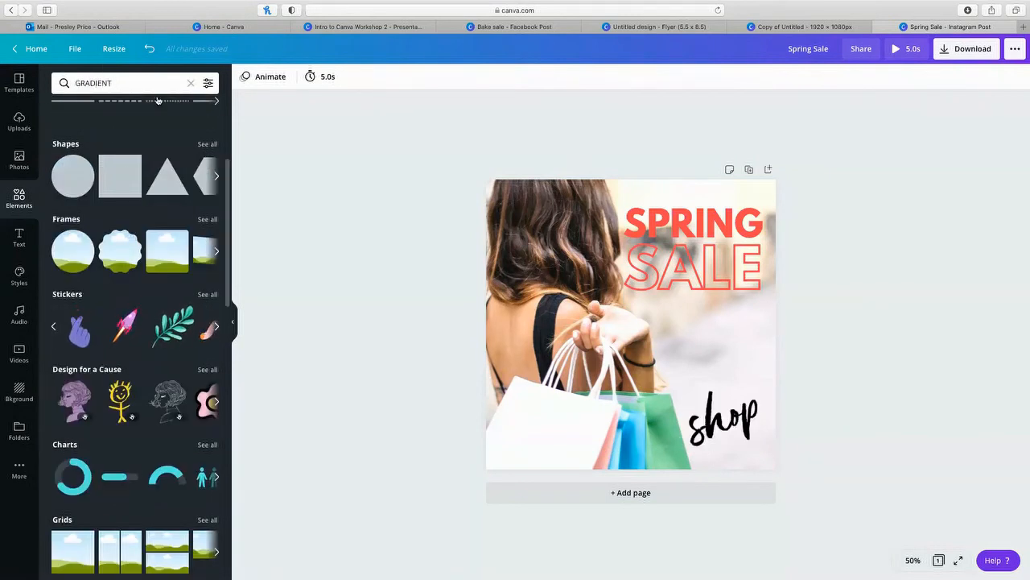
key(Return)
click(135, 157)
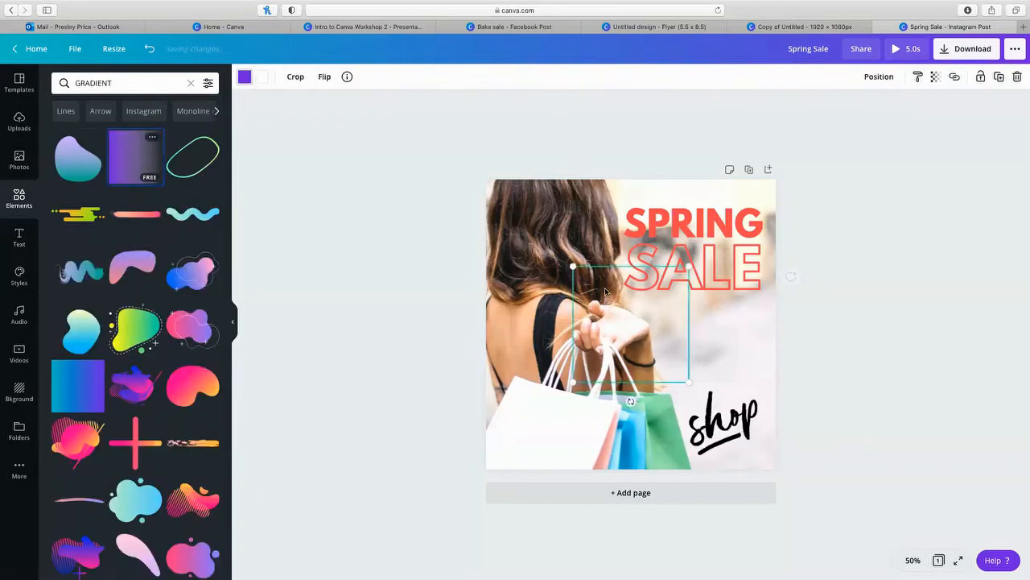
Step: Enlarge the purple gradient and position it so that it covers the whole post
drag(596, 343, 507, 311)
drag(603, 345, 813, 488)
drag(505, 340, 534, 276)
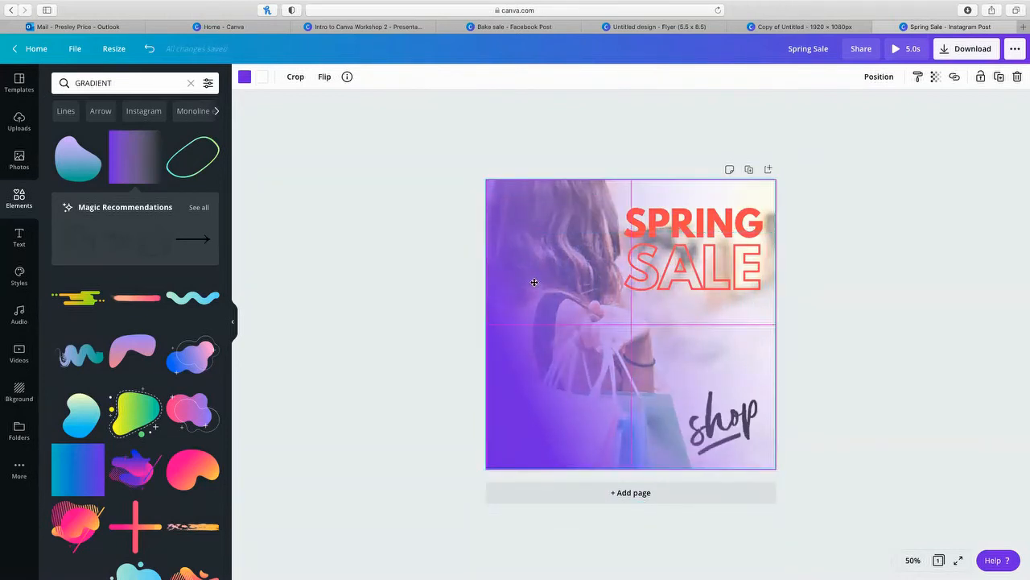
Step: Recolour the gradient's purple in white from the document colours and flip the gradient horizontally
click(245, 78)
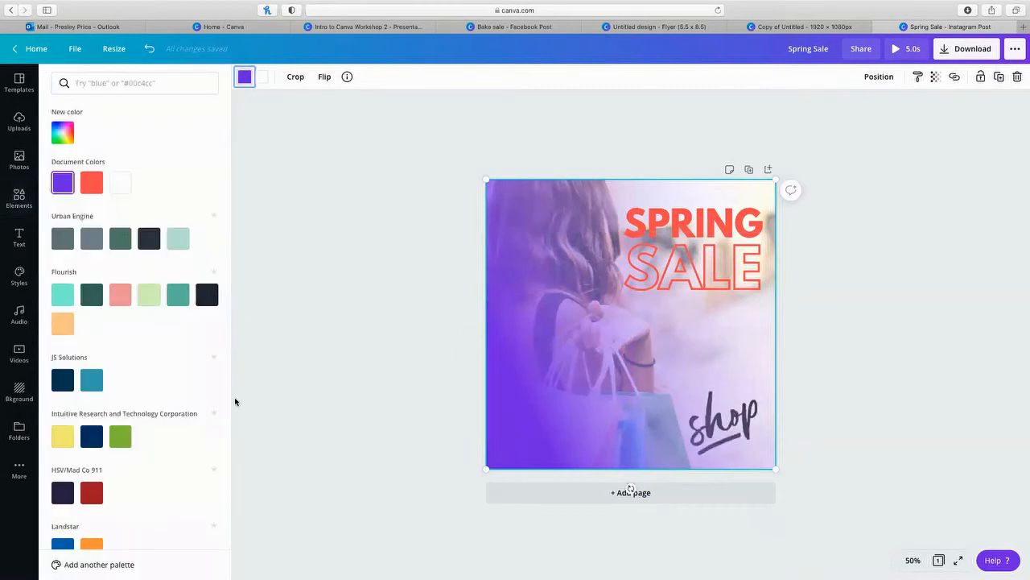
click(121, 184)
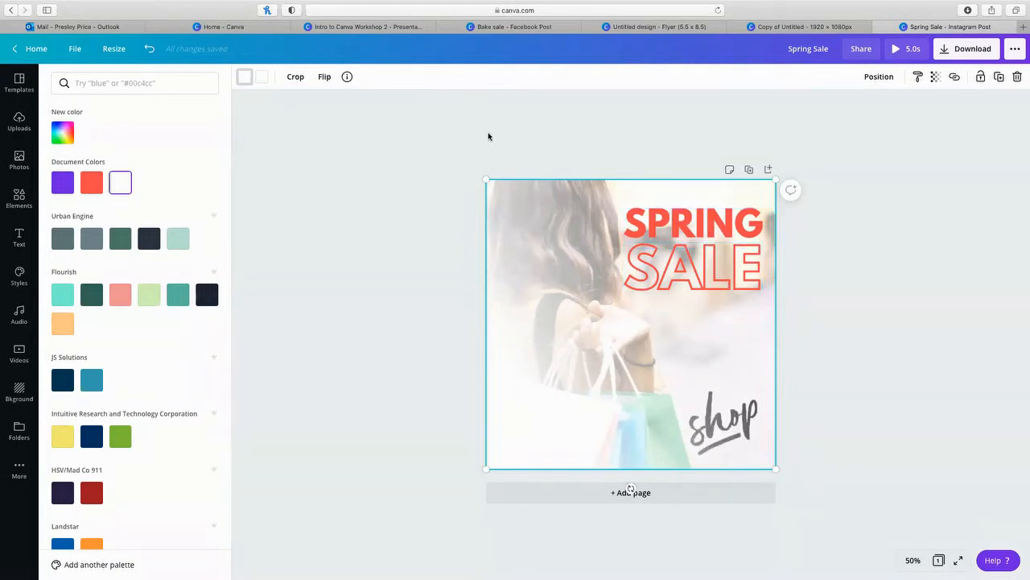
click(324, 83)
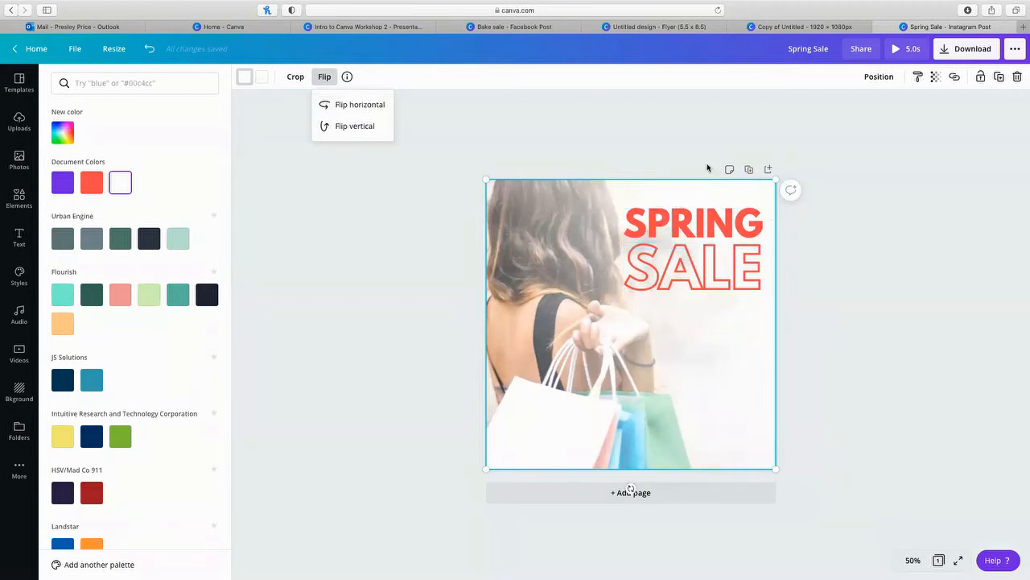
Step: Send the white gradient to the back, behind the text and sticker, and set its transparency to 56
click(880, 78)
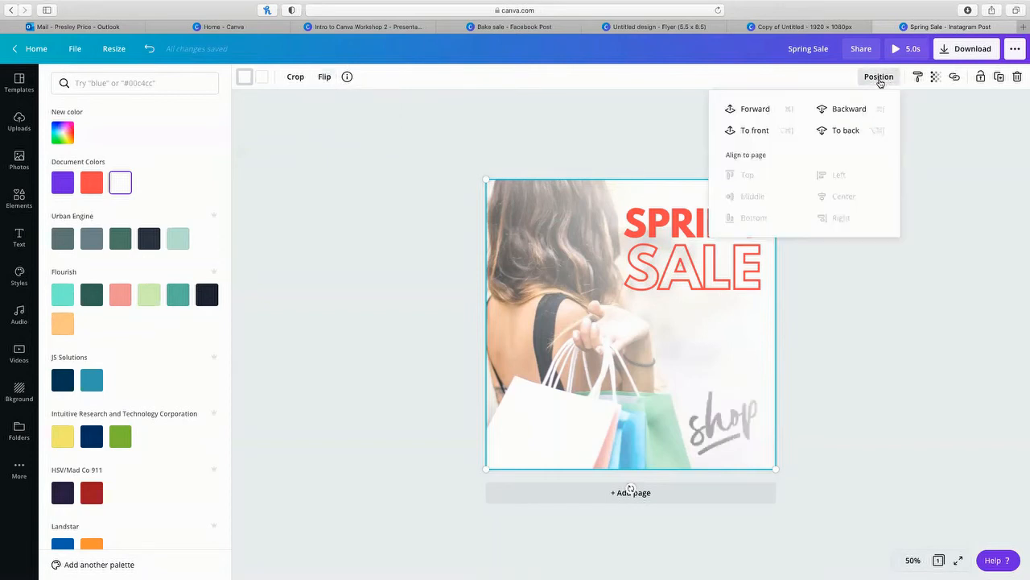
click(838, 133)
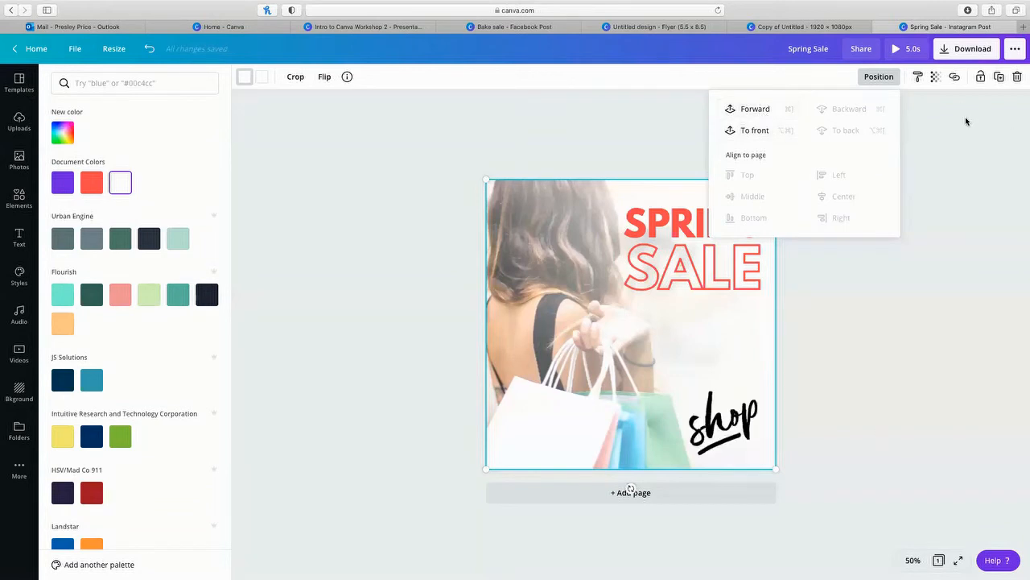
click(936, 78)
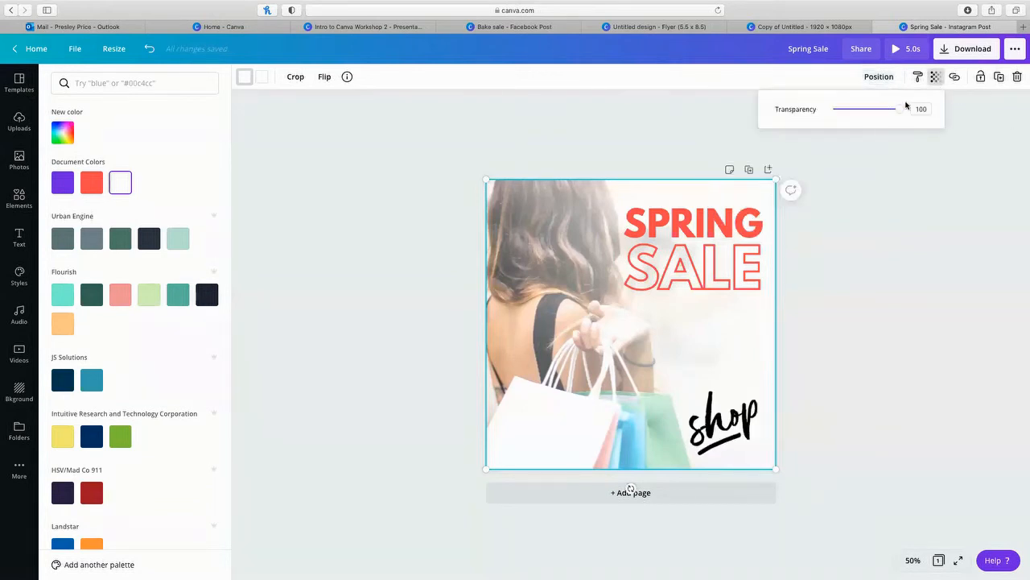
drag(899, 112, 871, 114)
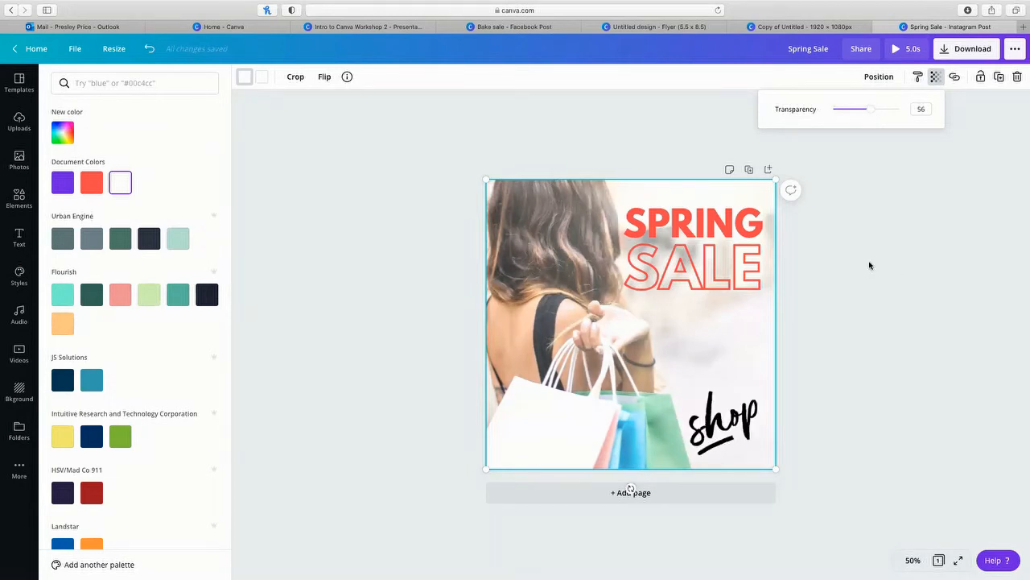
key(Escape)
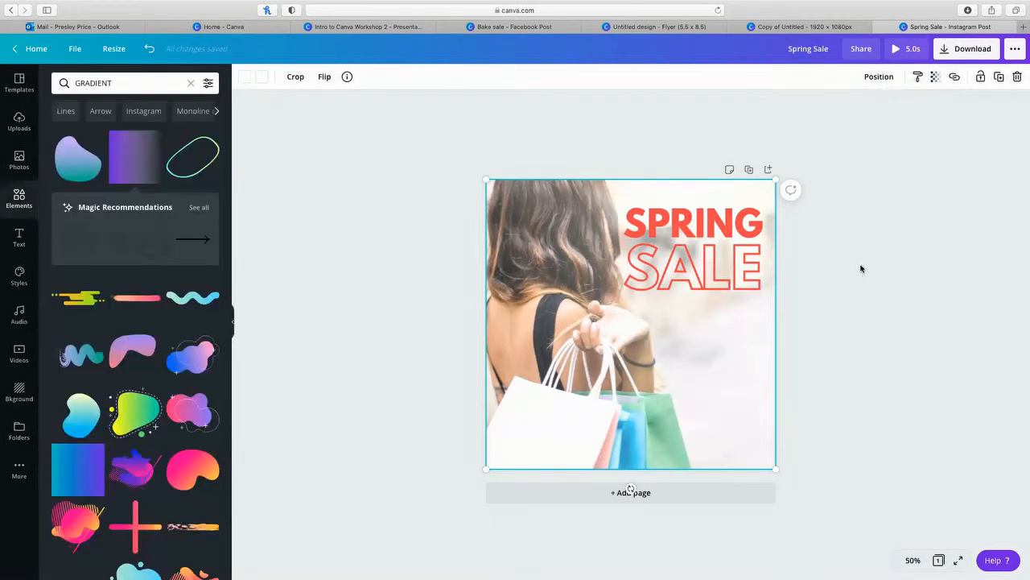
Step: Add a second page and fill it with the recommended photo of the woman in sunglasses and a burgundy coat
click(670, 504)
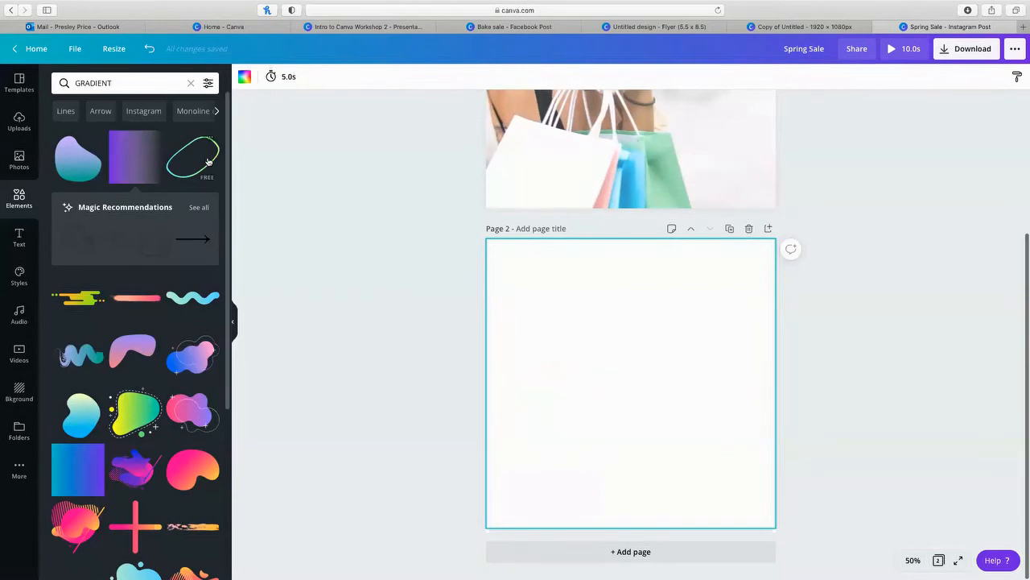
click(19, 159)
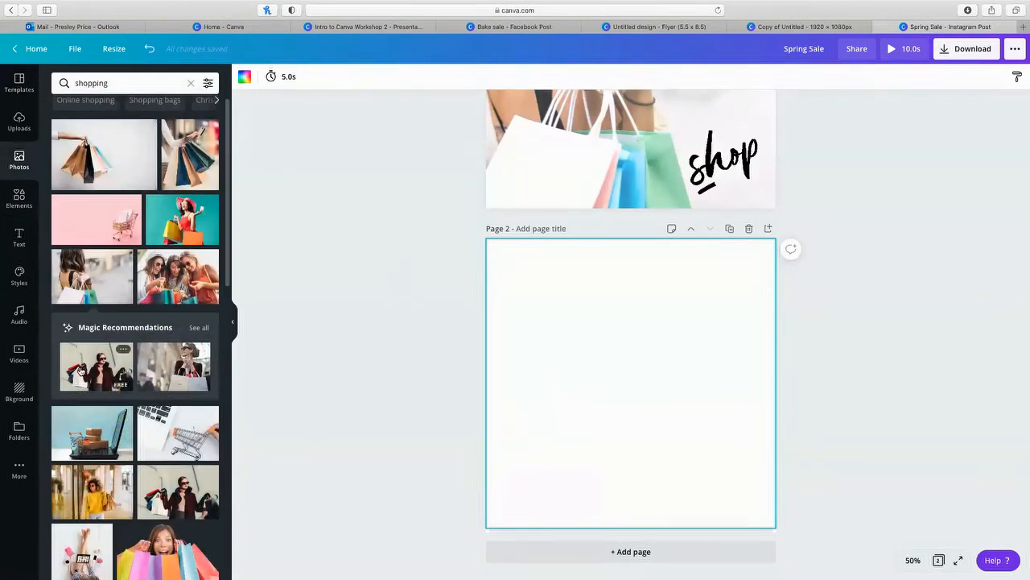
drag(482, 244, 508, 248)
drag(615, 372, 612, 370)
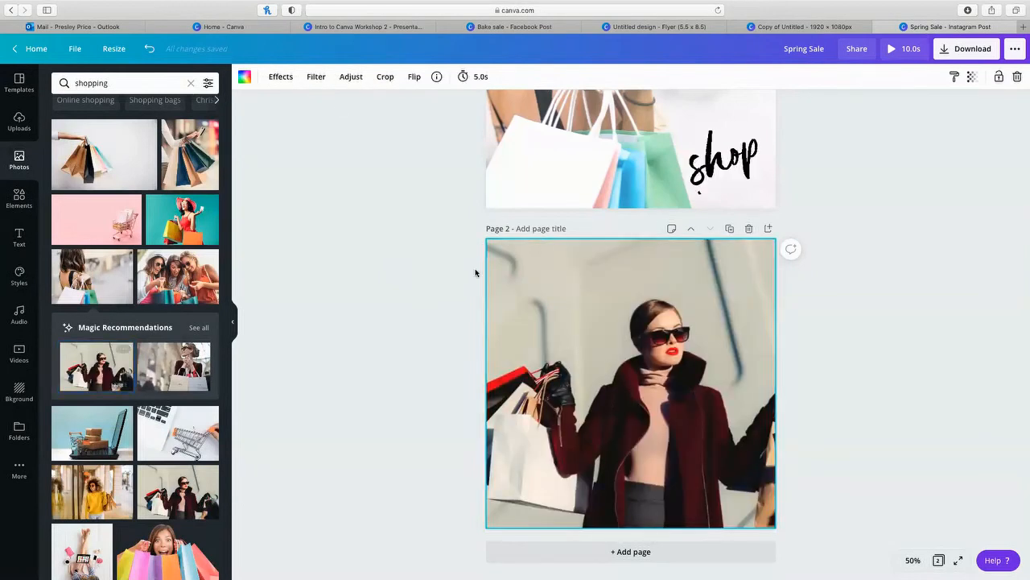
Step: Shift the page 2 photo within its crop so that the woman stands at the photo's right with her shopping bags in view
click(384, 77)
drag(706, 424, 758, 424)
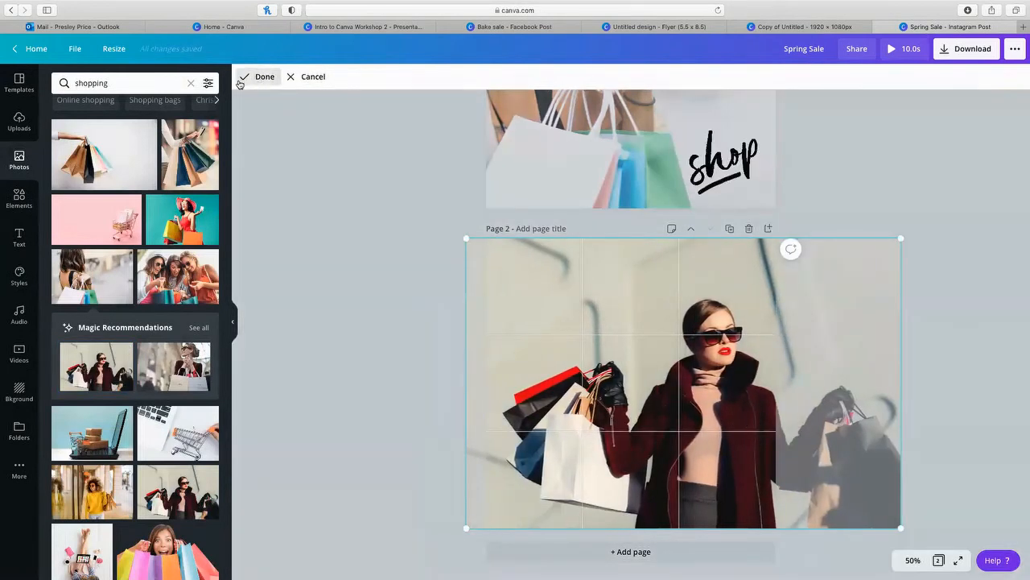
click(260, 76)
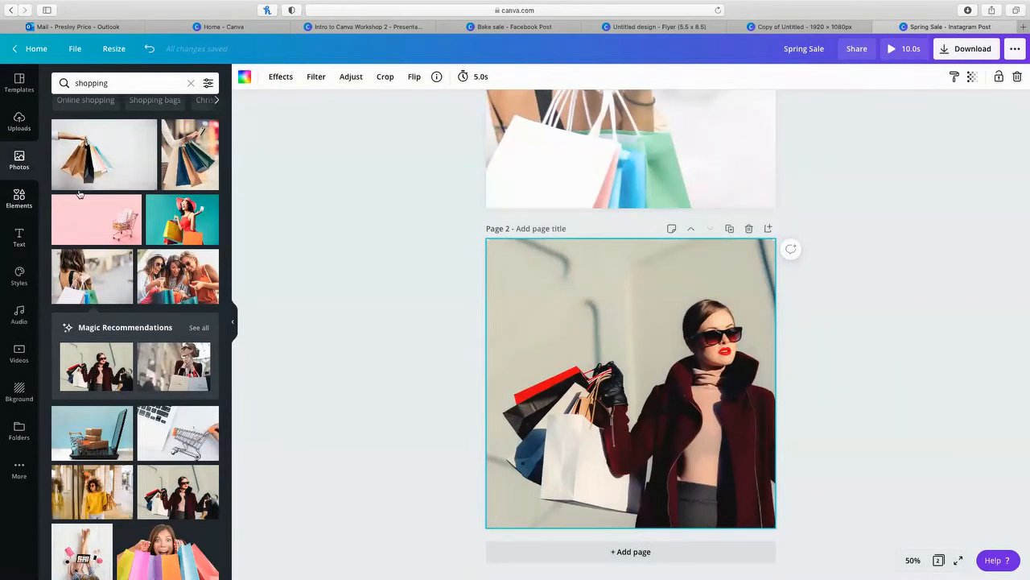
Step: Add the recently used purple gradient to page 2 and enlarge it to cover the whole photo
click(18, 198)
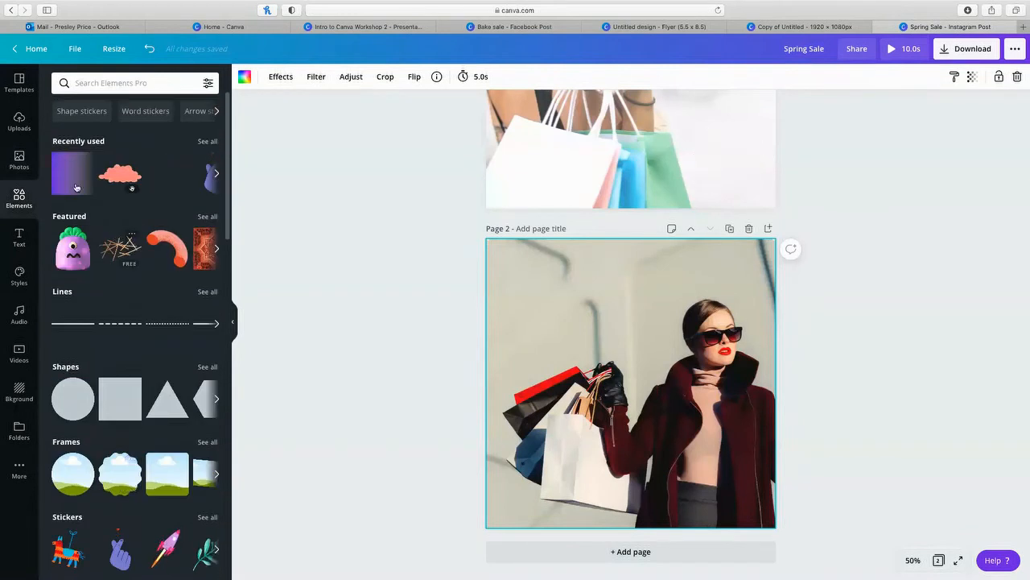
click(76, 188)
drag(583, 362, 508, 285)
drag(602, 354, 785, 537)
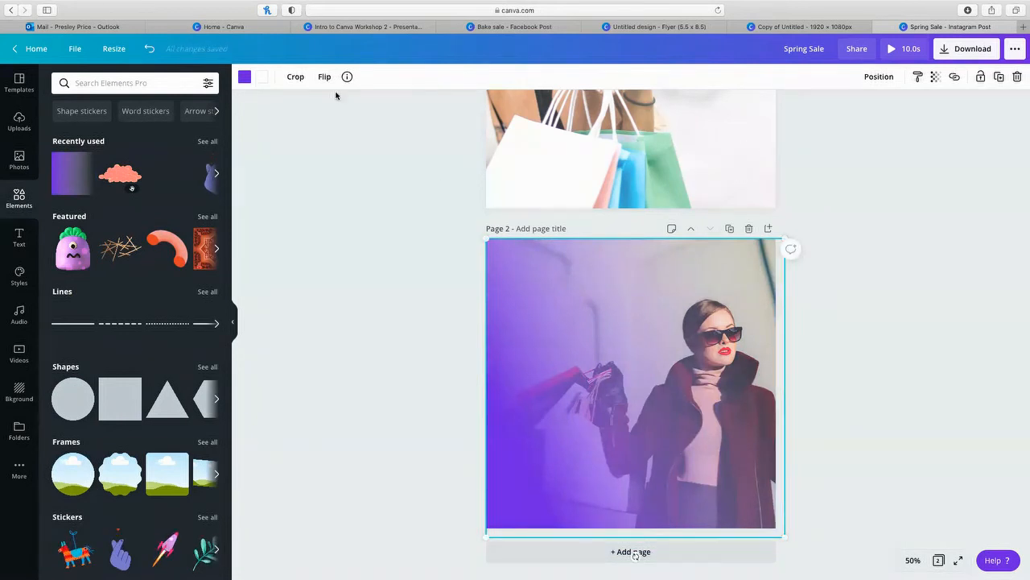
Step: Recolour the gradient's purple with the tan from the photo colours, darkened to #9D7A65
click(245, 77)
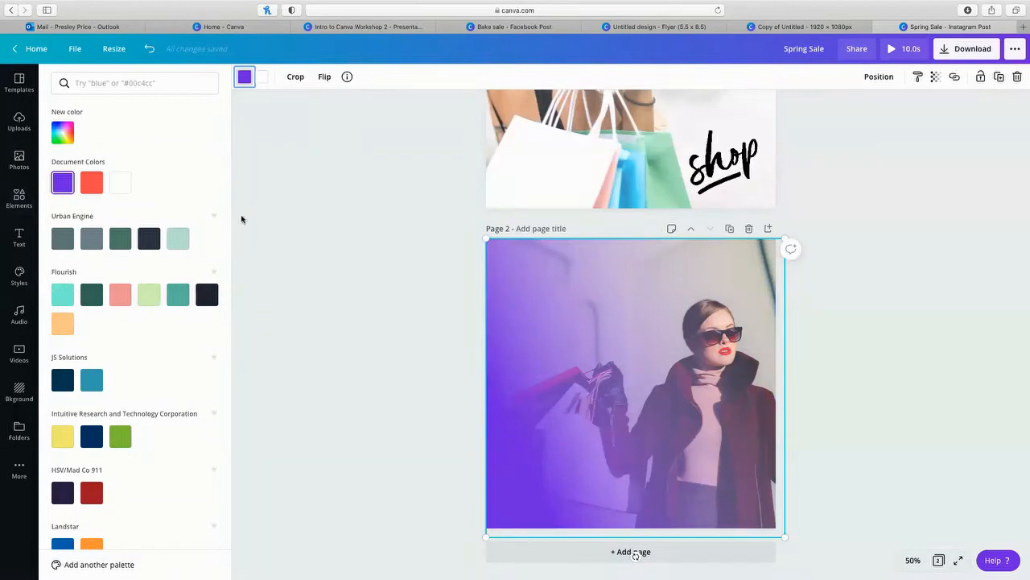
scroll(117, 306, down, 10)
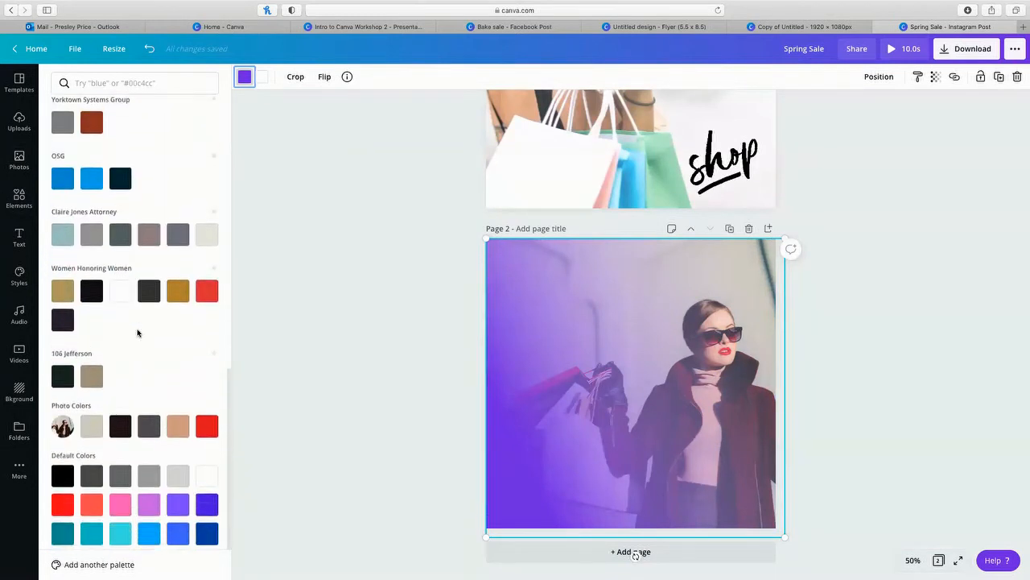
scroll(138, 333, down, 1)
click(175, 386)
scroll(112, 213, up, 10)
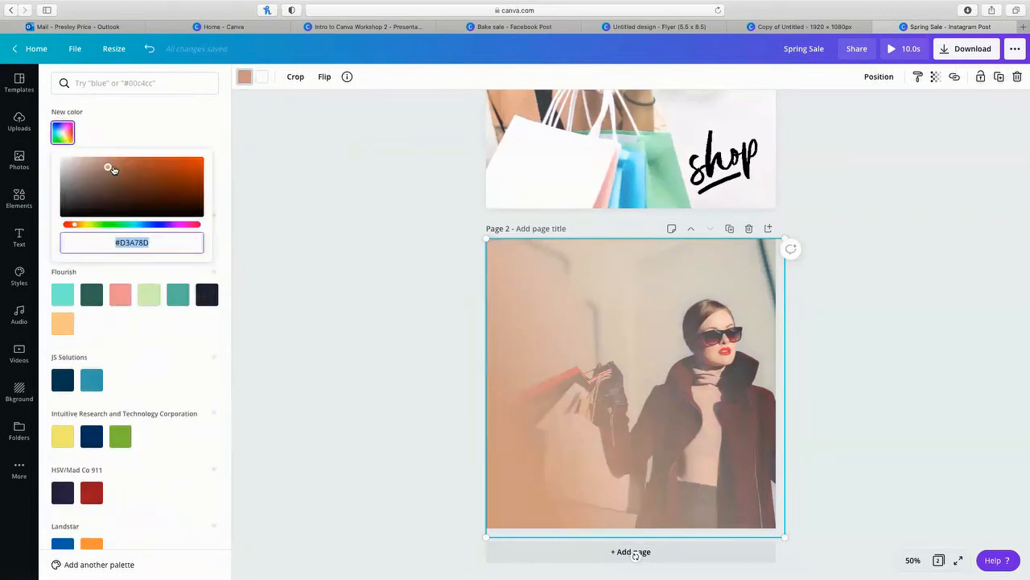
drag(109, 169, 111, 179)
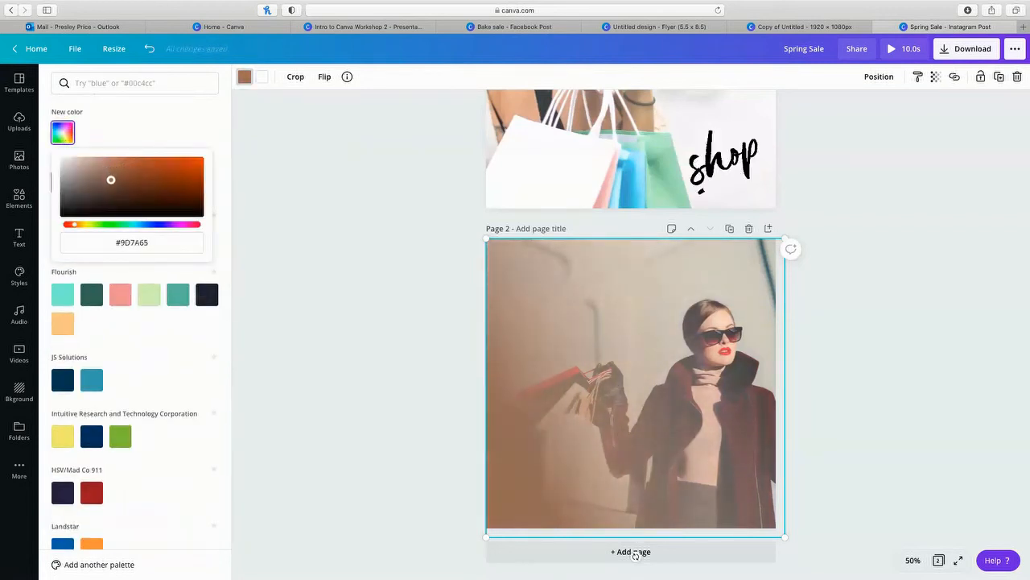
Step: Recolour the gradient's white with the tan from the photo colours
click(258, 76)
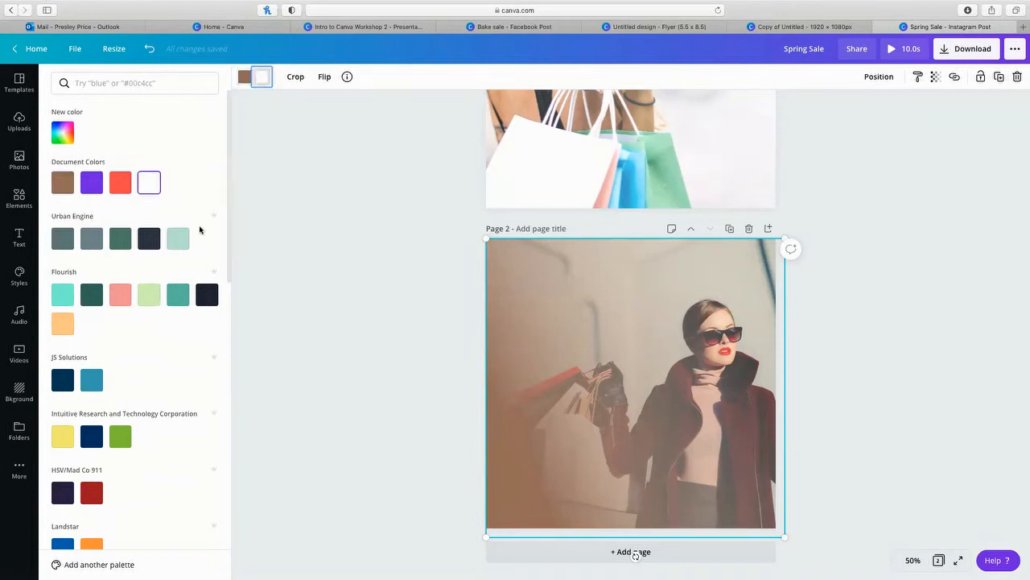
scroll(200, 230, down, 4)
scroll(200, 231, down, 5)
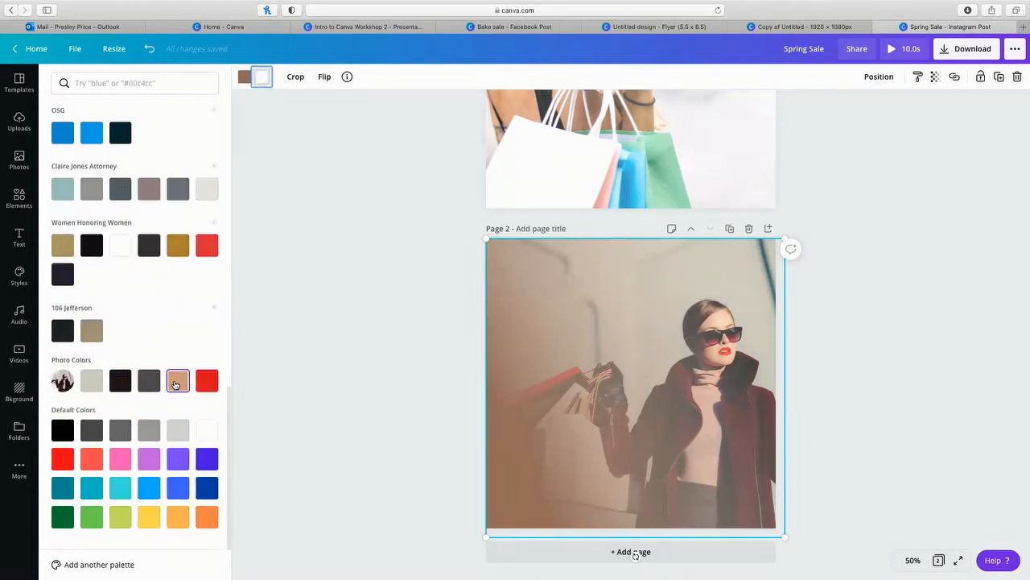
click(177, 381)
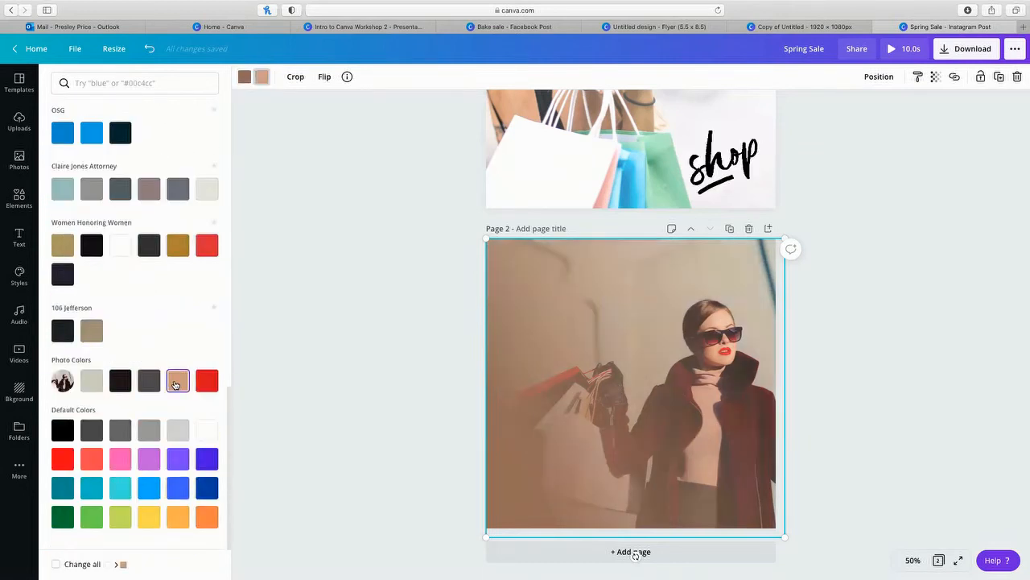
Step: Set the brown gradient's transparency to 76 and deselect it
click(935, 77)
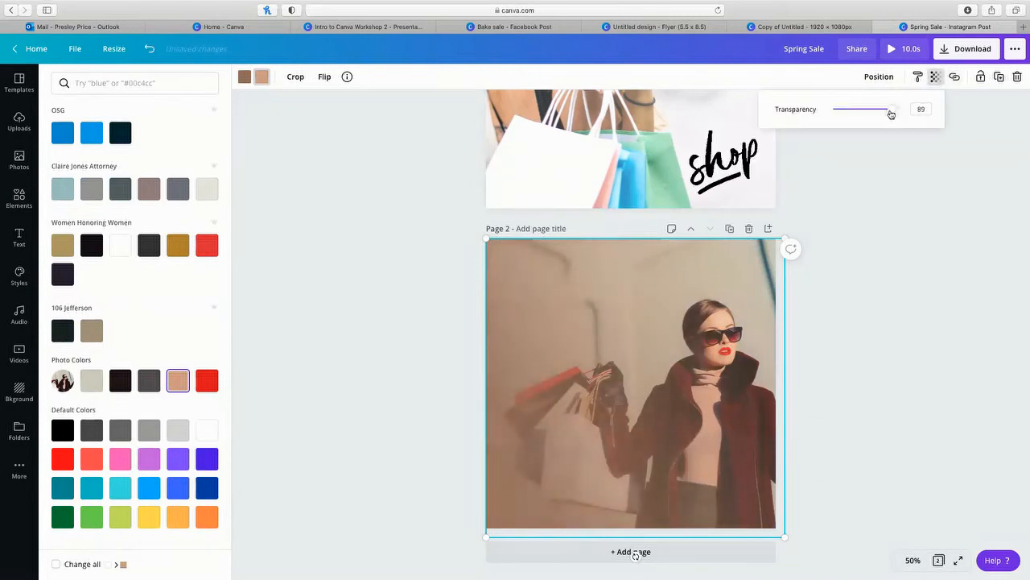
drag(891, 115, 885, 114)
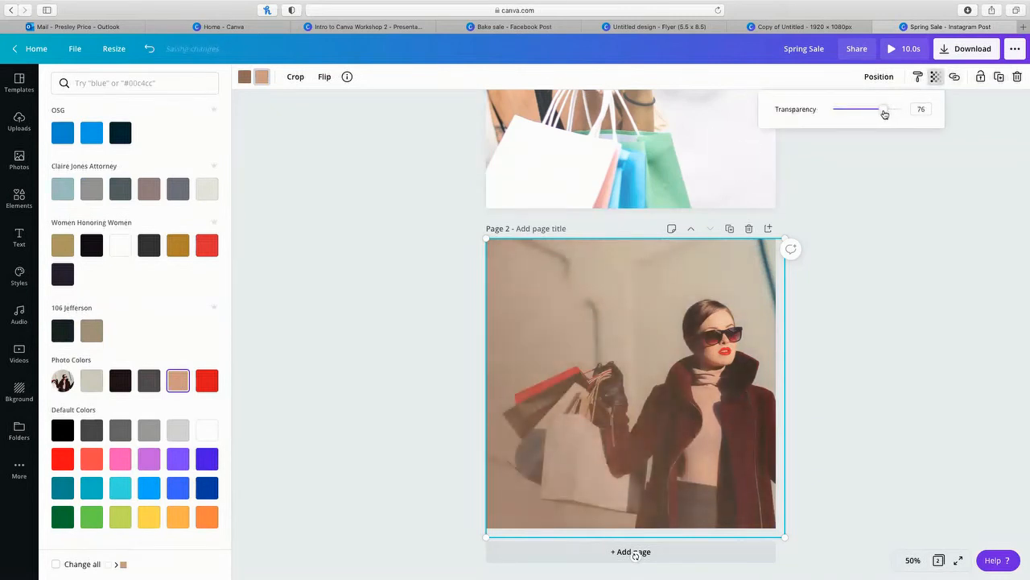
click(896, 192)
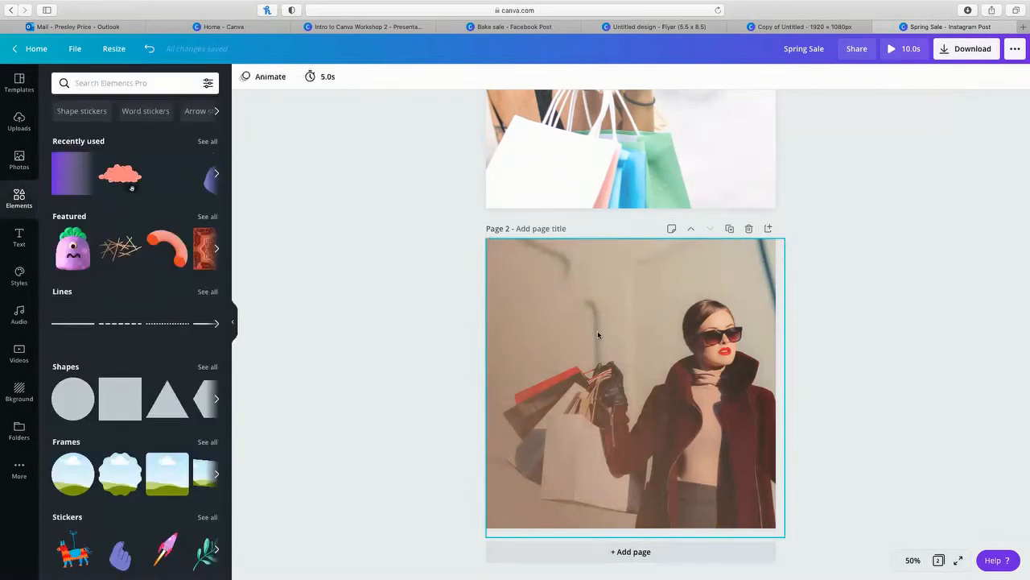
Step: Add a text box reading SALE to page 2 and colour it white from the document colours
text(t)
text(S)
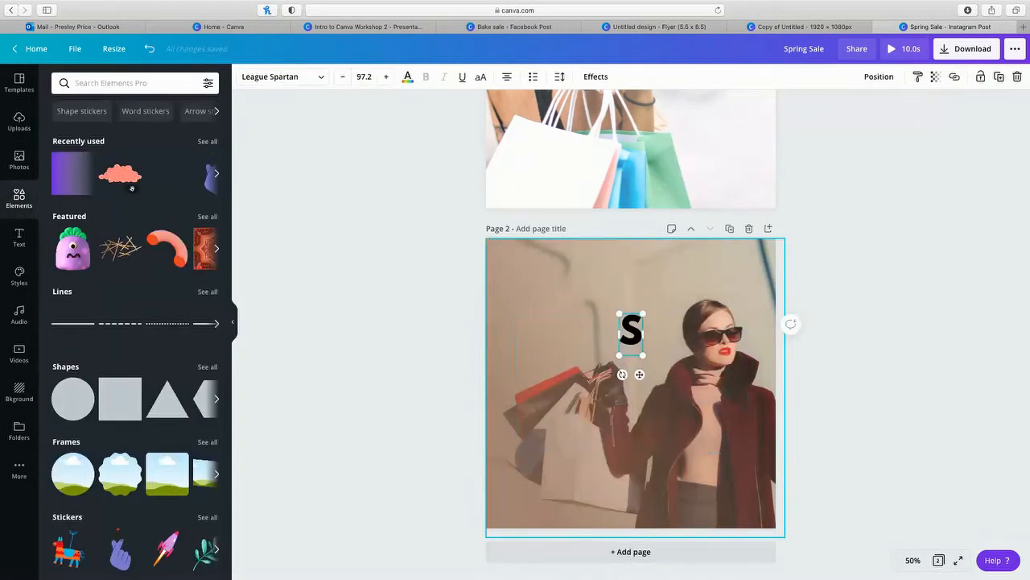
text(ALE)
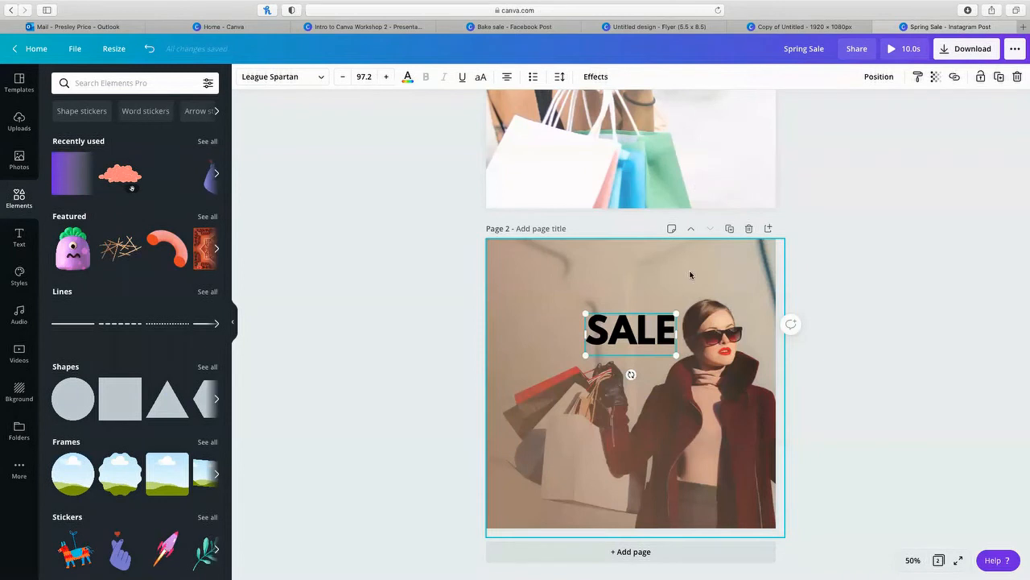
click(408, 77)
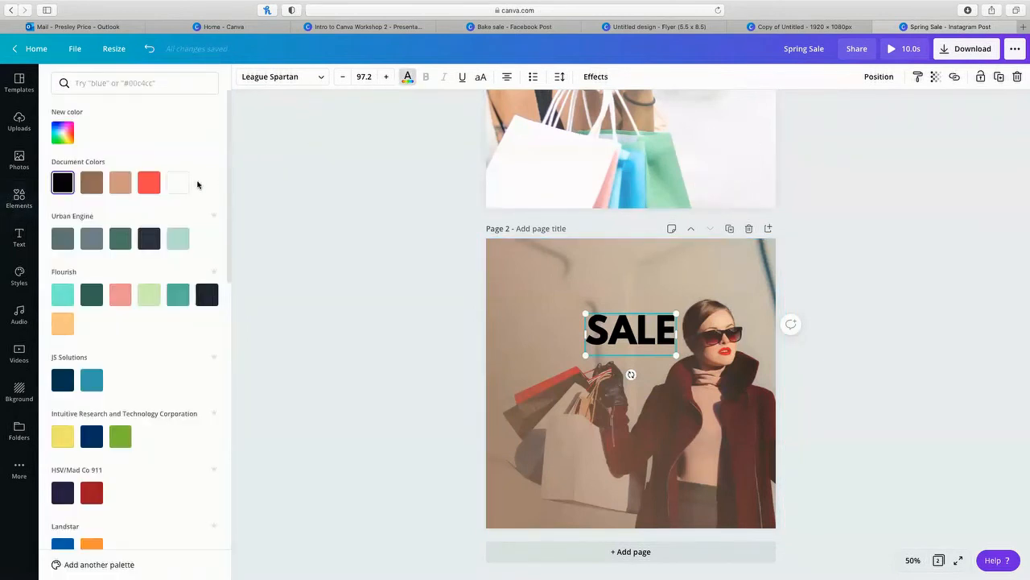
click(178, 183)
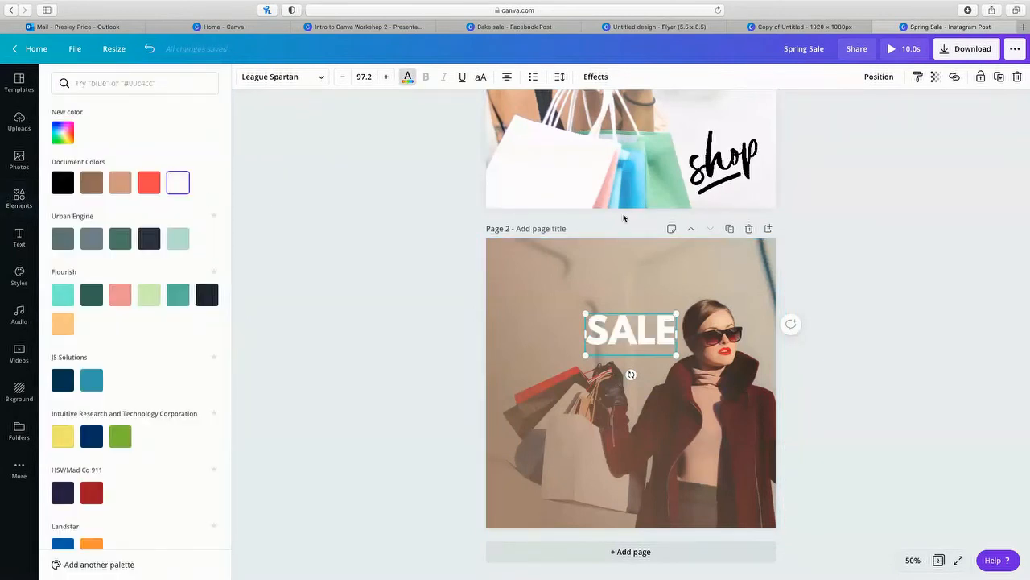
Step: Apply the Hollow effect to the SALE text and move it to the upper-left corner of page 2
click(587, 76)
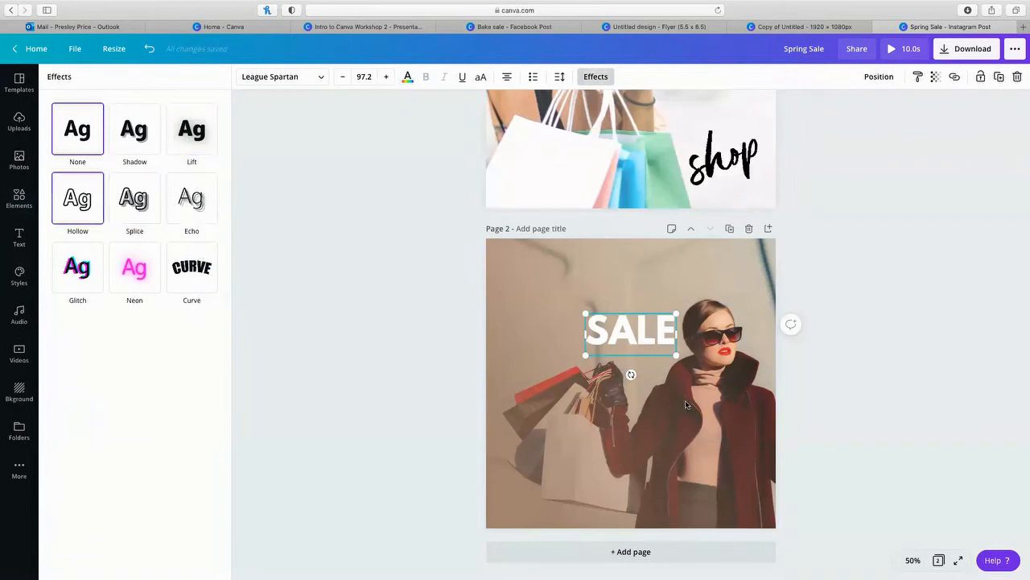
drag(633, 332, 548, 269)
click(704, 257)
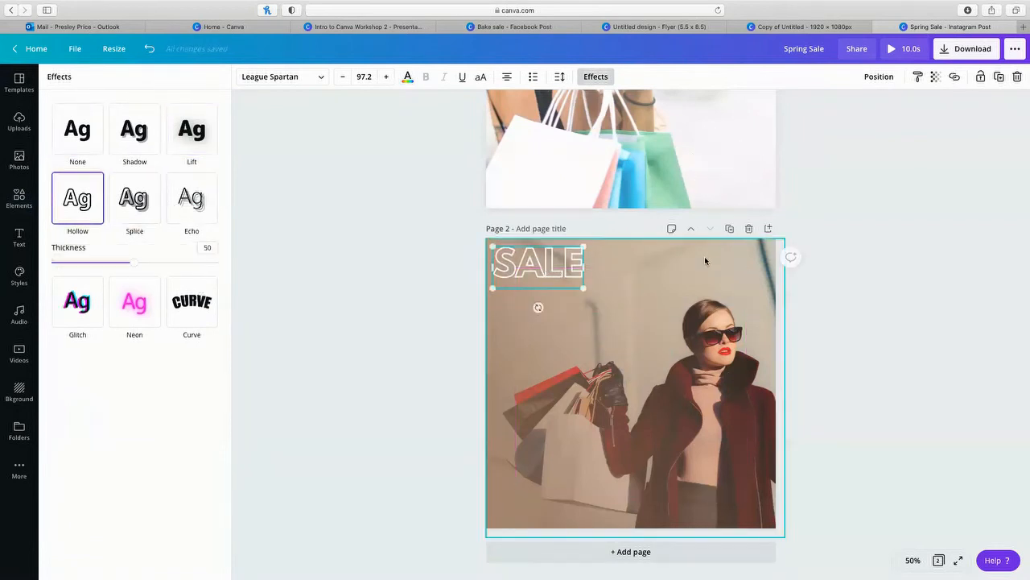
click(999, 75)
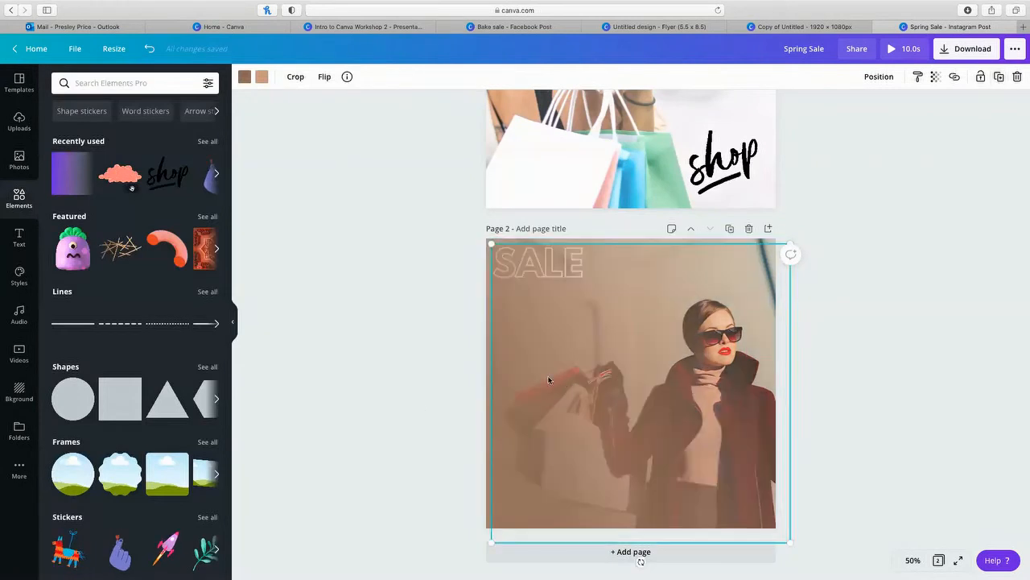
key(BackSpace)
Step: Duplicate the hollow SALE text
click(550, 263)
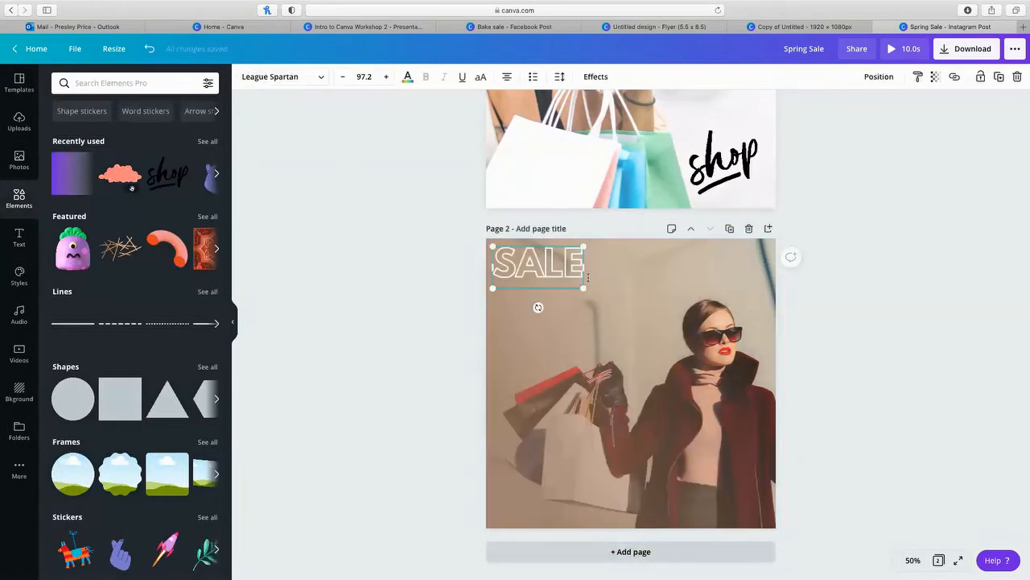
click(999, 76)
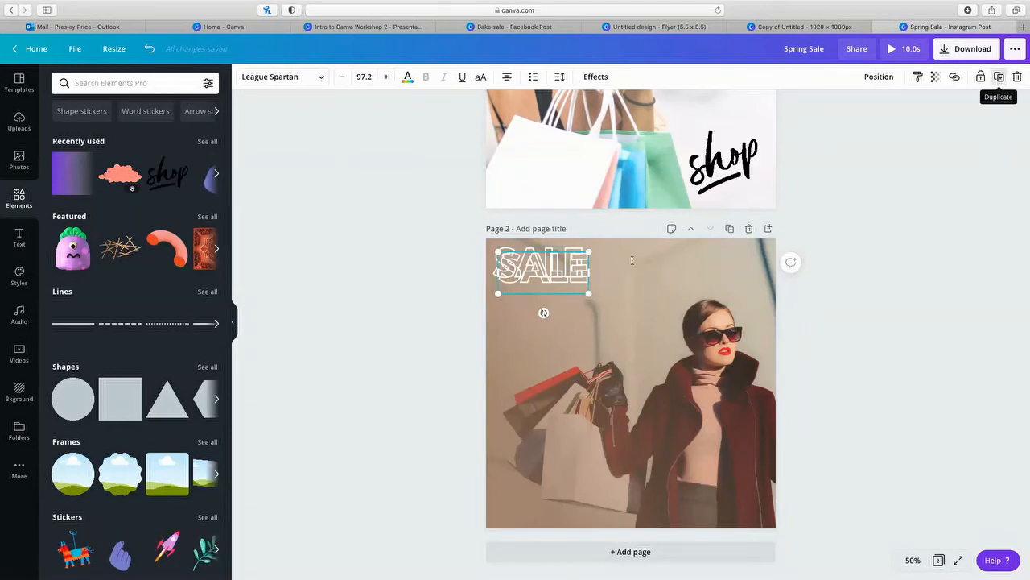
drag(727, 289, 682, 301)
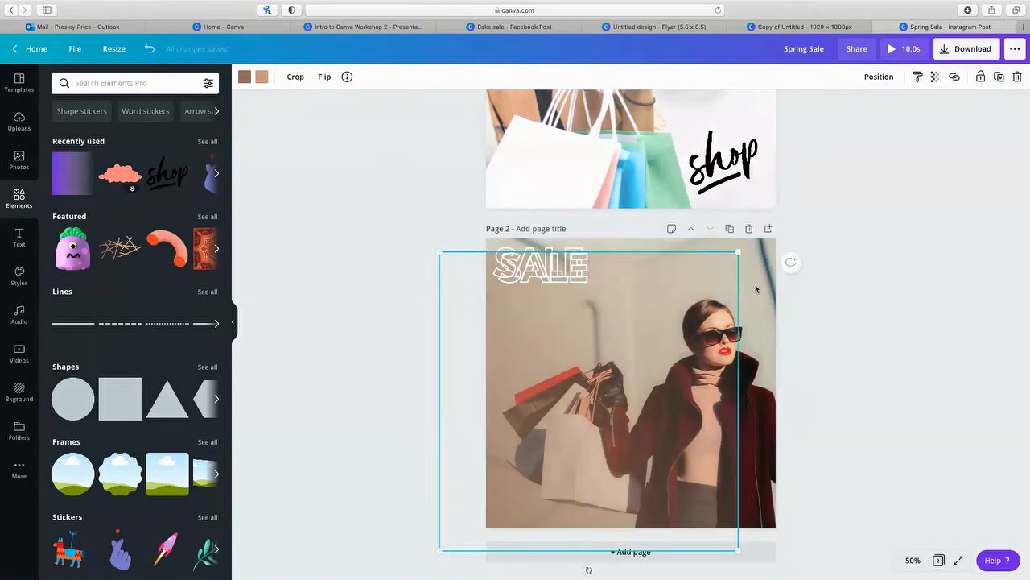
drag(756, 288, 756, 288)
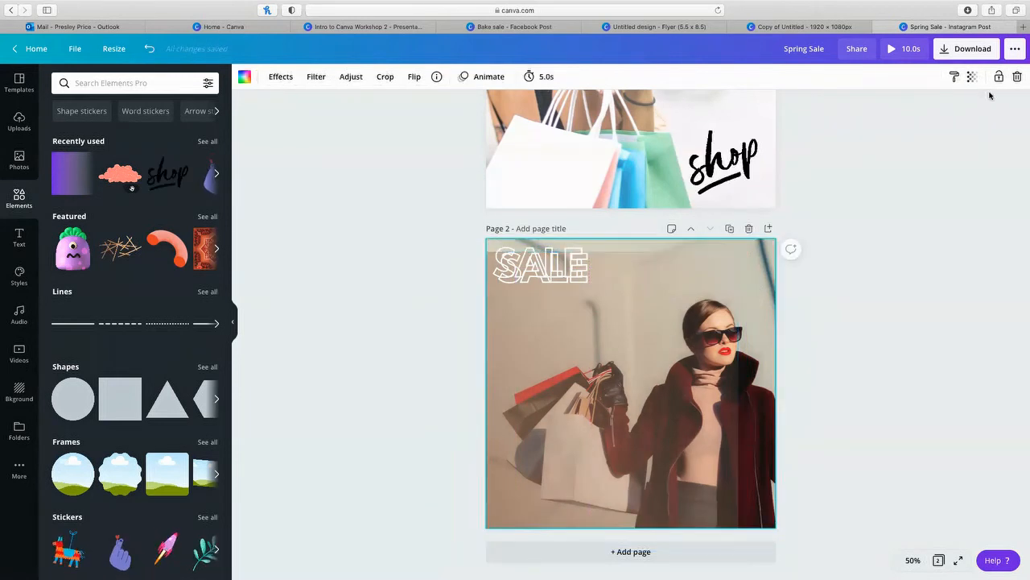
click(999, 76)
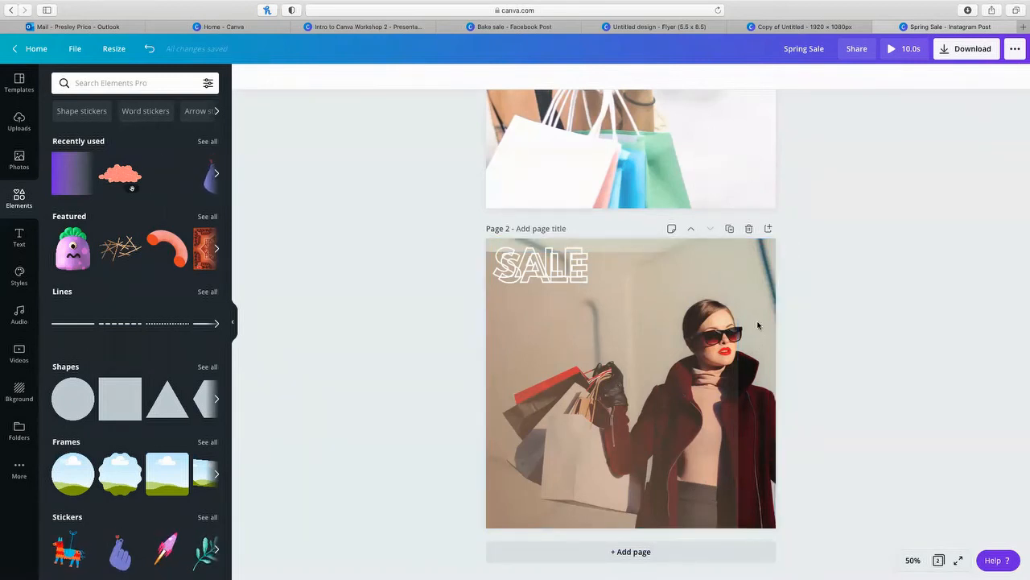
click(998, 77)
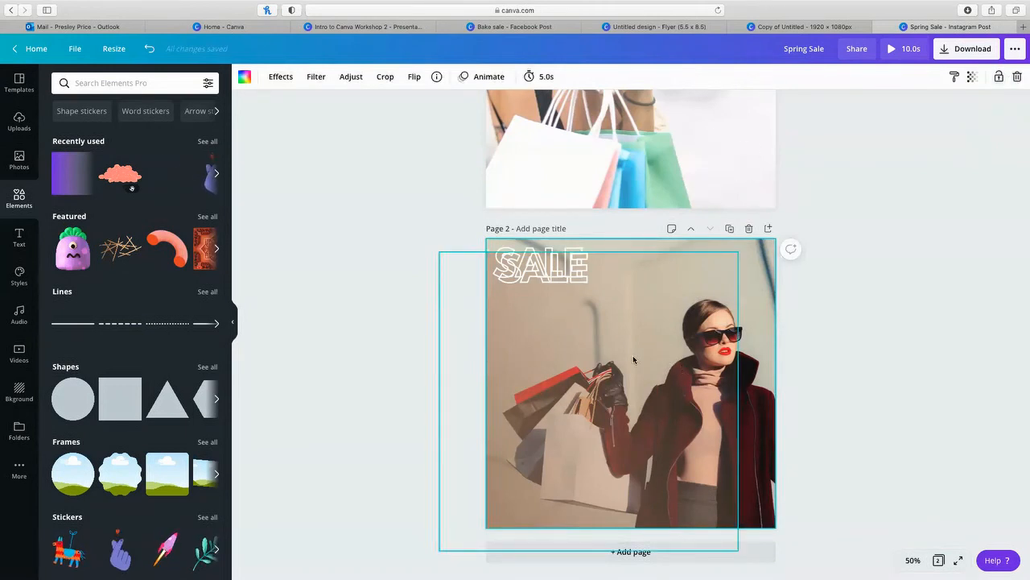
drag(632, 361, 667, 339)
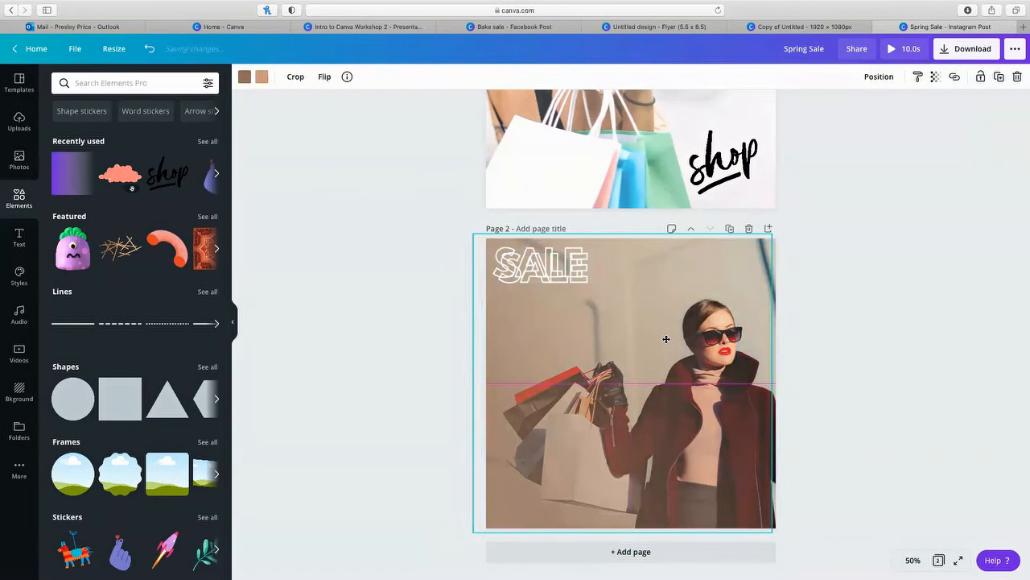
Step: Place the SALE copy directly beneath the original and add two more copies below it, the first indented and the second flush left
drag(554, 267, 554, 302)
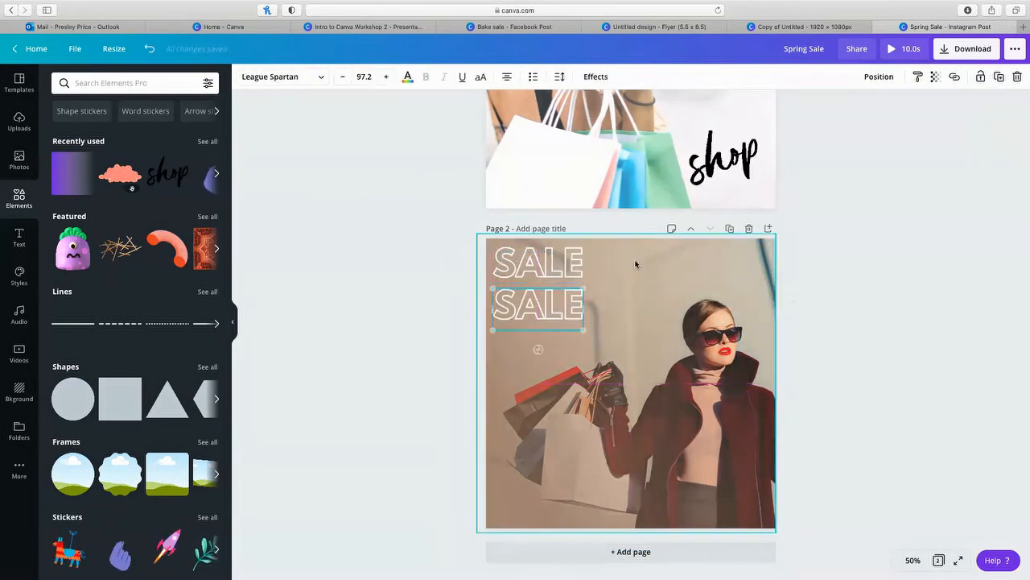
key(super+d)
drag(560, 306, 578, 340)
click(998, 76)
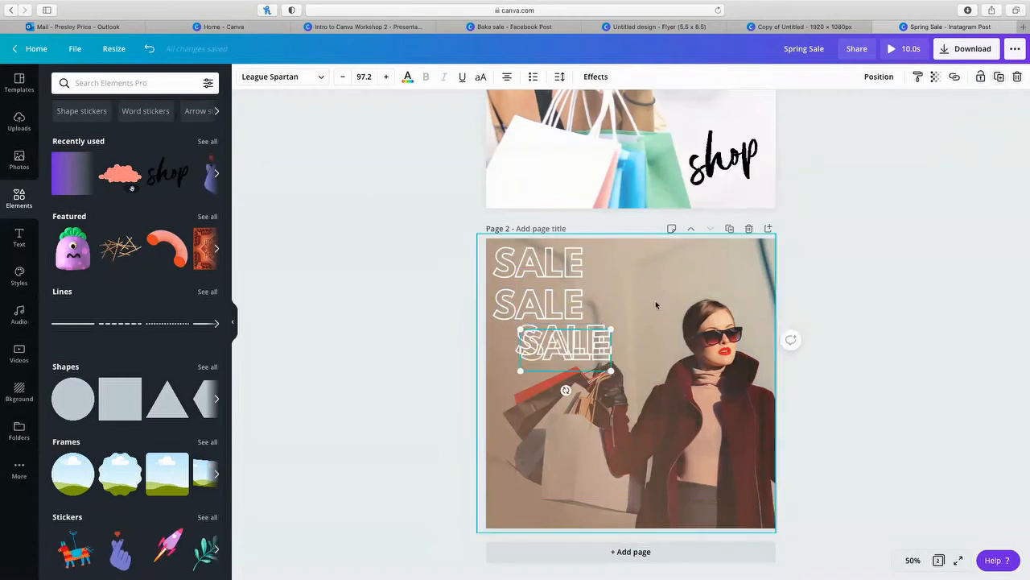
drag(568, 346, 538, 376)
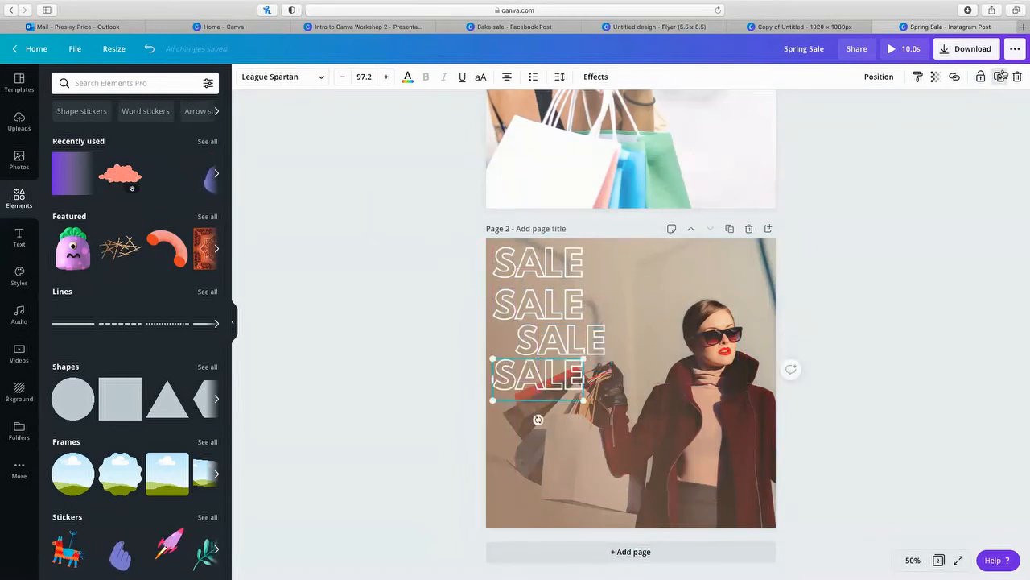
Step: Add three more copies of the SALE text with staggered indents, continuing the stack to the bottom of page 2
key(super+d)
drag(538, 377, 546, 452)
key(super+d)
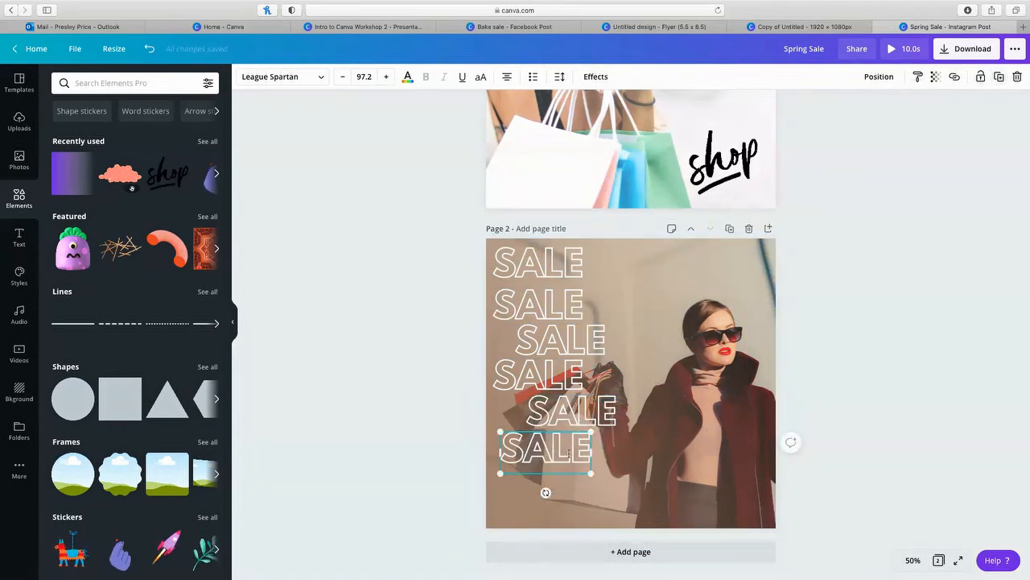
key(super+d)
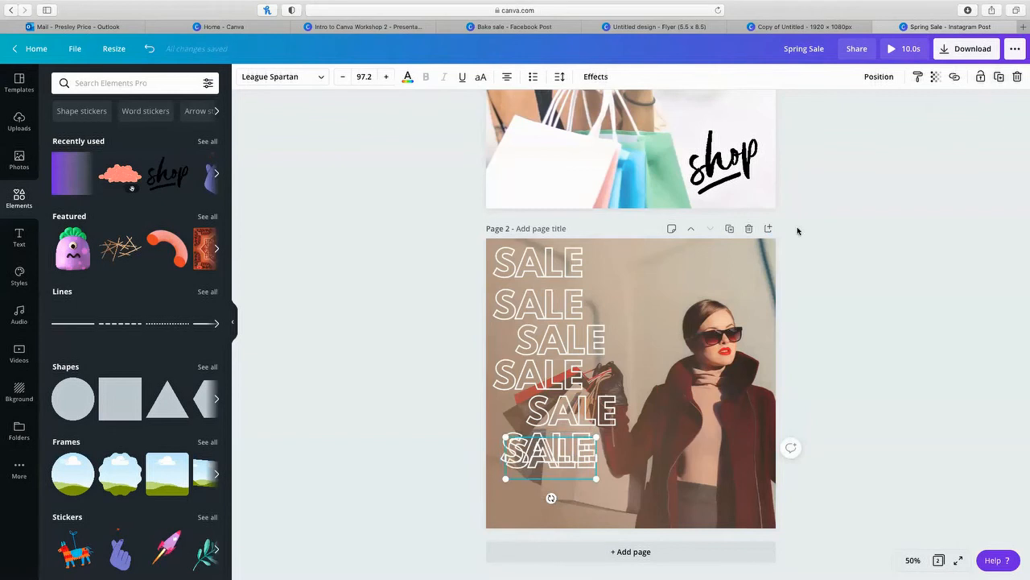
drag(541, 460, 543, 491)
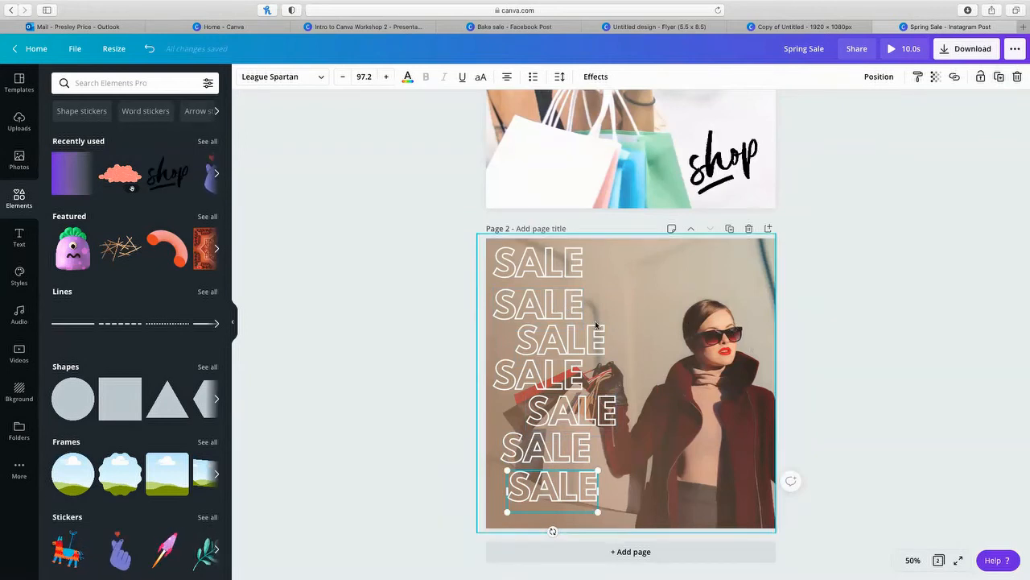
Step: Select all seven SALE texts on page 2 and tidy them up into one evenly spaced column
click(552, 267)
shift+click(538, 307)
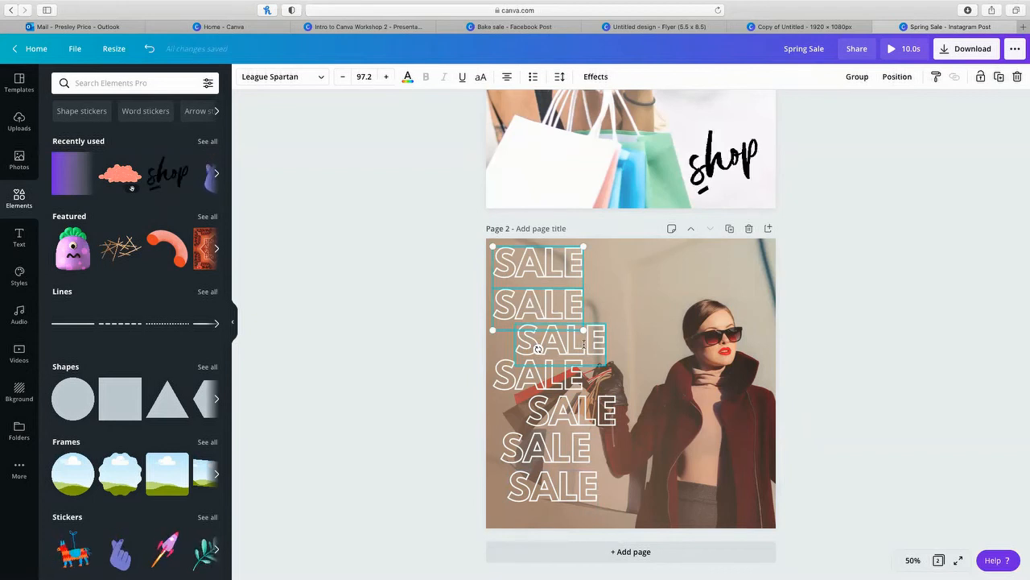
shift+click(583, 344)
shift+click(509, 383)
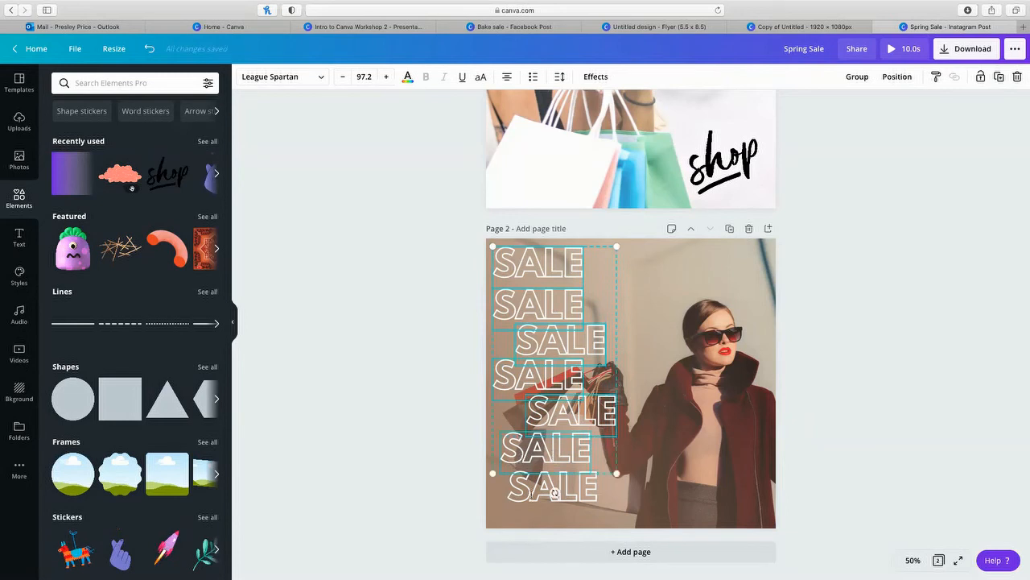
shift+click(524, 488)
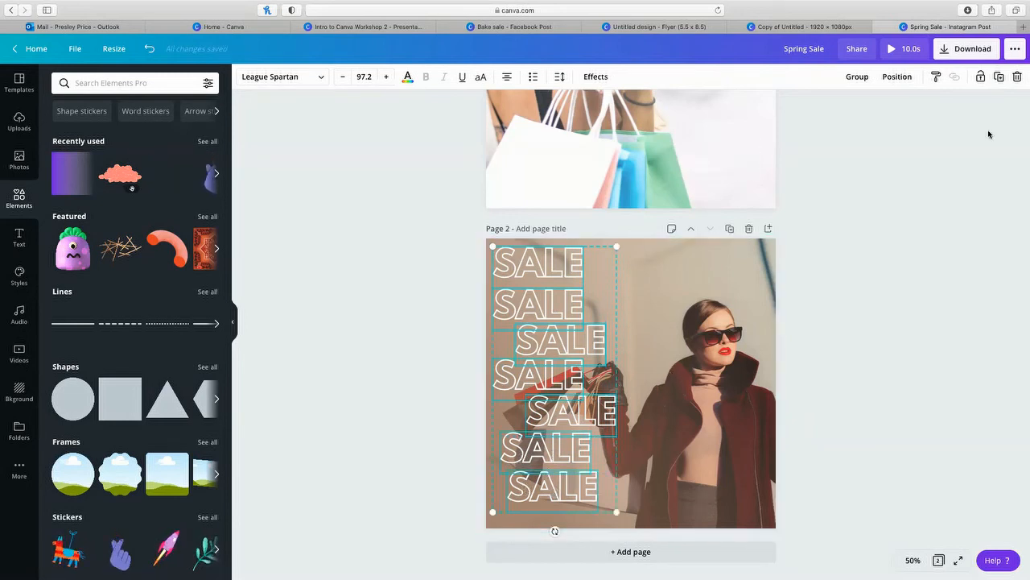
click(895, 78)
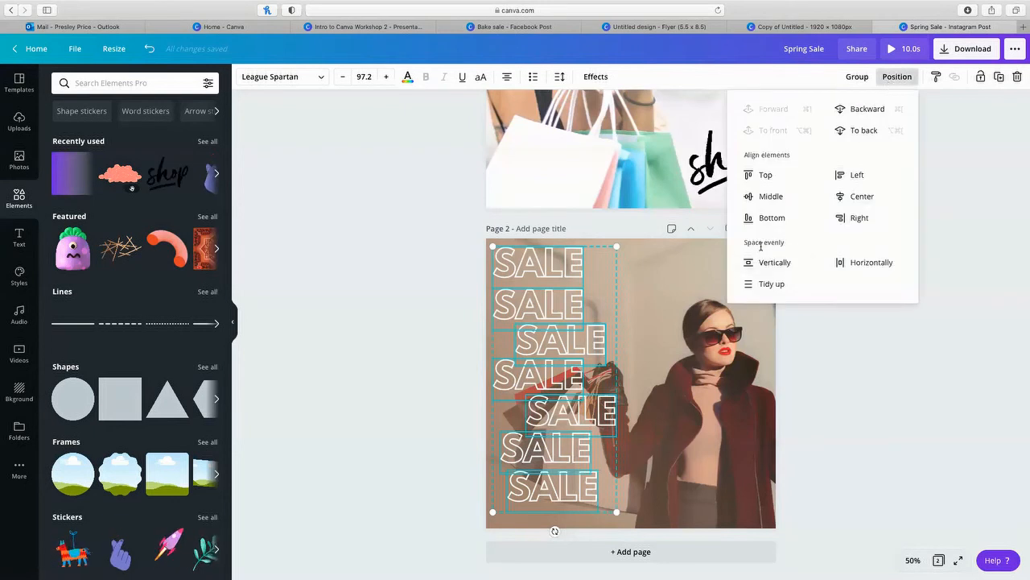
click(769, 285)
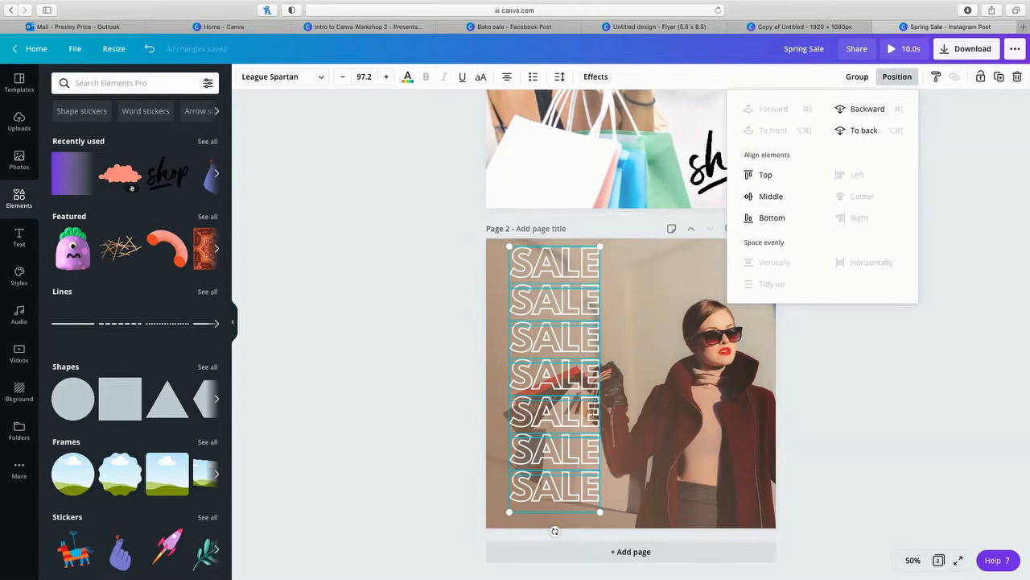
click(692, 333)
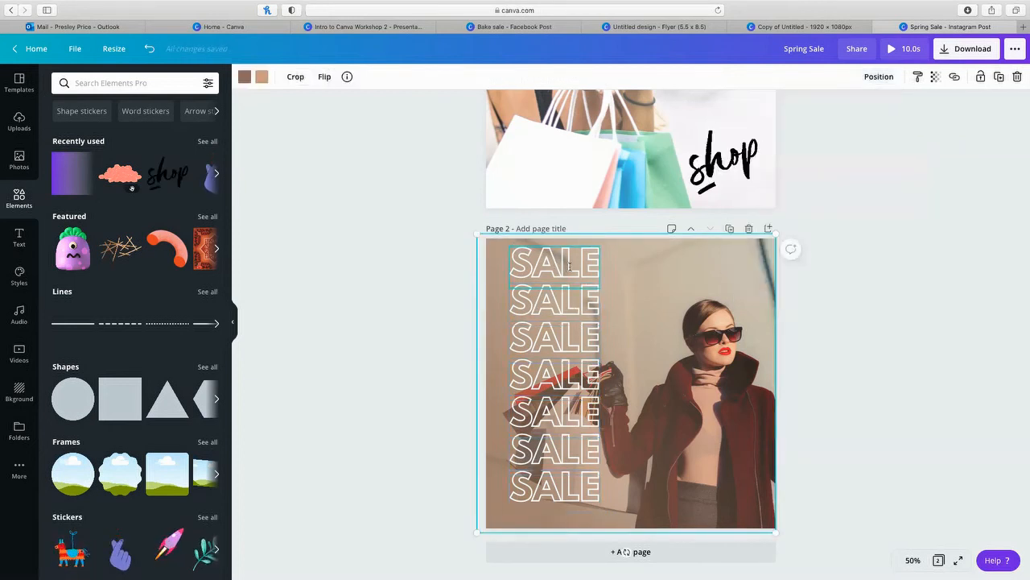
Step: Enlarge all seven SALE texts together to font size 107 and move the column against the left edge of page 2, filling its height
click(548, 279)
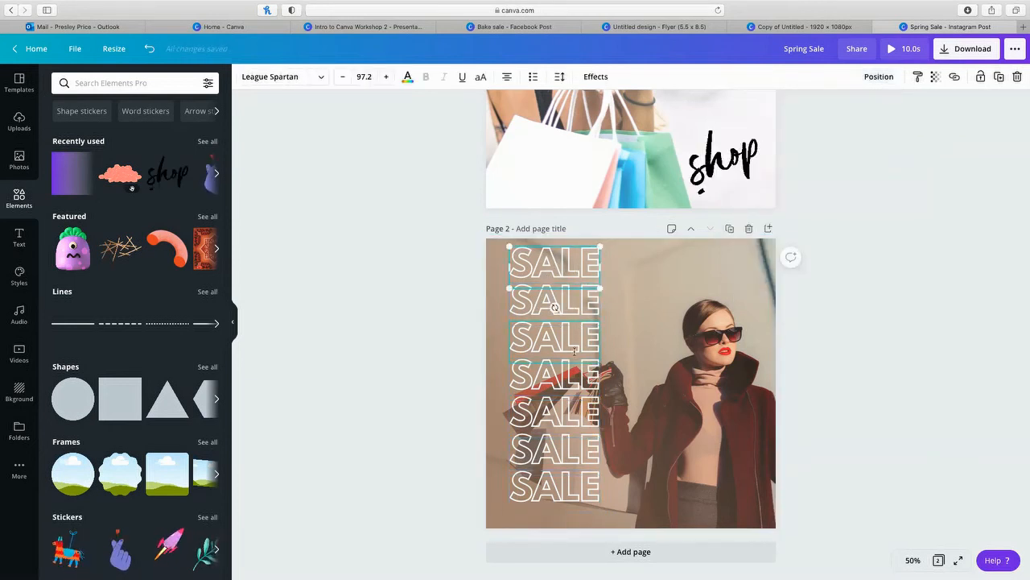
shift+click(547, 320)
shift+click(542, 353)
shift+click(538, 392)
shift+click(553, 418)
shift+click(541, 455)
shift+click(544, 488)
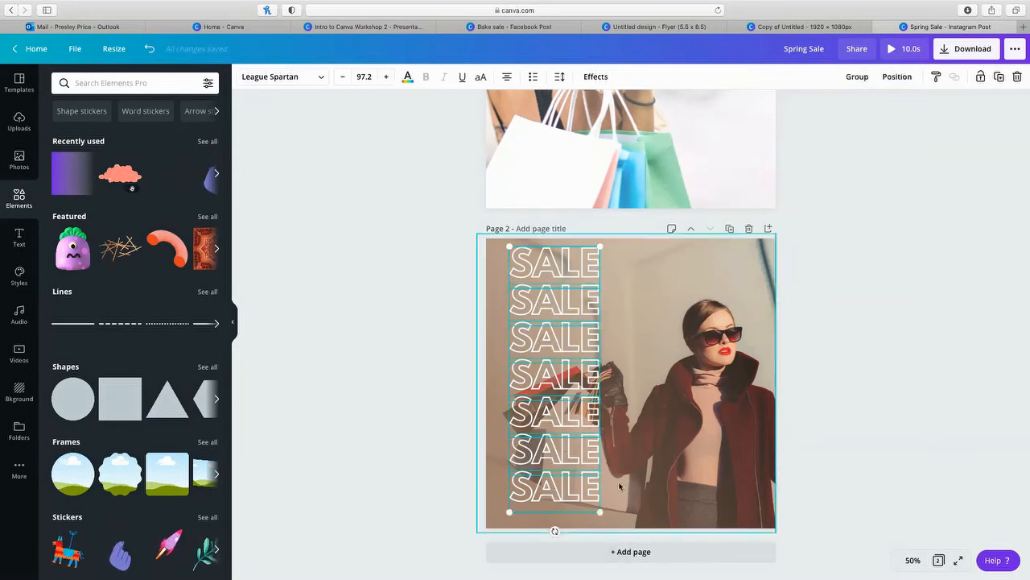
drag(600, 514, 610, 529)
drag(530, 404, 560, 412)
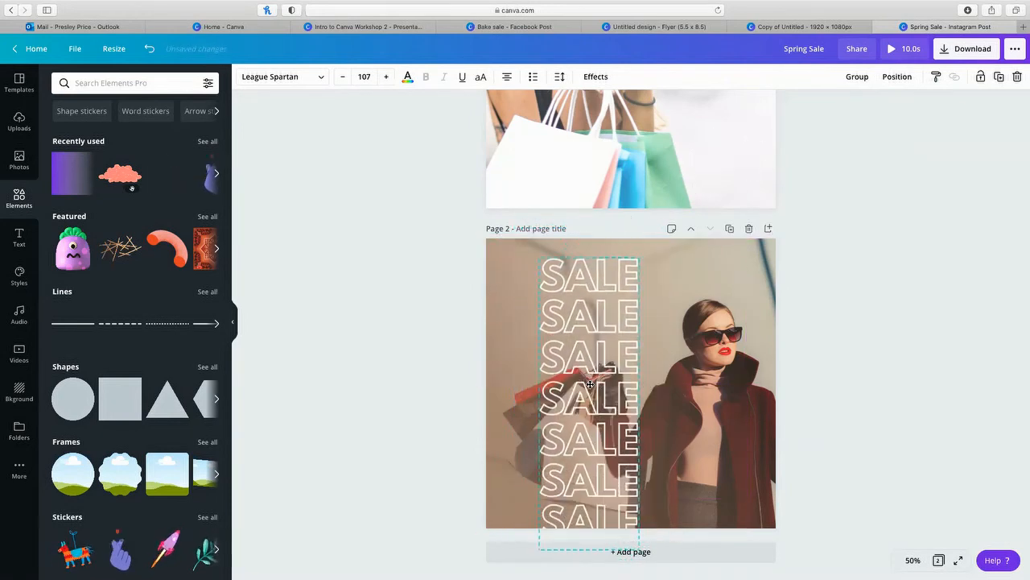
drag(590, 381, 542, 367)
click(855, 315)
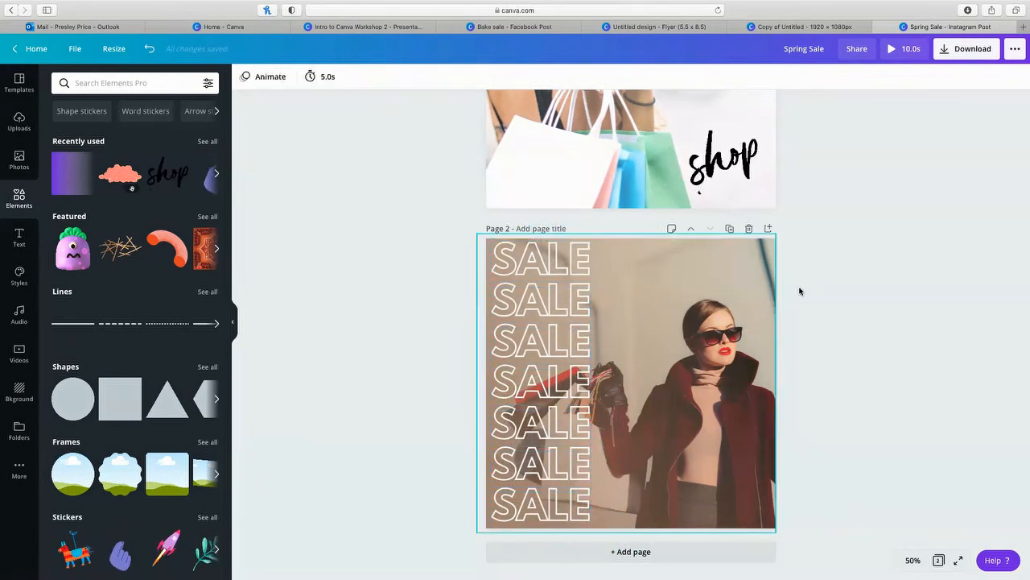
Step: Try the Fade, Scrapbook, Pop and Rise page animations and the Zoom, Flow and Rise photo animations on page 2
click(271, 85)
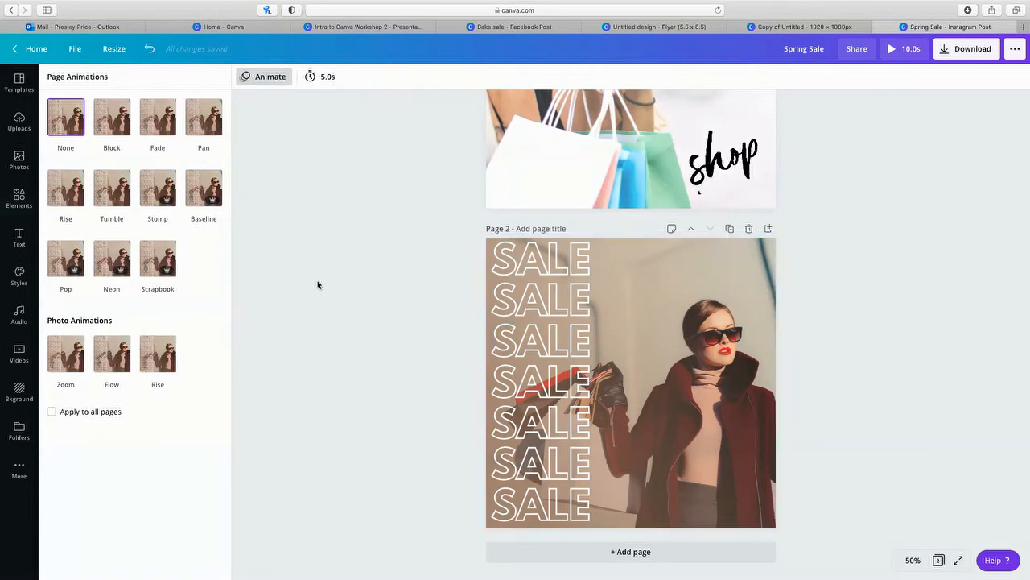
click(161, 119)
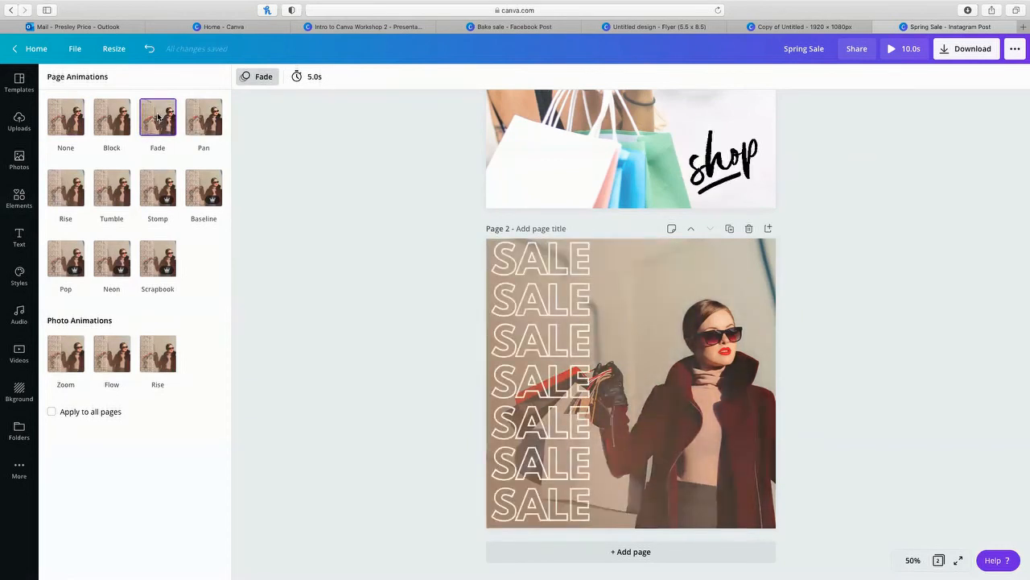
click(151, 252)
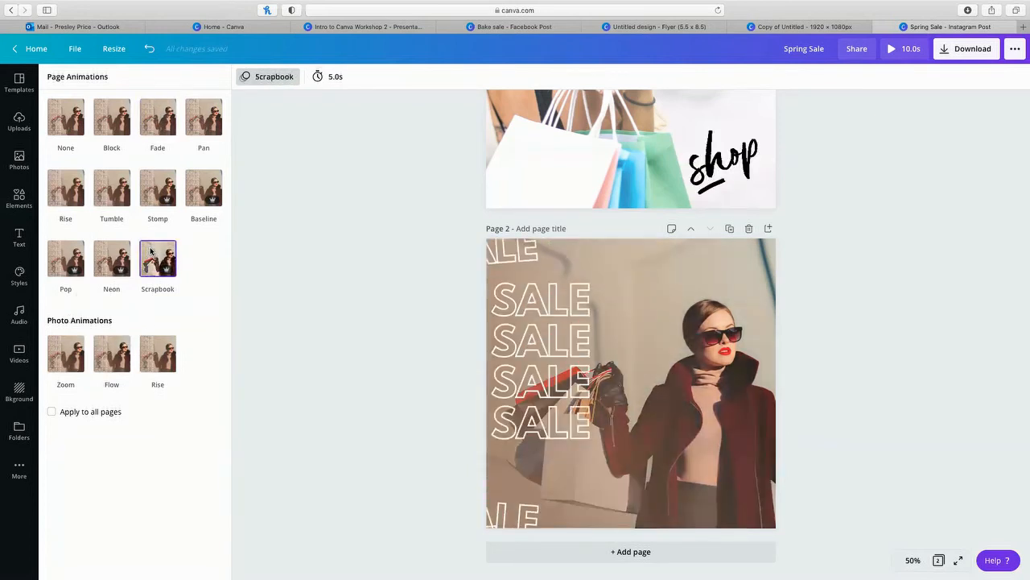
click(74, 260)
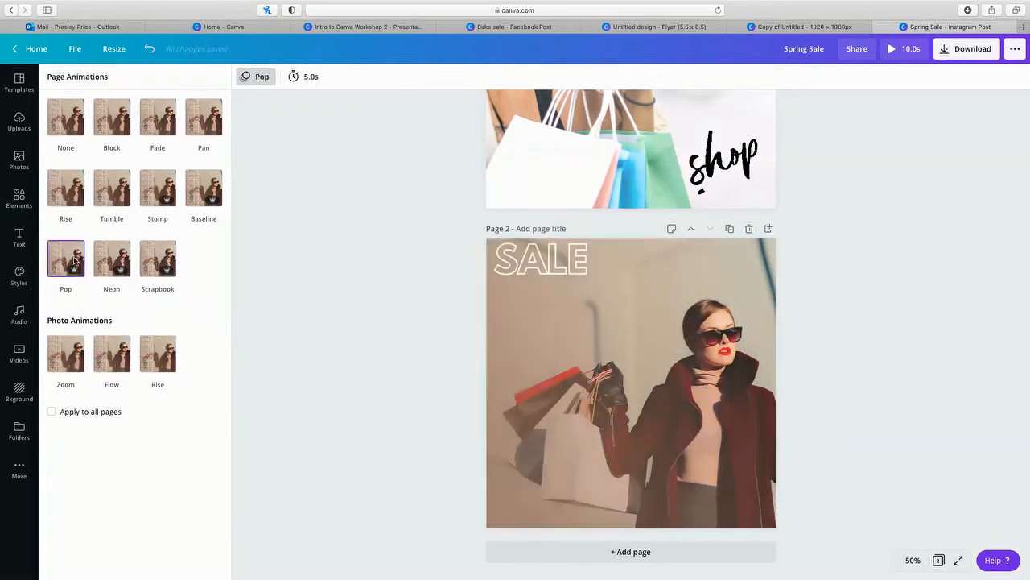
click(58, 184)
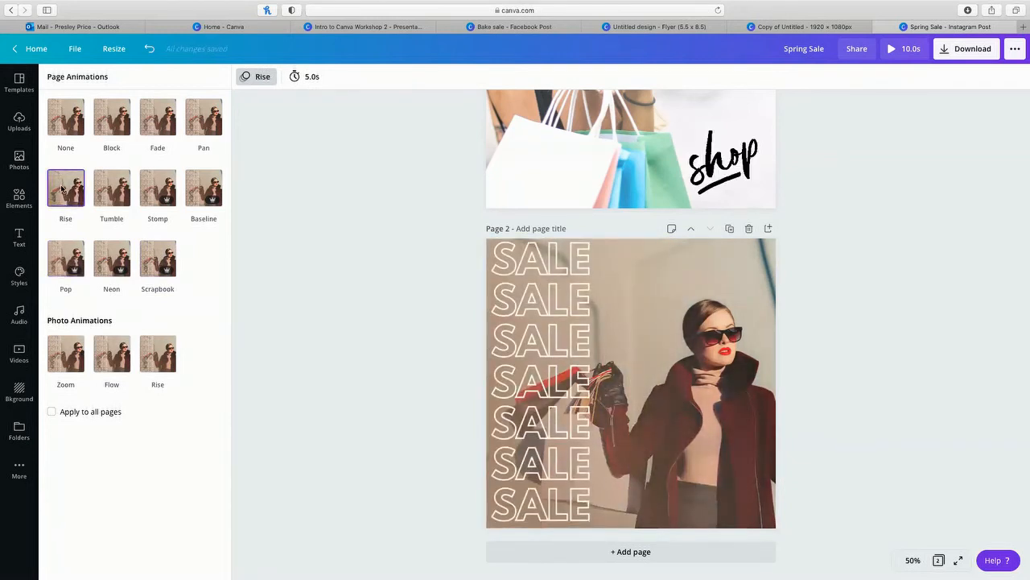
click(69, 358)
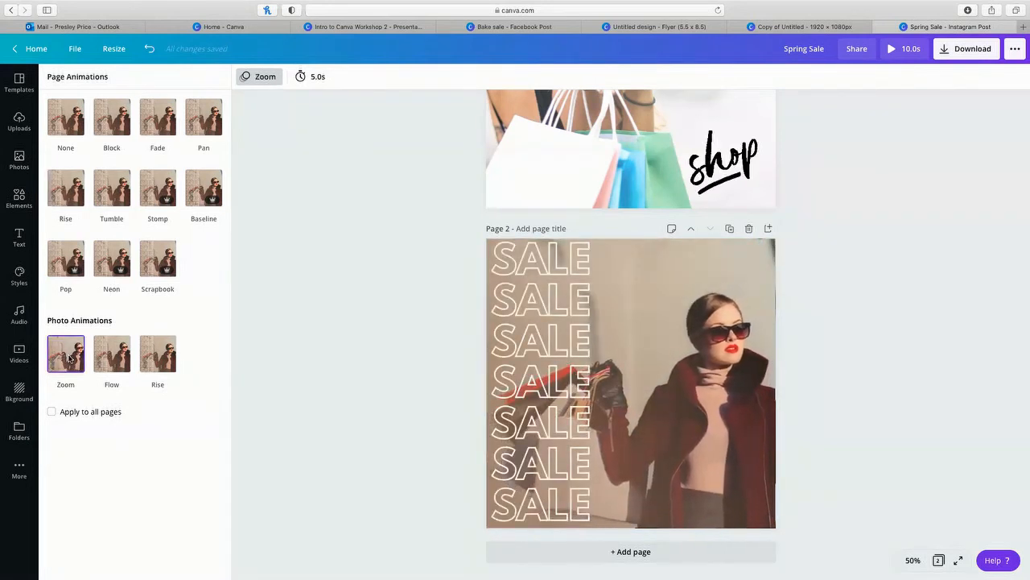
click(127, 359)
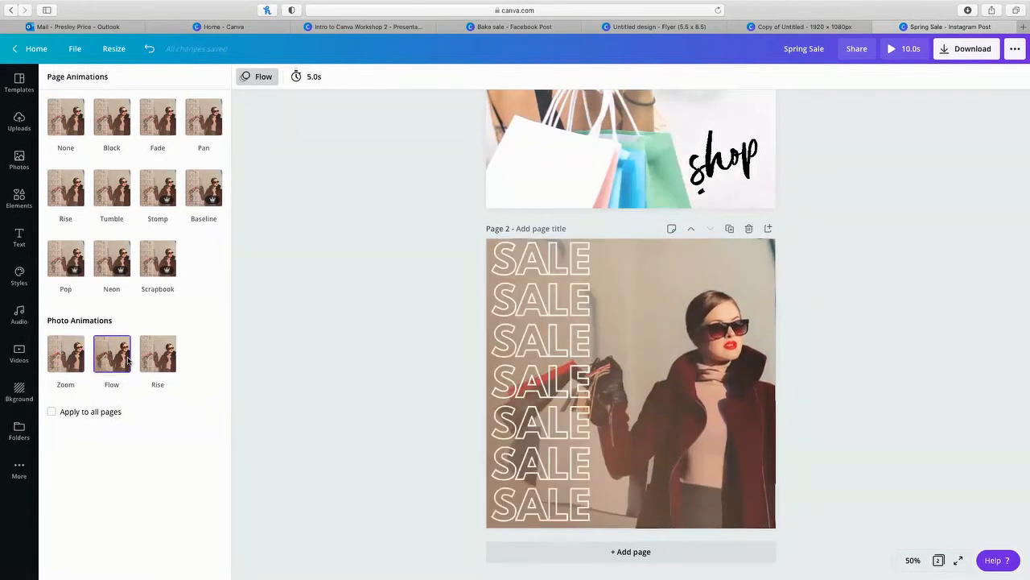
click(170, 360)
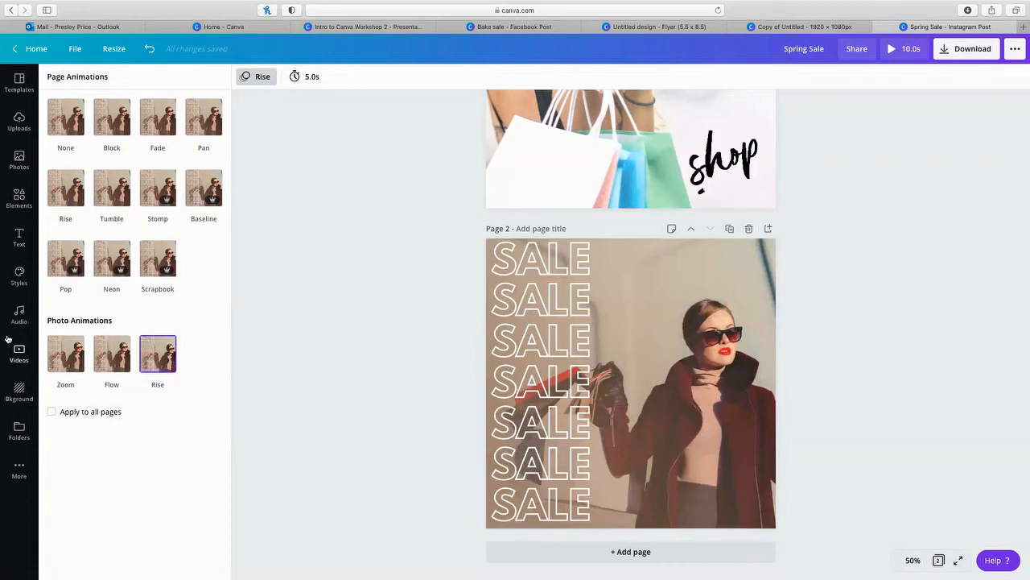
Step: Group the seven stacked SALE texts on page 2
click(557, 257)
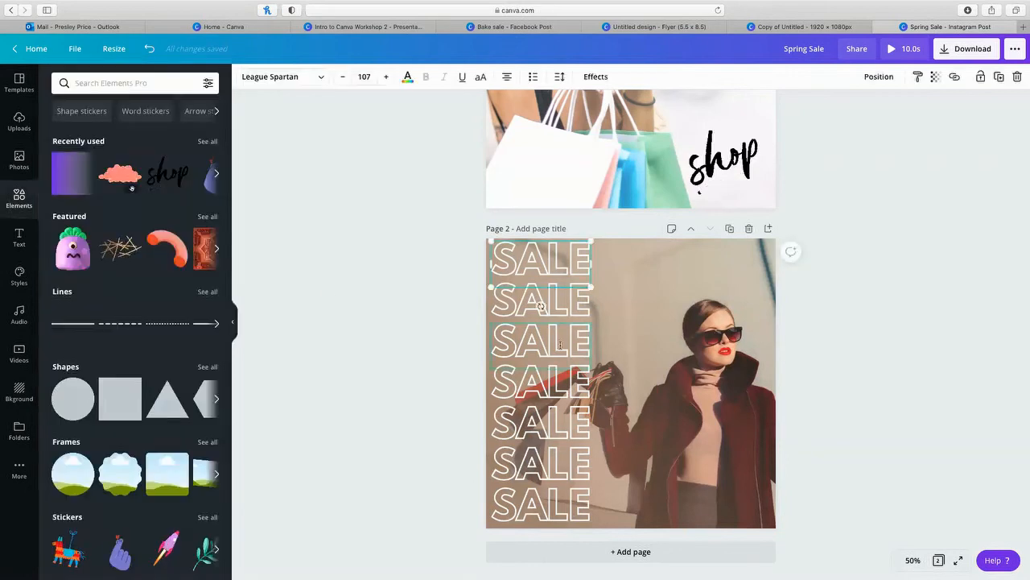
shift+click(541, 383)
shift+click(541, 423)
shift+click(541, 463)
shift+click(541, 504)
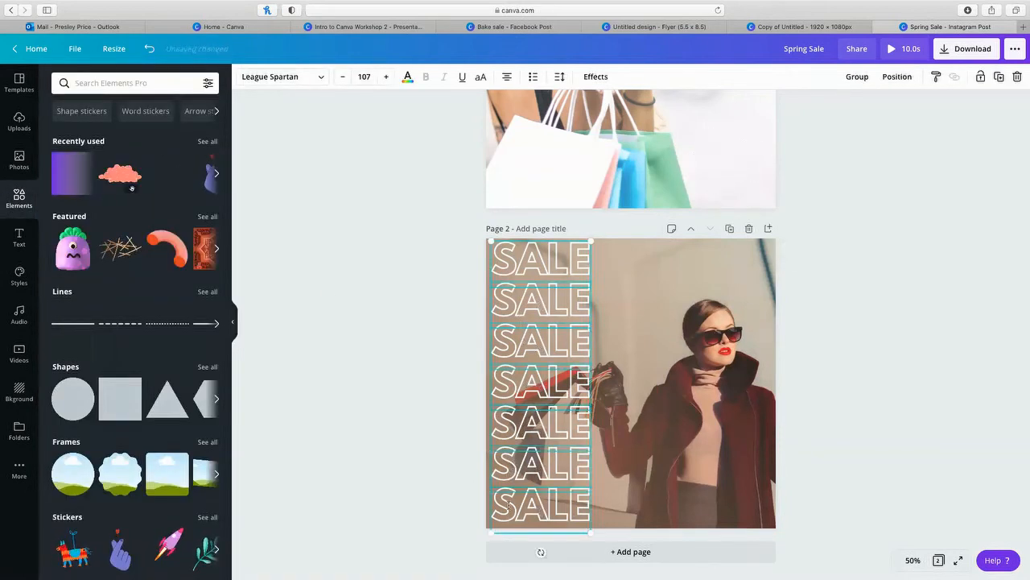
click(849, 76)
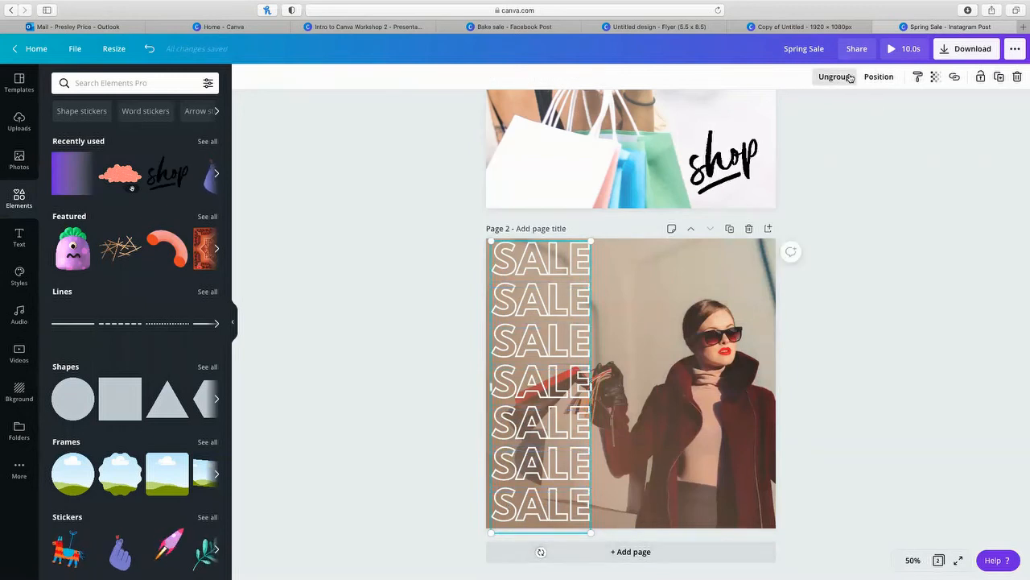
click(157, 50)
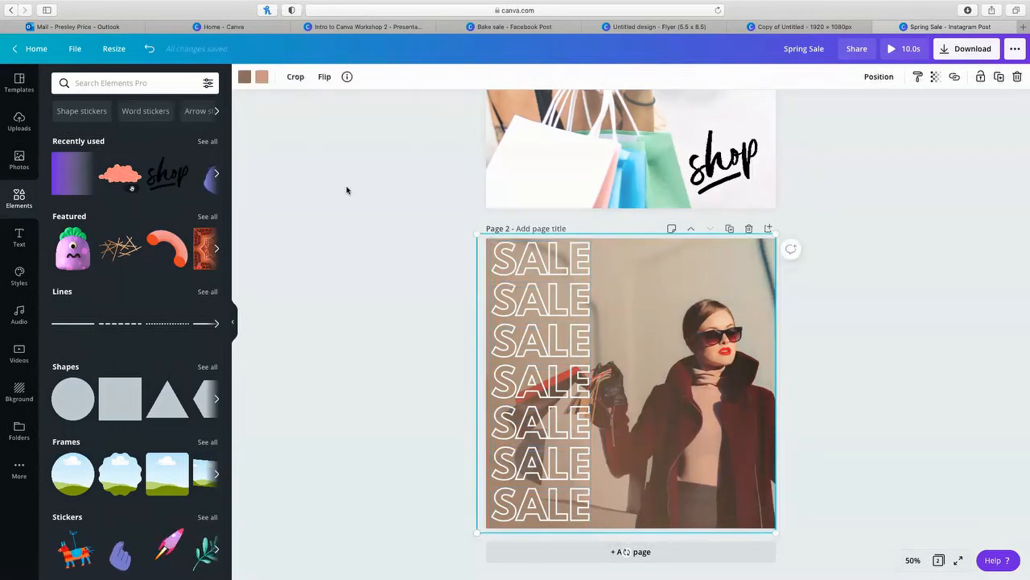
Step: Try the None, Block, Fade and Pan page animations on page 2 and settle on Tumble
click(373, 172)
click(252, 90)
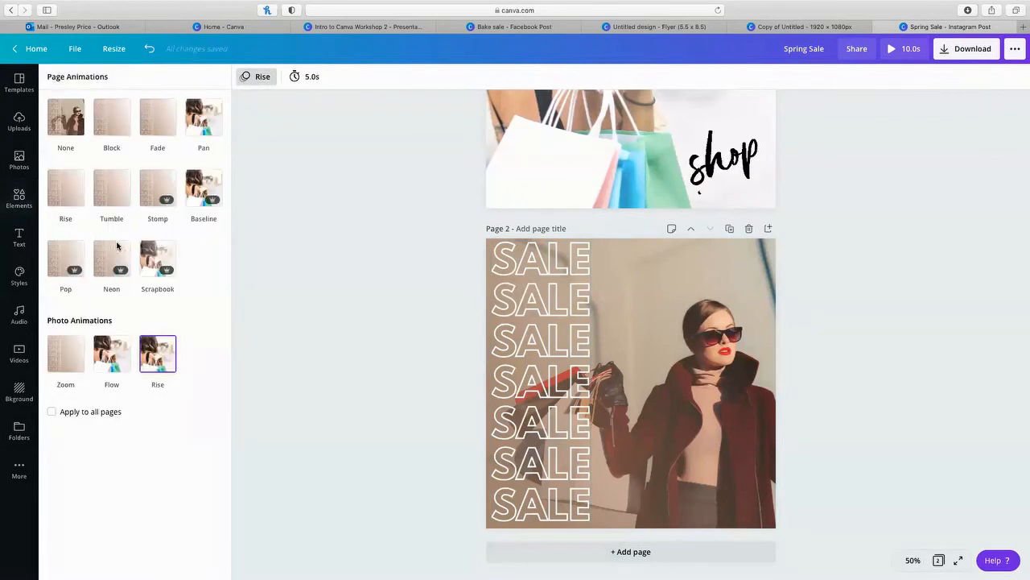
click(58, 121)
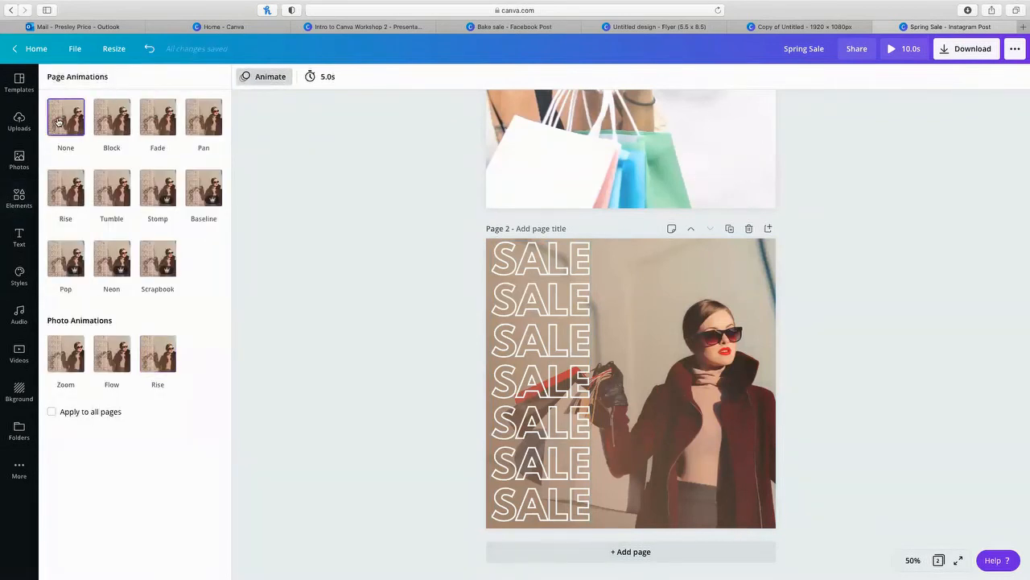
click(109, 118)
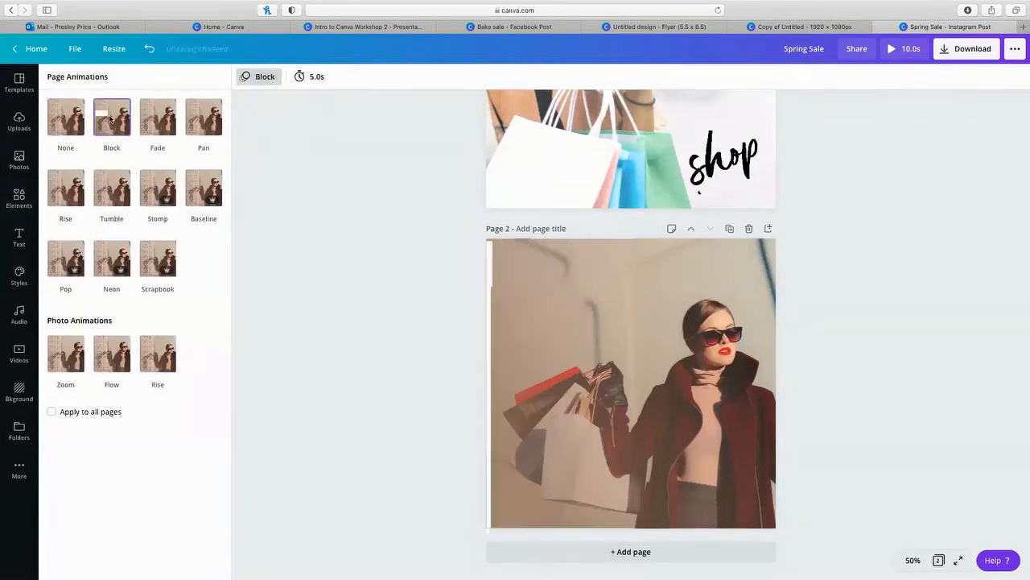
click(165, 119)
click(193, 120)
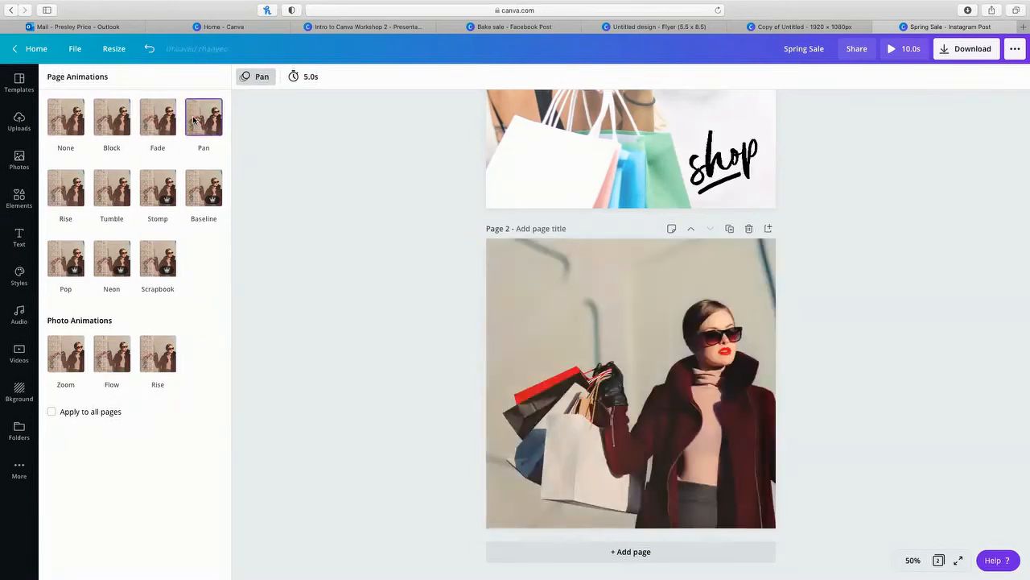
click(120, 185)
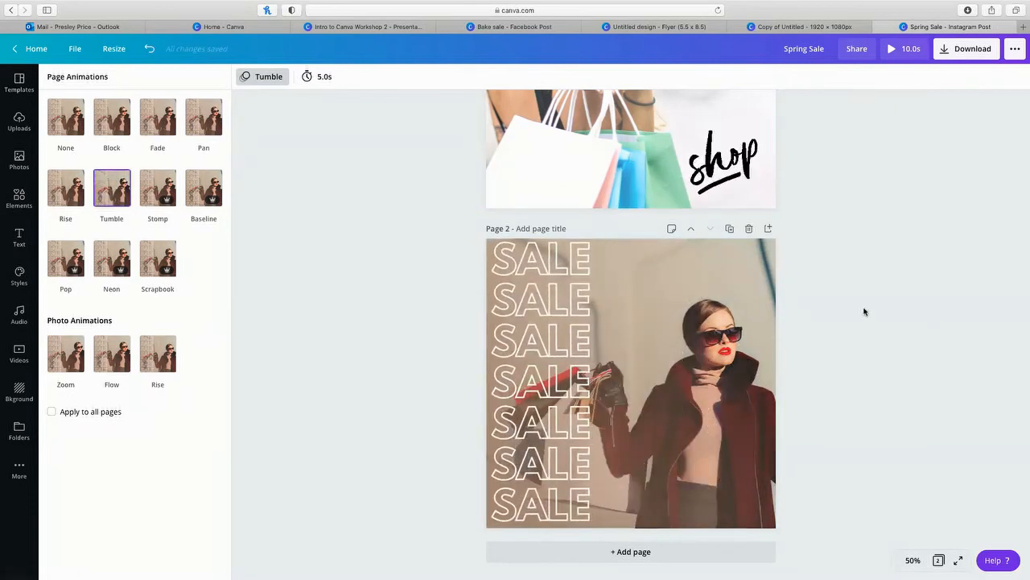
click(545, 288)
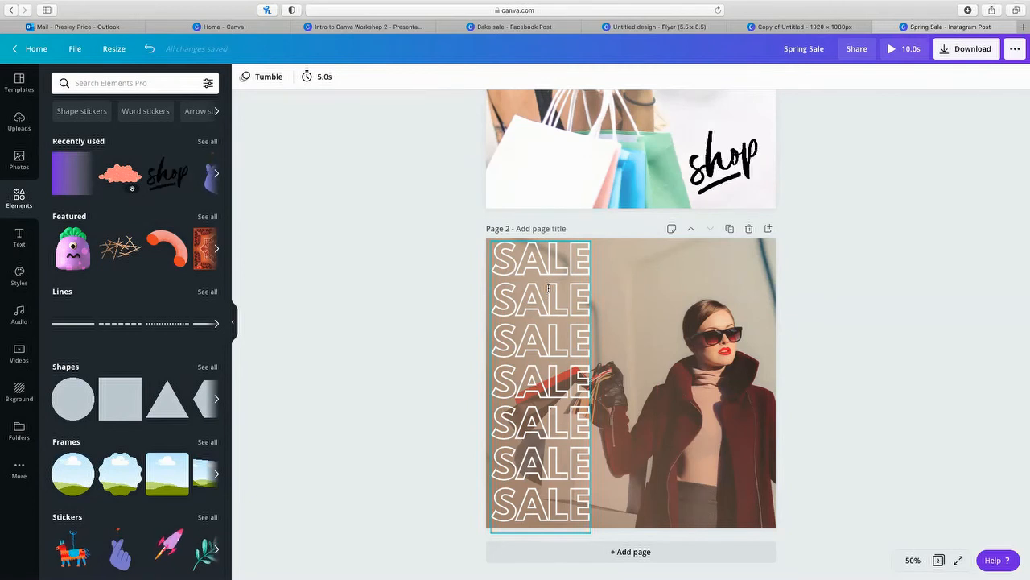
Step: Add page 3 and give it the tan document colour as its background
click(697, 551)
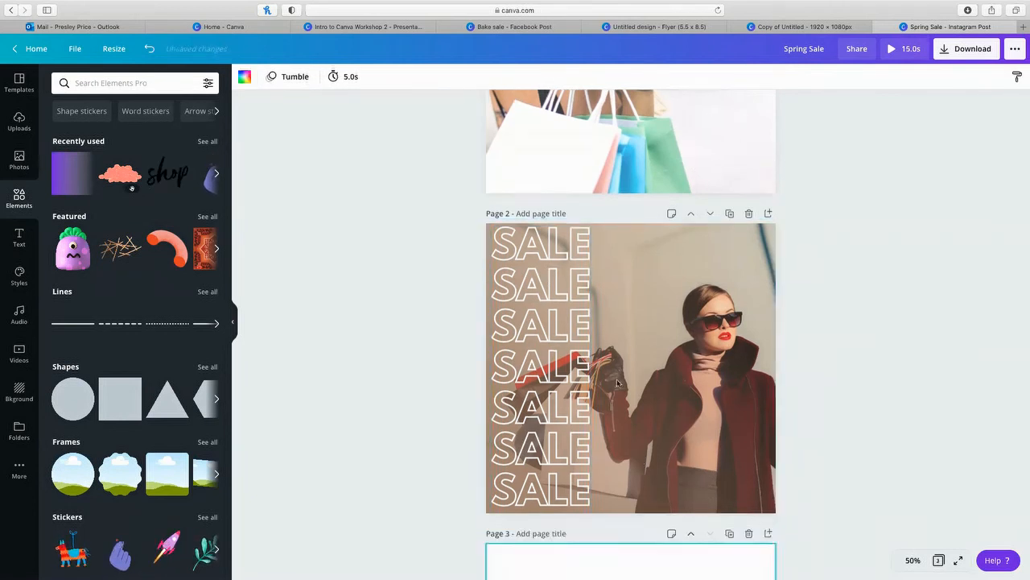
click(245, 76)
click(91, 183)
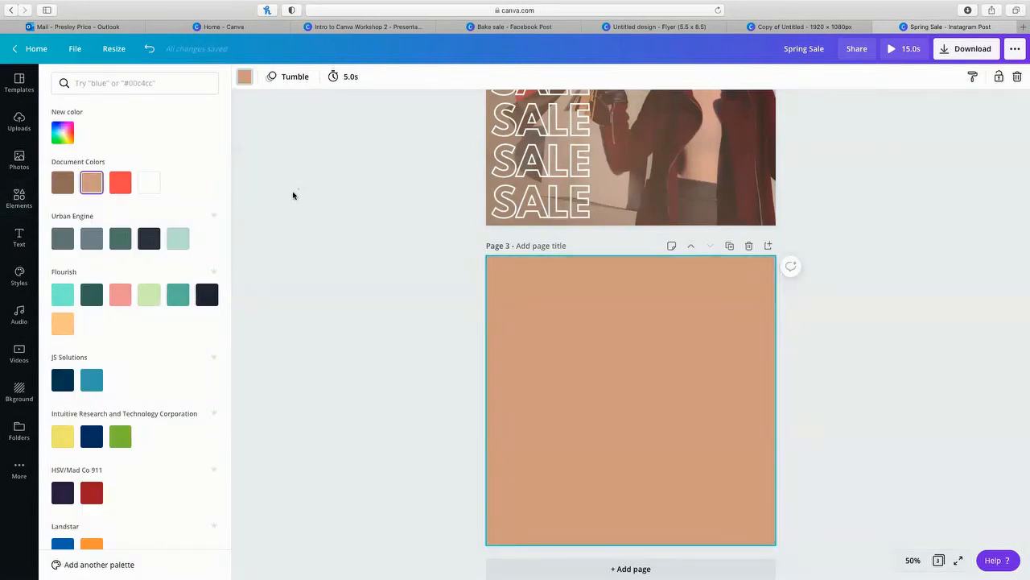
Step: Search the uploads for FLOURISH and add the portrait of the smiling woman in a white top to page 3
click(19, 198)
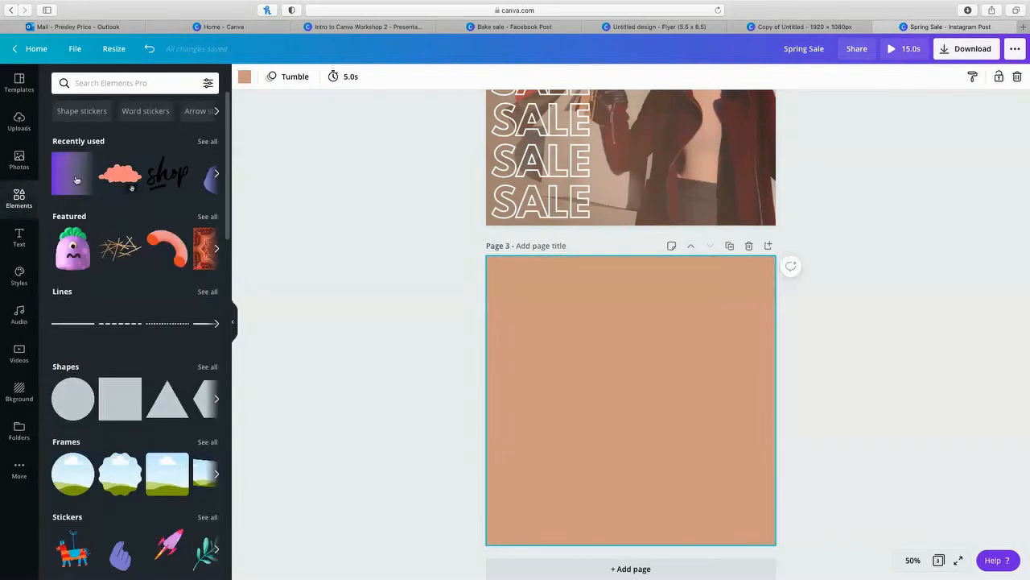
click(18, 121)
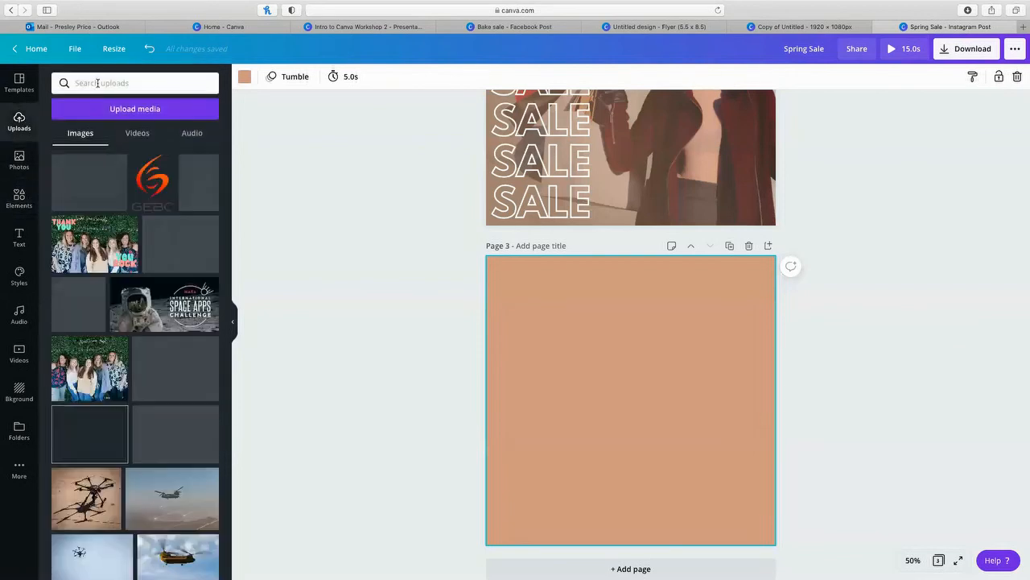
click(98, 82)
text(FLOU)
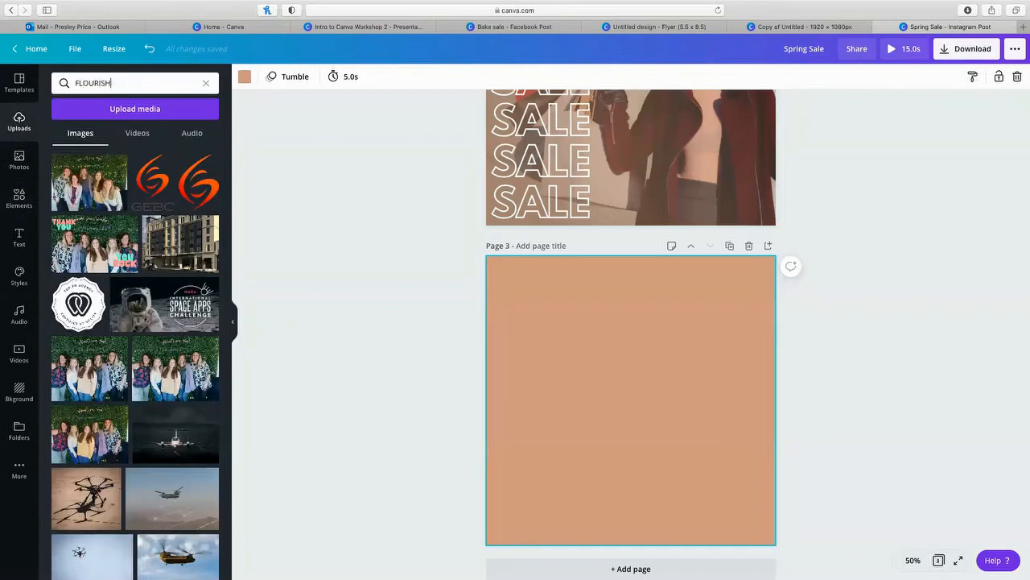
text(RISH)
key(Return)
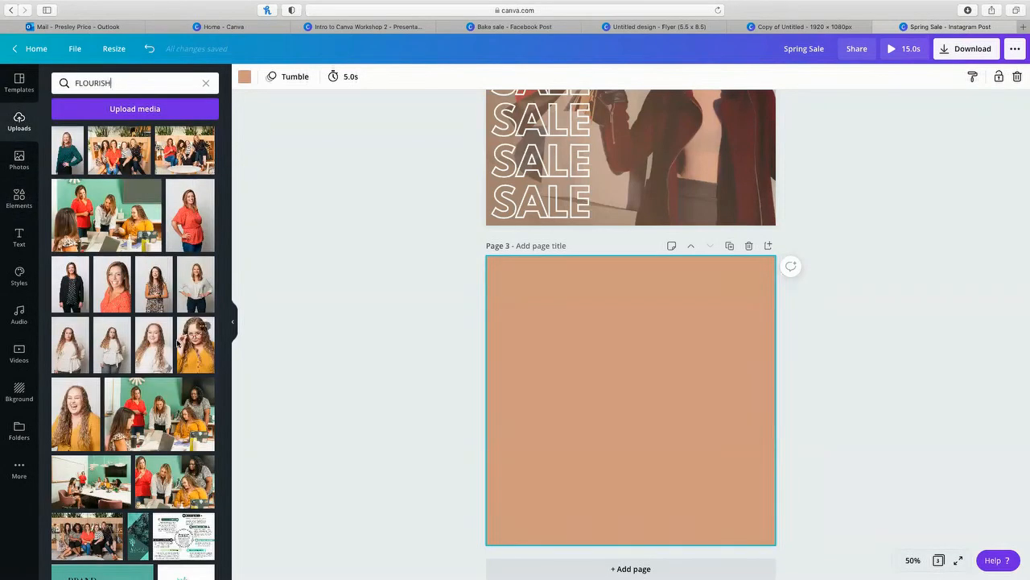
click(155, 364)
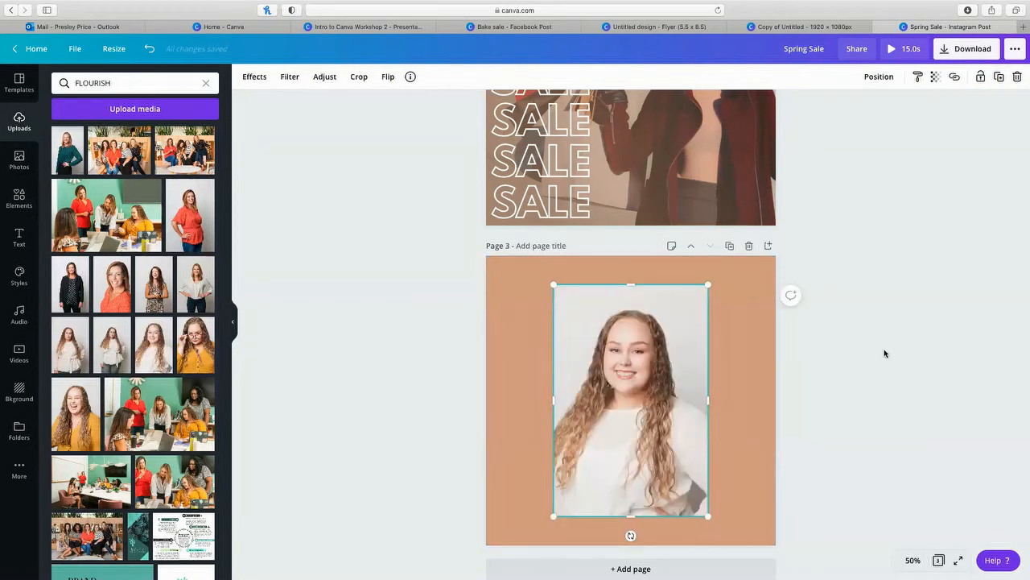
Step: Search the image effects for SHADOW and give the portrait on page 3 the Drop shadow
click(477, 268)
scroll(535, 297, down, 1)
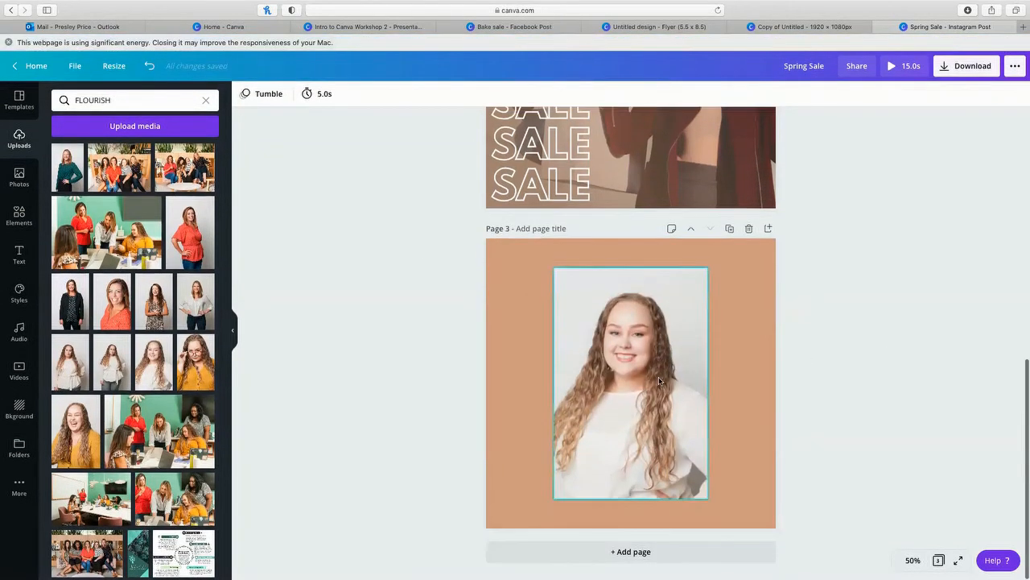
click(570, 310)
click(253, 94)
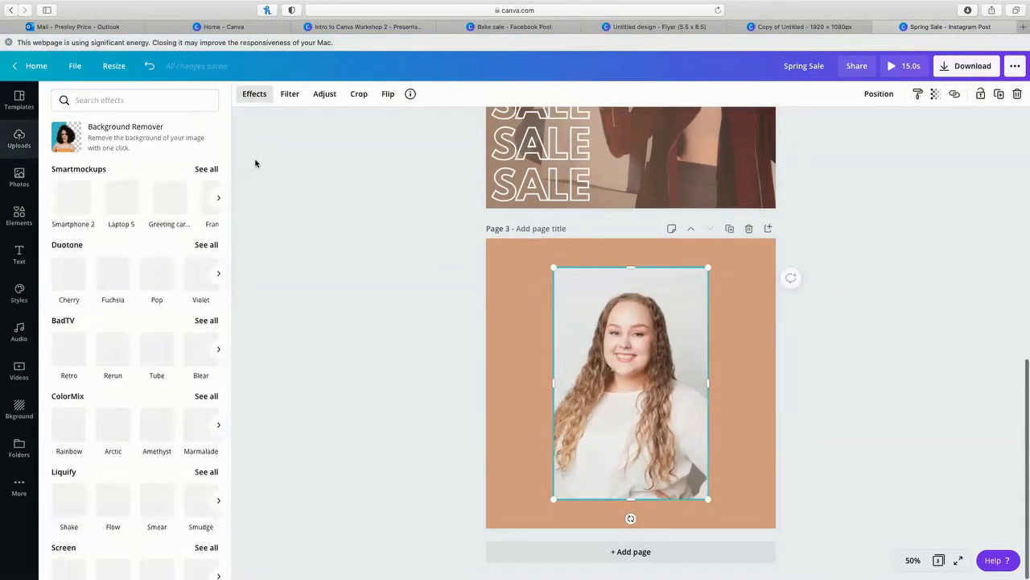
scroll(155, 354, down, 5)
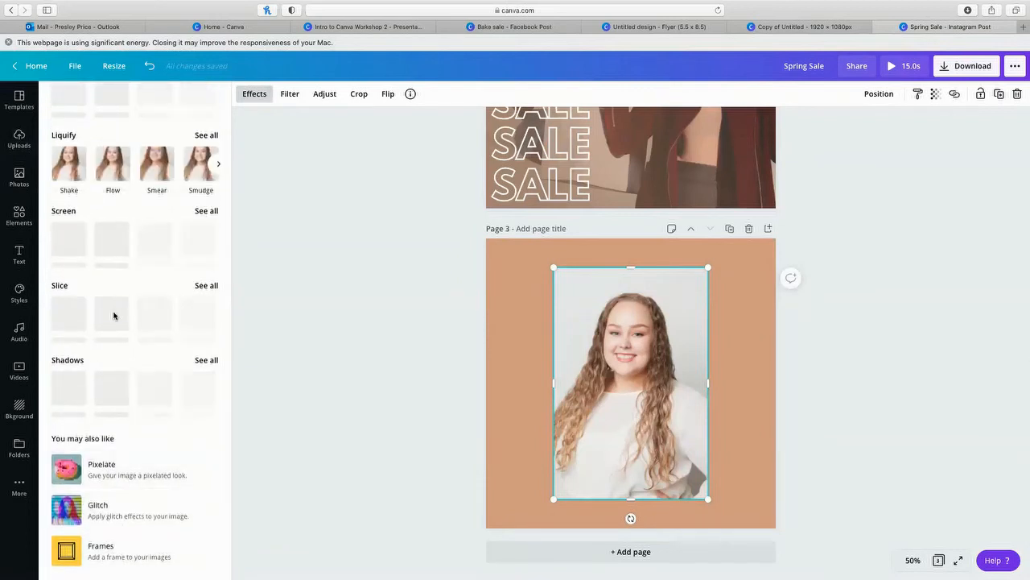
scroll(112, 402, up, 5)
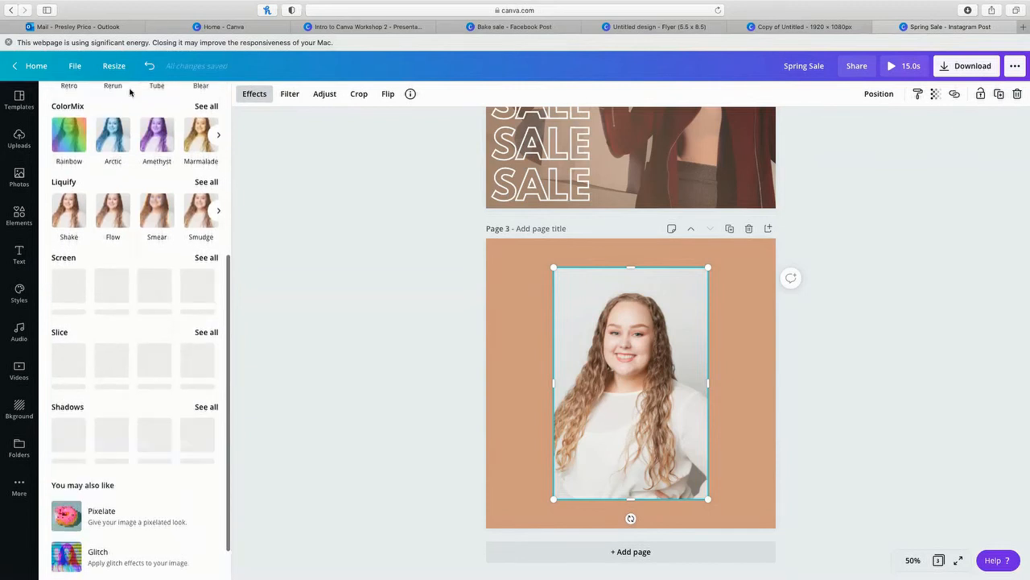
click(122, 99)
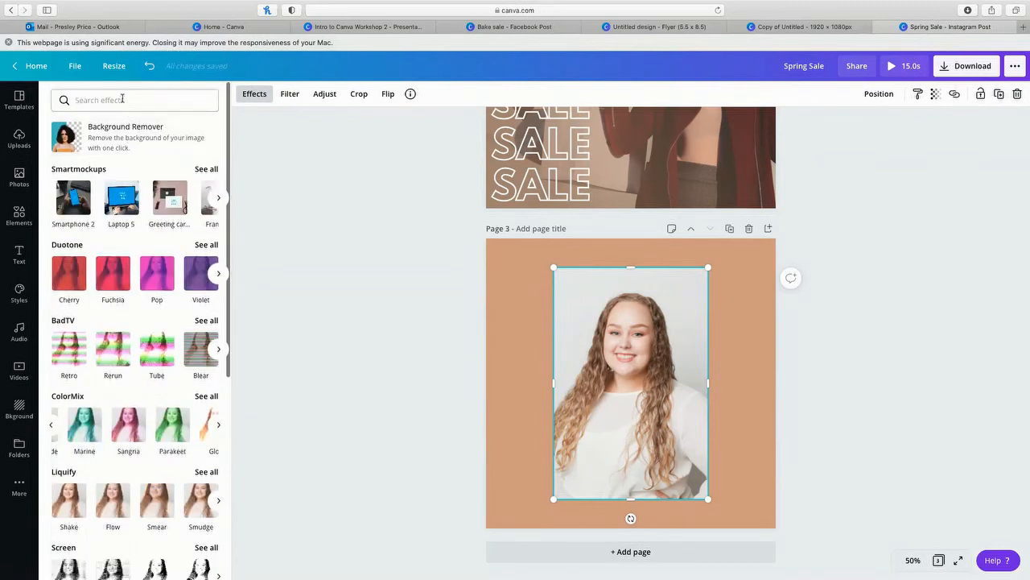
text(SHADOW)
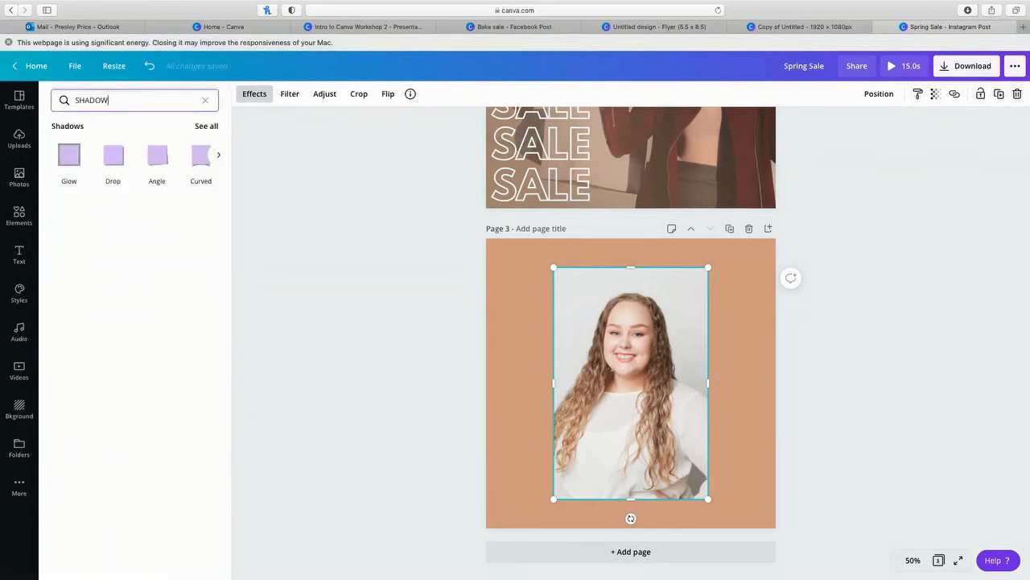
click(127, 165)
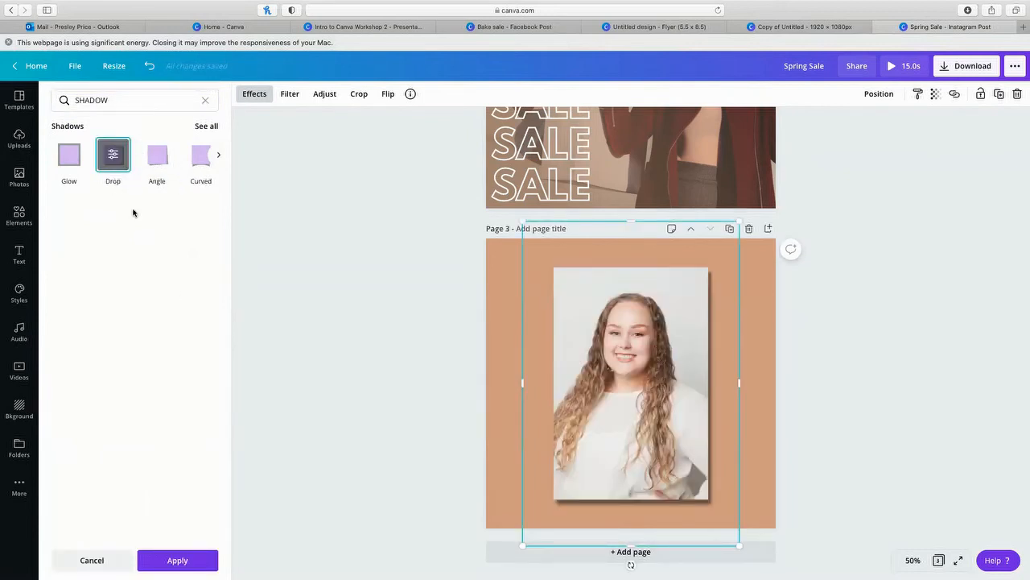
Step: Set the portrait's drop shadow to offset 6, transparency 61, blur 10 and the red colour #DB0707
click(113, 153)
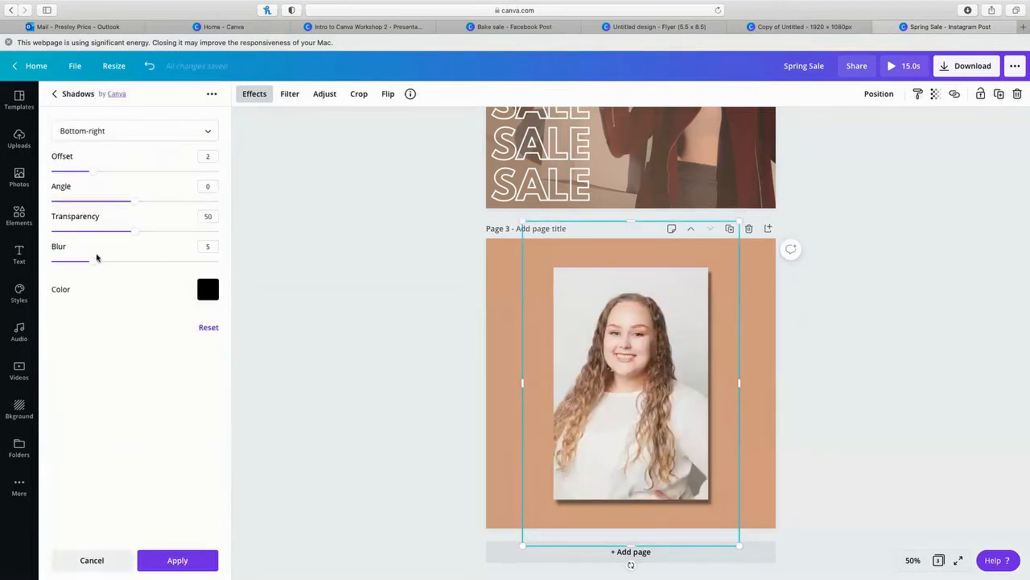
drag(144, 234, 136, 176)
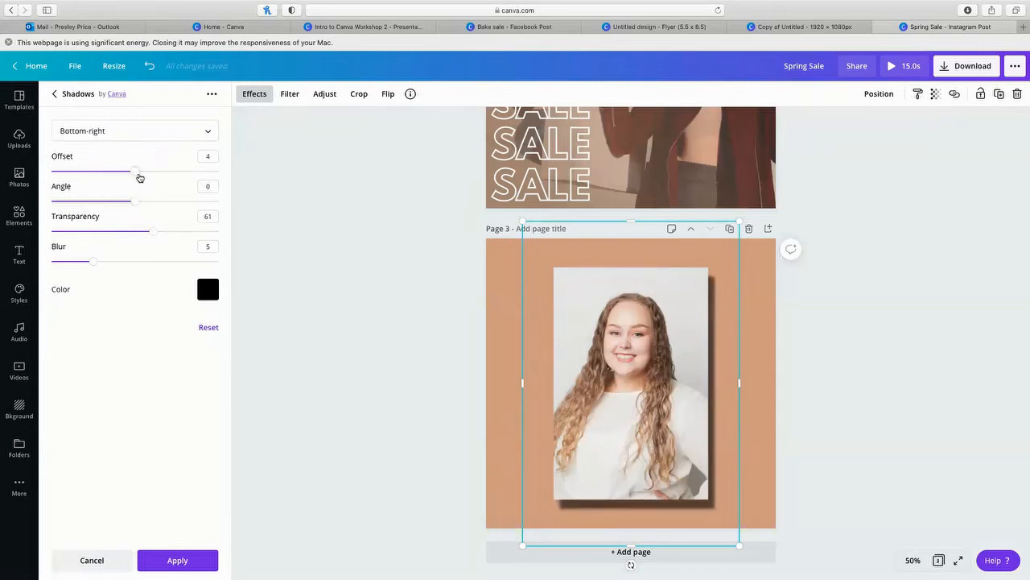
drag(148, 177, 168, 177)
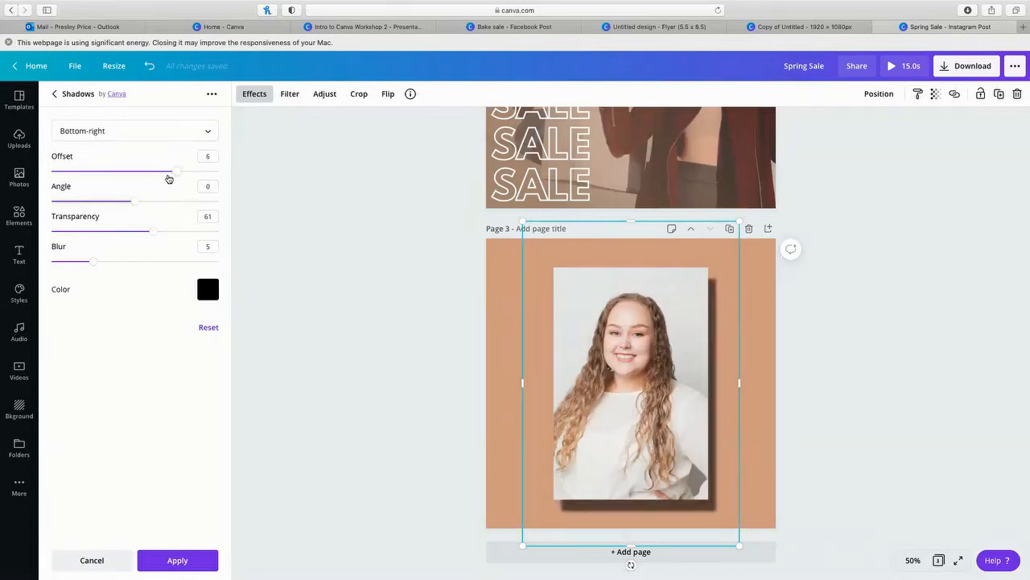
drag(95, 265, 126, 266)
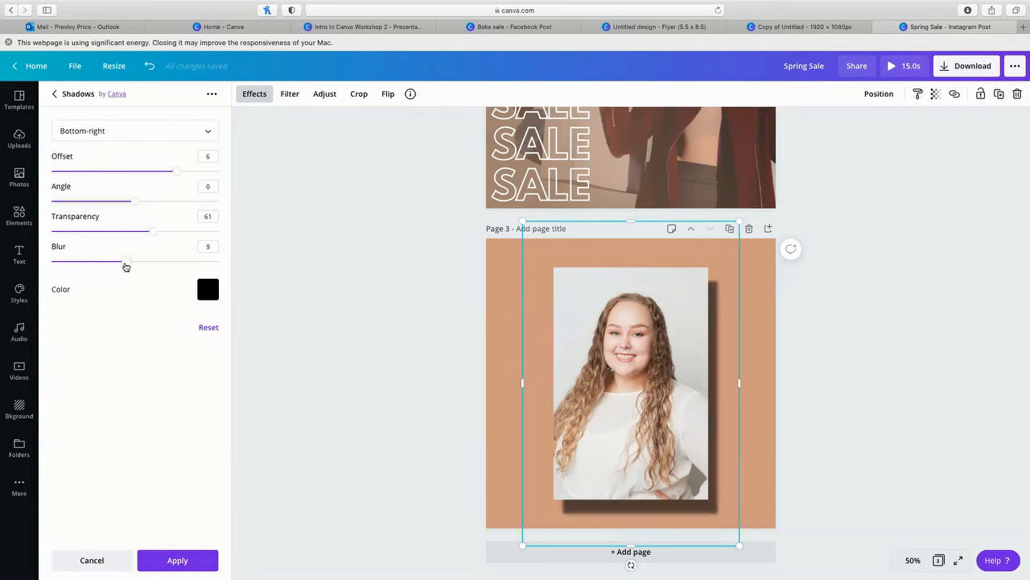
click(203, 292)
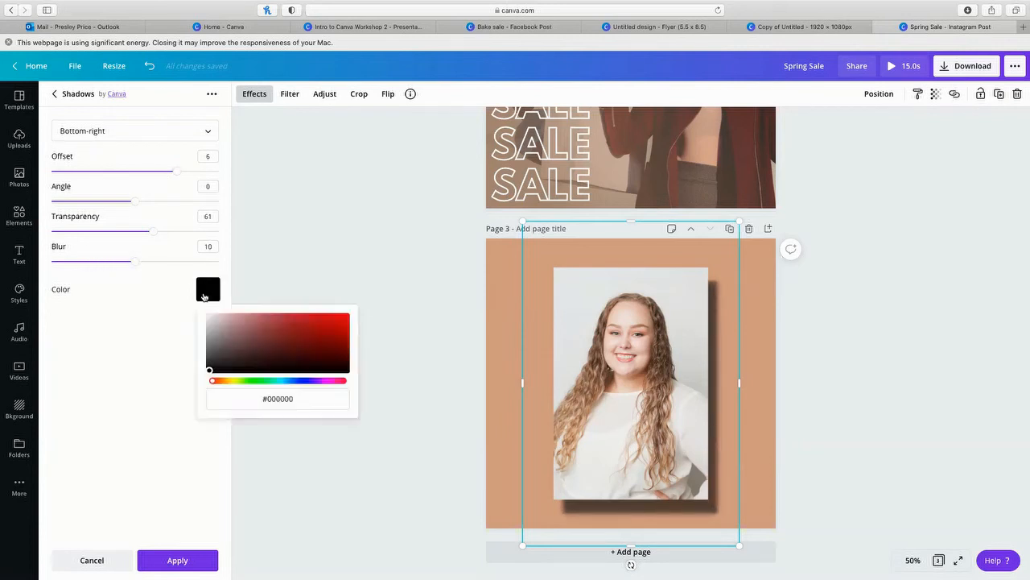
click(344, 322)
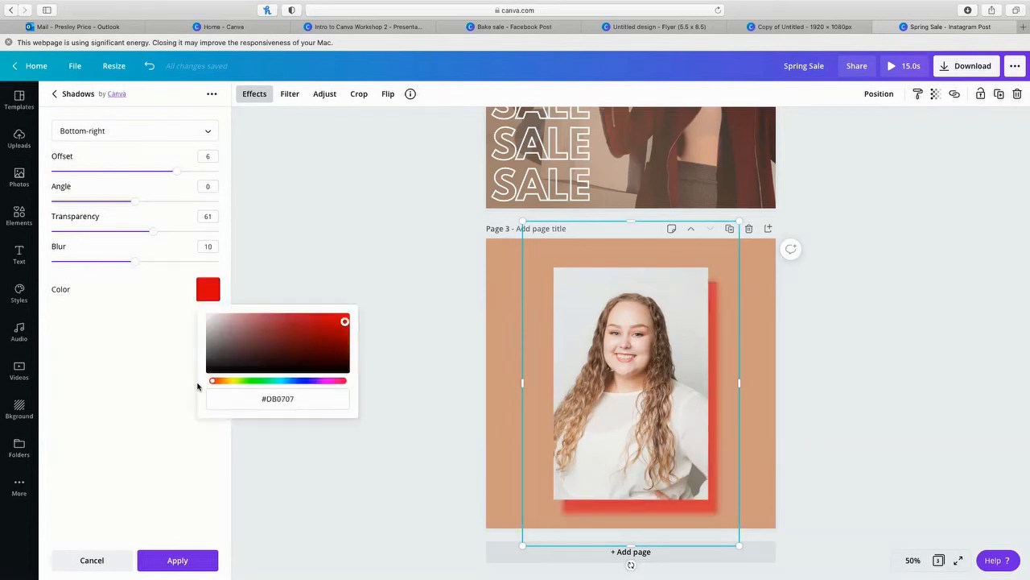
click(211, 458)
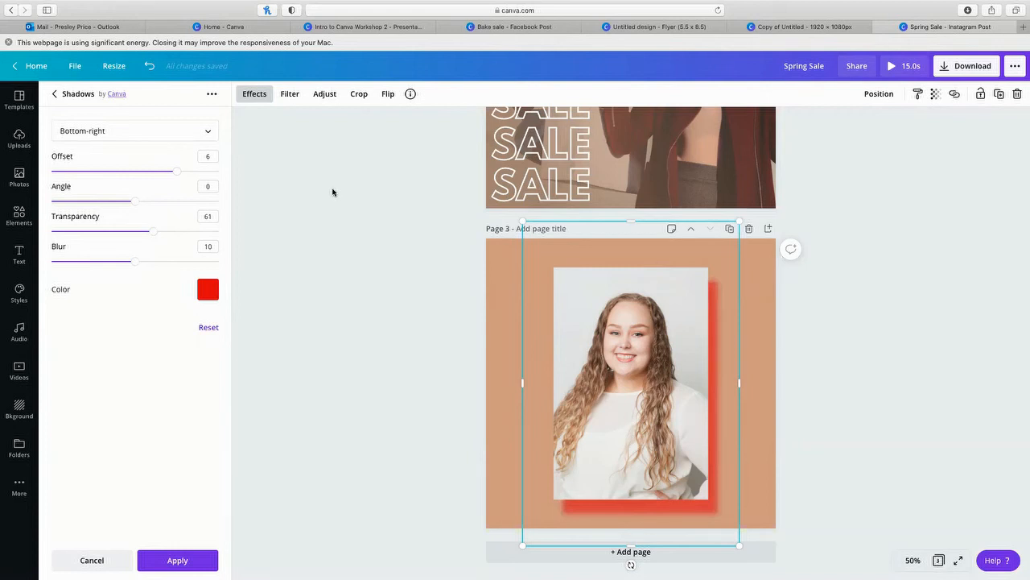
Step: Delete the portrait from page 3 and add the teal tree logo from the uploads in its place
click(58, 95)
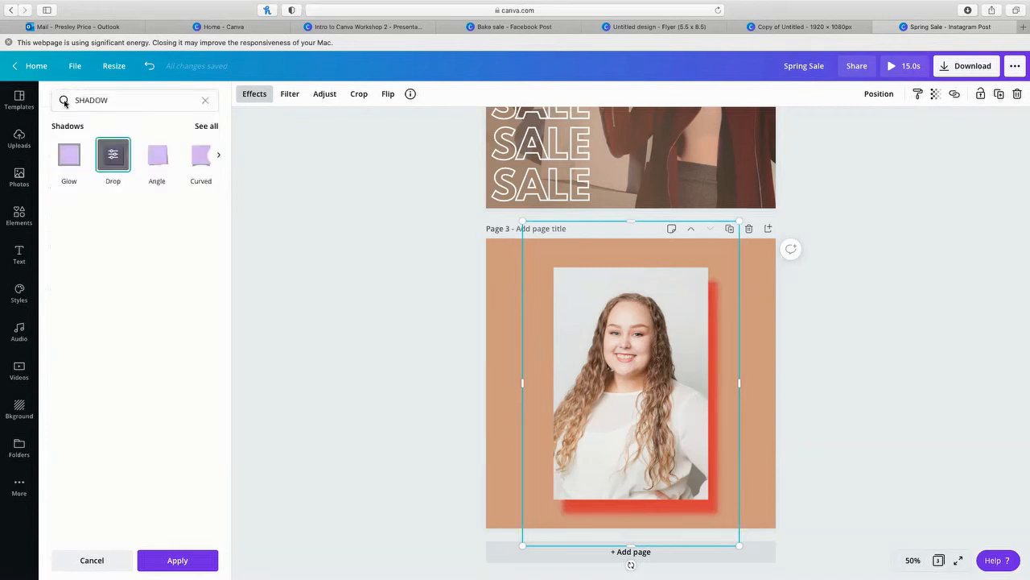
click(206, 100)
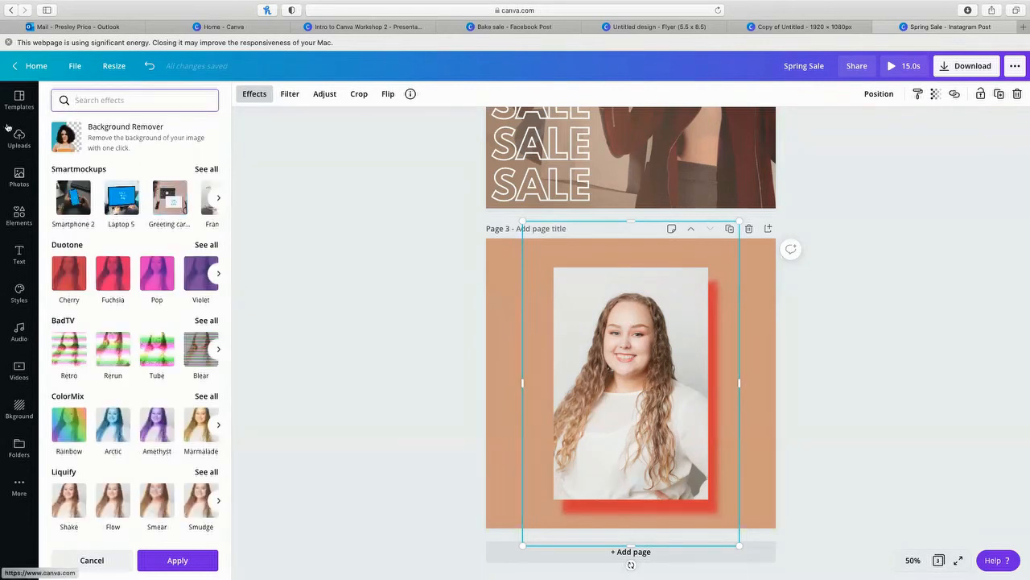
click(91, 146)
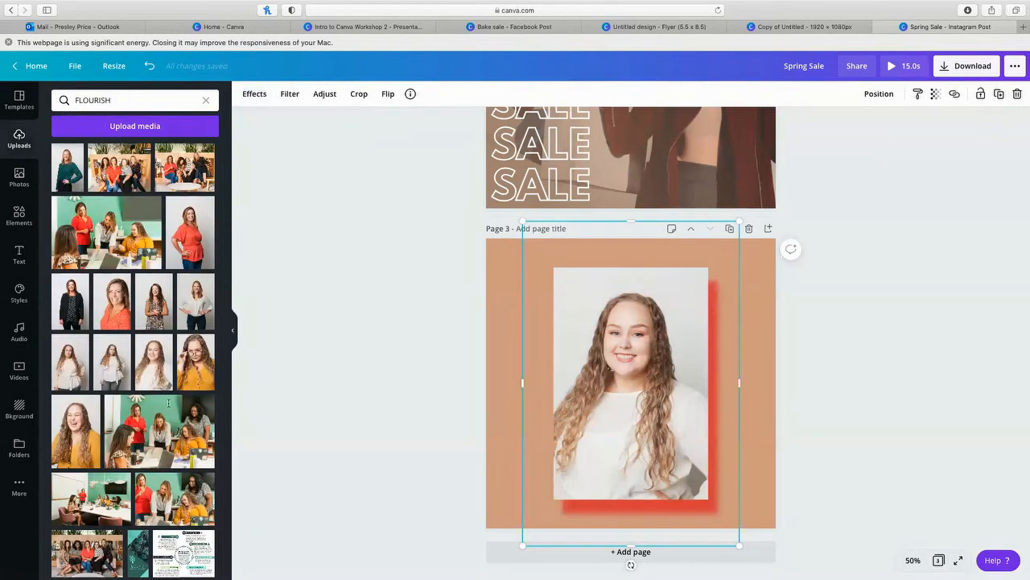
scroll(188, 427, down, 5)
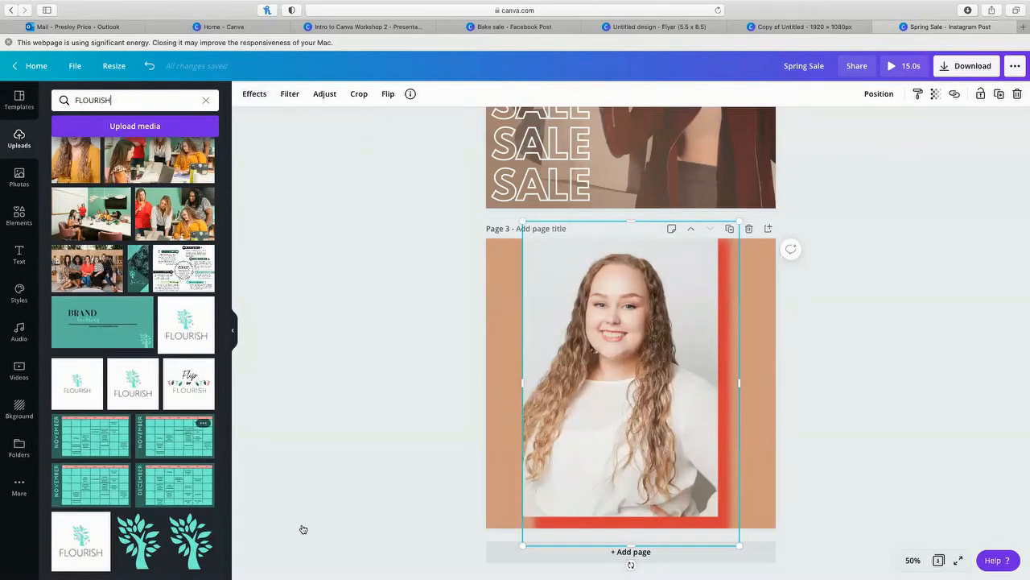
key(BackSpace)
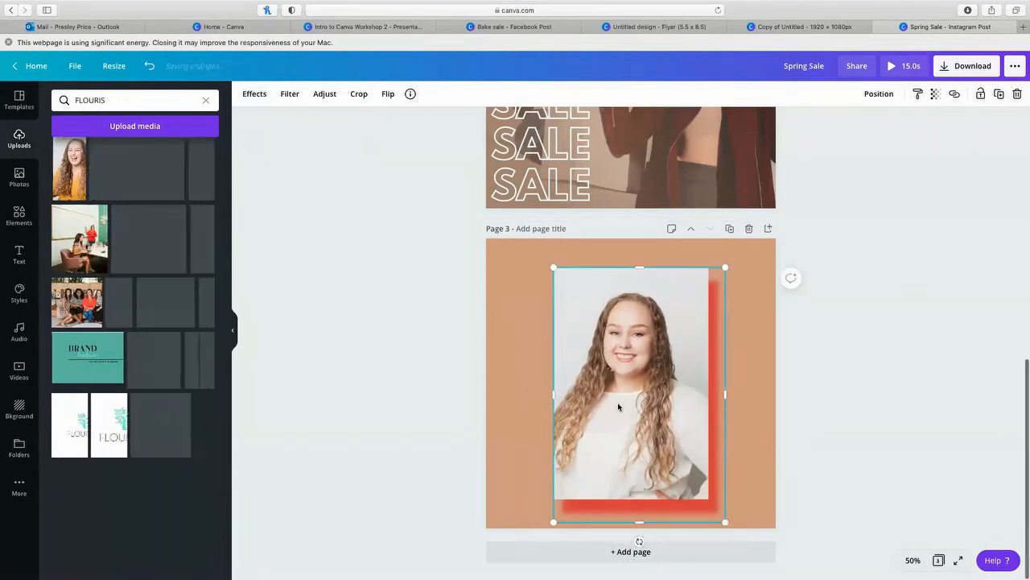
key(BackSpace)
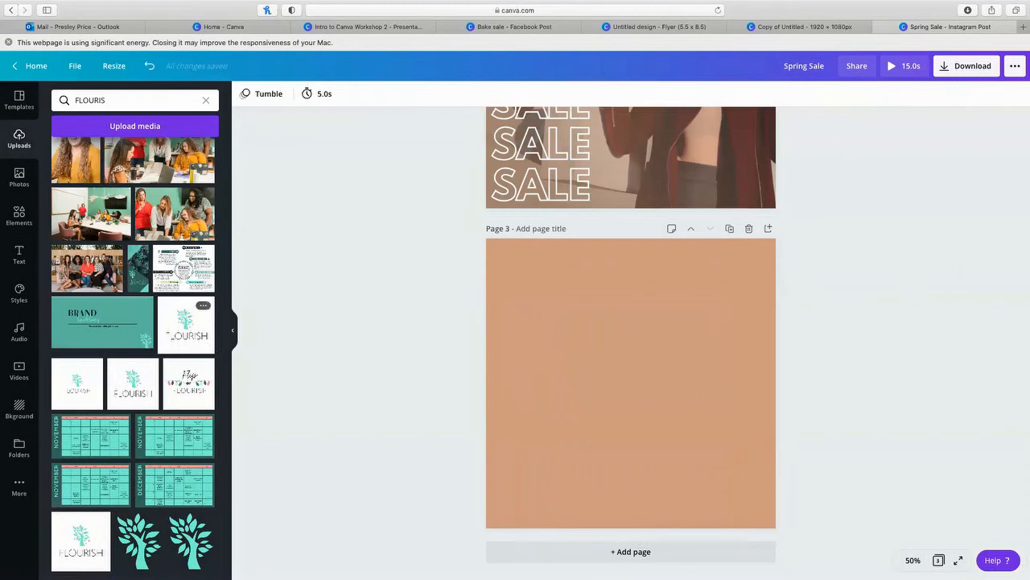
click(187, 535)
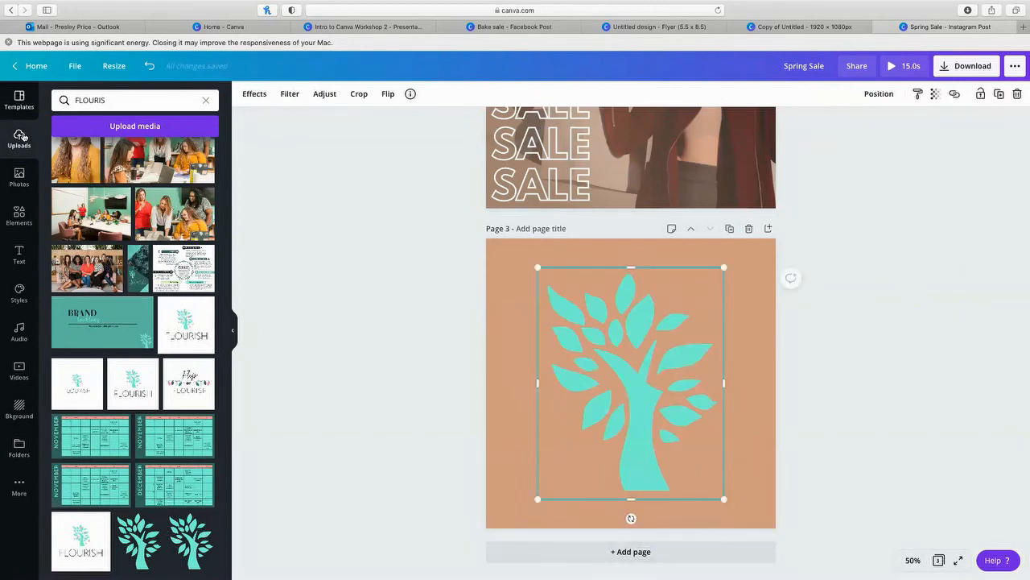
Step: Put the tree logo into the T-shirt 1 Smartmockup and move the mockup higher on page 3, keeping it horizontally centred
click(252, 102)
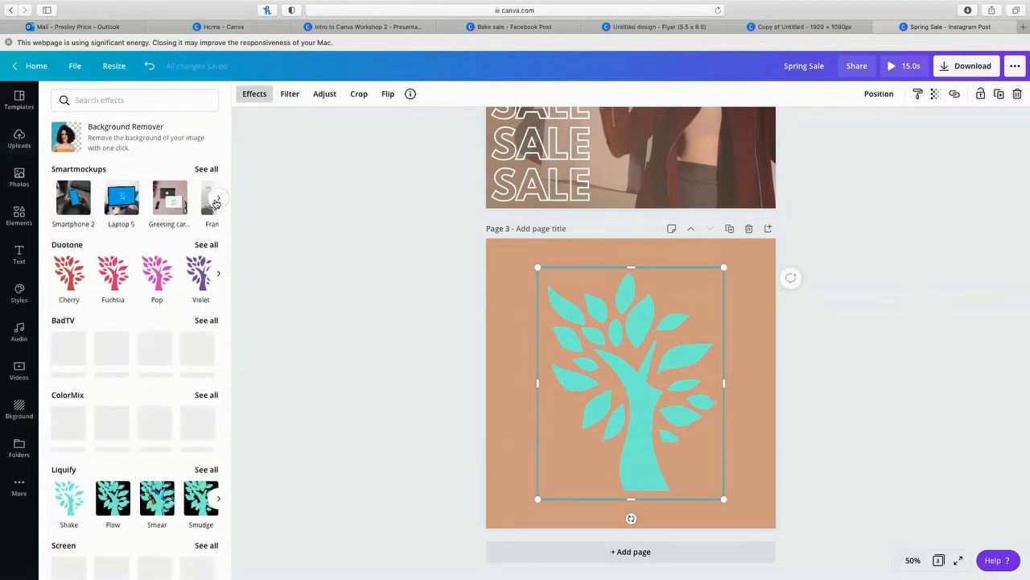
click(215, 200)
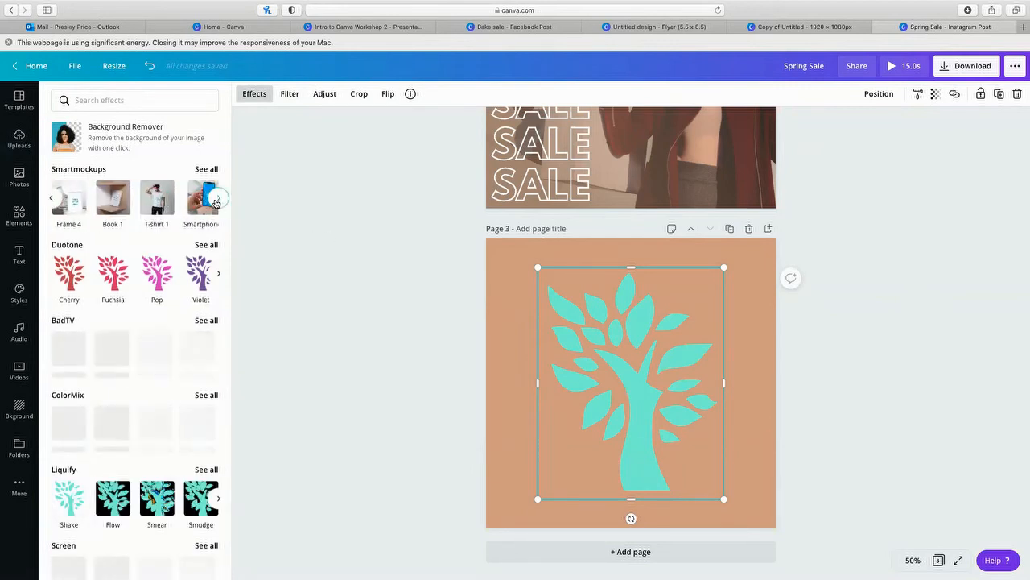
click(157, 197)
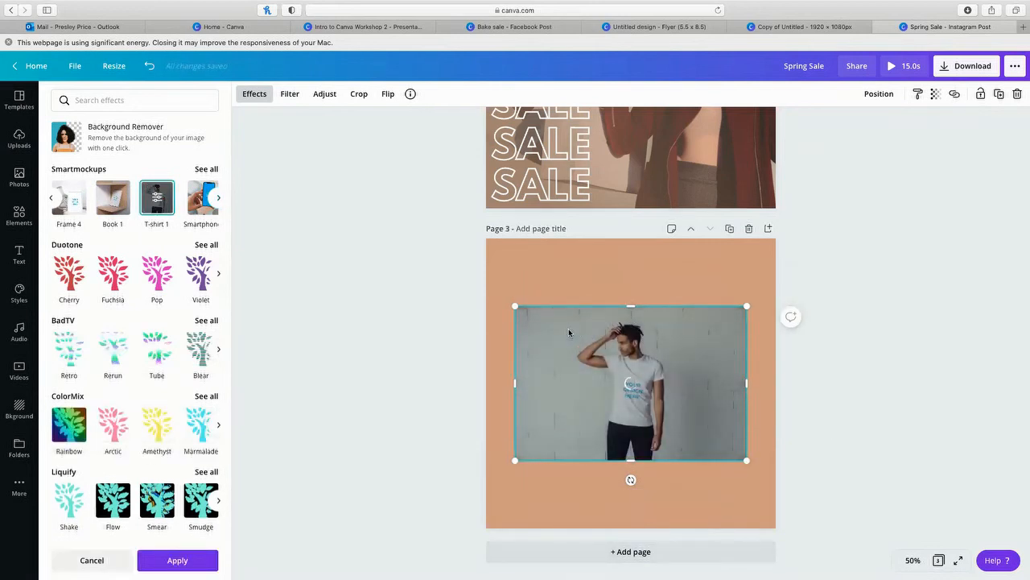
drag(568, 323, 568, 292)
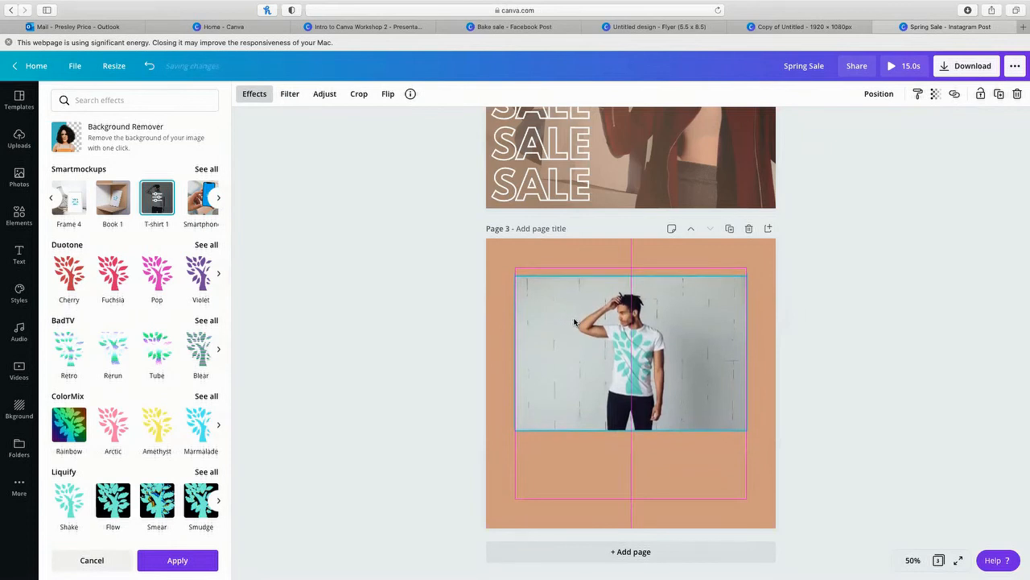
Step: Switch the T-shirt mockup to a Custom crop with horizontal position 46, vertical position 35 and size 63
click(164, 191)
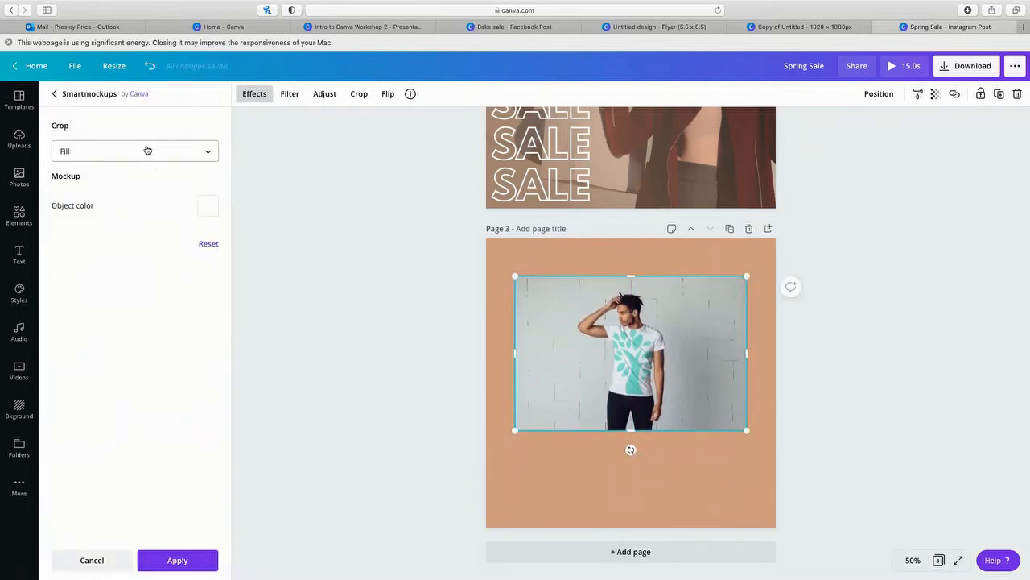
click(145, 150)
click(130, 215)
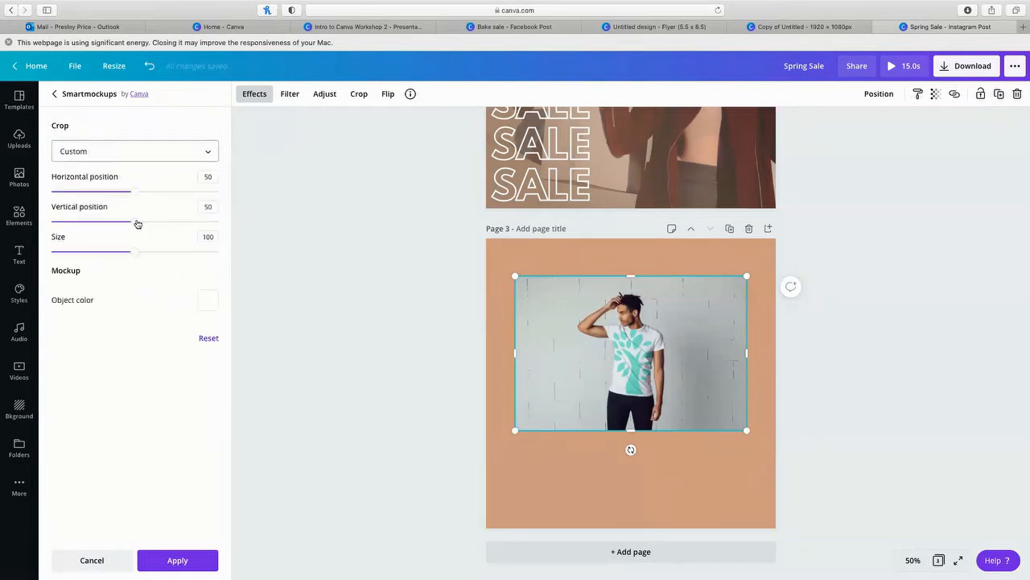
drag(133, 223, 111, 223)
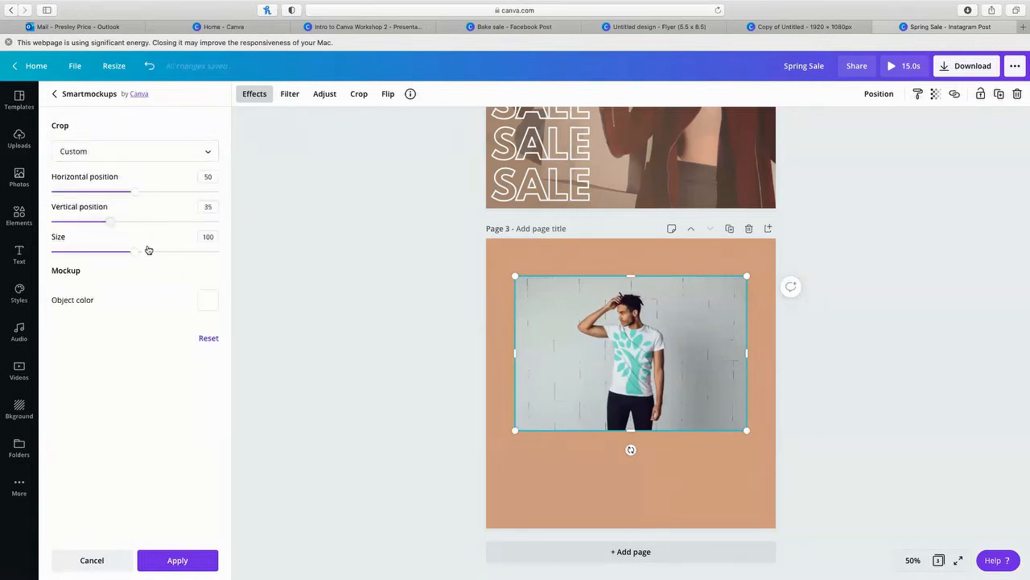
drag(105, 253, 104, 253)
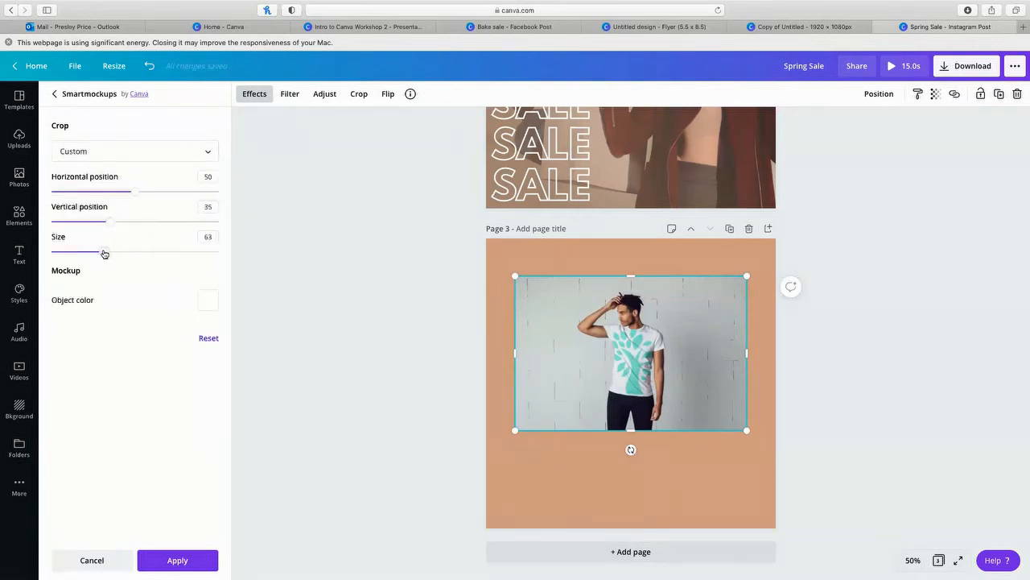
mouse_move(129, 190)
mouse_down()
mouse_move(175, 198)
mouse_move(125, 191)
mouse_up()
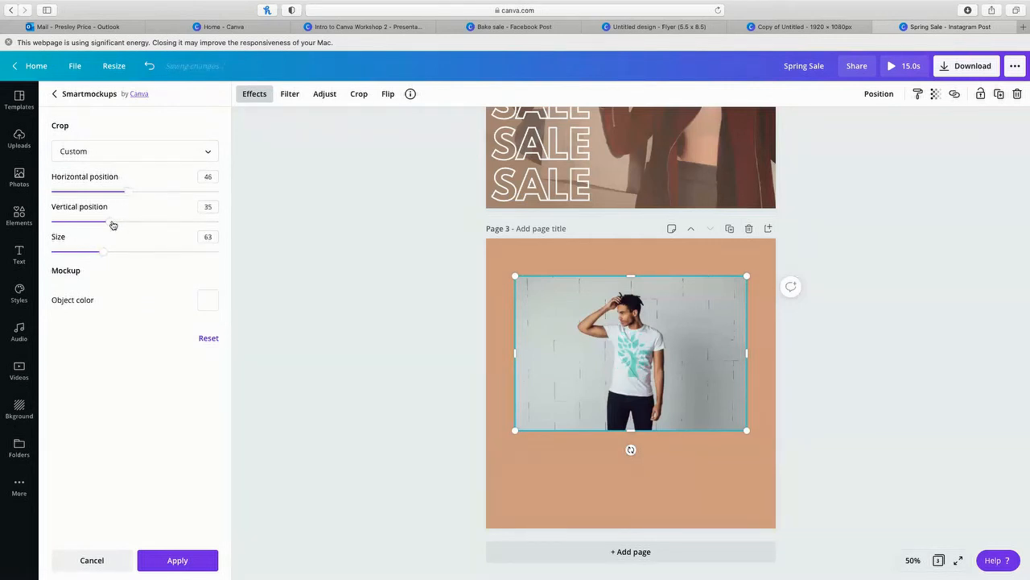
Step: Colour the mockup's T-shirt red with #CF4B4B
click(207, 303)
click(298, 338)
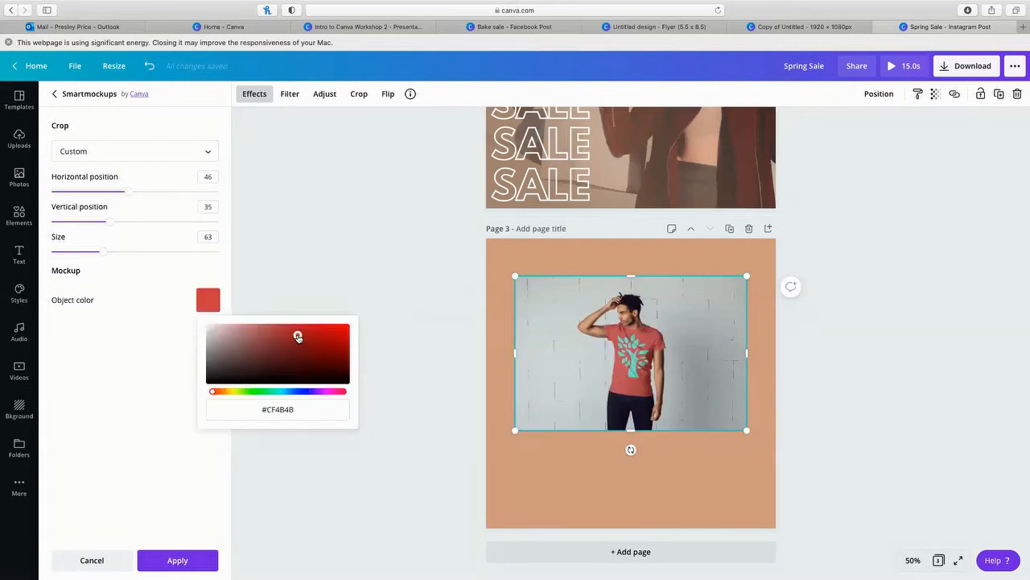
click(162, 340)
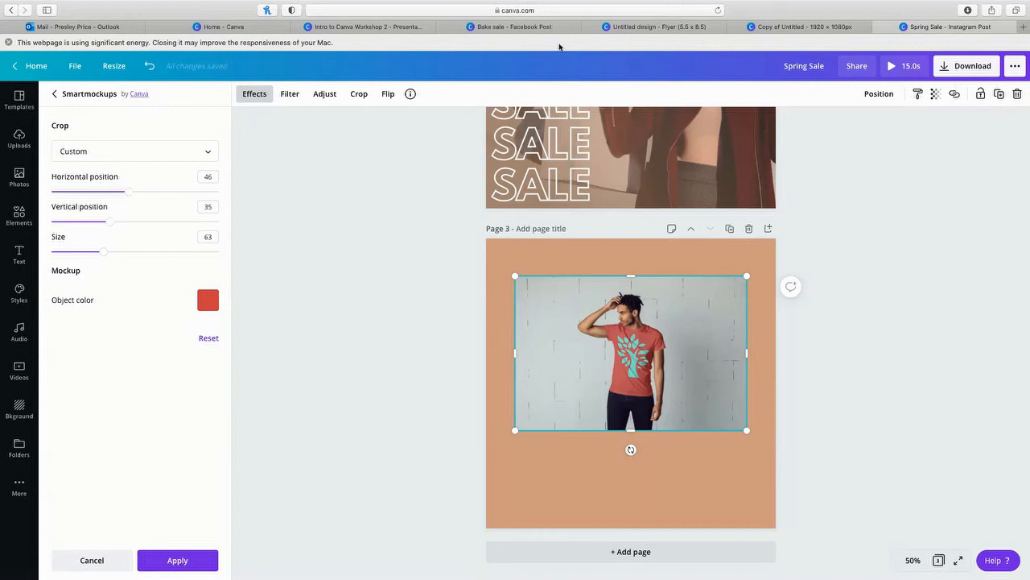
Step: Switch to the Intro to Canva Workshop 2 presentation, go to the contact slide on page 35 and open the presenting options
click(350, 27)
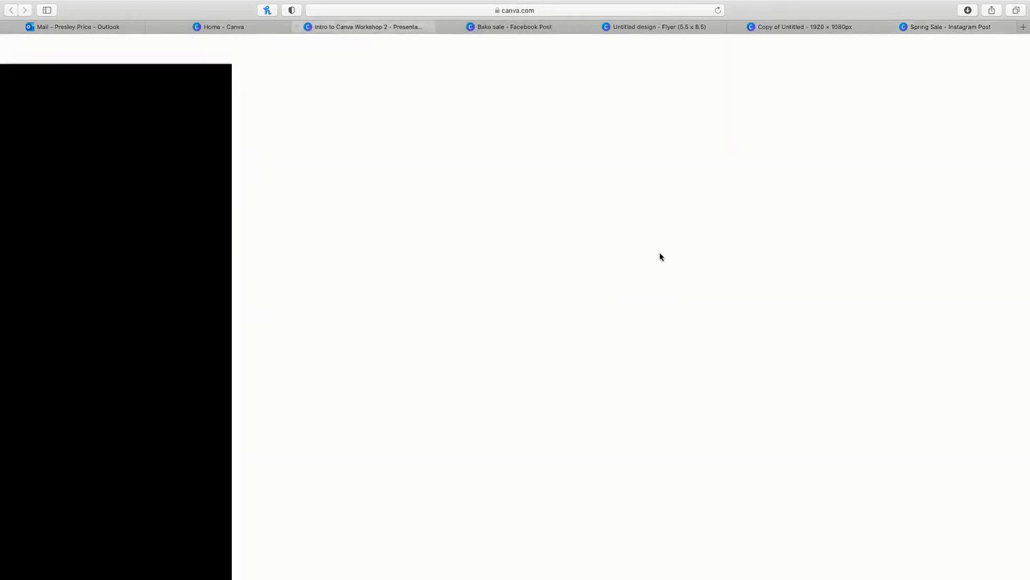
scroll(642, 260, down, 20)
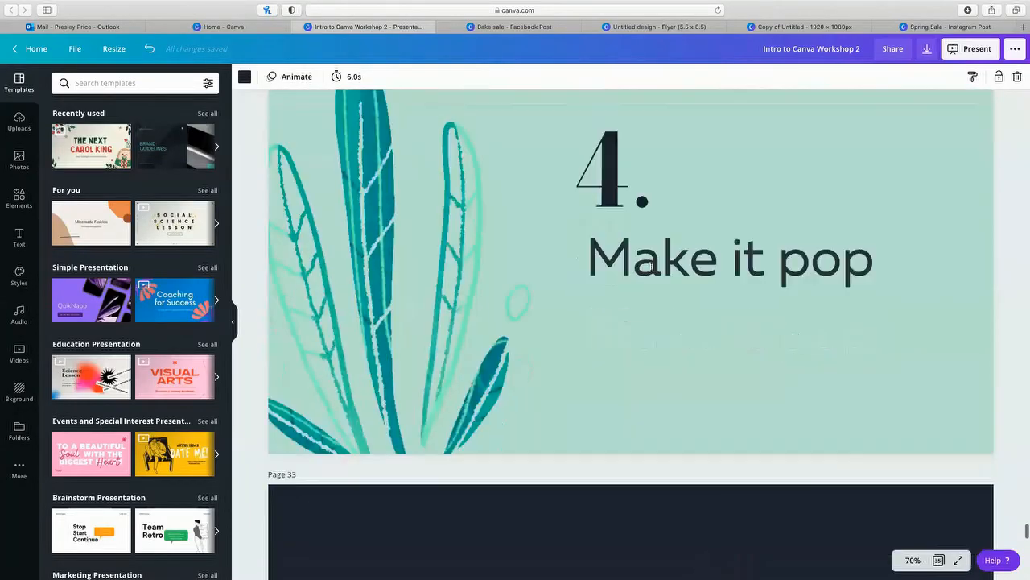
scroll(650, 266, down, 10)
click(960, 50)
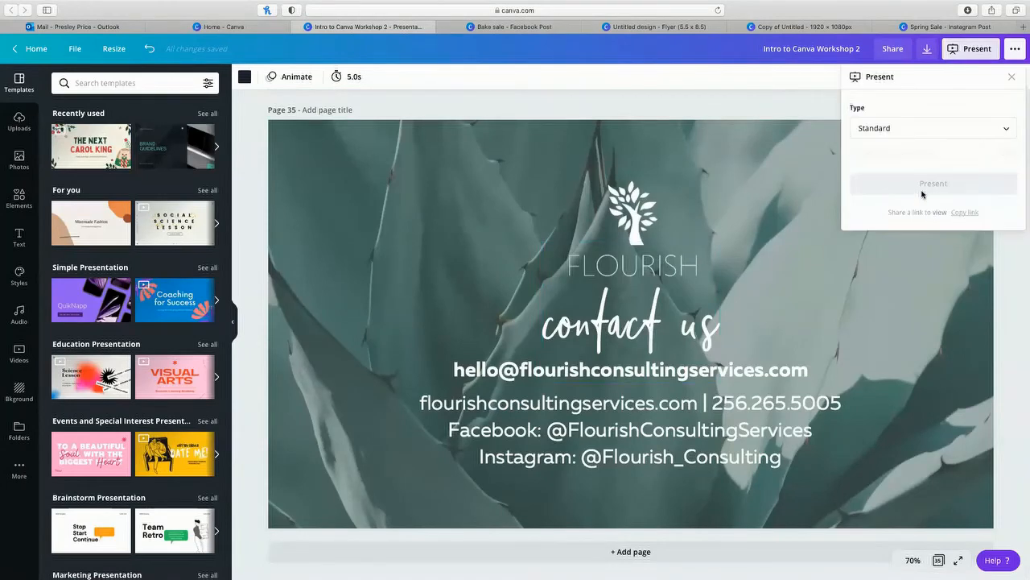